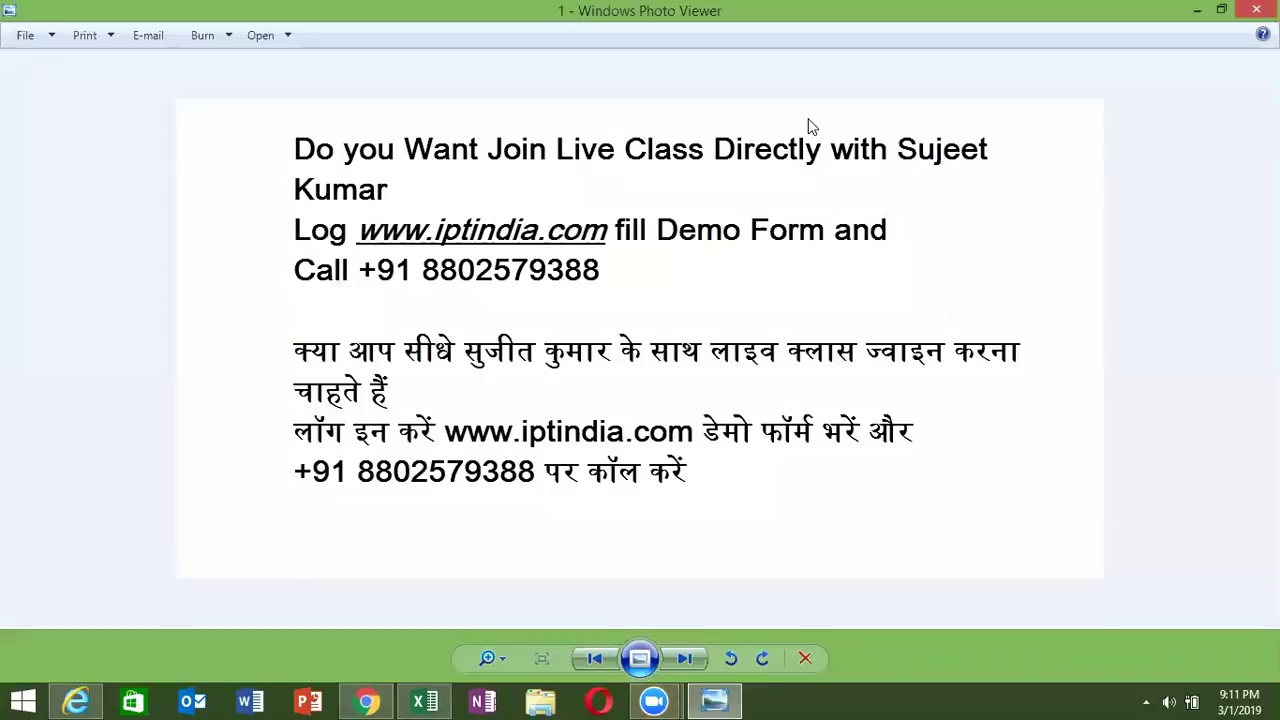
# Step: Close the photo viewer, refresh the desktop, and bring up the blank Excel workbook Book1
pyautogui.click(684, 658)
pyautogui.click(1256, 9)
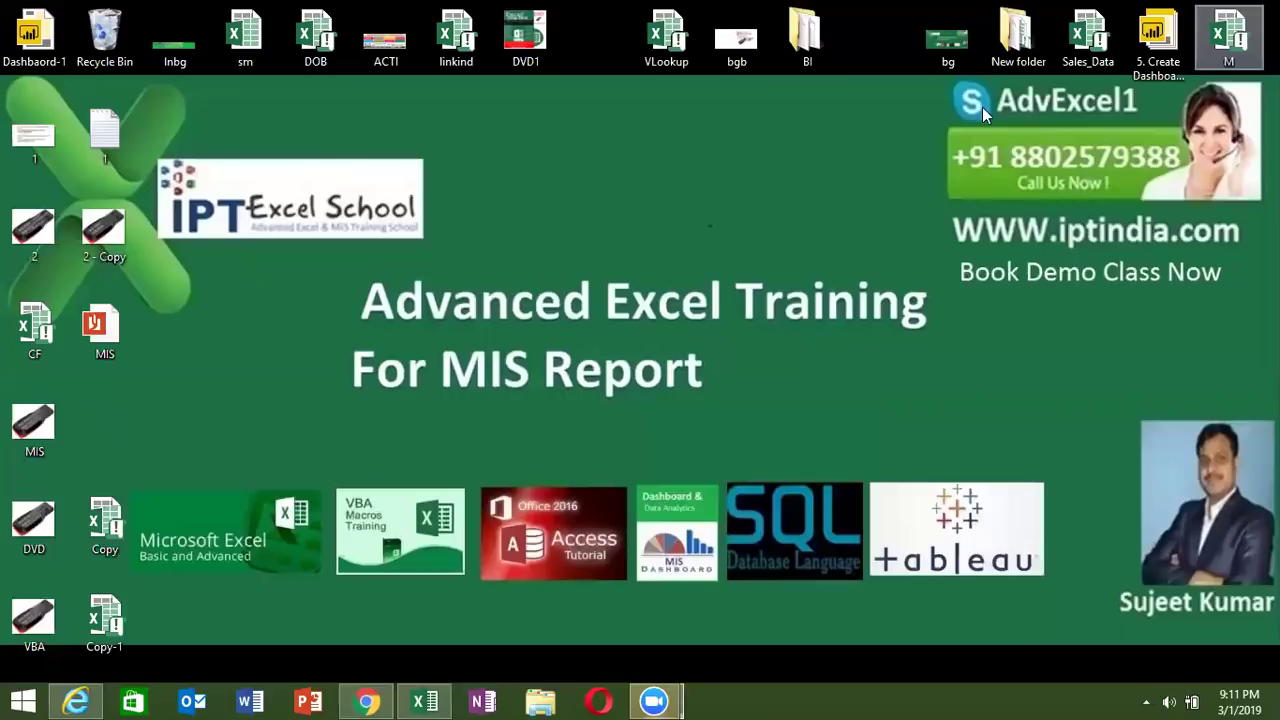
pyautogui.rightClick(593, 193)
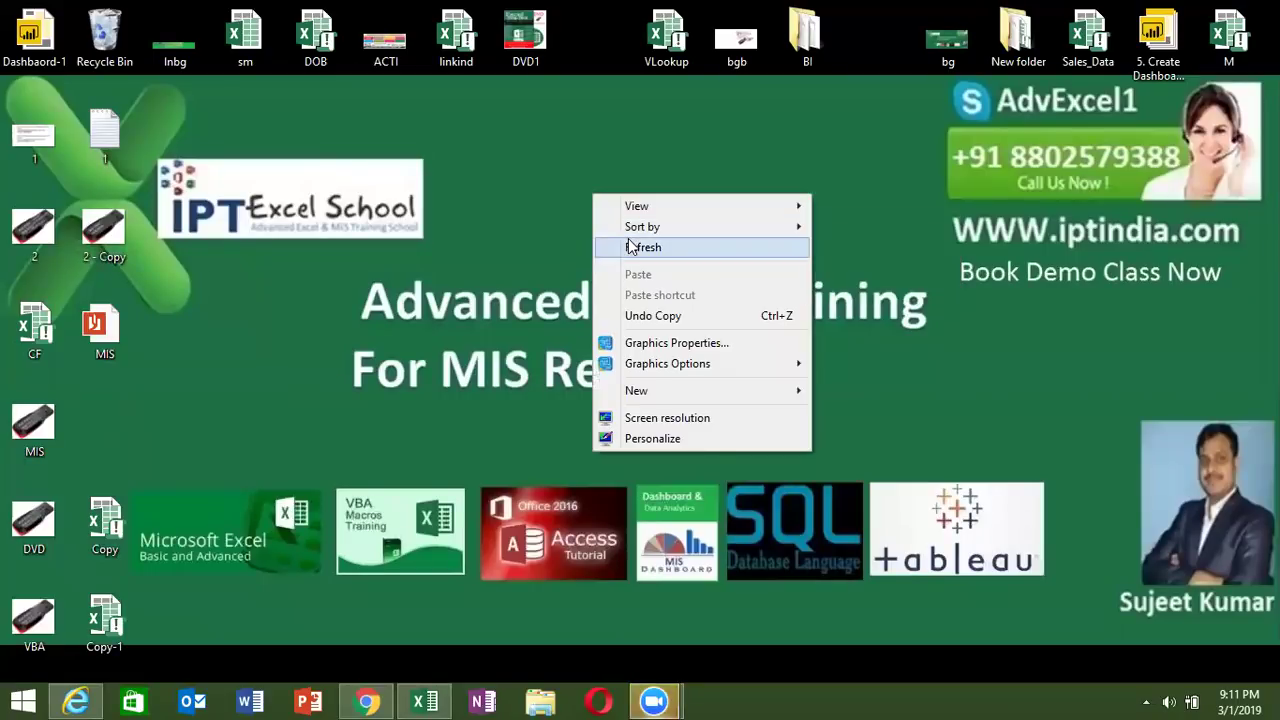
pyautogui.click(628, 242)
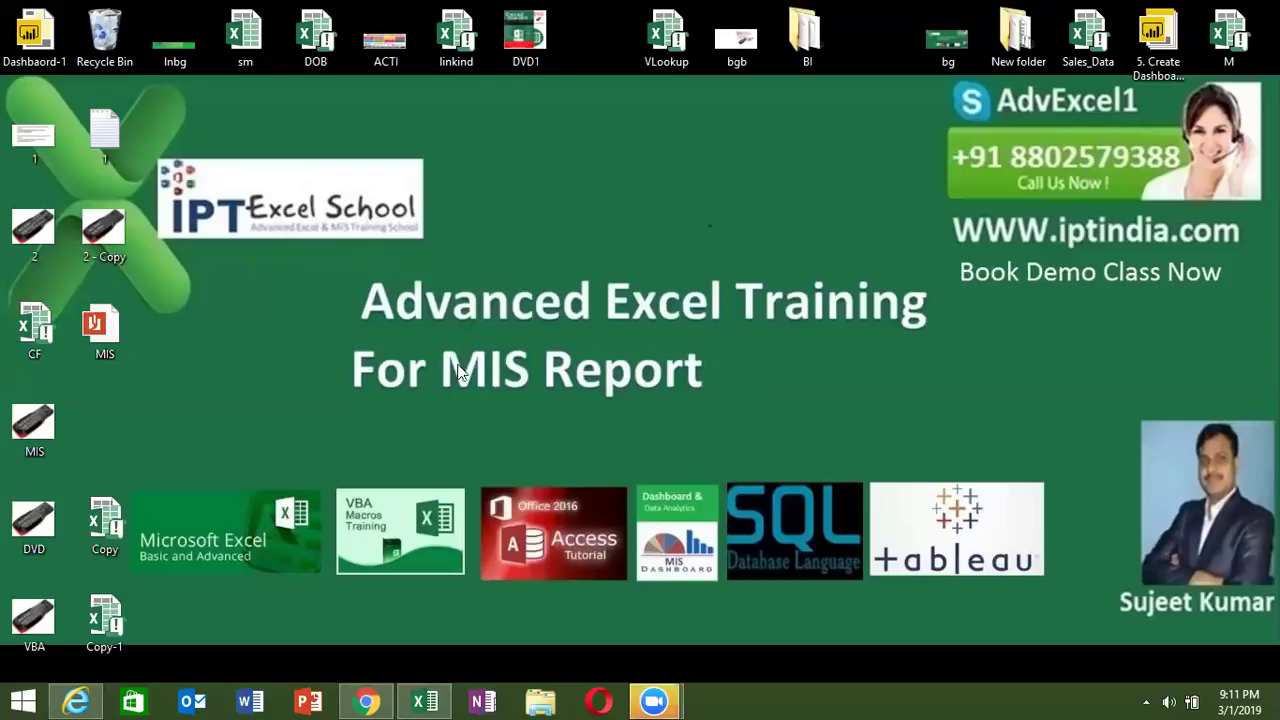
pyautogui.click(430, 698)
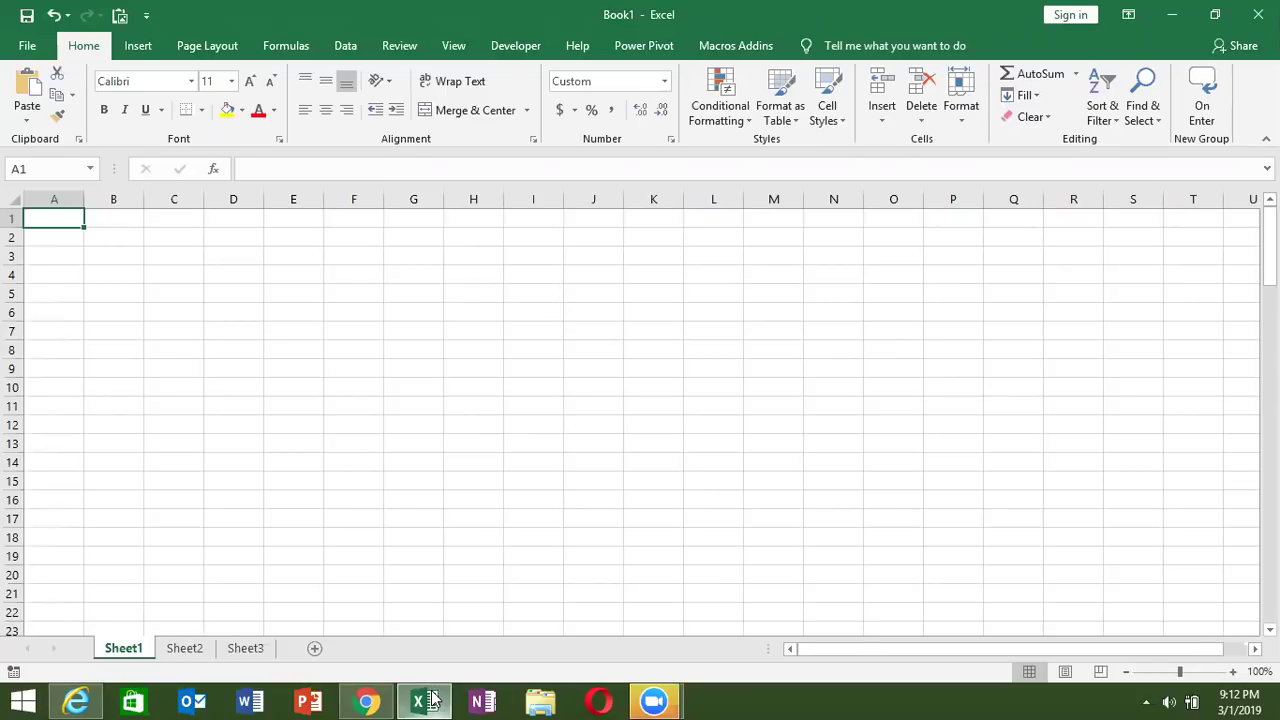
# Step: Enter asterisks in A1, A2:B2 and A3:C3 to start the triangle
pyautogui.write('*')
pyautogui.press('Return')
pyautogui.write('*')
pyautogui.press('Tab')
pyautogui.write('*')
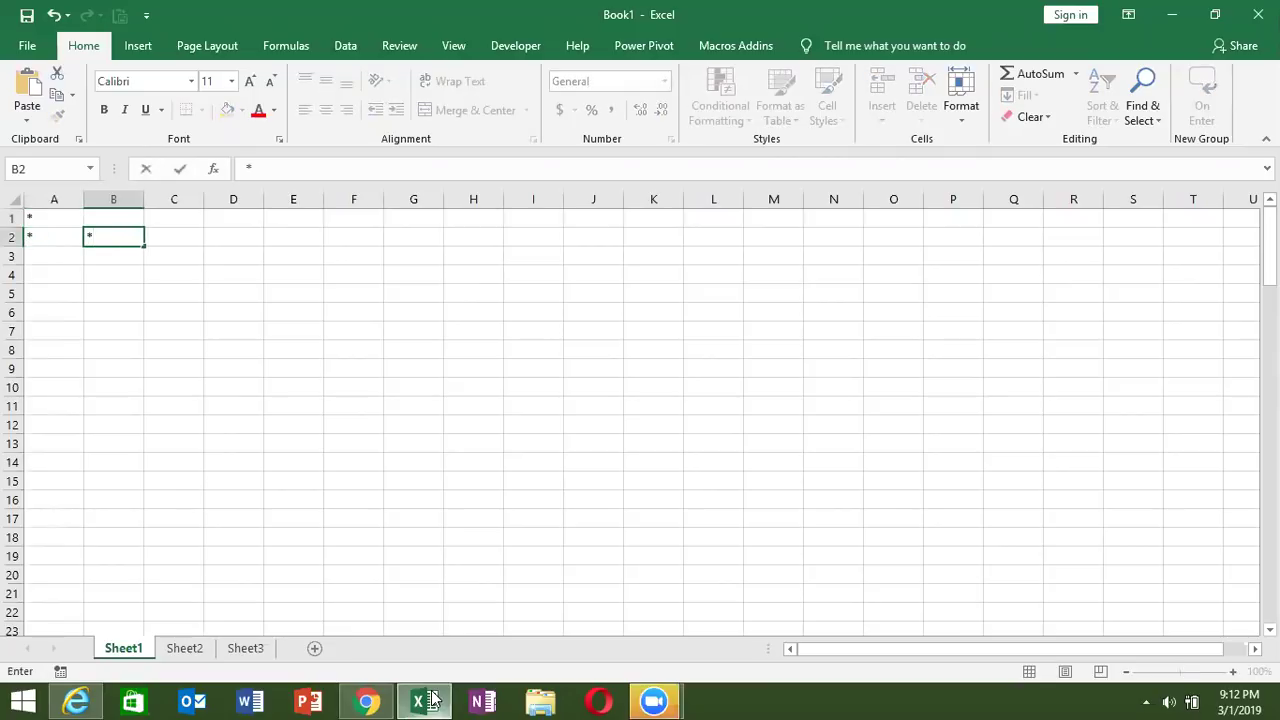
pyautogui.press('Return')
pyautogui.write('*')
pyautogui.press('Tab')
pyautogui.write('*')
pyautogui.press('Tab')
pyautogui.write('*')
pyautogui.press('Down')
# Step: Add four asterisks across A4:D4 and five across A5:E5
pyautogui.press('Left')
pyautogui.press('Left')
pyautogui.write('*')
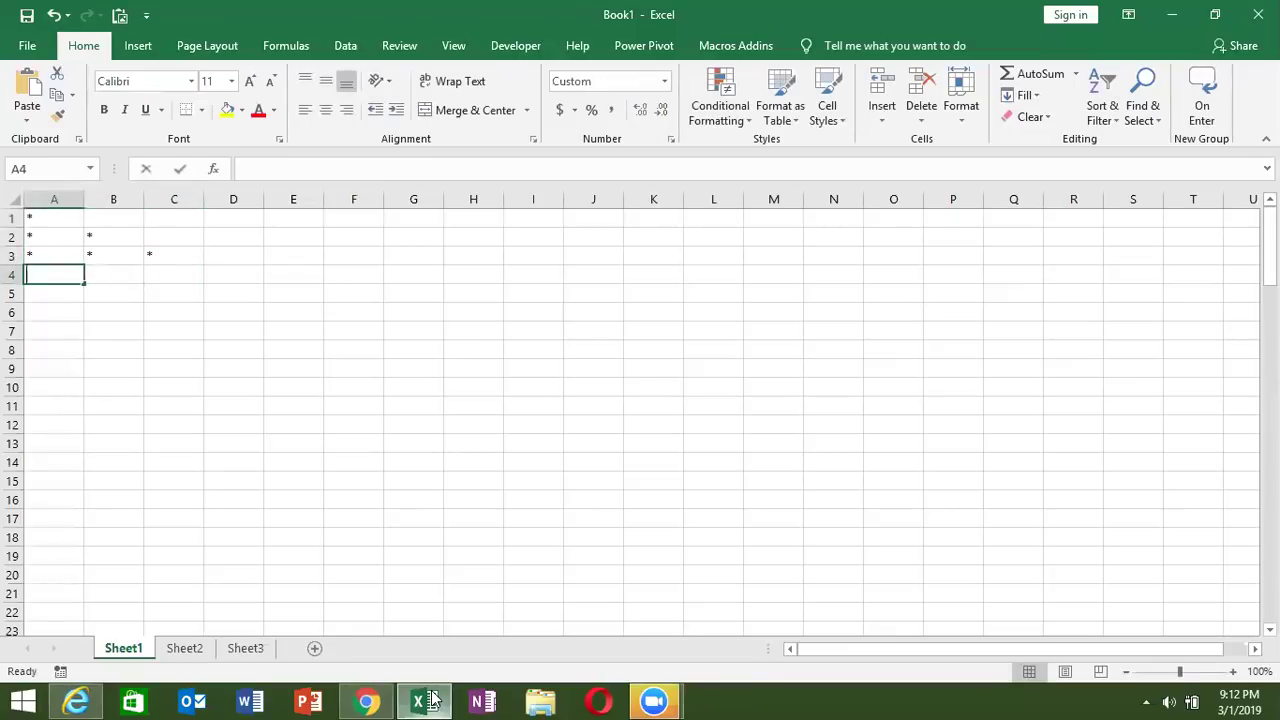
pyautogui.press('Tab')
pyautogui.write('*')
pyautogui.press('Tab')
pyautogui.write('*')
pyautogui.press('Tab')
pyautogui.write('*')
pyautogui.press('Return')
pyautogui.press('Left')
pyautogui.write('*')
pyautogui.press('Tab')
pyautogui.write('*')
pyautogui.press('Tab')
pyautogui.write('*')
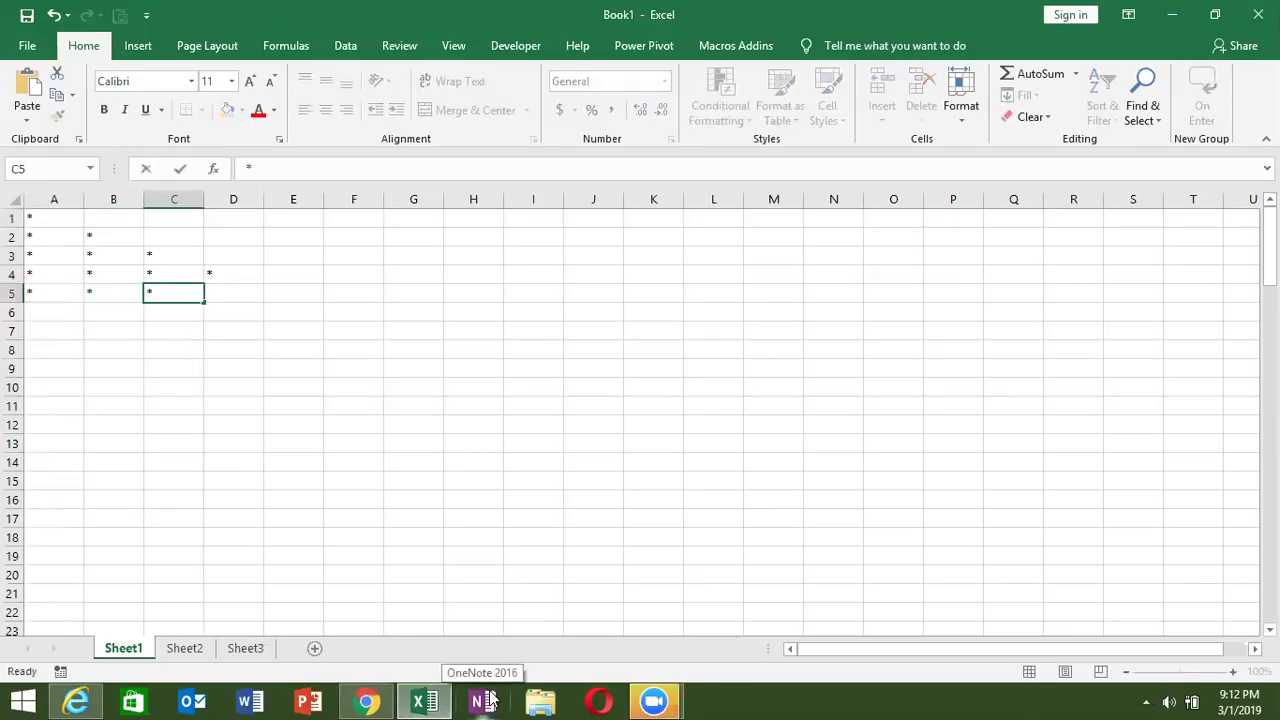
pyautogui.press('Tab')
pyautogui.write('*')
pyautogui.press('Tab')
pyautogui.write('*')
pyautogui.press('Return')
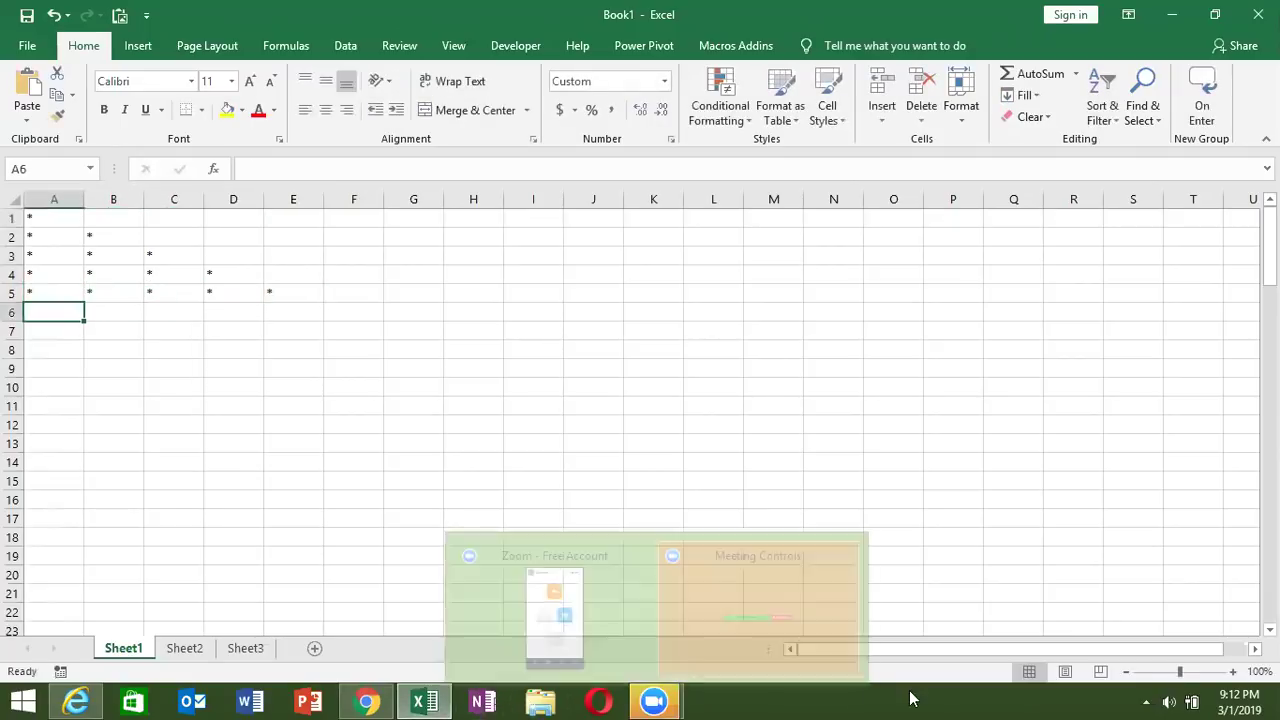
pyautogui.click(14, 205)
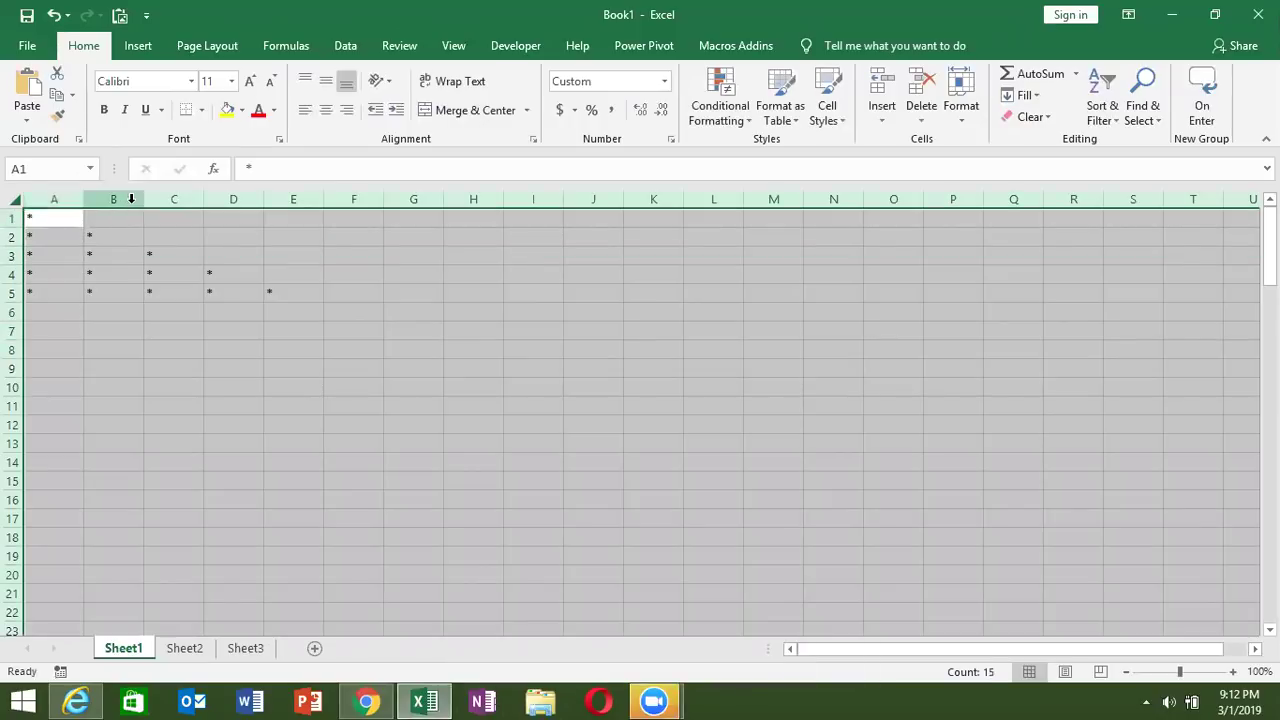
# Step: Autofit the columns and paste the A1:E5 asterisk triangle as a picture at J1
pyautogui.doubleClick(144, 199)
pyautogui.click(125, 277)
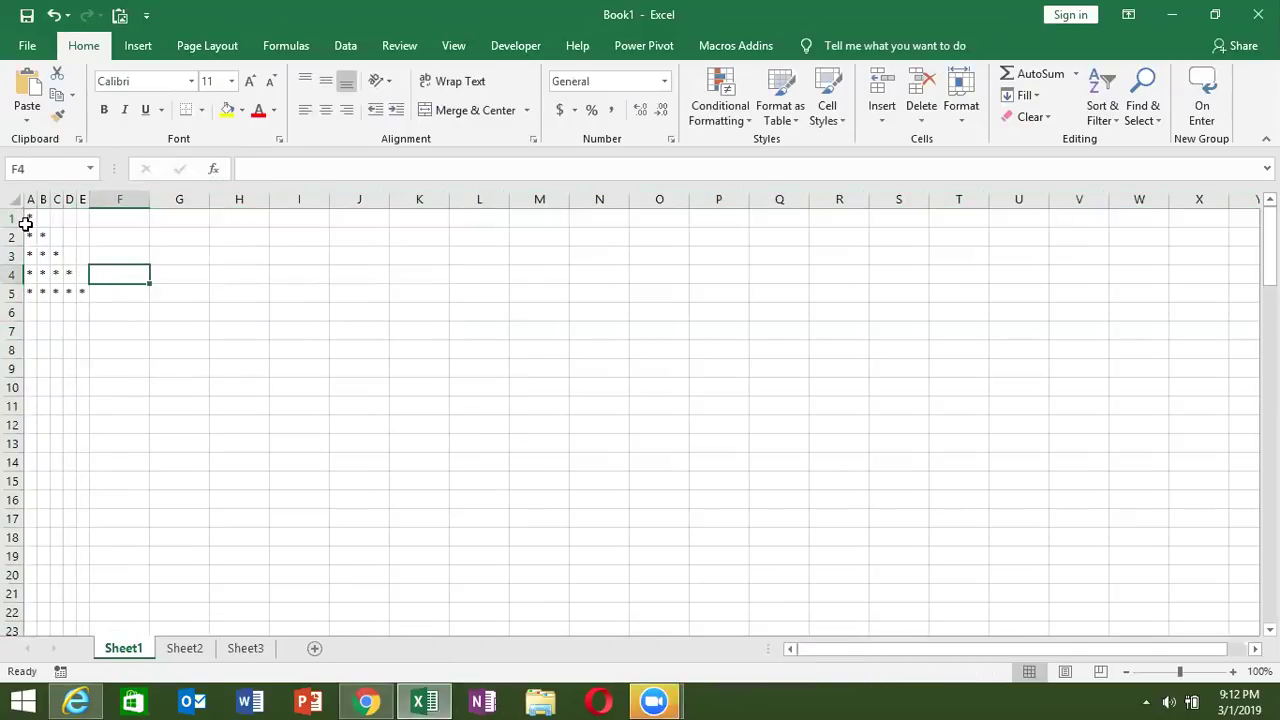
pyautogui.moveTo(30, 218); pyautogui.dragTo(87, 290)
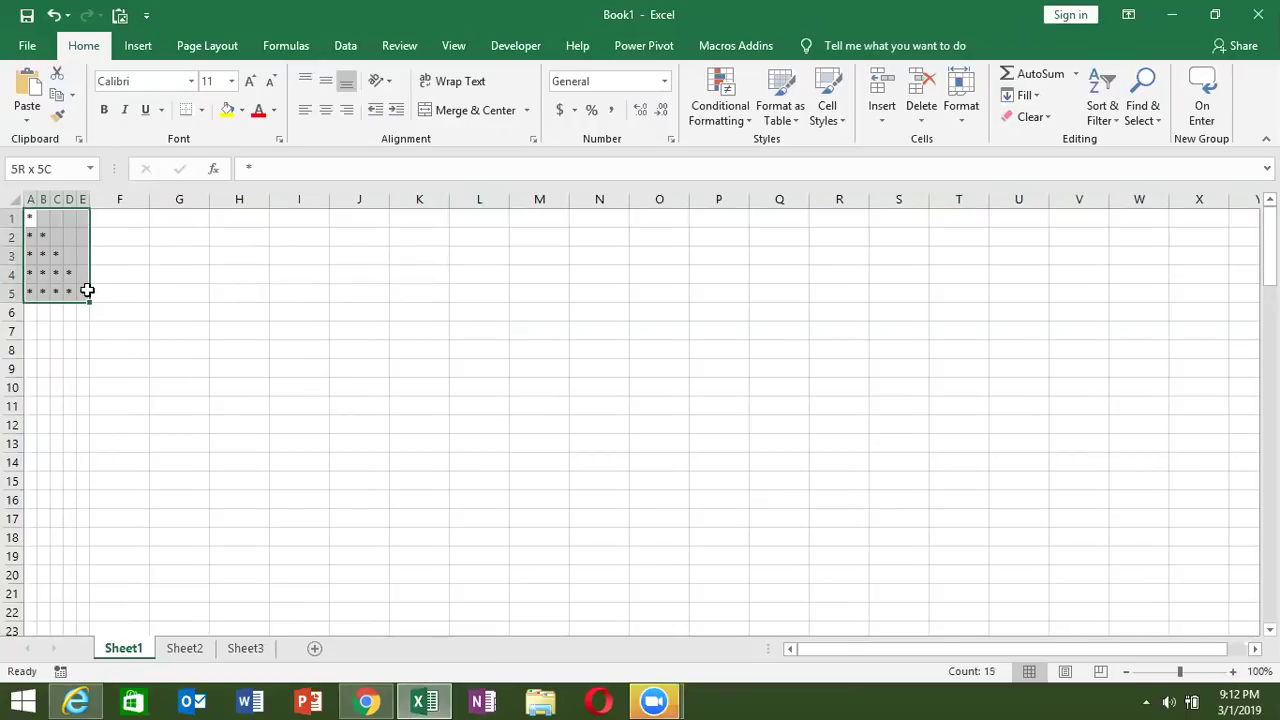
pyautogui.hotkey('ctrl', 'c')
pyautogui.click(394, 237)
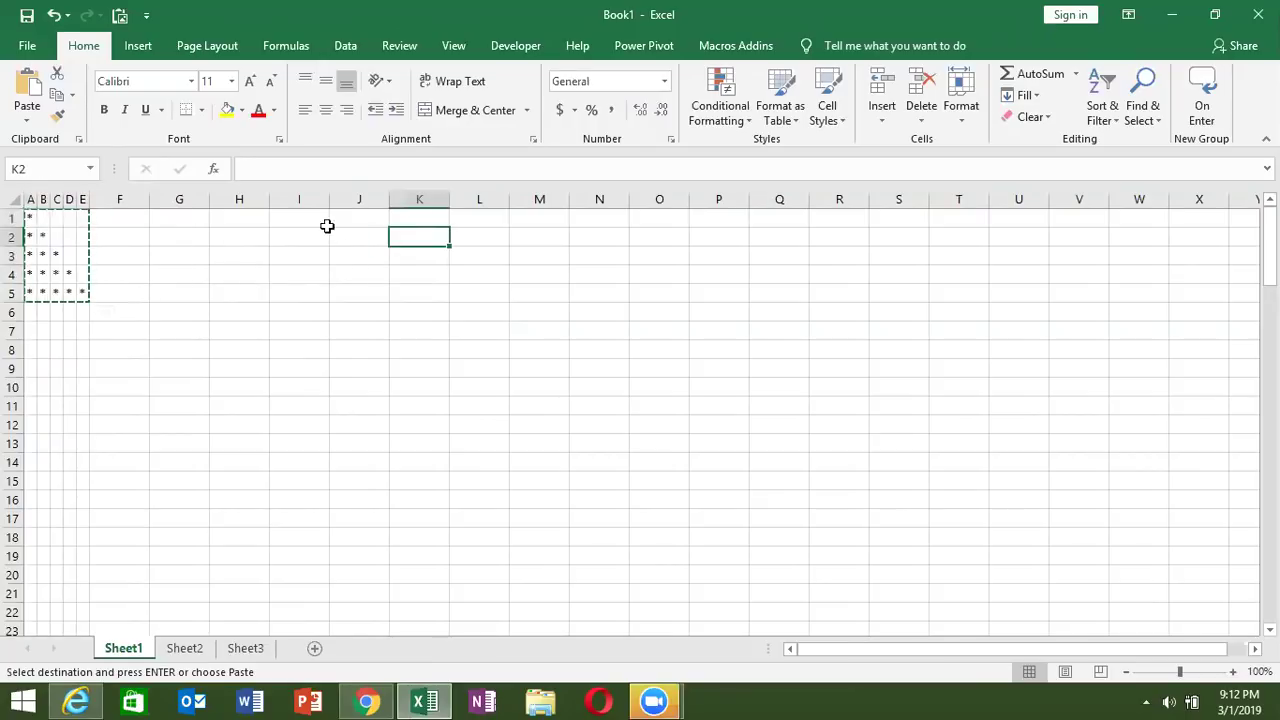
pyautogui.click(27, 118)
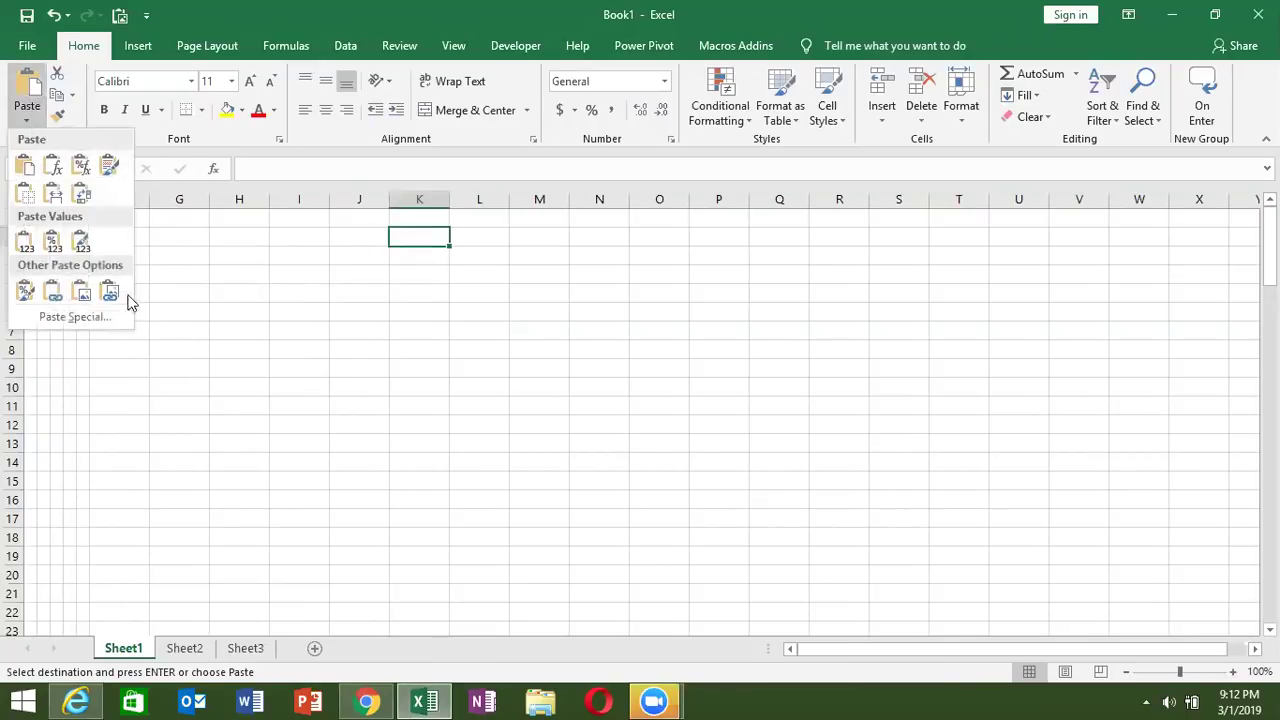
pyautogui.click(82, 292)
pyautogui.moveTo(400, 263)
pyautogui.mouseDown()
pyautogui.moveTo(350, 262)
pyautogui.moveTo(347, 238)
pyautogui.mouseUp()
pyautogui.click(224, 272)
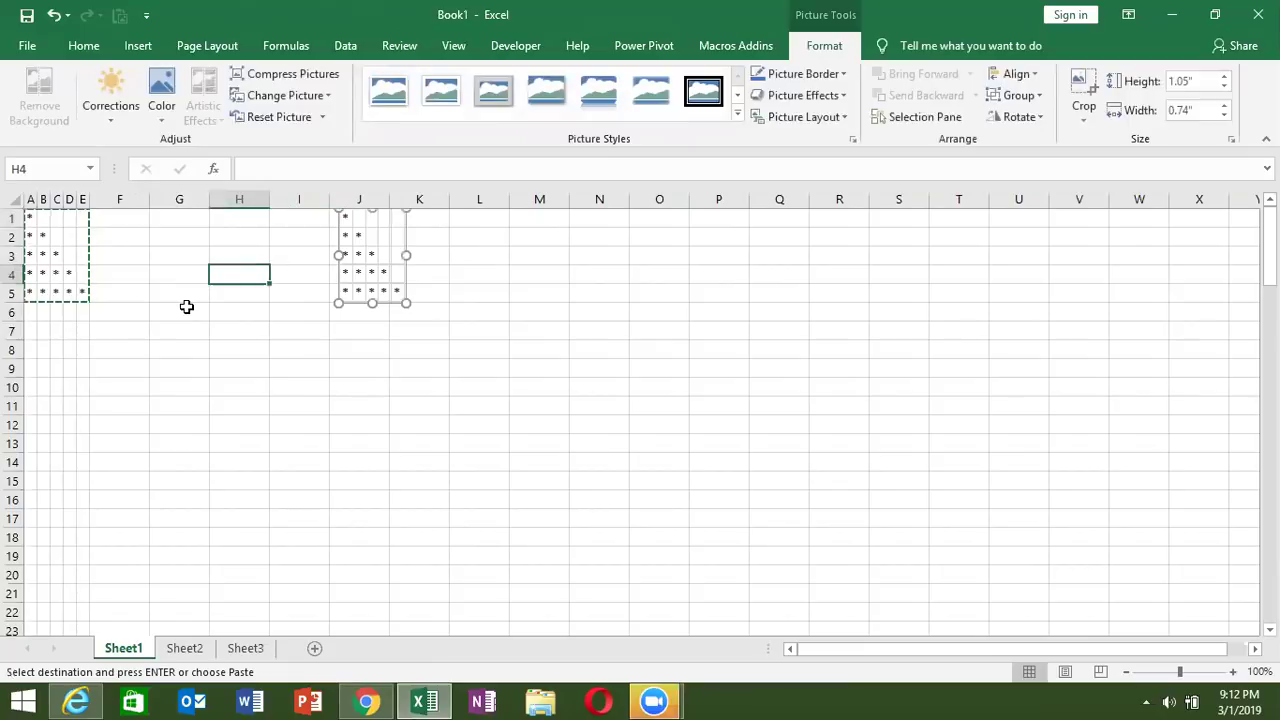
# Step: Clear the cells A1:G7 and nudge the asterisk picture slightly down
pyautogui.click(180, 312)
pyautogui.moveTo(180, 330); pyautogui.dragTo(6, 207)
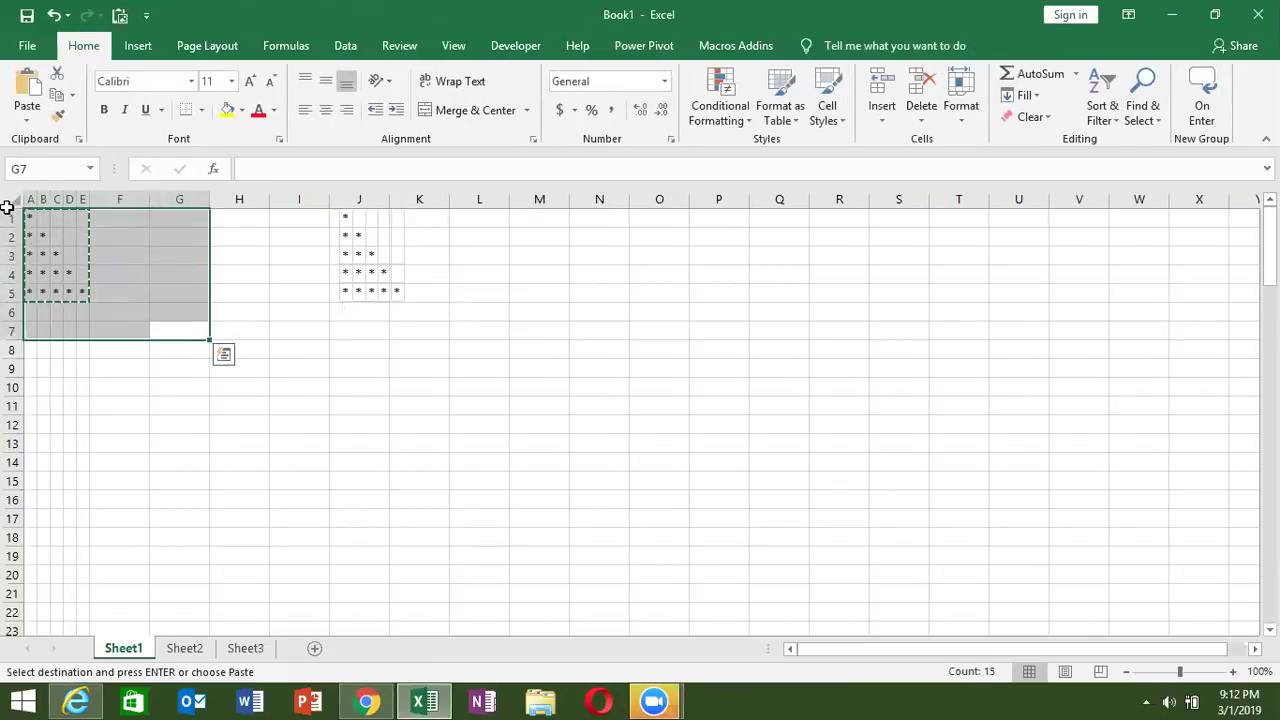
pyautogui.press('Delete')
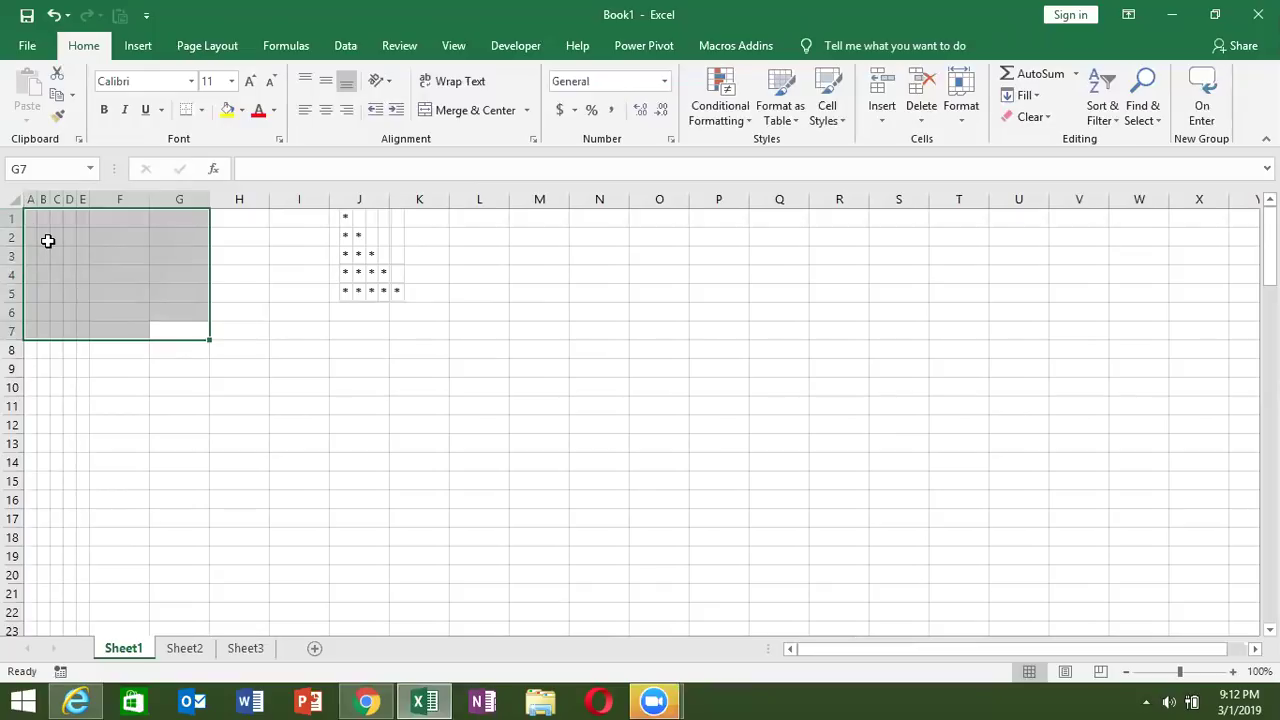
pyautogui.click(45, 239)
pyautogui.moveTo(349, 252); pyautogui.dragTo(342, 258)
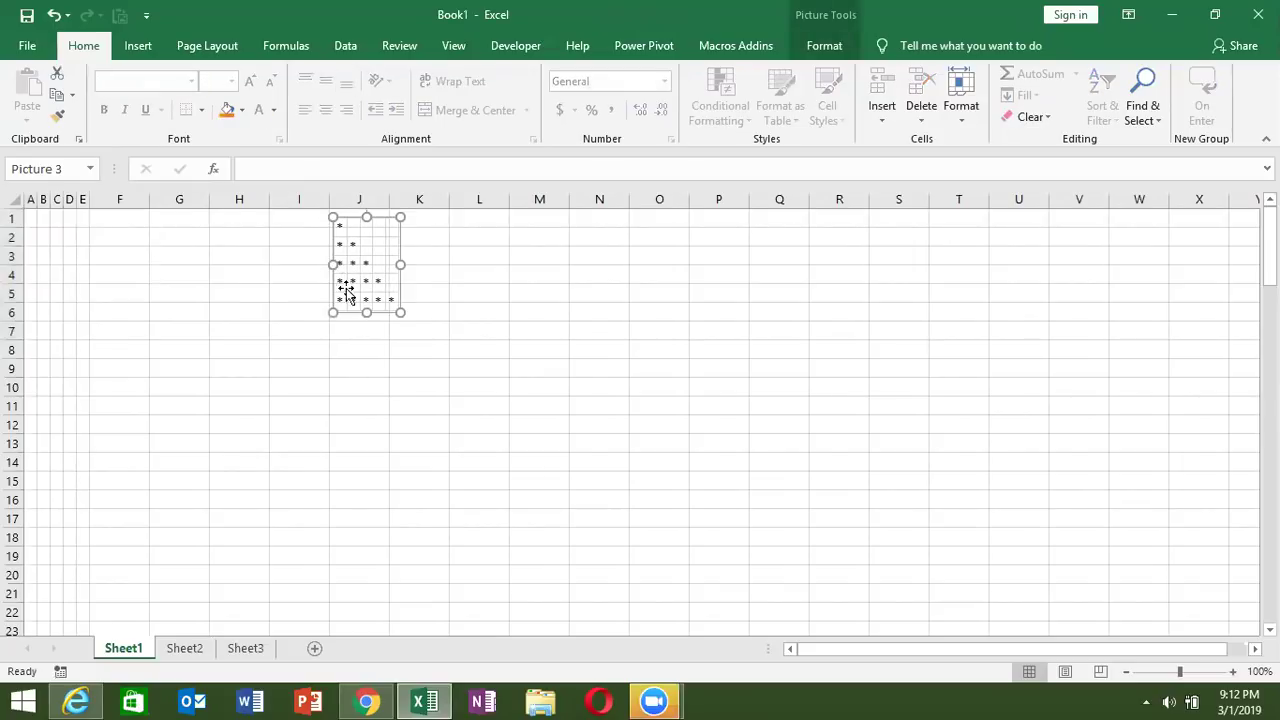
pyautogui.click(34, 217)
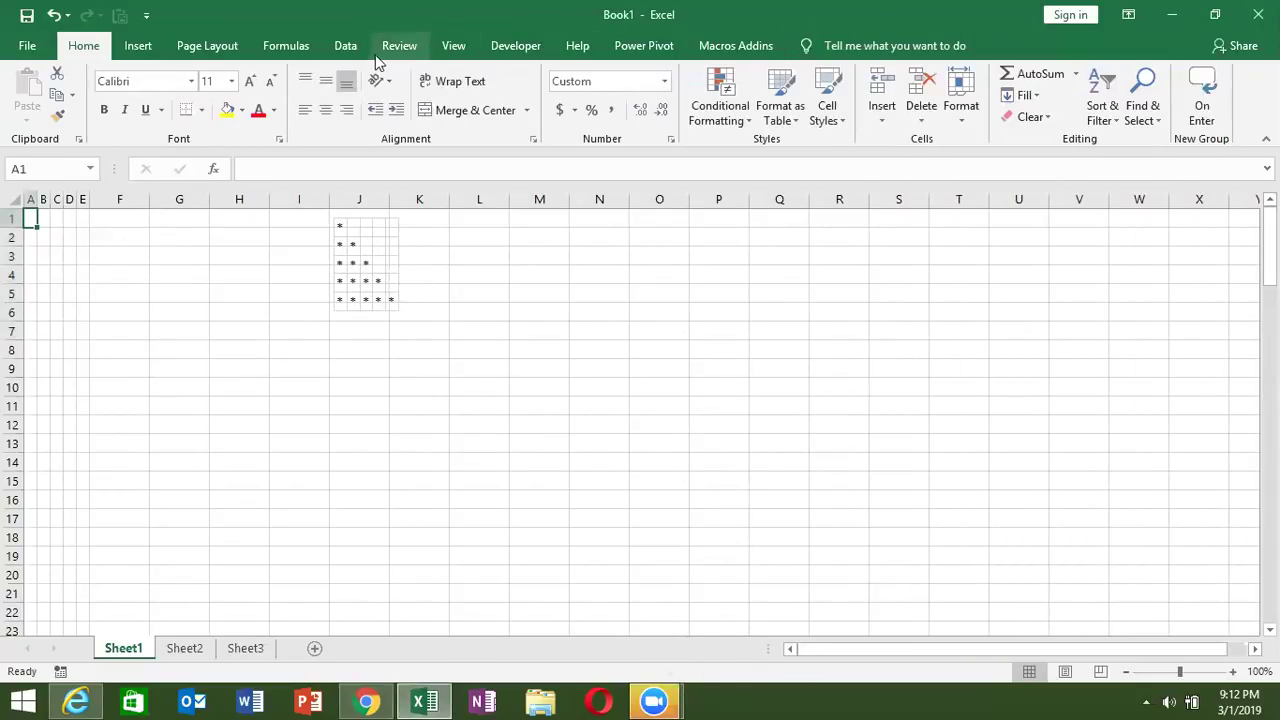
# Step: Open the Visual Basic editor from the Developer tab and insert a new module
pyautogui.click(493, 48)
pyautogui.click(24, 110)
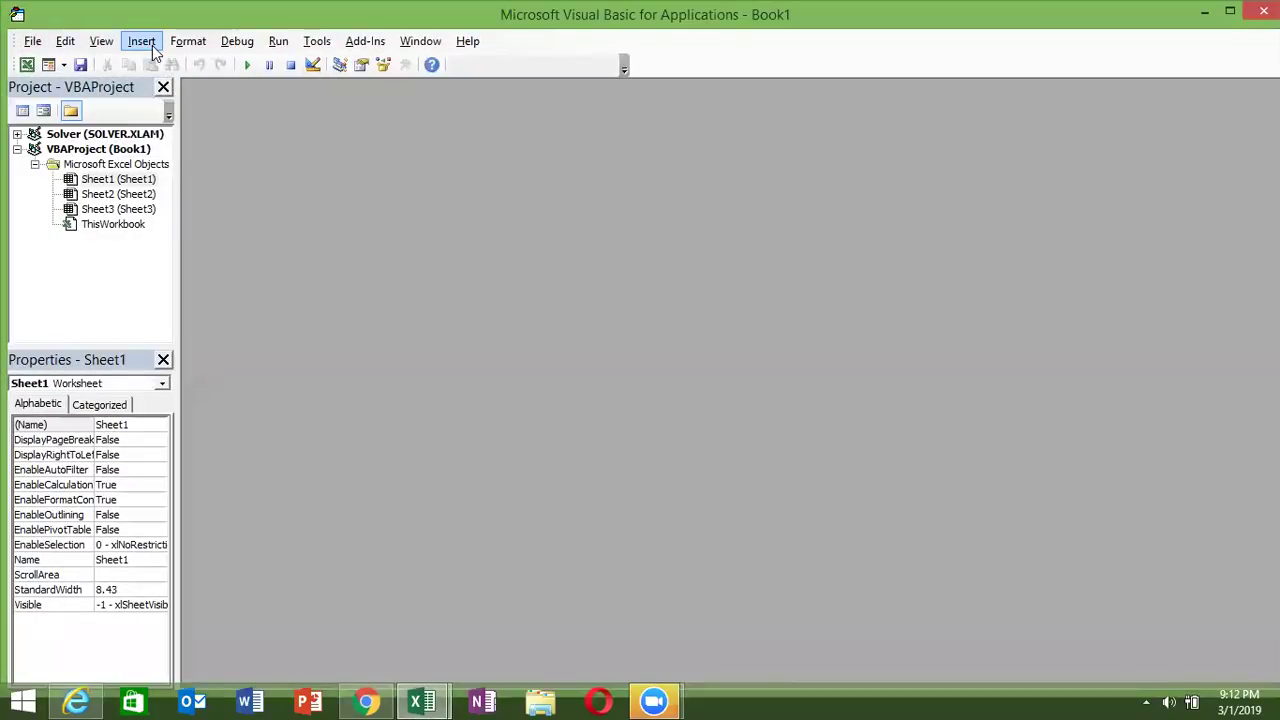
pyautogui.click(153, 48)
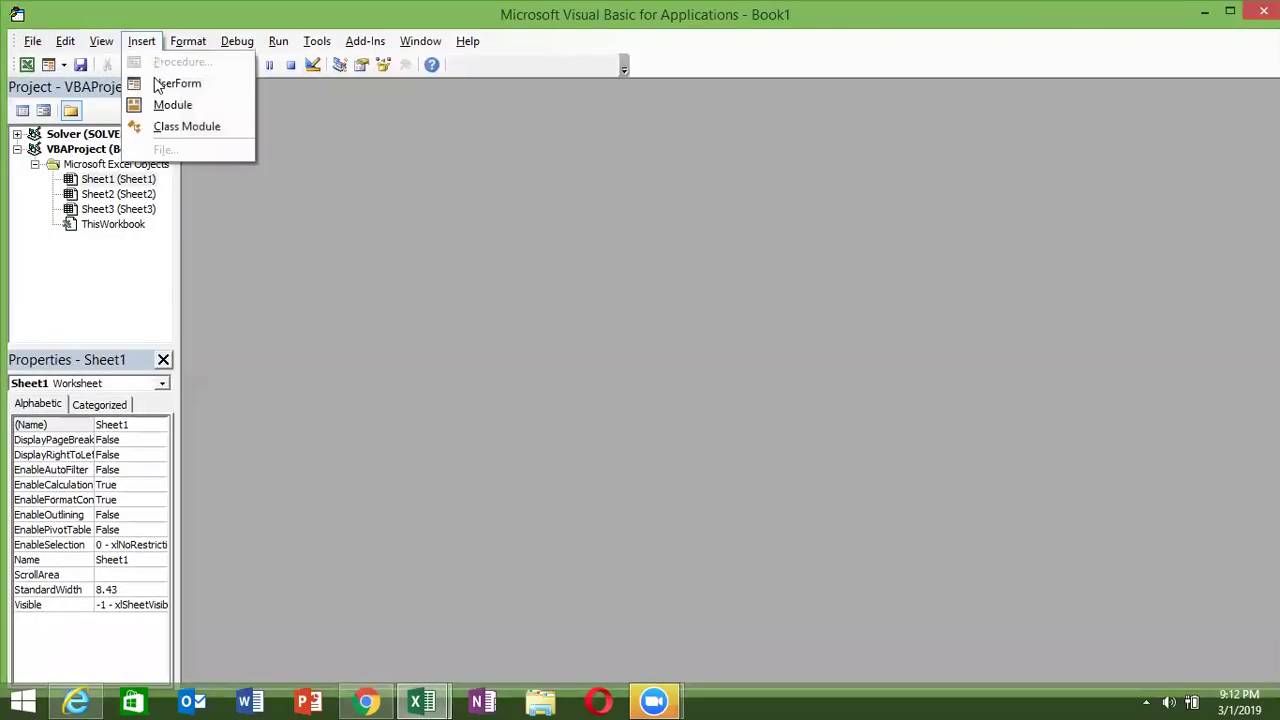
pyautogui.click(168, 104)
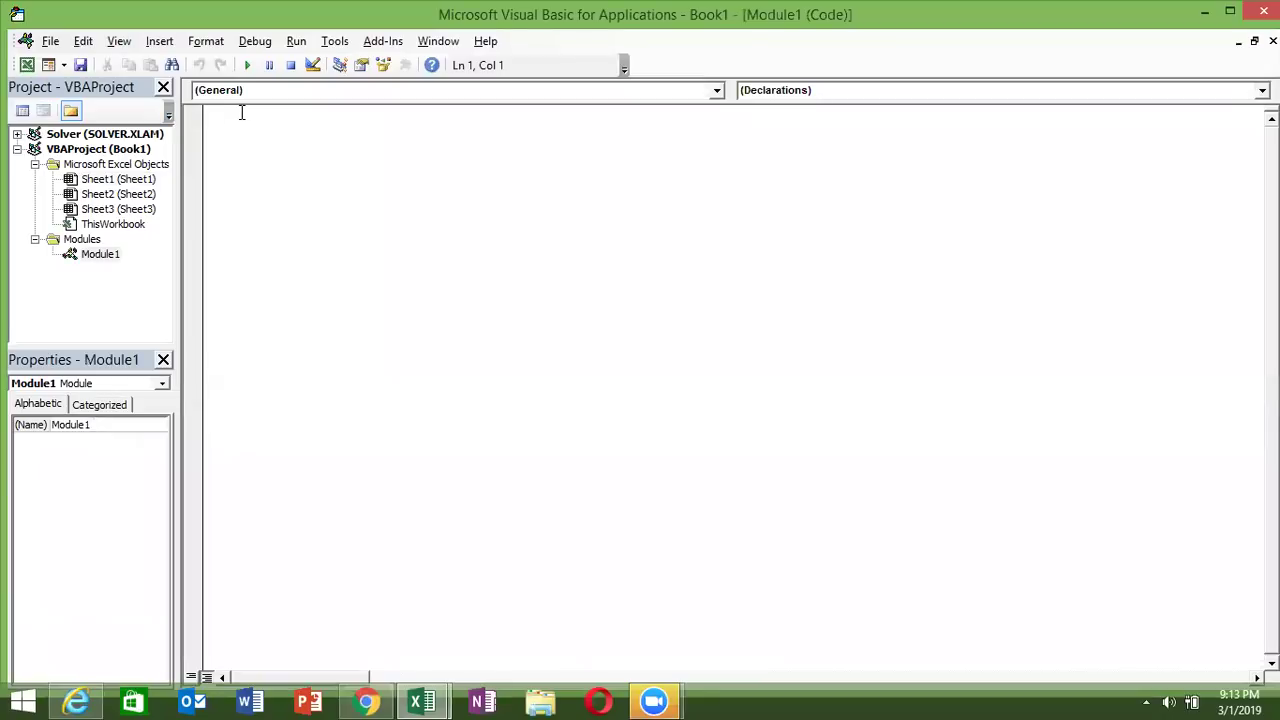
# Step: Write the Sub loop_1() procedure header in Module1
pyautogui.write('sub rr(')
pyautogui.press('BackSpace')
pyautogui.press('BackSpace')
pyautogui.press('BackSpace')
pyautogui.write('loop 1()')
pyautogui.press('Return')
pyautogui.press('Return')
pyautogui.press('Return')
pyautogui.press('Return')
pyautogui.press('Return')
pyautogui.press('Up')
pyautogui.press('Up')
pyautogui.press('Up')
pyautogui.press('Up')
# Step: Add a For i = 1 To 5 line inside loop_1
pyautogui.hotkey('alt', 'F11')
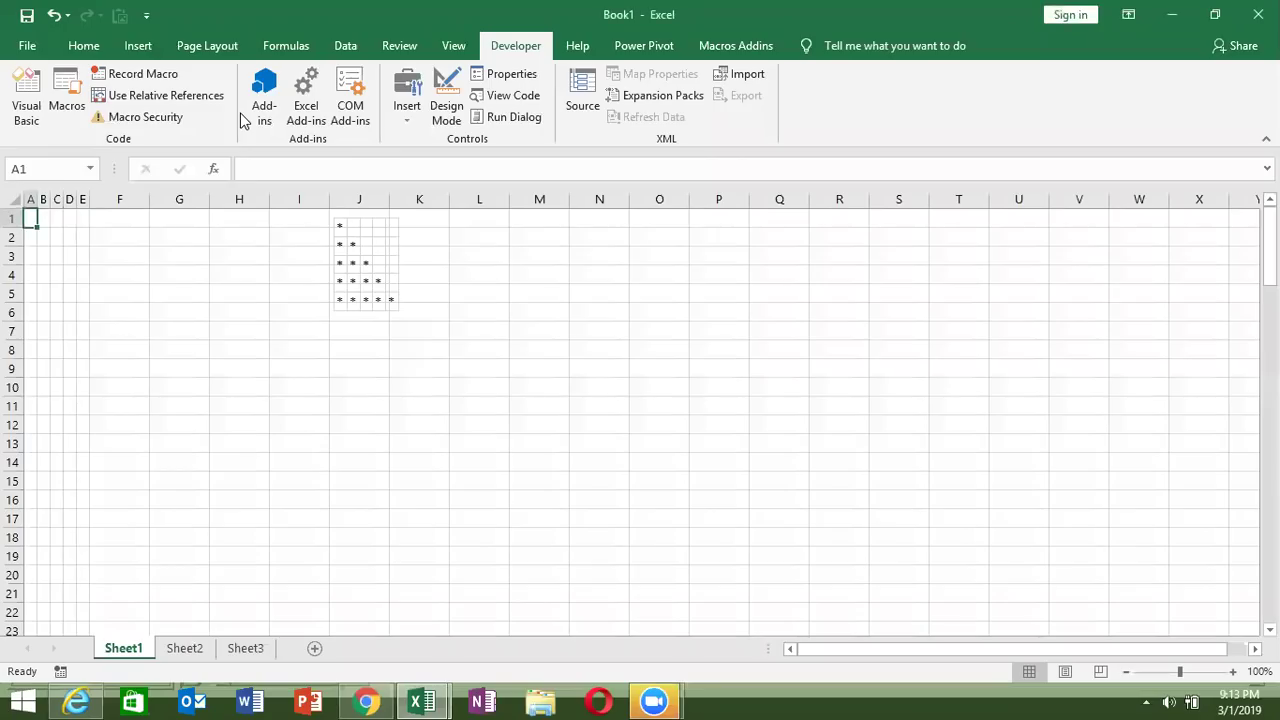
pyautogui.hotkey('alt', 'F11')
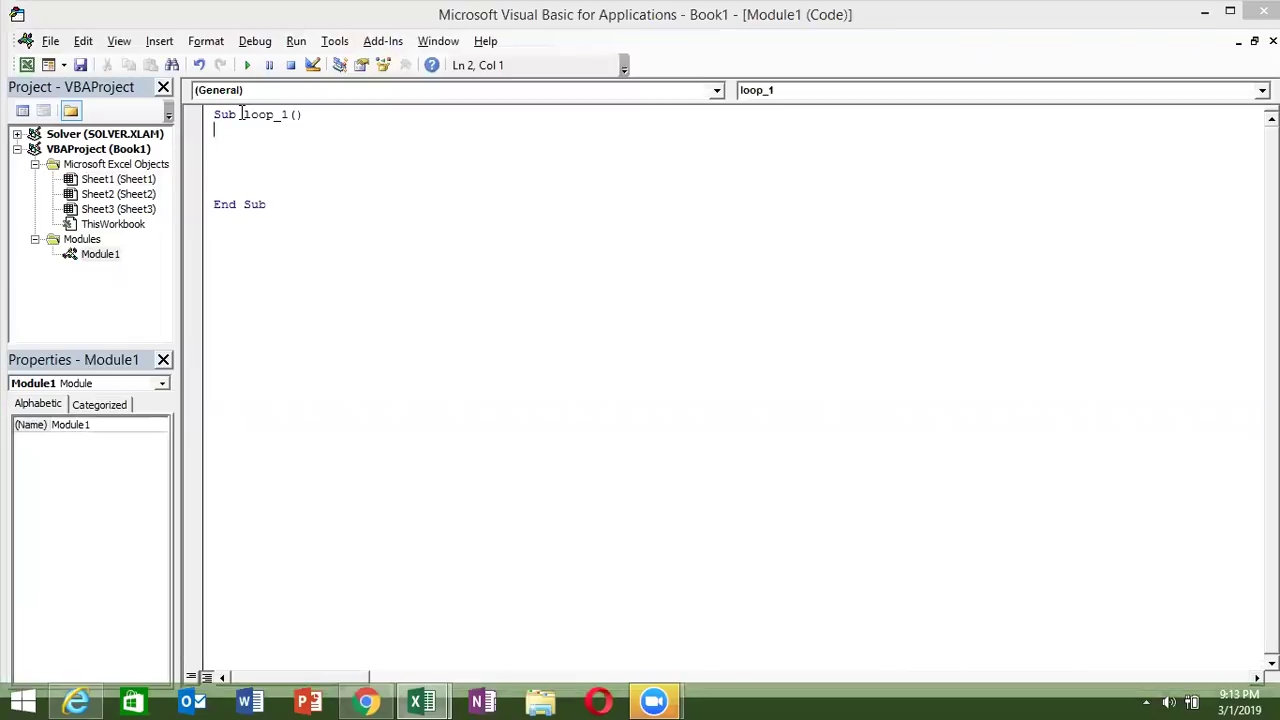
pyautogui.press('Return')
pyautogui.write('for ')
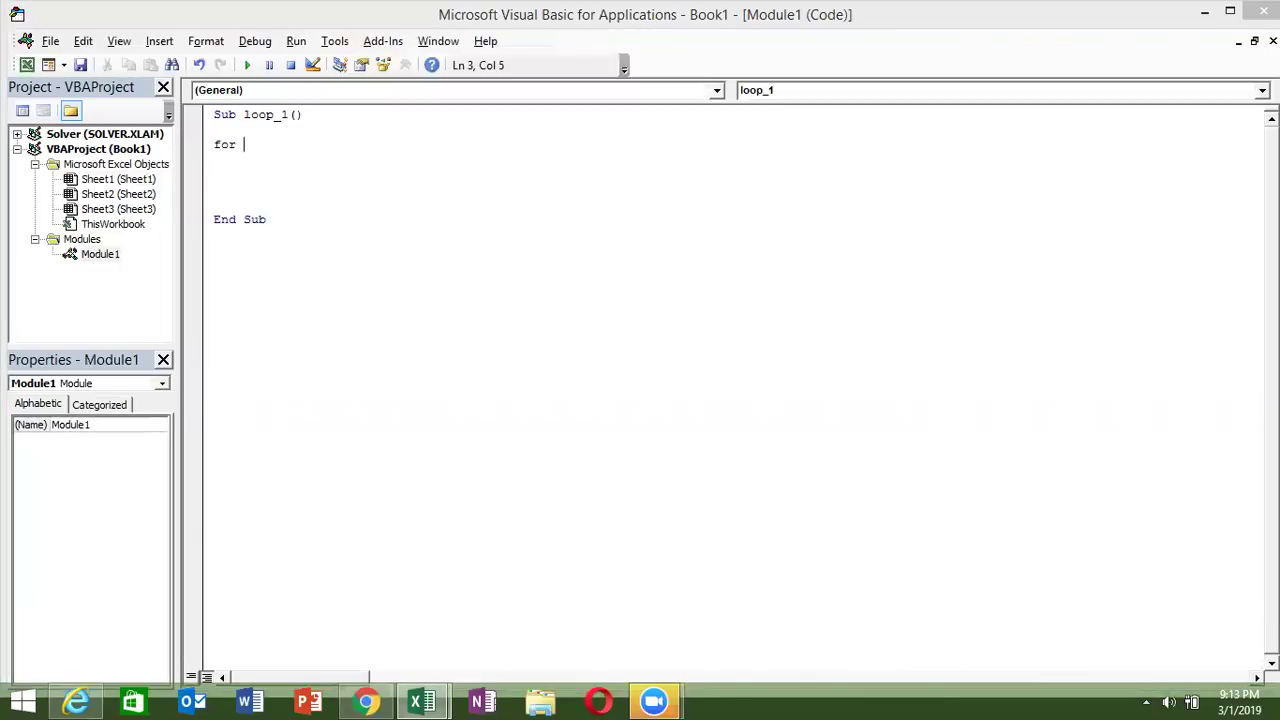
pyautogui.write('i = 1 ')
pyautogui.write('to ')
pyautogui.write('5')
pyautogui.press('Return')
# Step: Rename the loop variable to r and close the loop with Next r
pyautogui.hotkey('alt', 'F11')
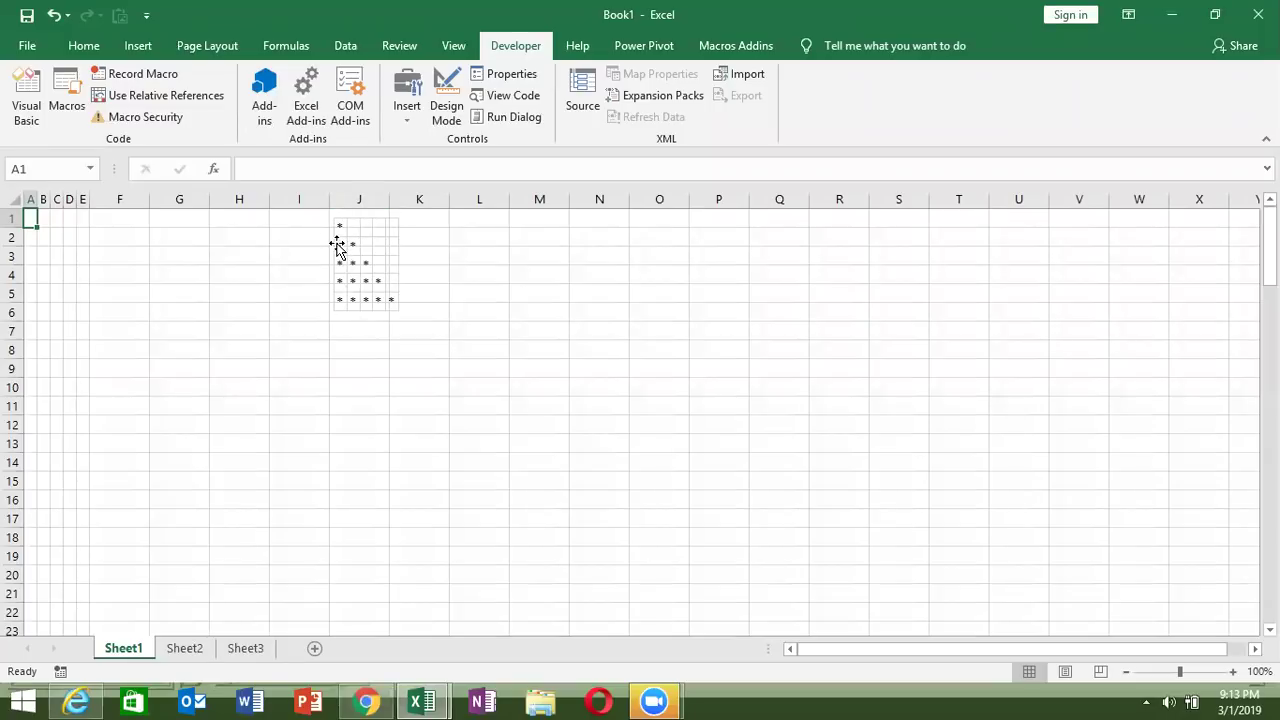
pyautogui.hotkey('alt', 'F11')
pyautogui.press('Return')
pyautogui.press('Return')
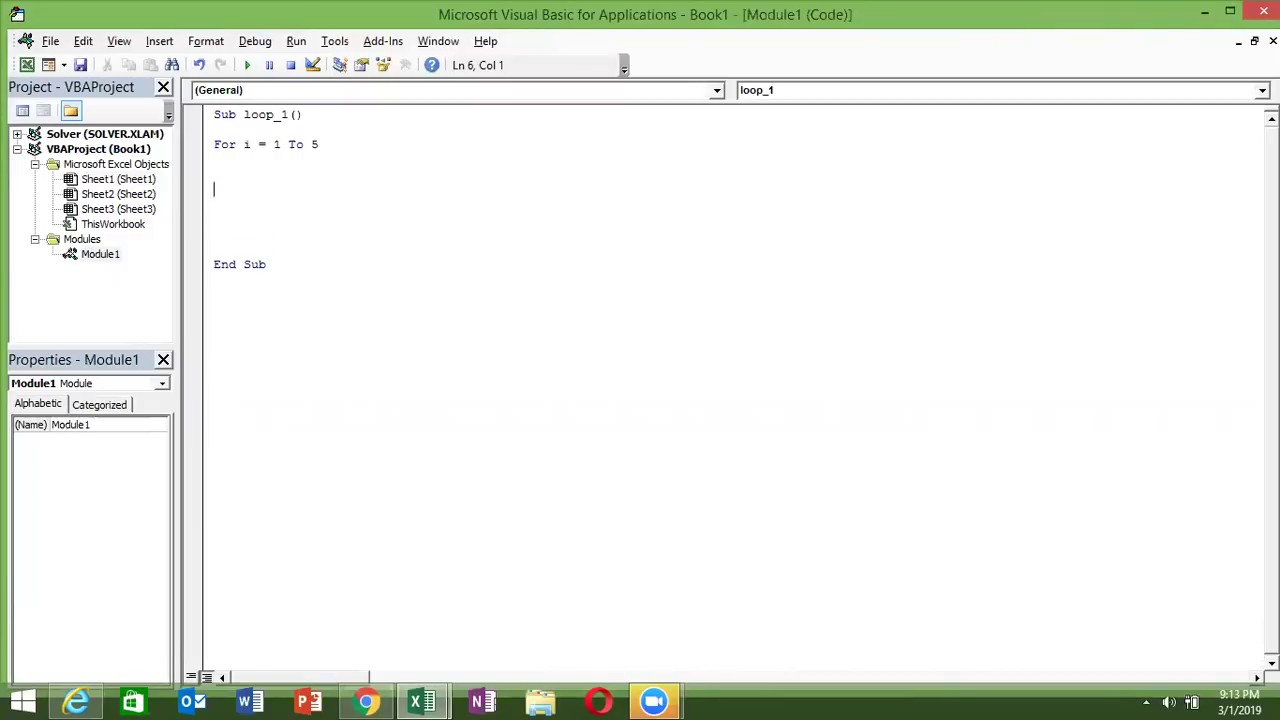
pyautogui.doubleClick(247, 144)
pyautogui.write('r')
pyautogui.click(228, 195)
pyautogui.write('next ')
pyautogui.write('r')
pyautogui.press('Up')
pyautogui.press('Return')
pyautogui.press('Up')
pyautogui.press('Up')
pyautogui.hotkey('alt', 'F11')
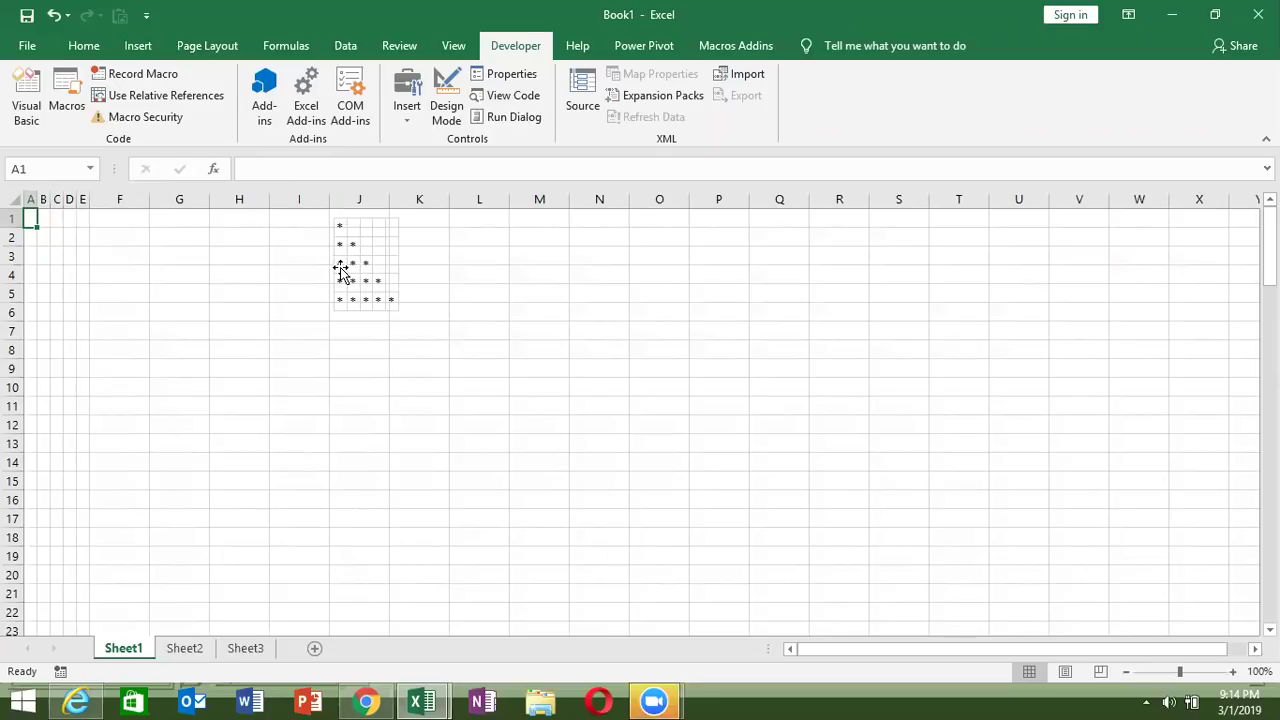
# Step: Nest a For c = 1 To r loop, closed by Next c, inside the outer loop
pyautogui.hotkey('alt', 'F11')
pyautogui.press('Return')
pyautogui.press('Tab')
pyautogui.write('for ')
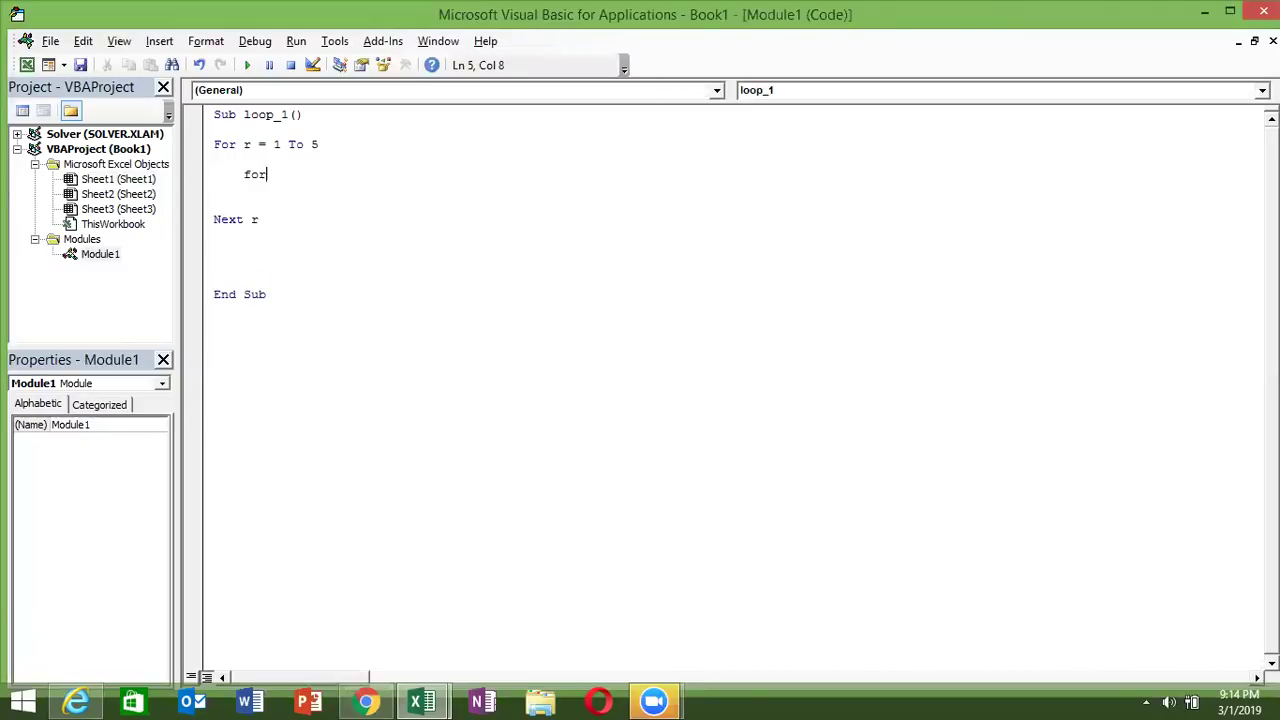
pyautogui.write('c= ')
pyautogui.write('1 to r')
pyautogui.press('Return')
pyautogui.press('Return')
pyautogui.write('next i')
pyautogui.press('Return')
pyautogui.press('Up')
pyautogui.press('Right')
pyautogui.press('Right')
pyautogui.press('End')
pyautogui.press('BackSpace')
pyautogui.write('c')
pyautogui.press('Home')
pyautogui.press('Return')
pyautogui.press('Up')
pyautogui.press('Up')
# Step: Make the inner loop set Cells(r, c).Value to "*"
pyautogui.write('cells')
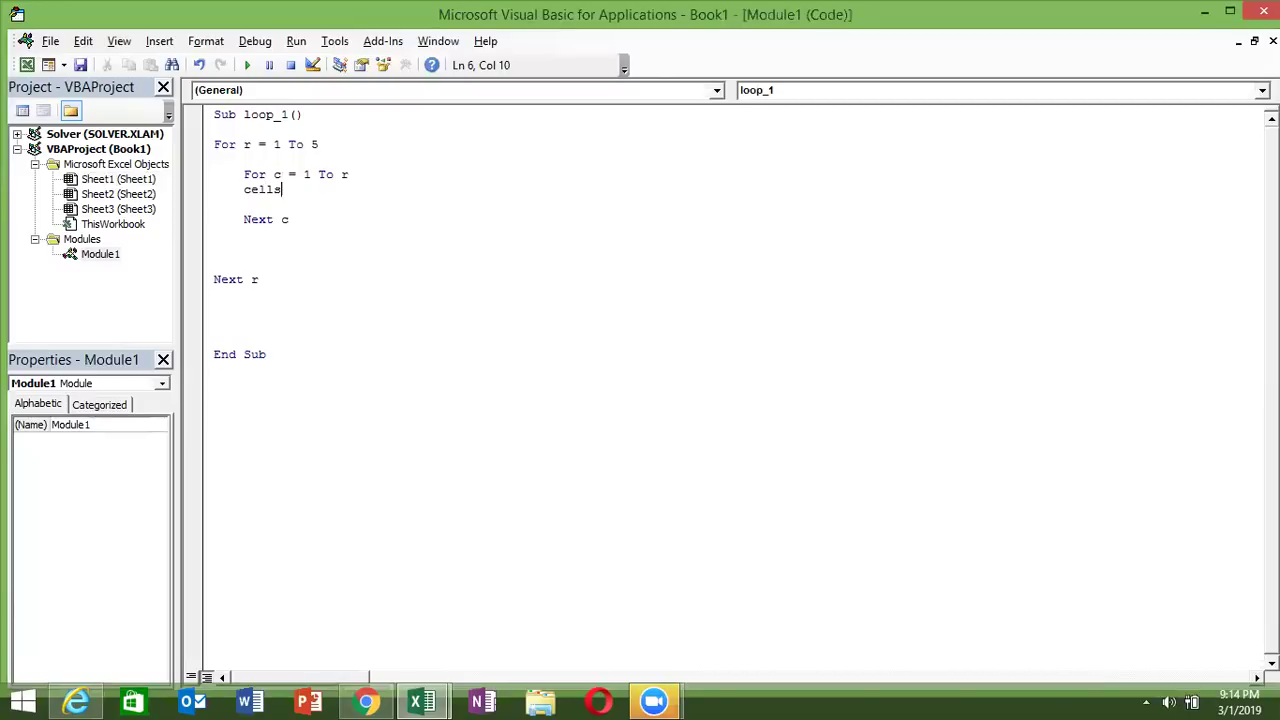
pyautogui.write('(')
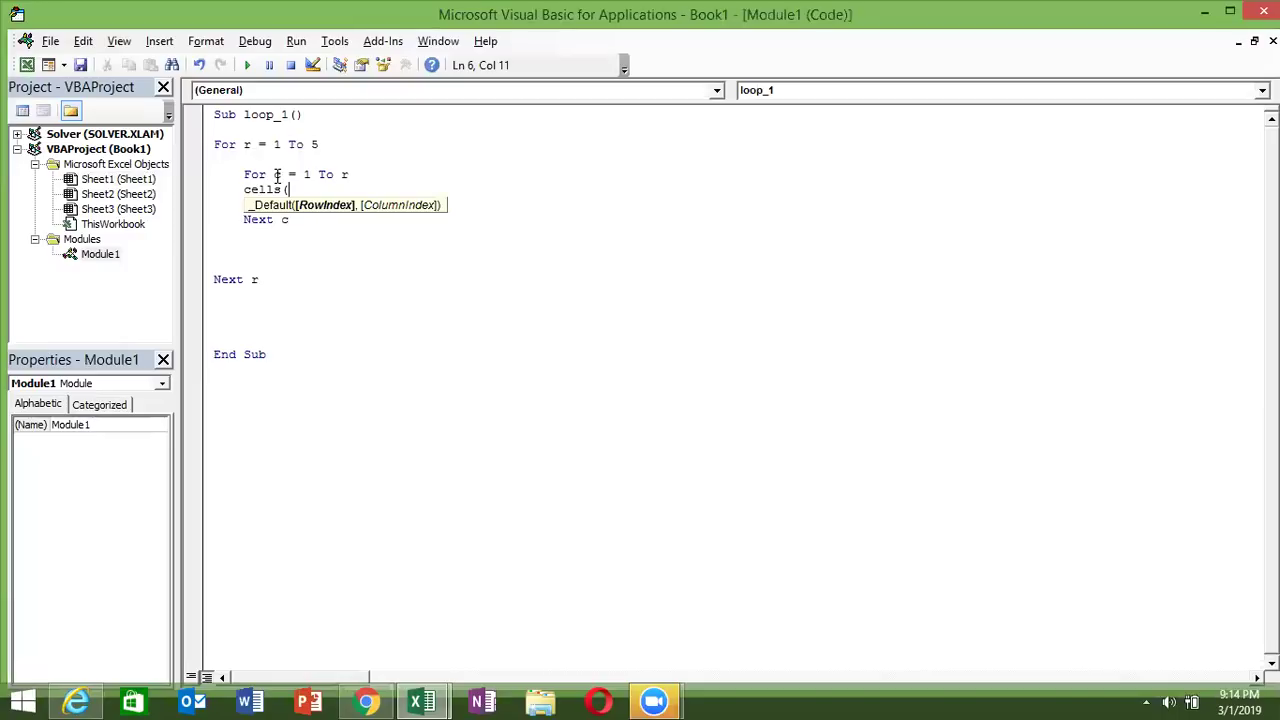
pyautogui.write('r,c')
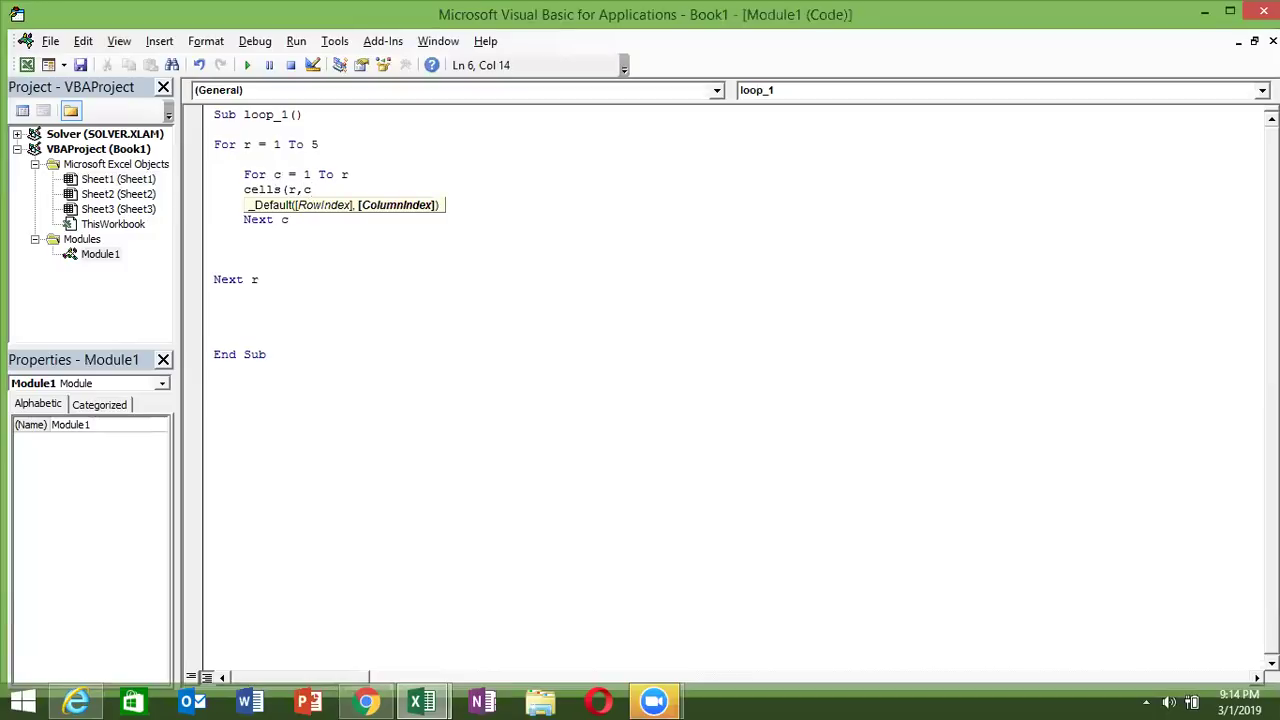
pyautogui.write(')')
pyautogui.write('.va')
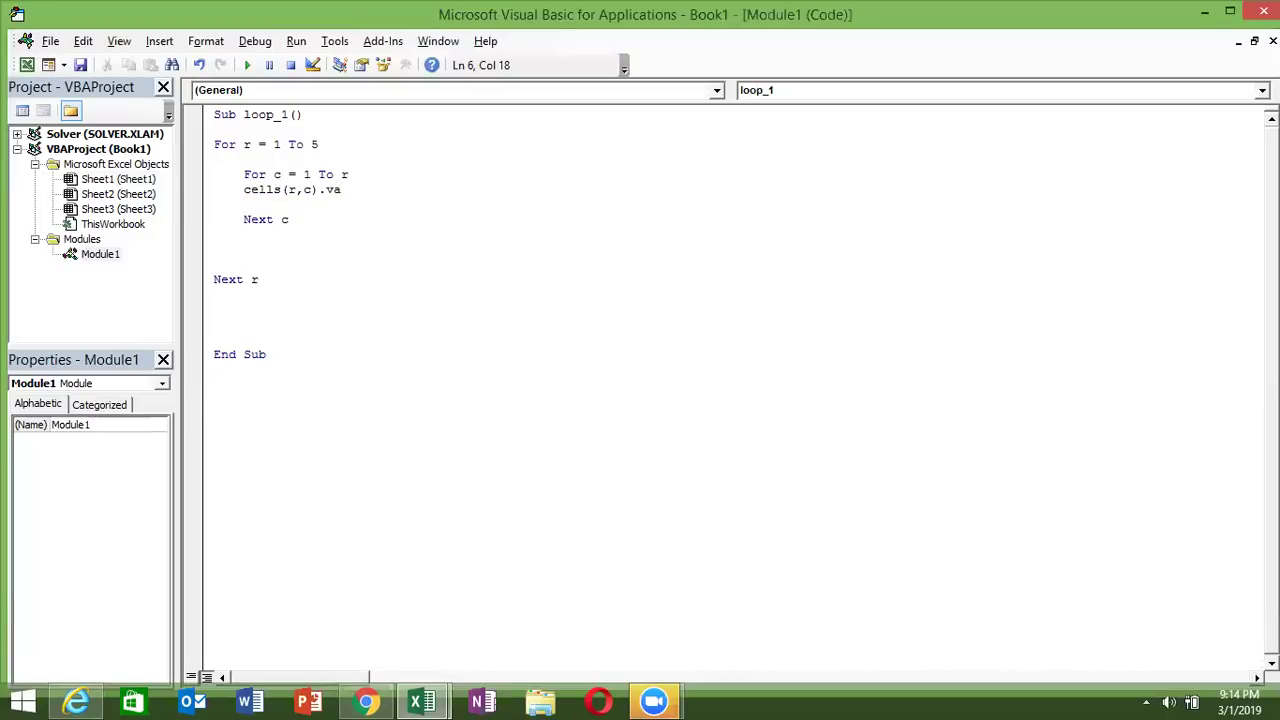
pyautogui.write('ue')
pyautogui.press('Return')
pyautogui.click(400, 219)
pyautogui.write('=')
pyautogui.press('Down')
pyautogui.press('Down')
pyautogui.press('Down')
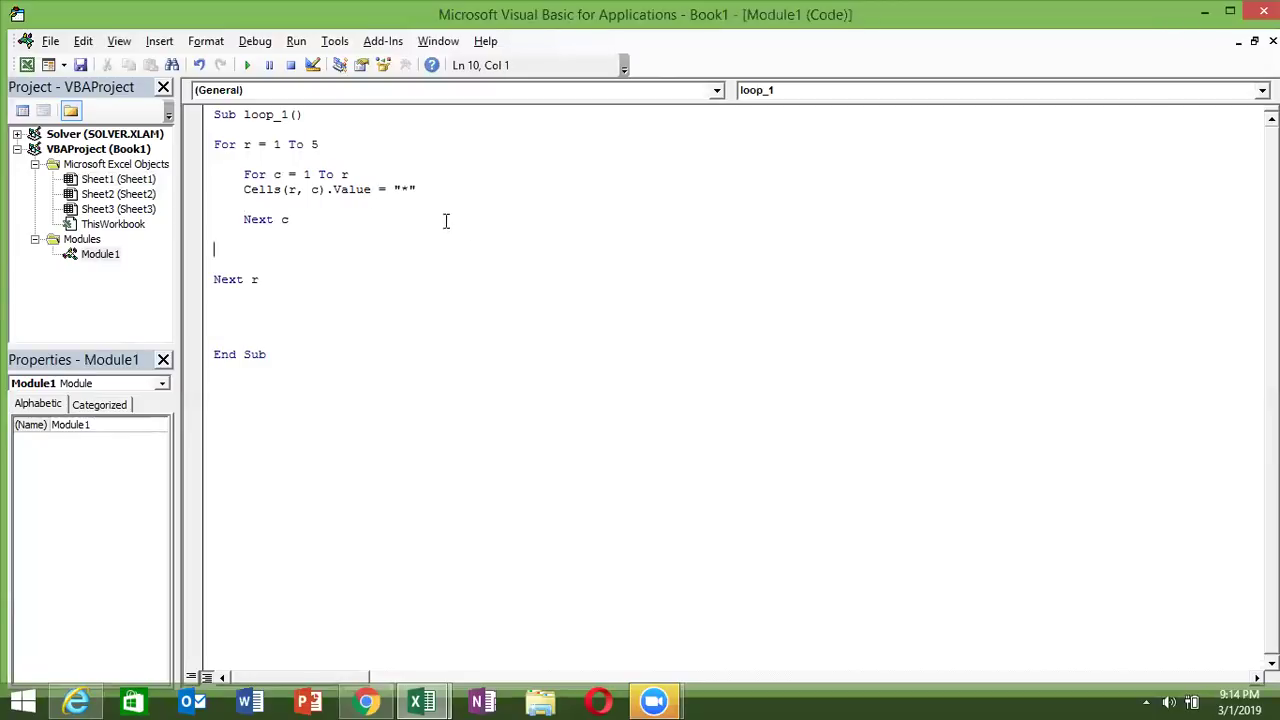
pyautogui.hotkey('alt', 'F11')
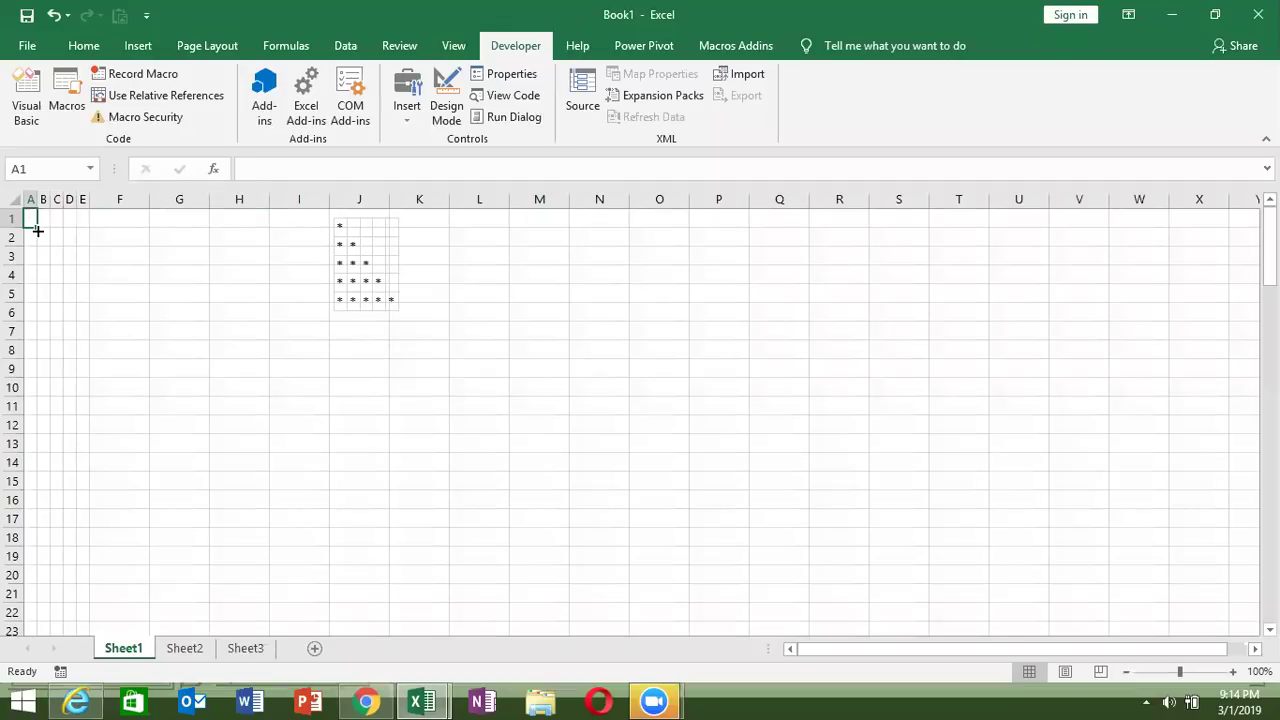
# Step: Review the loop_1 code against the sheet, then run the macro
pyautogui.hotkey('alt', 'F11')
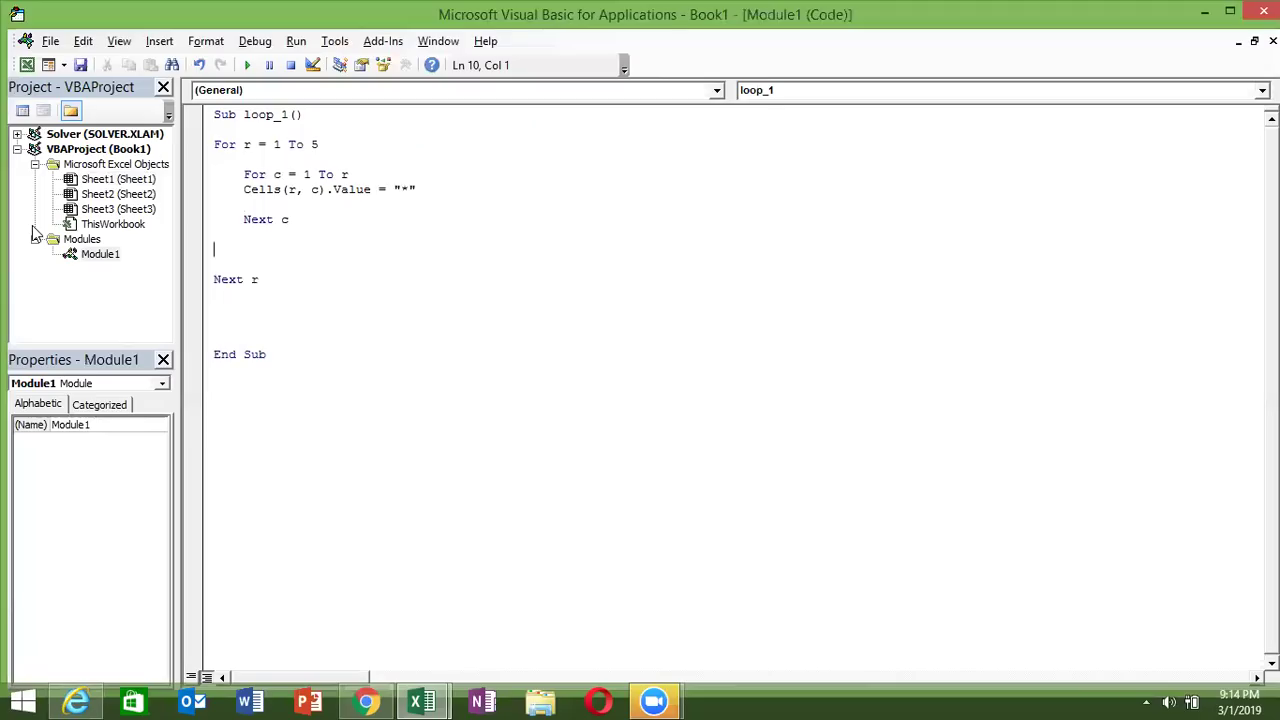
pyautogui.doubleClick(438, 193)
pyautogui.hotkey('alt', 'F11')
pyautogui.click(31, 236)
pyautogui.hotkey('alt', 'F11')
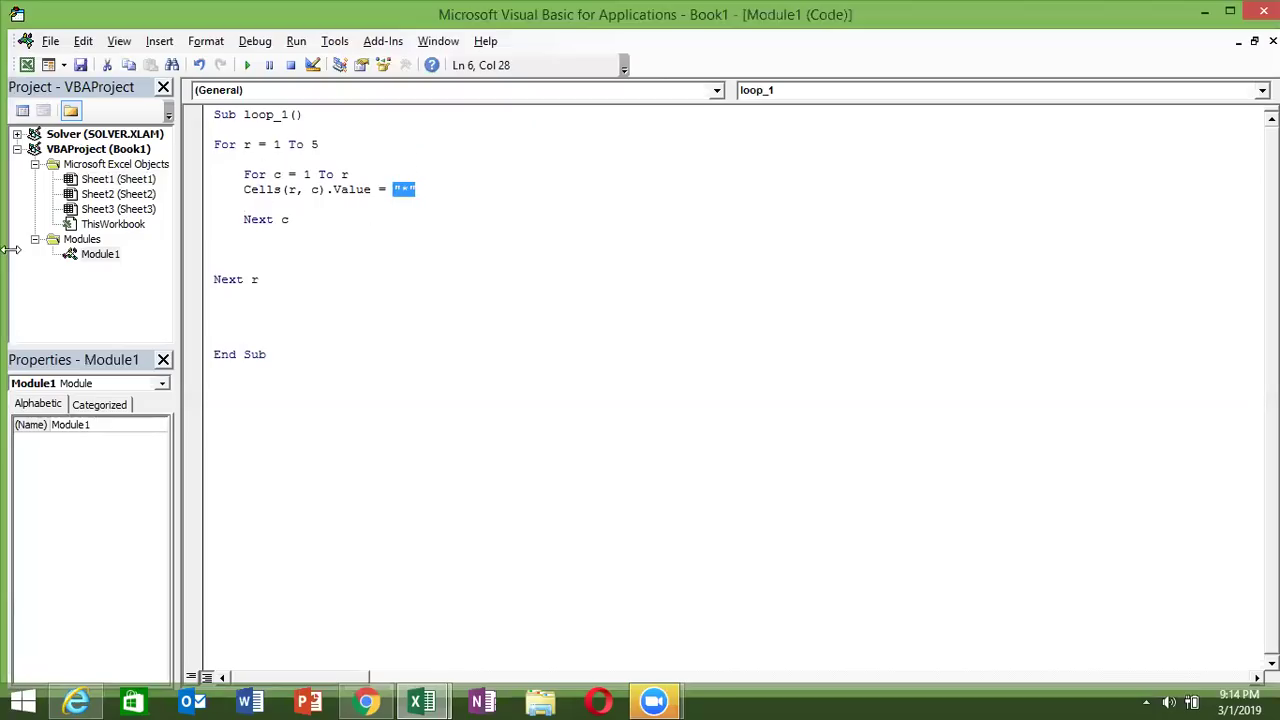
pyautogui.hotkey('alt', 'F11')
pyautogui.press('Down')
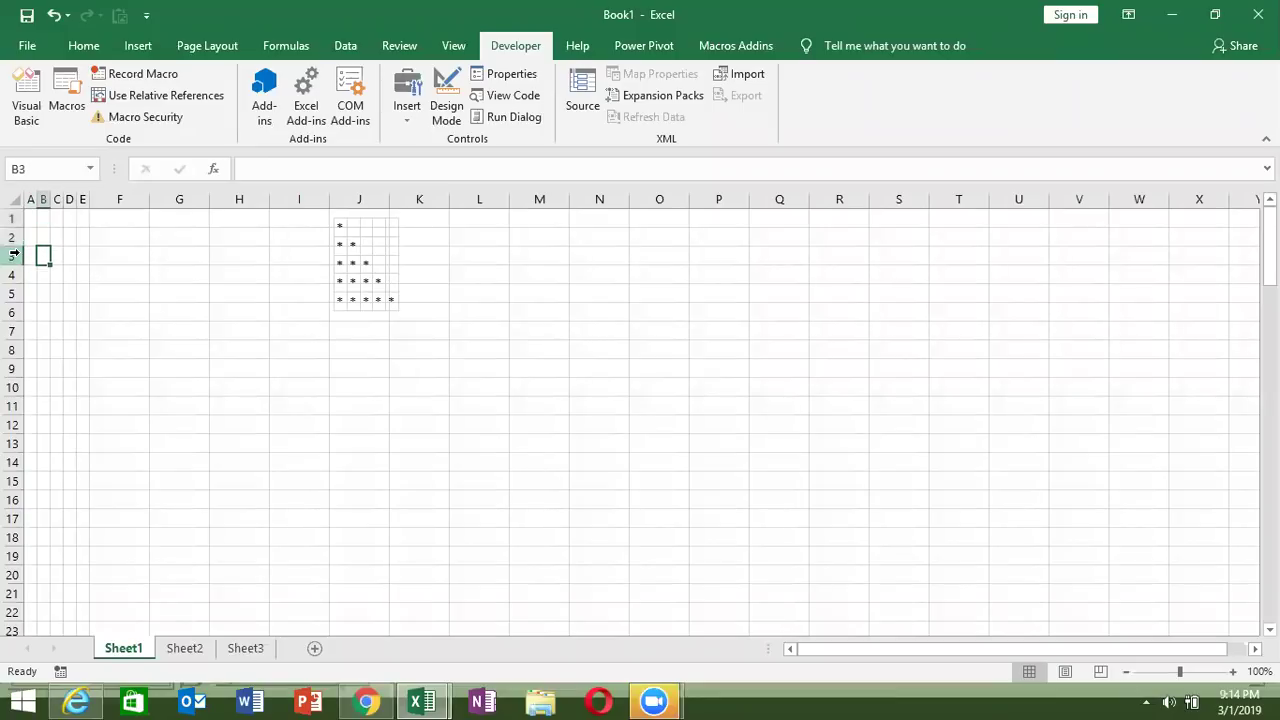
pyautogui.hotkey('alt', 'F11')
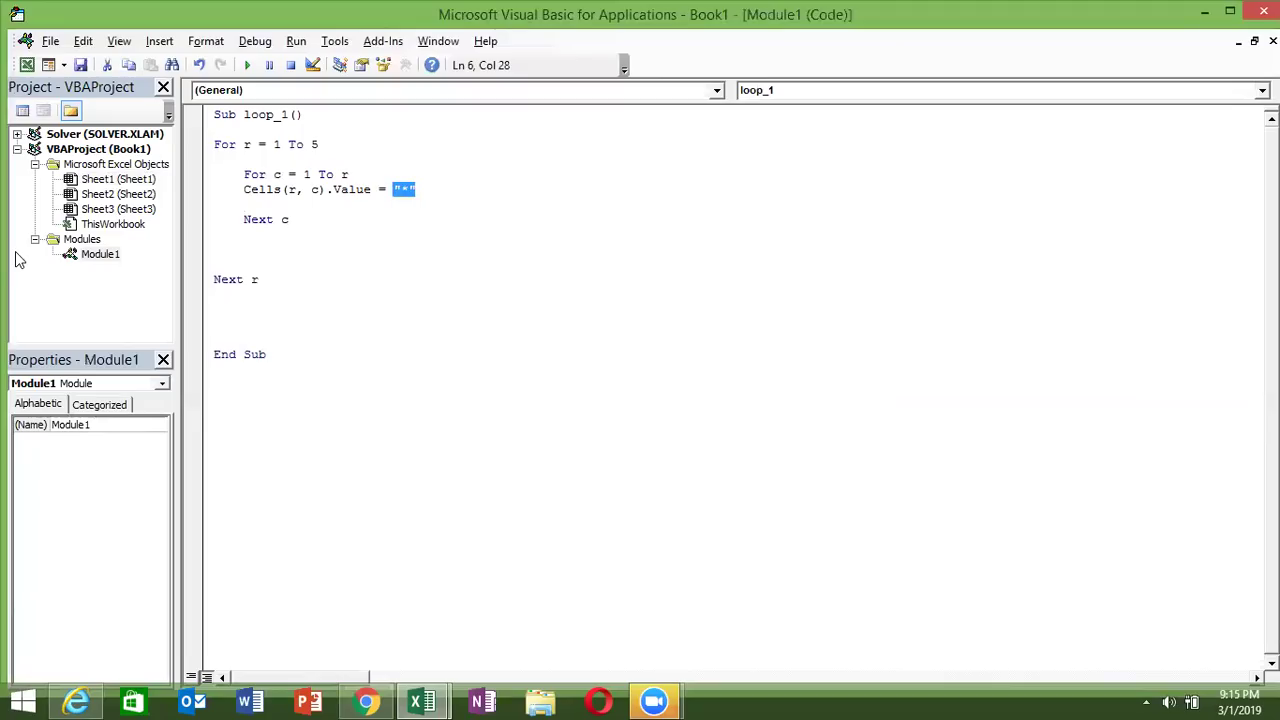
pyautogui.doubleClick(258, 176)
pyautogui.hotkey('alt', 'F11')
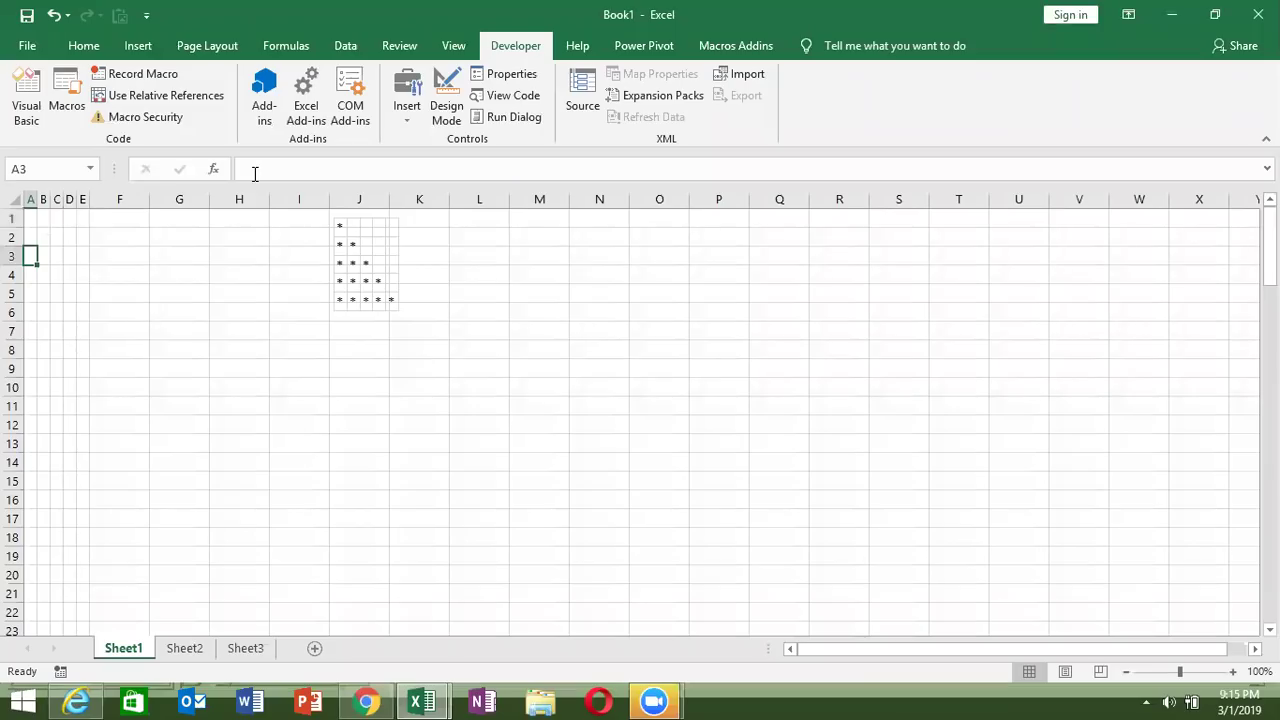
pyautogui.hotkey('alt', 'F11')
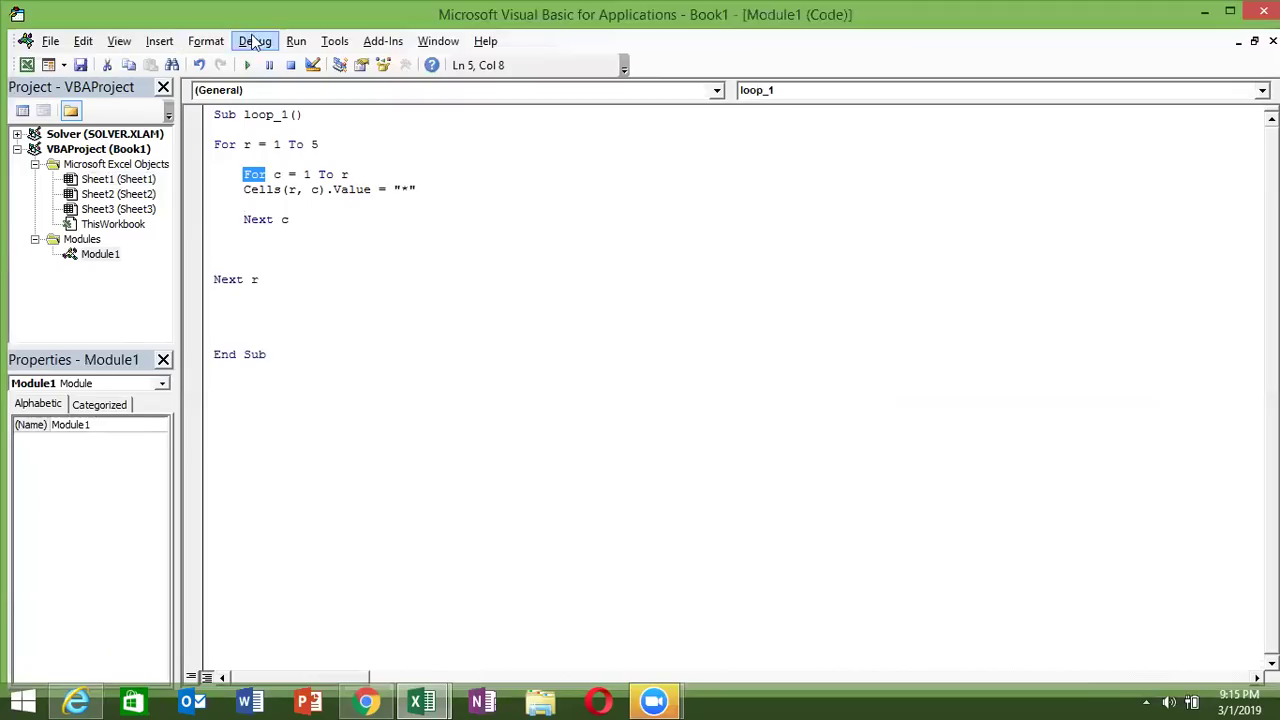
pyautogui.click(200, 90)
pyautogui.click(247, 70)
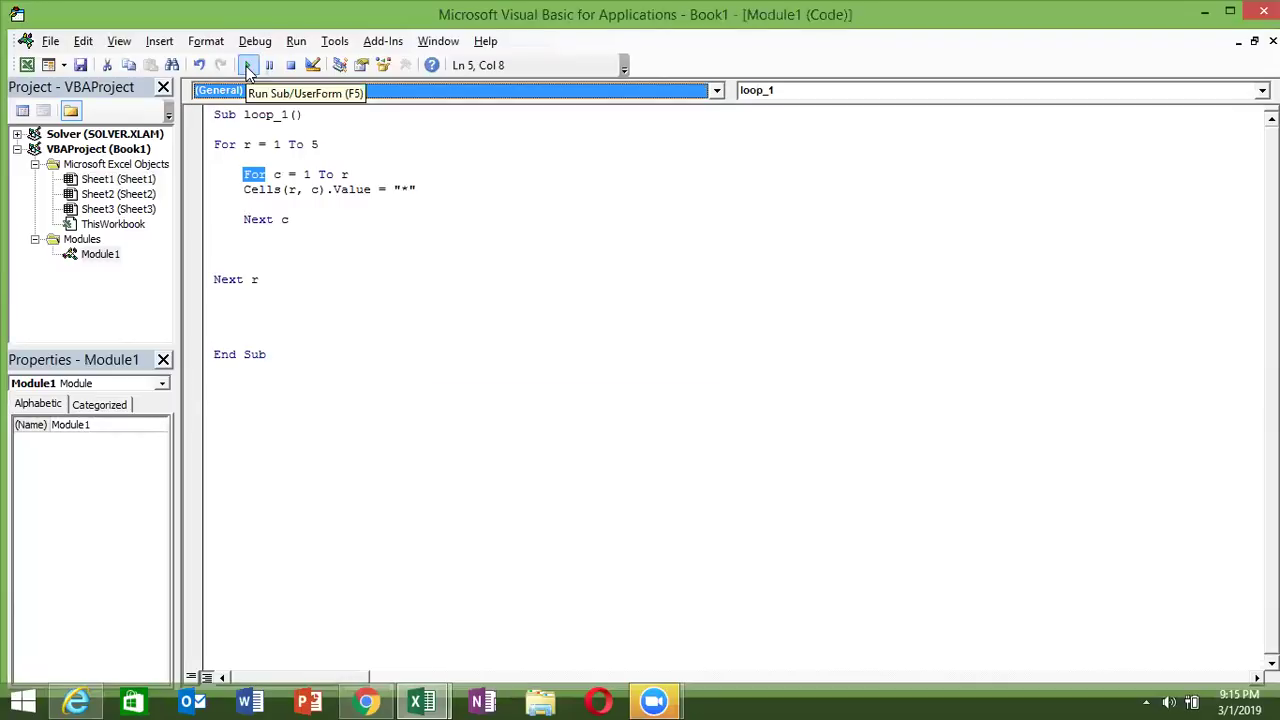
pyautogui.click(326, 206)
pyautogui.hotkey('alt', 'F11')
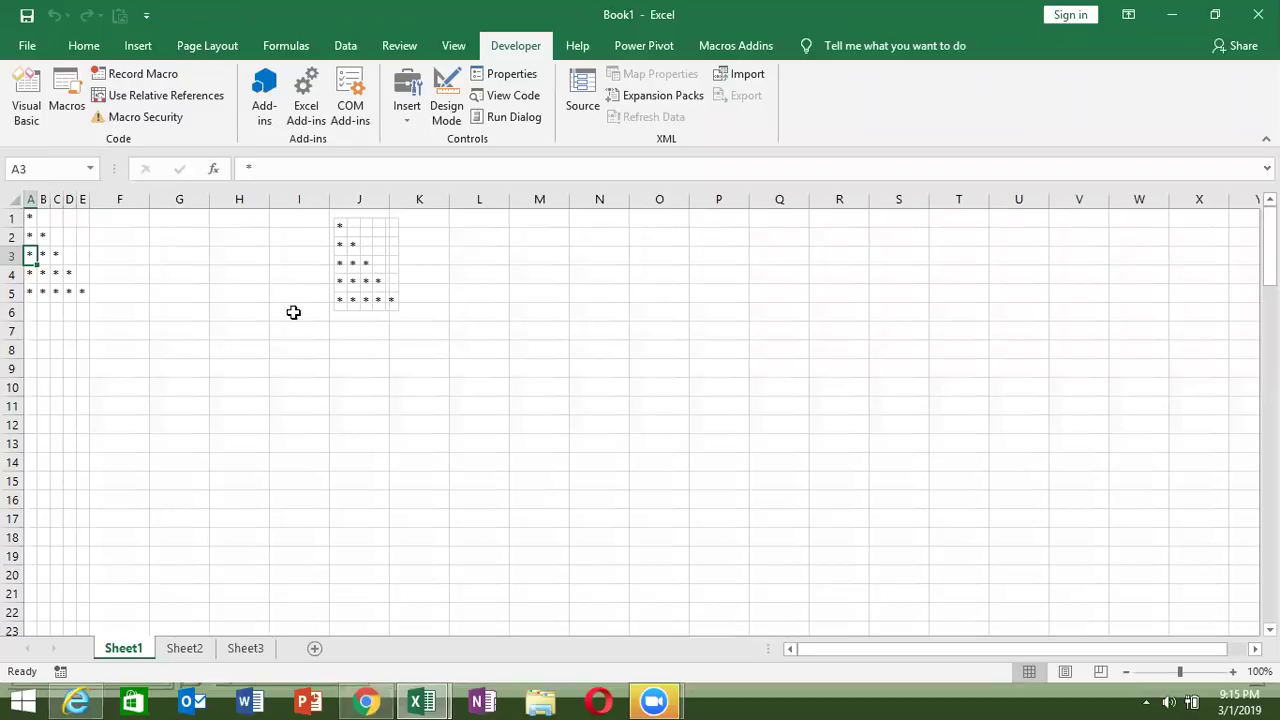
# Step: Move the generated star triangle to F1:J5 and the star picture to column O
pyautogui.click(347, 273)
pyautogui.moveTo(29, 218)
pyautogui.mouseDown()
pyautogui.moveTo(86, 290)
pyautogui.moveTo(214, 283)
pyautogui.mouseUp()
pyautogui.click(277, 357)
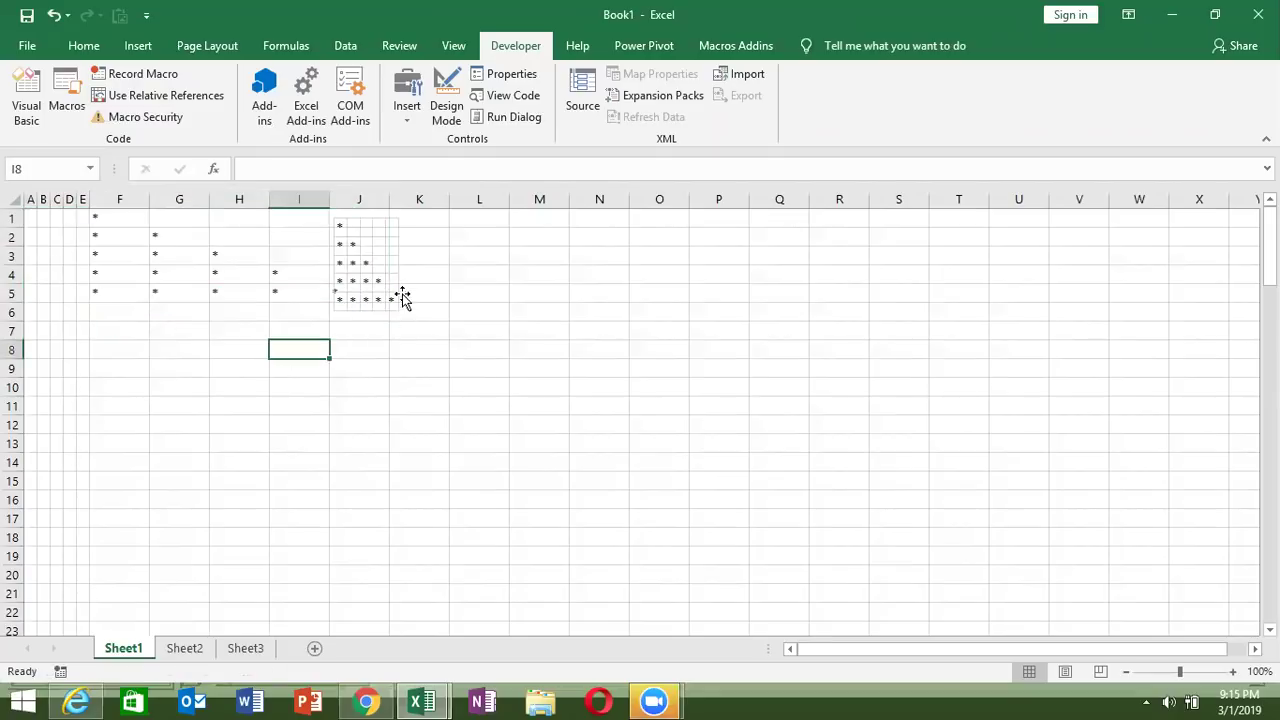
pyautogui.moveTo(363, 271); pyautogui.dragTo(660, 290)
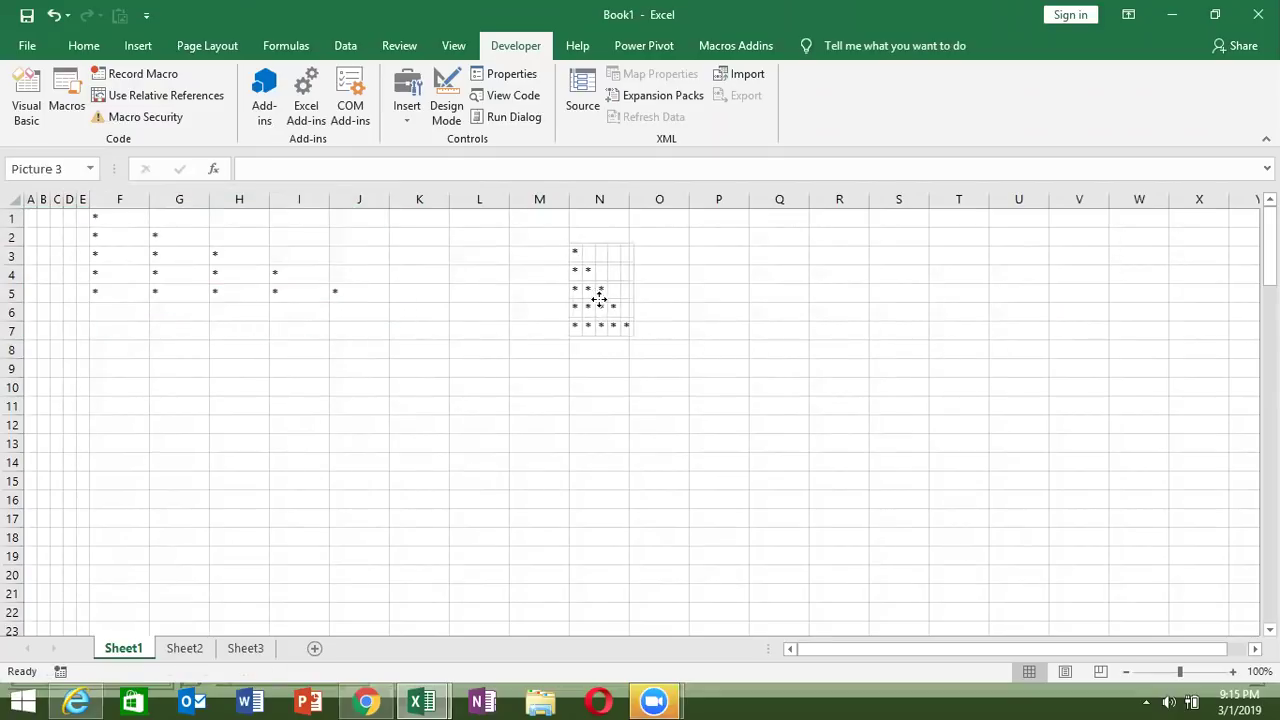
# Step: Narrow all columns to a small width and clear the stars from F1:I5
pyautogui.click(19, 199)
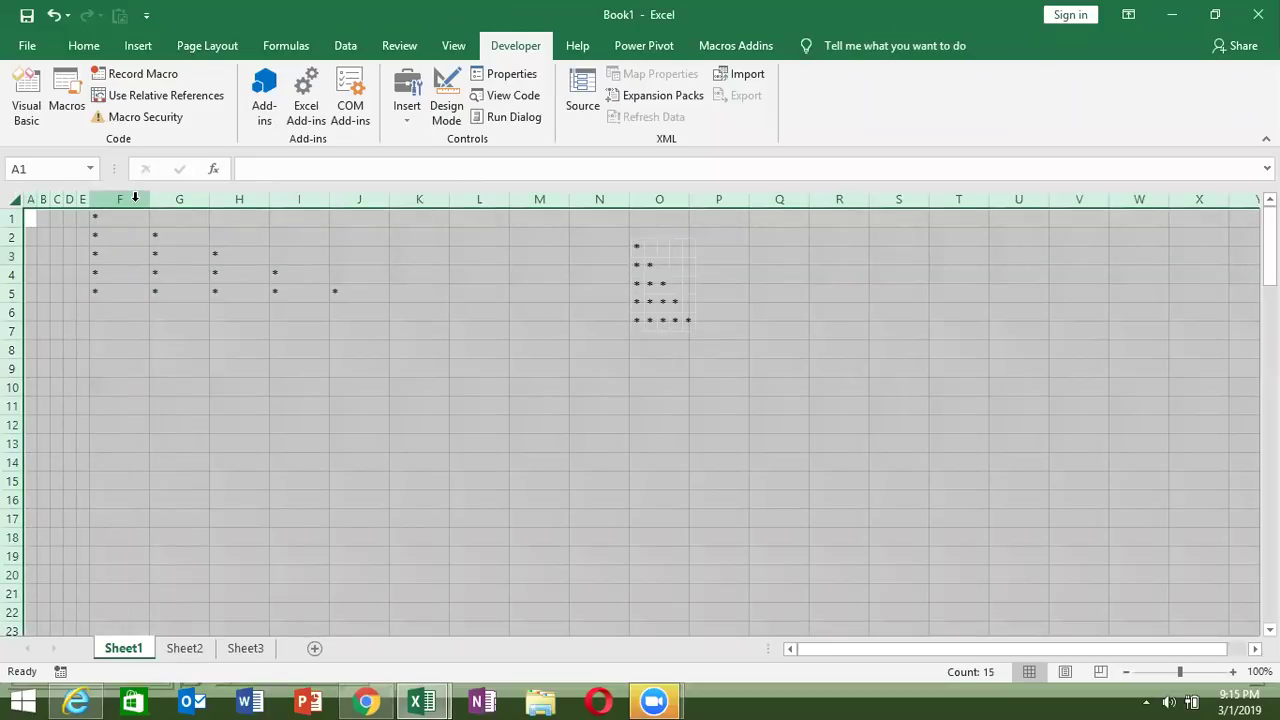
pyautogui.moveTo(146, 199)
pyautogui.mouseDown()
pyautogui.moveTo(102, 199)
pyautogui.moveTo(96, 237)
pyautogui.mouseUp()
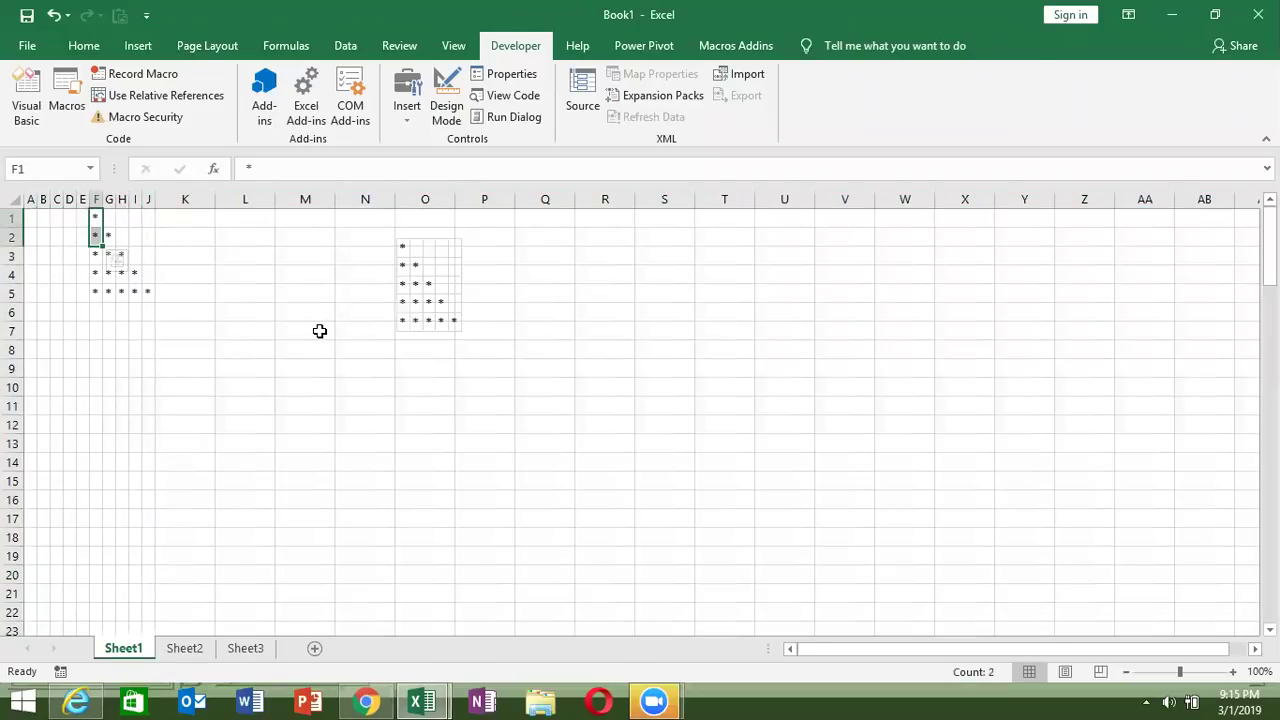
pyautogui.hotkey('shift', 'Up')
pyautogui.hotkey('shift', 'Down')
pyautogui.hotkey('shift', 'Down')
pyautogui.hotkey('shift', 'Down')
pyautogui.hotkey('shift', 'Down')
pyautogui.hotkey('shift', 'Right')
pyautogui.hotkey('shift', 'Right')
pyautogui.hotkey('shift', 'Right')
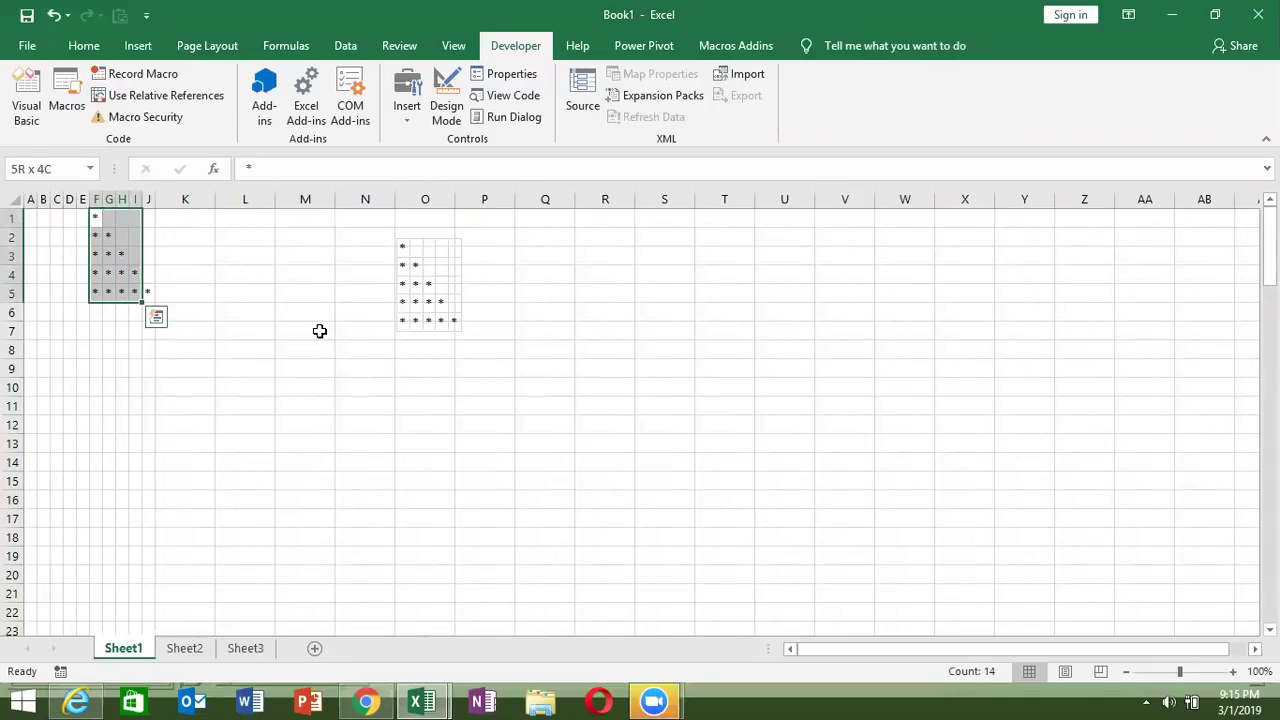
pyautogui.press('Delete')
# Step: Change the star cell to Cells(r, c + 5) and run loop_1, drawing the triangle in F1:J5
pyautogui.hotkey('alt', 'F11')
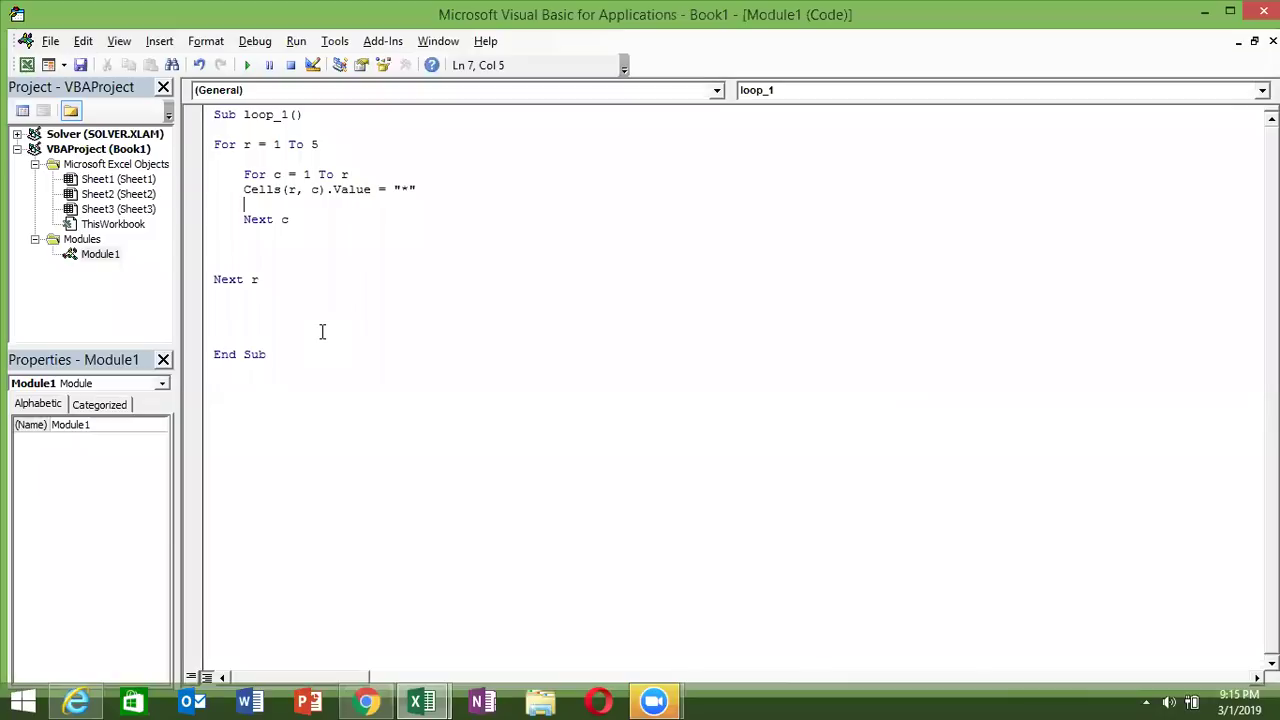
pyautogui.moveTo(306, 368); pyautogui.dragTo(277, 356)
pyautogui.click(320, 191)
pyautogui.write('+5')
pyautogui.click(263, 262)
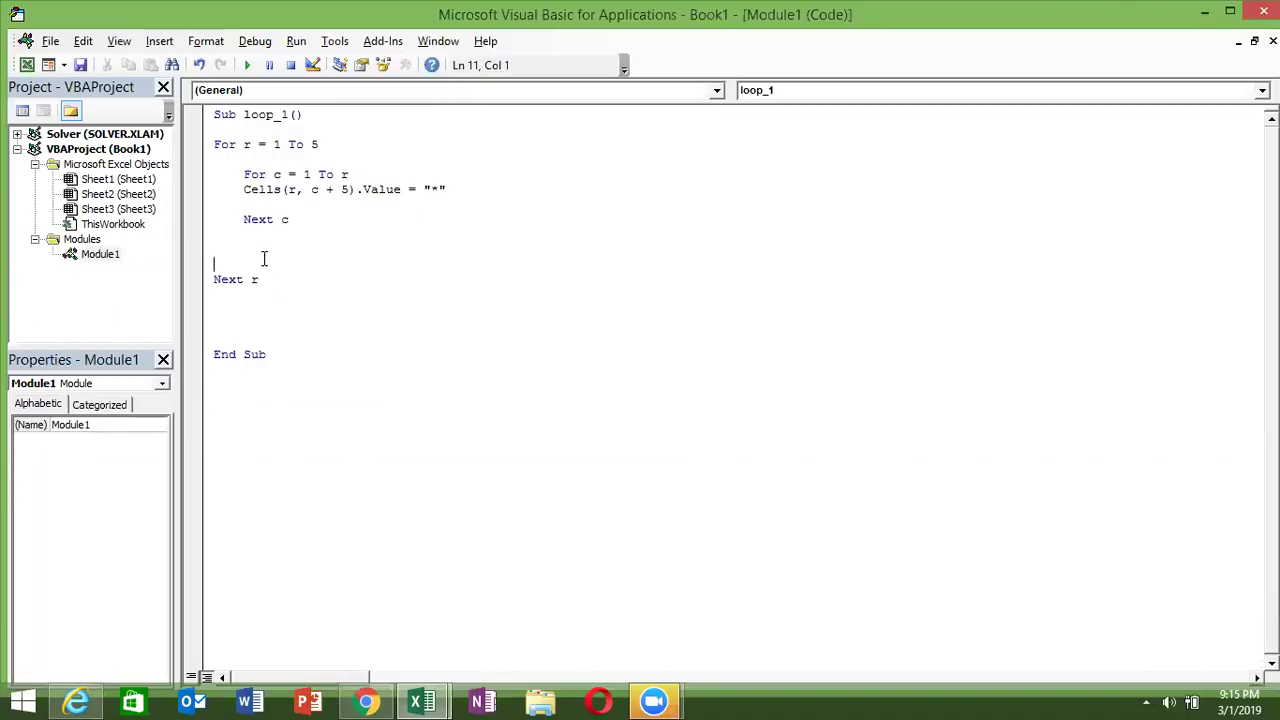
pyautogui.click(230, 219)
pyautogui.click(247, 65)
pyautogui.hotkey('alt', 'F11')
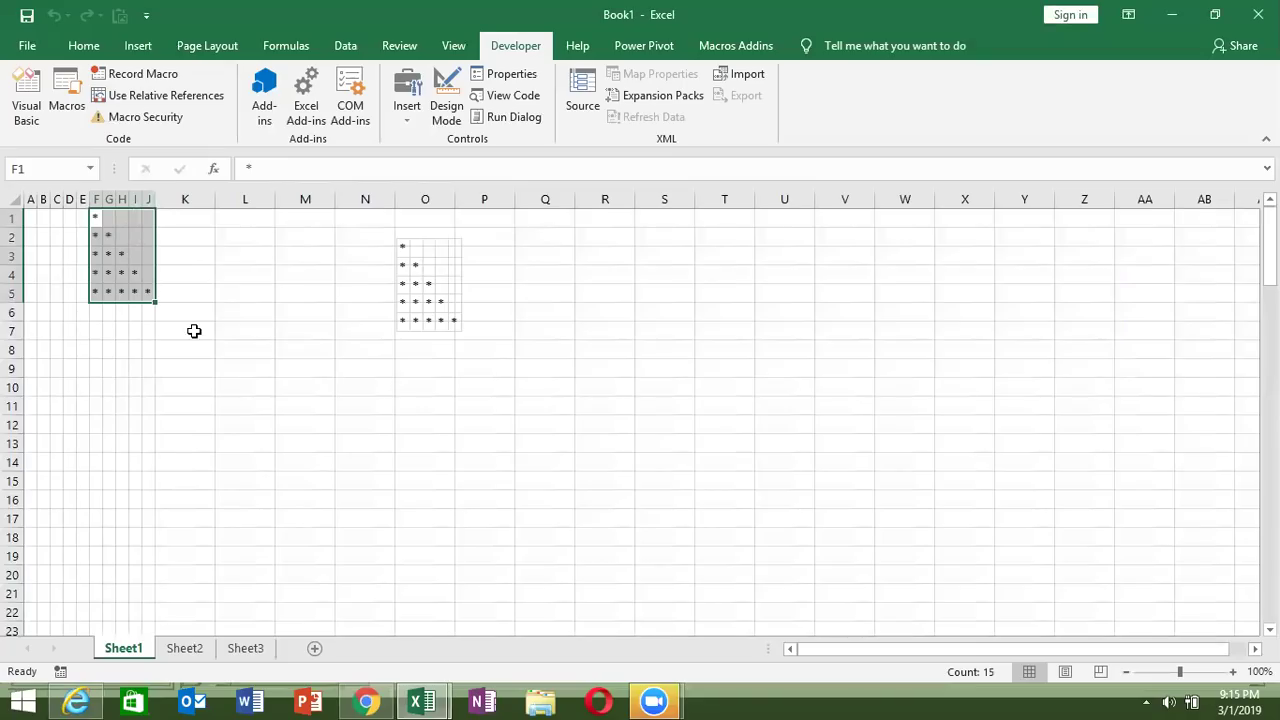
pyautogui.click(192, 334)
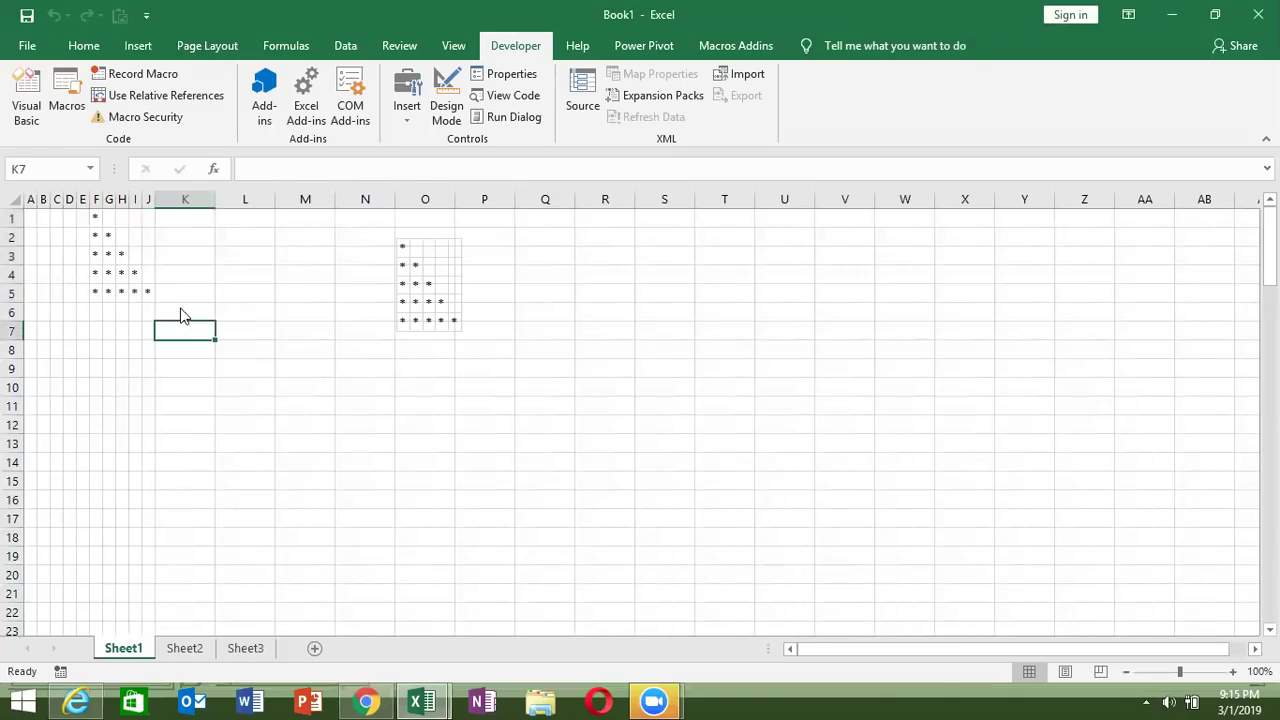
# Step: Duplicate the loop_1 procedure below its End Sub in Module1
pyautogui.hotkey('alt', 'F11')
pyautogui.hotkey('ctrl', 'a')
pyautogui.hotkey('ctrl', 'c')
pyautogui.click(266, 394)
pyautogui.hotkey('ctrl', 'v')
# Step: Reposition and resize the right-aligned triangle picture into rows 7–11 below the other triangle
pyautogui.hotkey('alt', 'F11')
pyautogui.click(371, 254)
pyautogui.moveTo(409, 266)
pyautogui.mouseDown()
pyautogui.moveTo(450, 250)
pyautogui.moveTo(288, 272)
pyautogui.mouseUp()
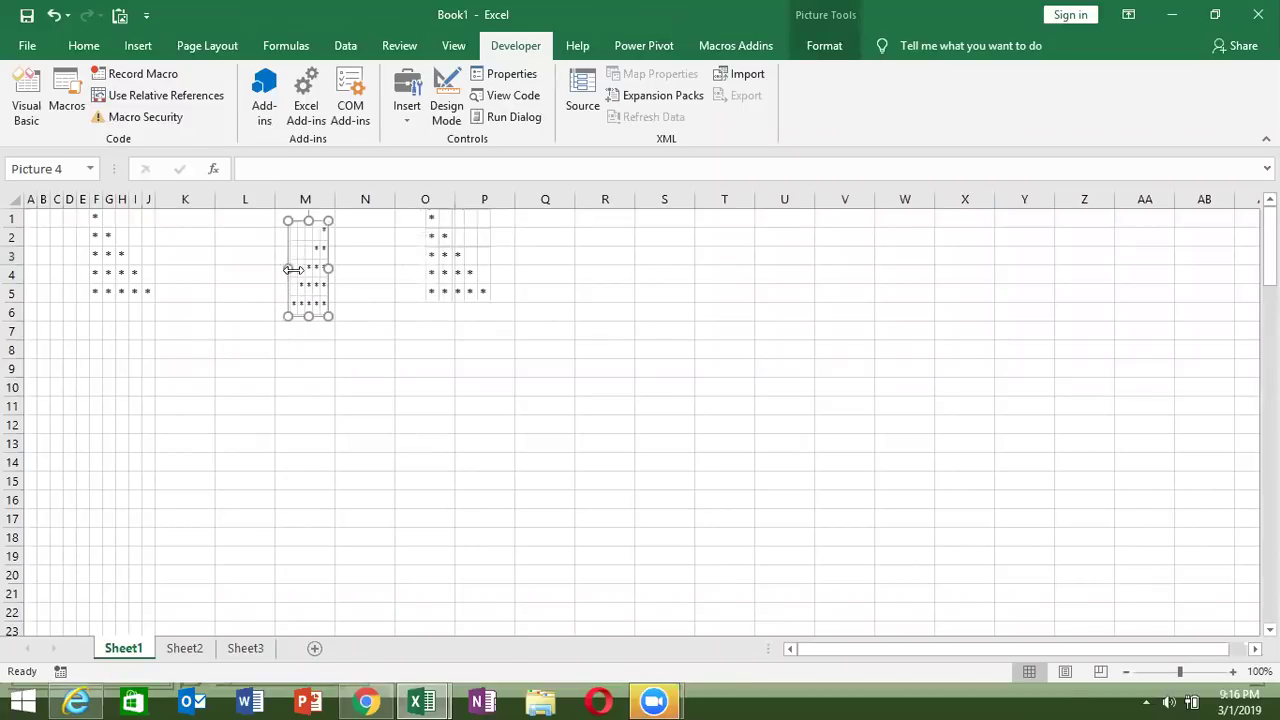
pyautogui.moveTo(289, 270)
pyautogui.mouseDown()
pyautogui.moveTo(259, 270)
pyautogui.moveTo(376, 263)
pyautogui.moveTo(384, 250)
pyautogui.mouseUp()
pyautogui.click(286, 294)
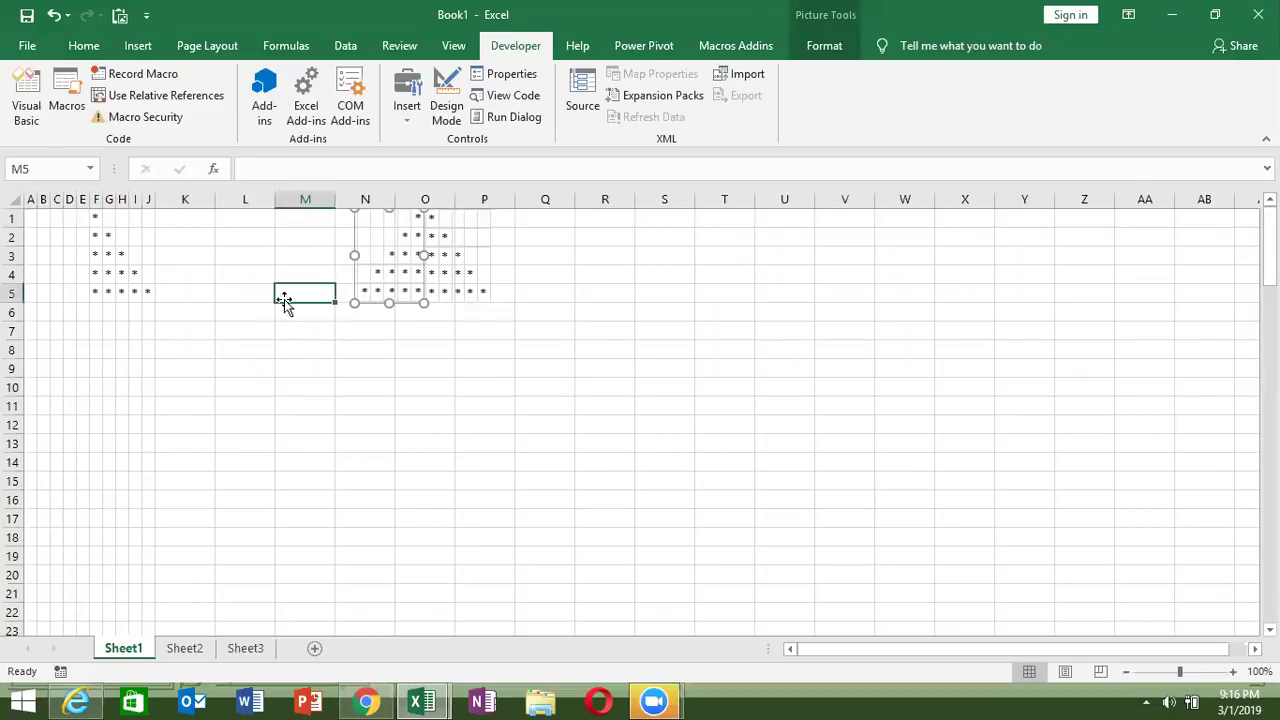
pyautogui.click(412, 284)
pyautogui.moveTo(409, 287); pyautogui.dragTo(400, 413)
pyautogui.click(488, 458)
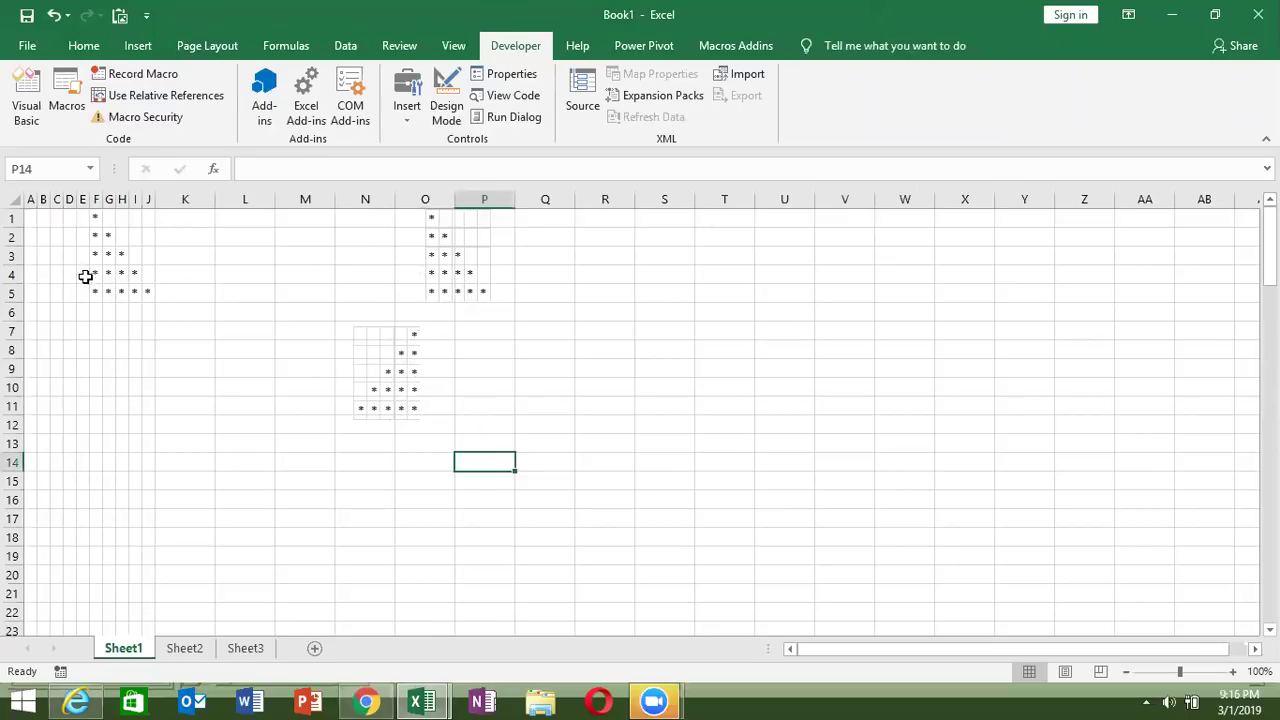
pyautogui.click(82, 218)
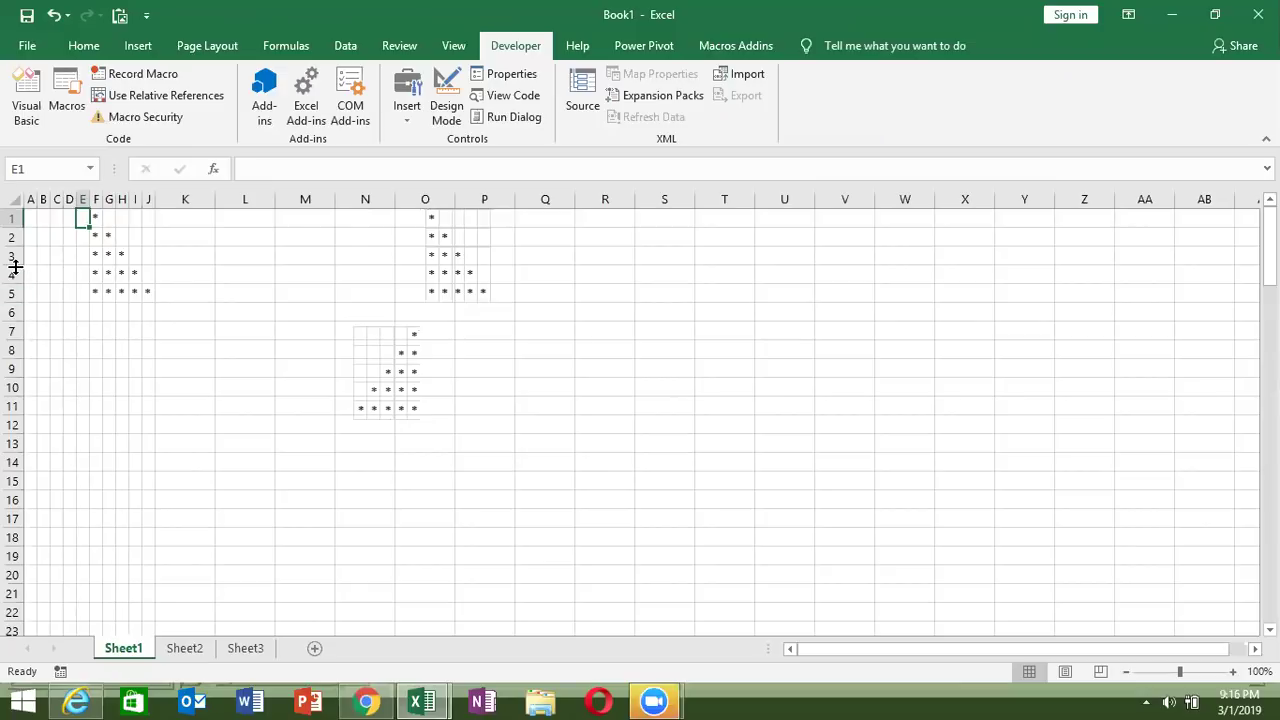
# Step: In the copied procedure, change the star cell to Cells(r, 6 - c) and run it
pyautogui.hotkey('alt', 'F11')
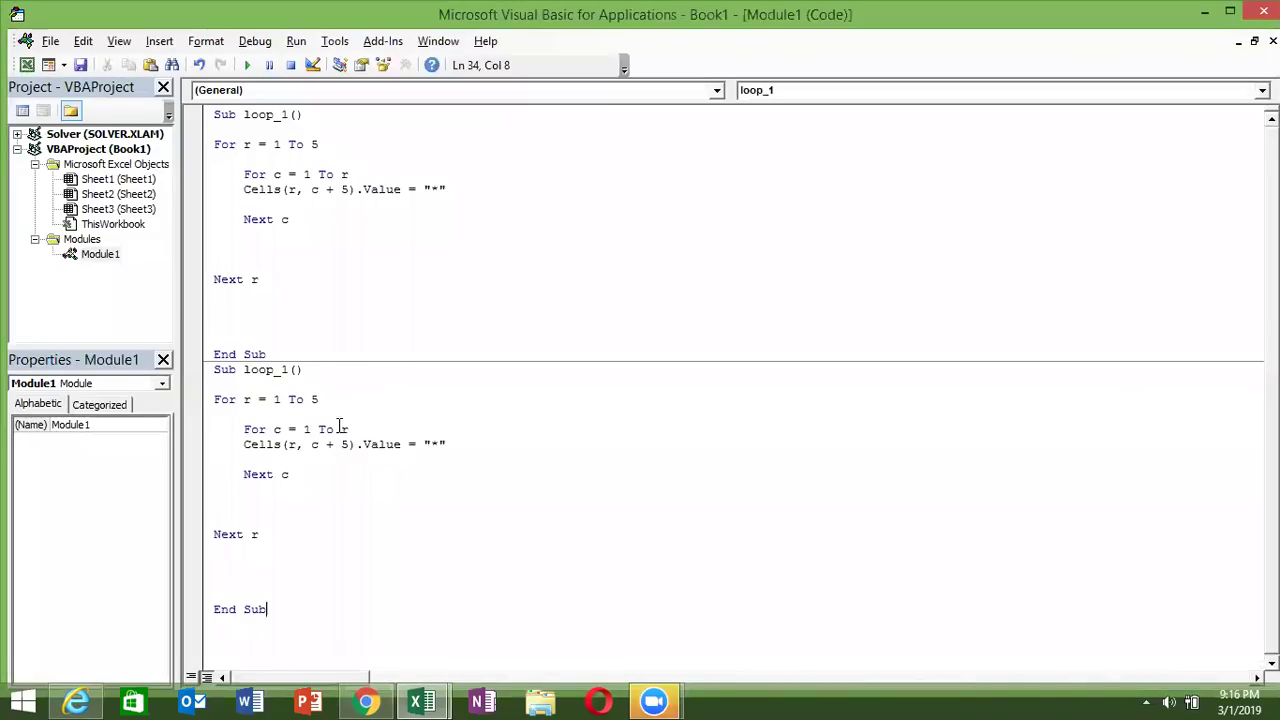
pyautogui.click(350, 444)
pyautogui.press('BackSpace')
pyautogui.press('BackSpace')
pyautogui.press('BackSpace')
pyautogui.press('BackSpace')
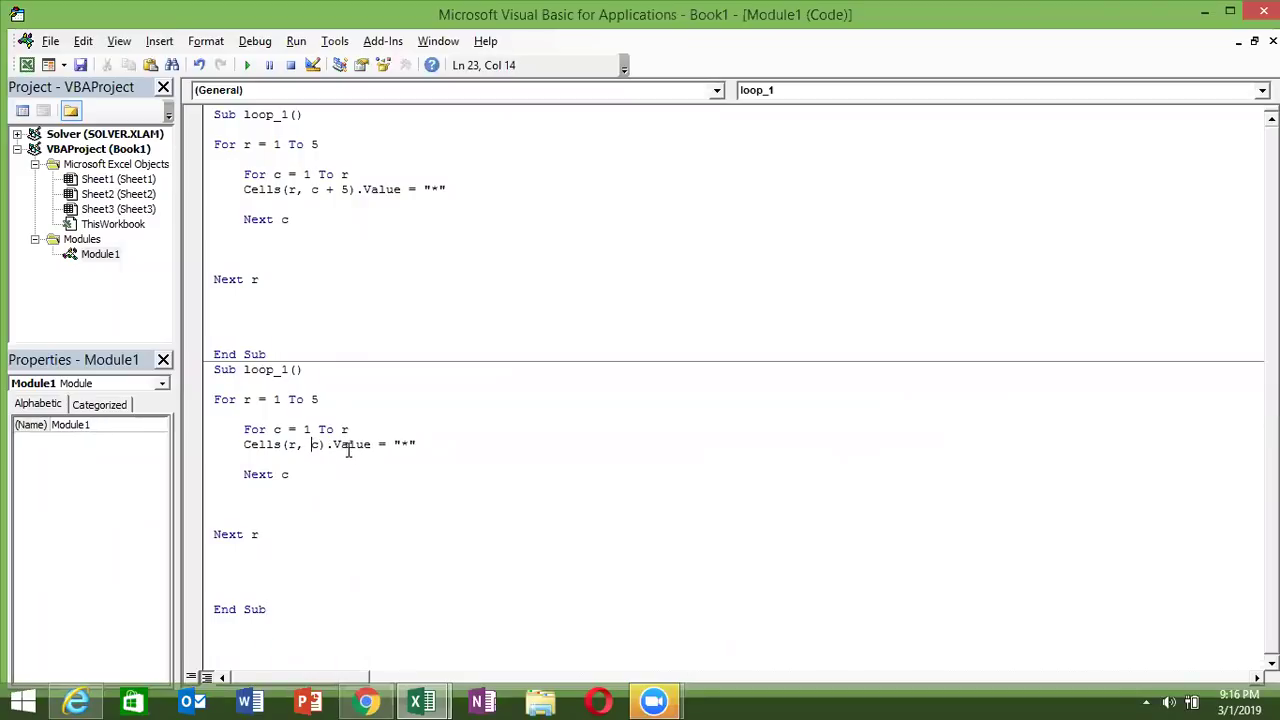
pyautogui.write('6-')
pyautogui.click(363, 495)
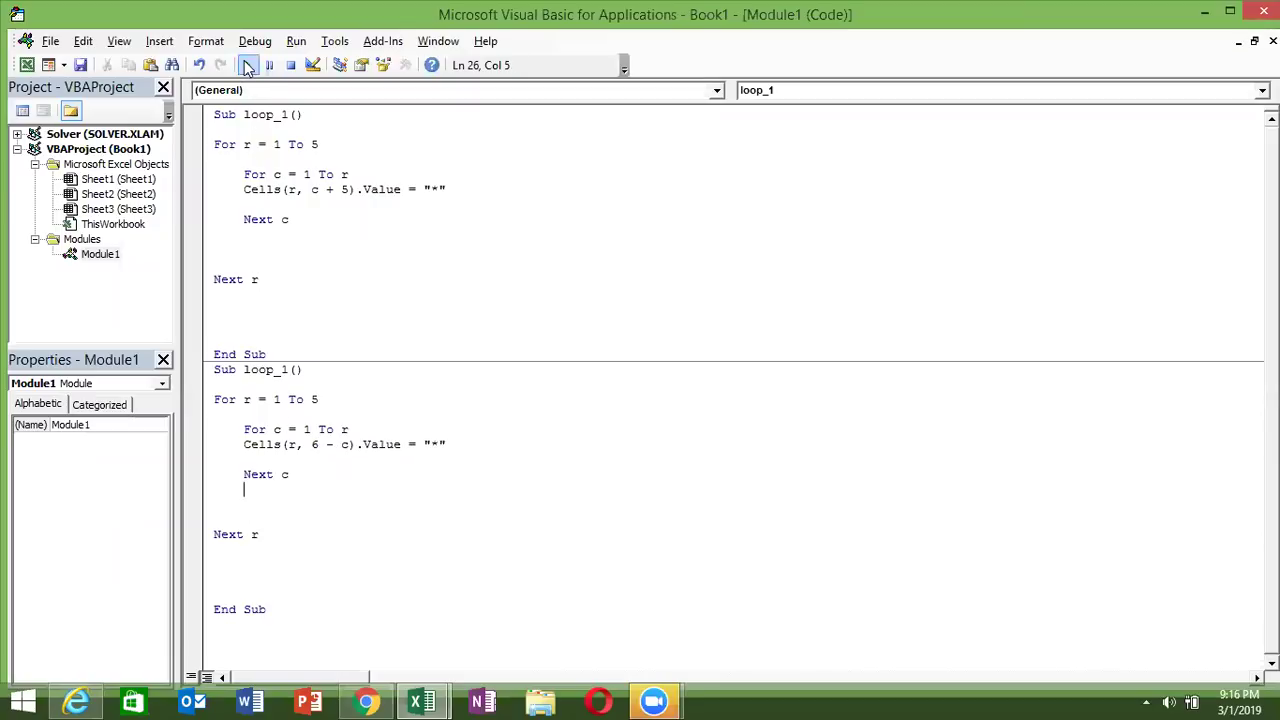
pyautogui.click(247, 65)
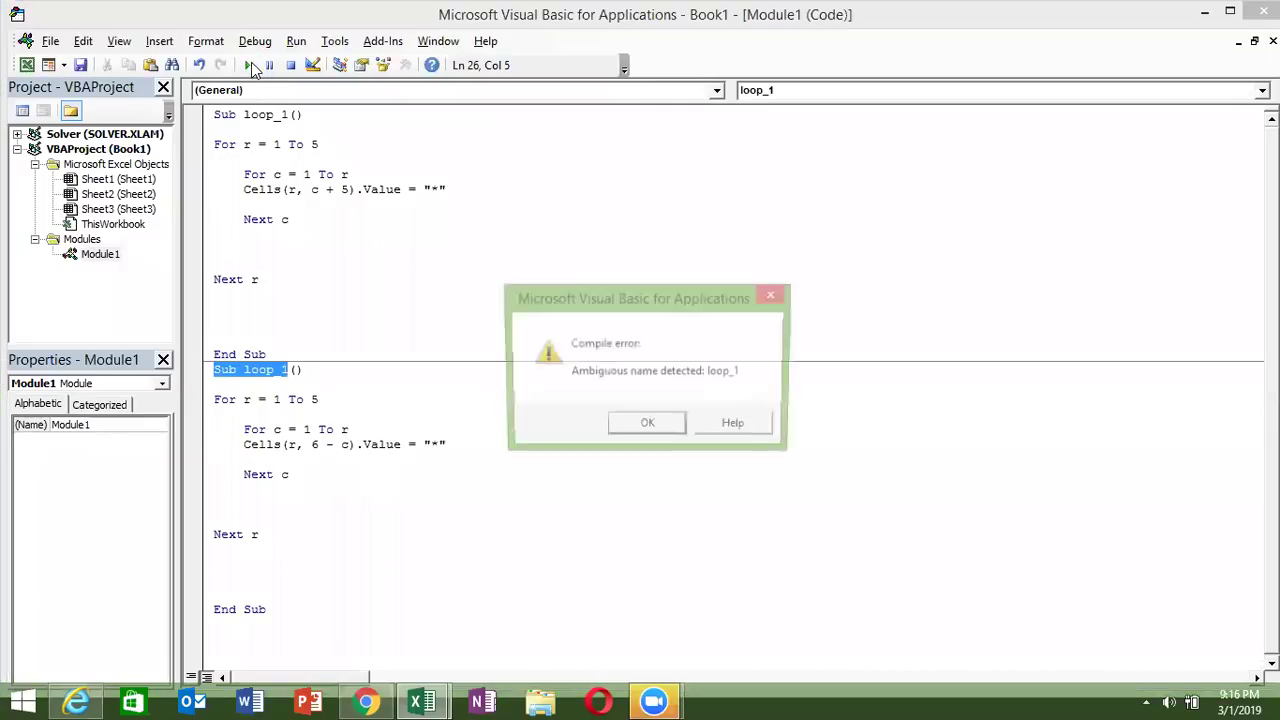
pyautogui.press('Return')
# Step: Rename the copy to loop_2 and check the asterisk pyramid on Sheet1
pyautogui.click(290, 369)
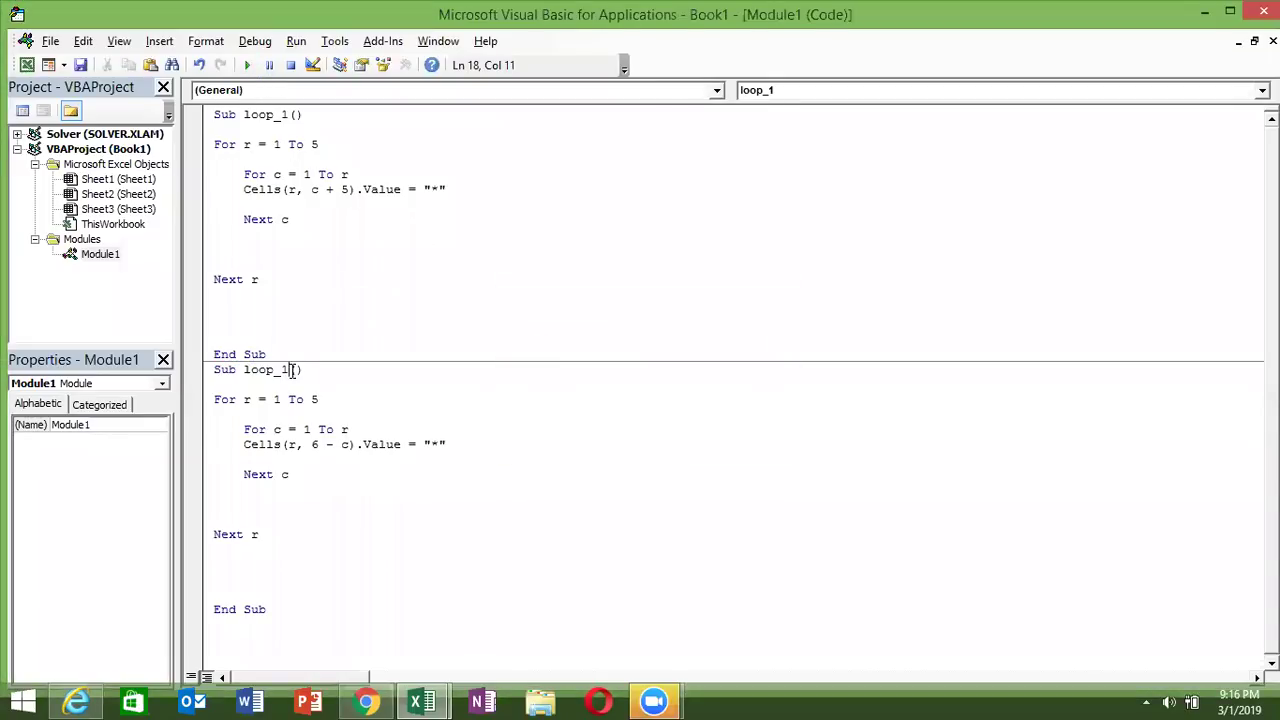
pyautogui.write('2')
pyautogui.press('BackSpace')
pyautogui.write('2')
pyautogui.click(305, 412)
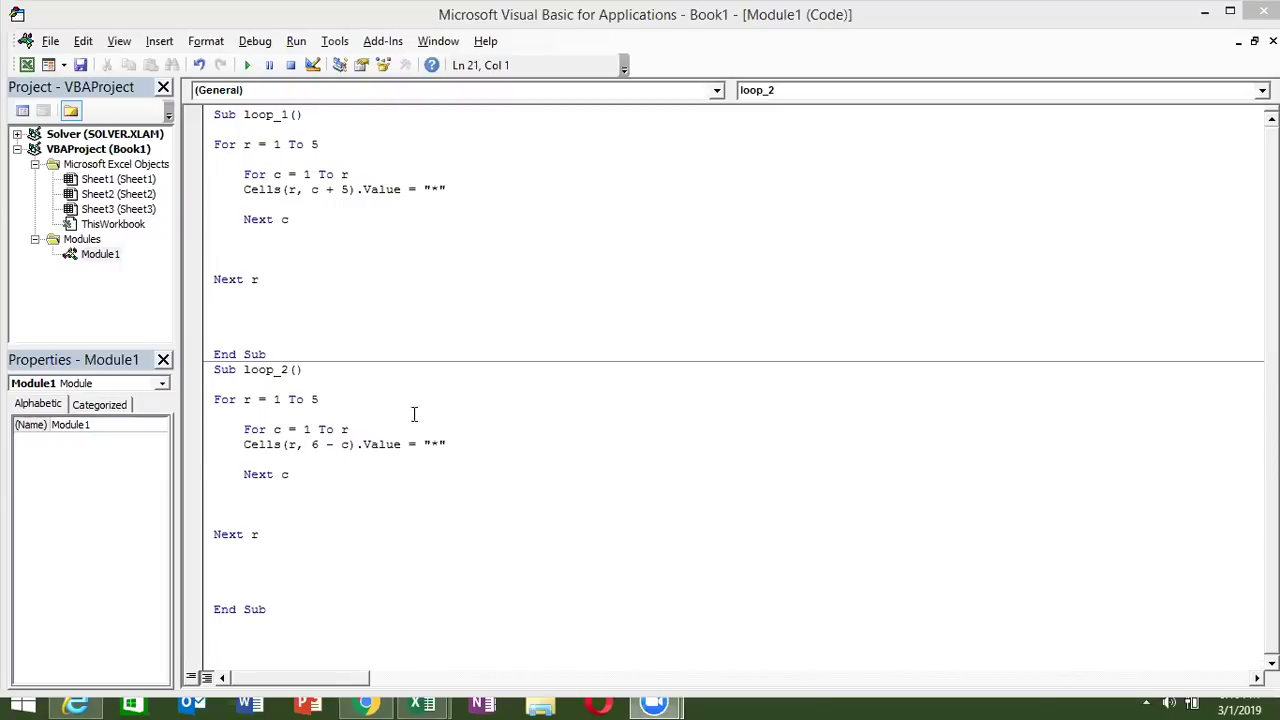
pyautogui.click(367, 462)
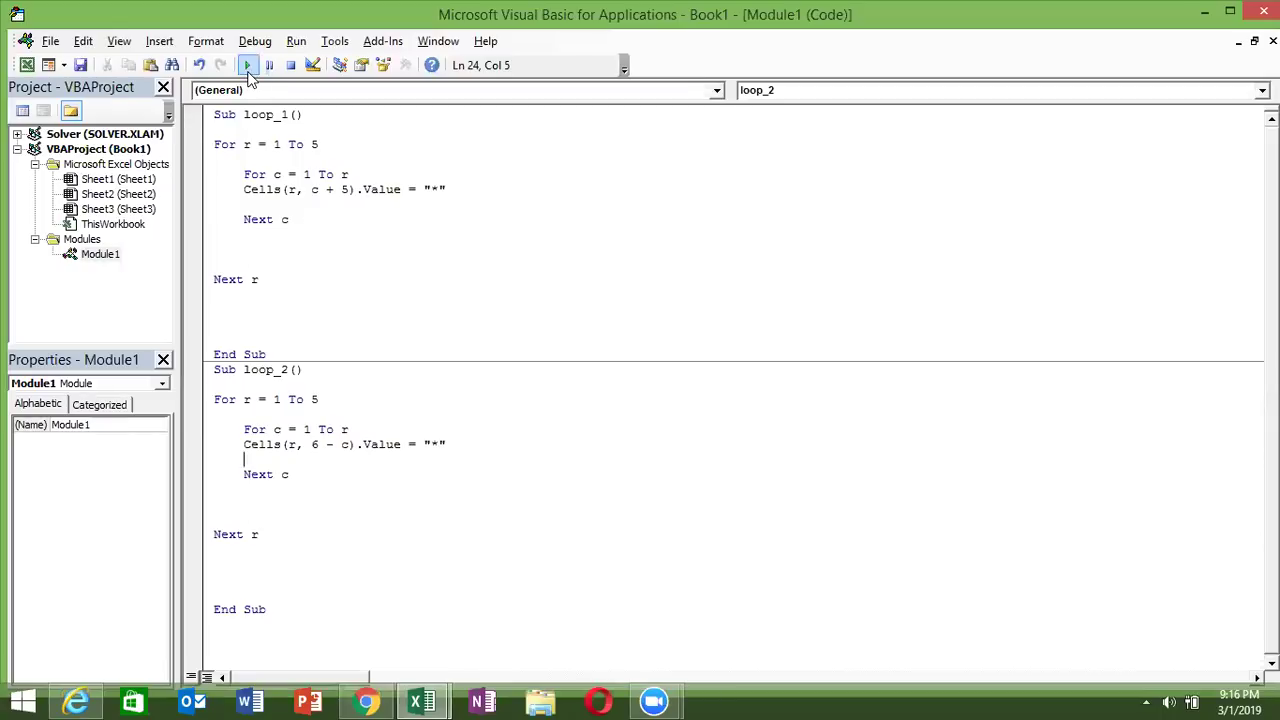
pyautogui.hotkey('alt', 'Tab')
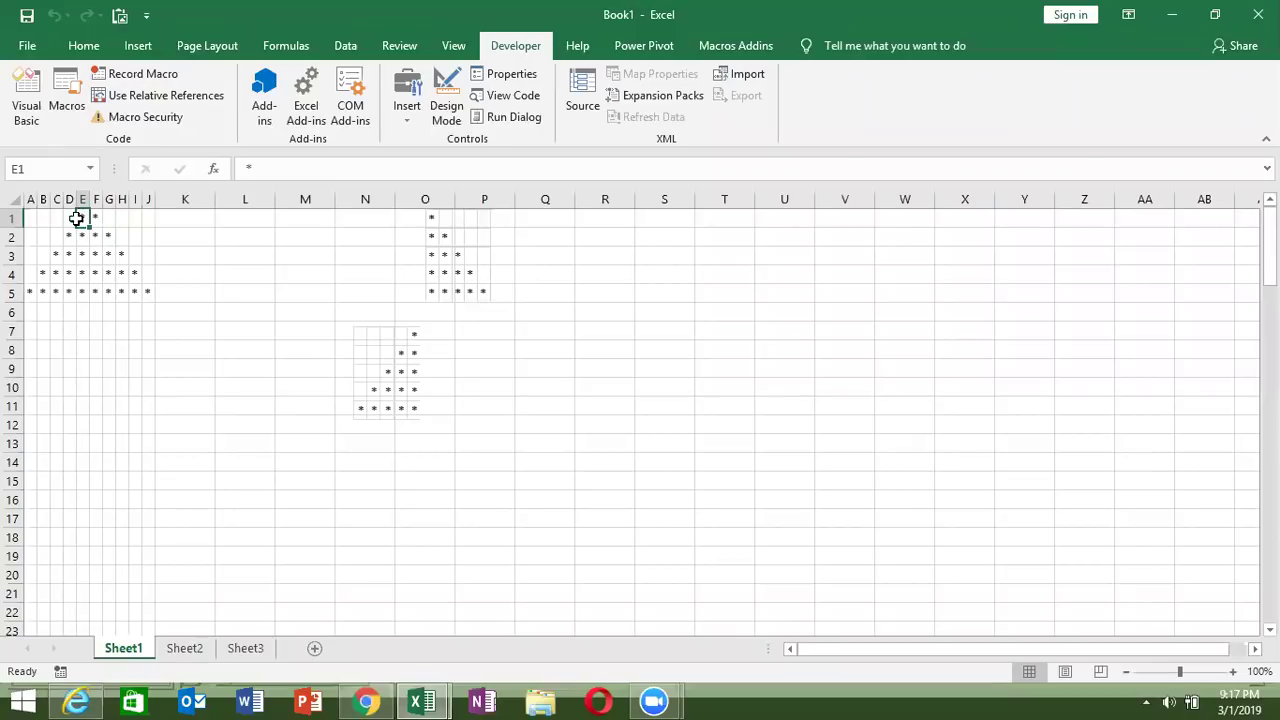
pyautogui.moveTo(86, 217); pyautogui.dragTo(12, 275)
pyautogui.hotkey('alt', 'Tab')
pyautogui.hotkey('alt', 'Tab')
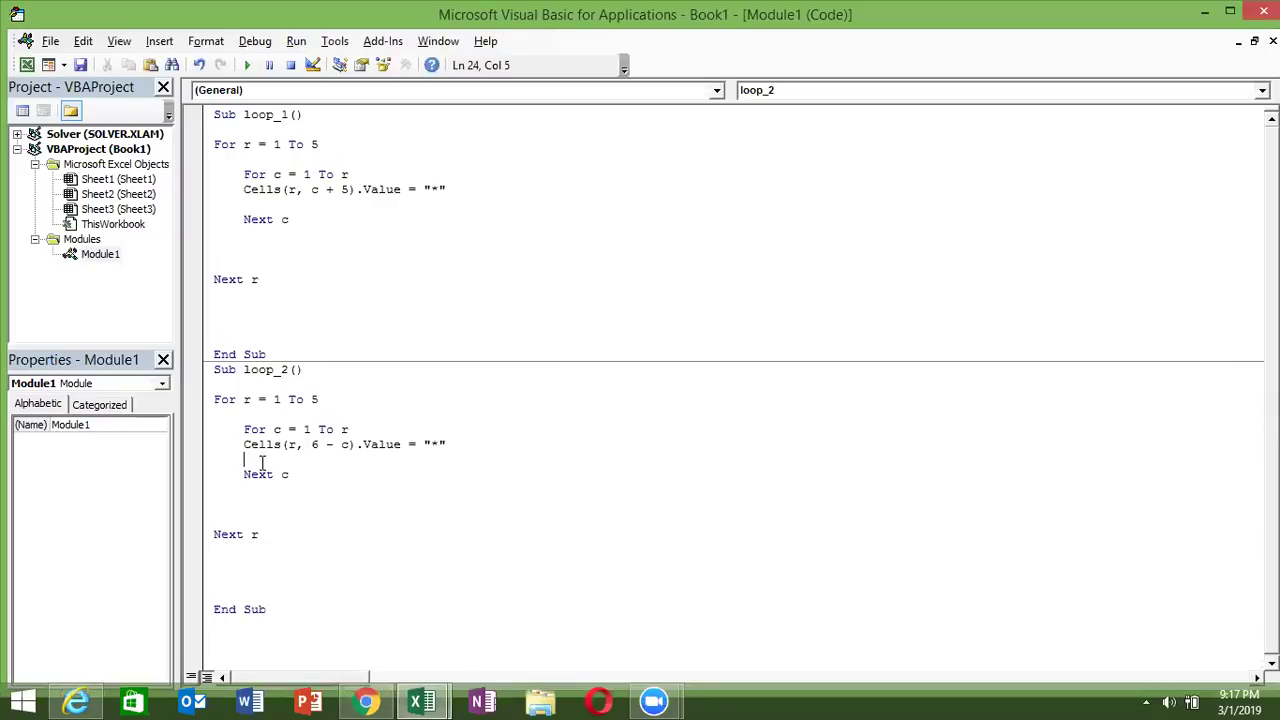
# Step: Paste a copy of loop_2 after the last End Sub and rename it loop_3
pyautogui.click(270, 221)
pyautogui.moveTo(242, 444); pyautogui.dragTo(453, 450)
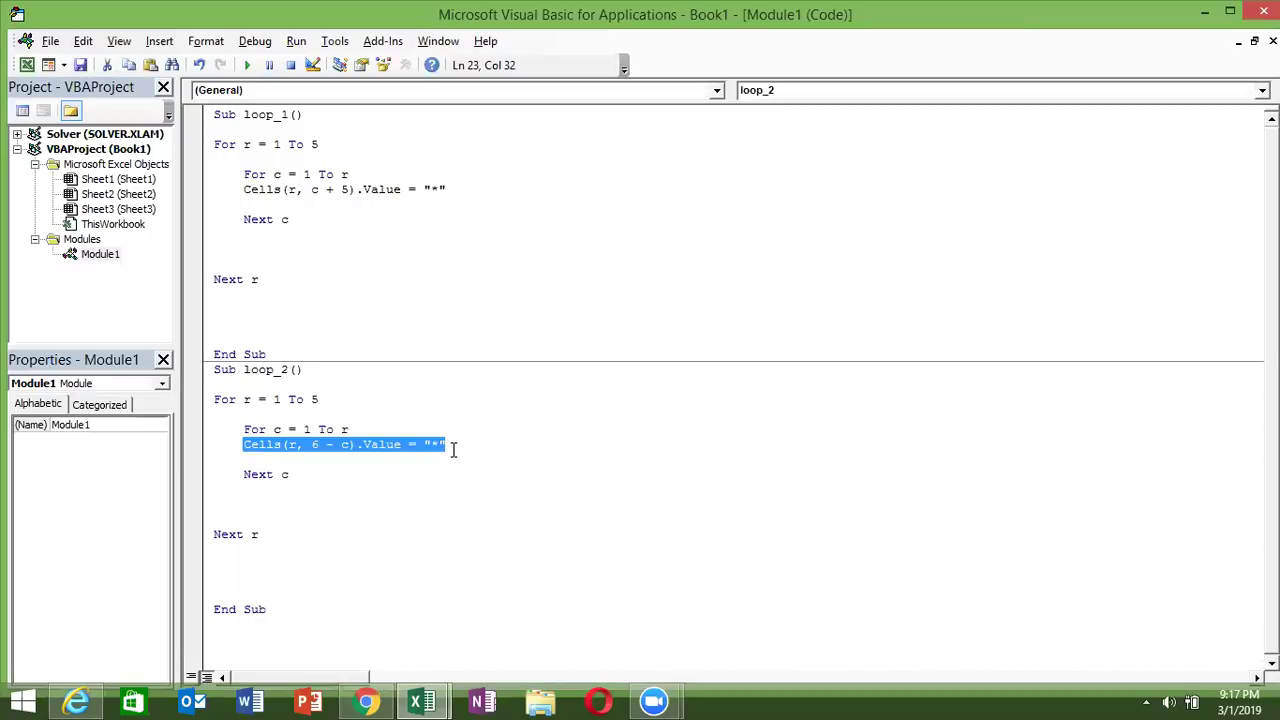
pyautogui.click(298, 514)
pyautogui.moveTo(308, 632)
pyautogui.mouseDown()
pyautogui.moveTo(237, 354)
pyautogui.moveTo(205, 370)
pyautogui.mouseUp()
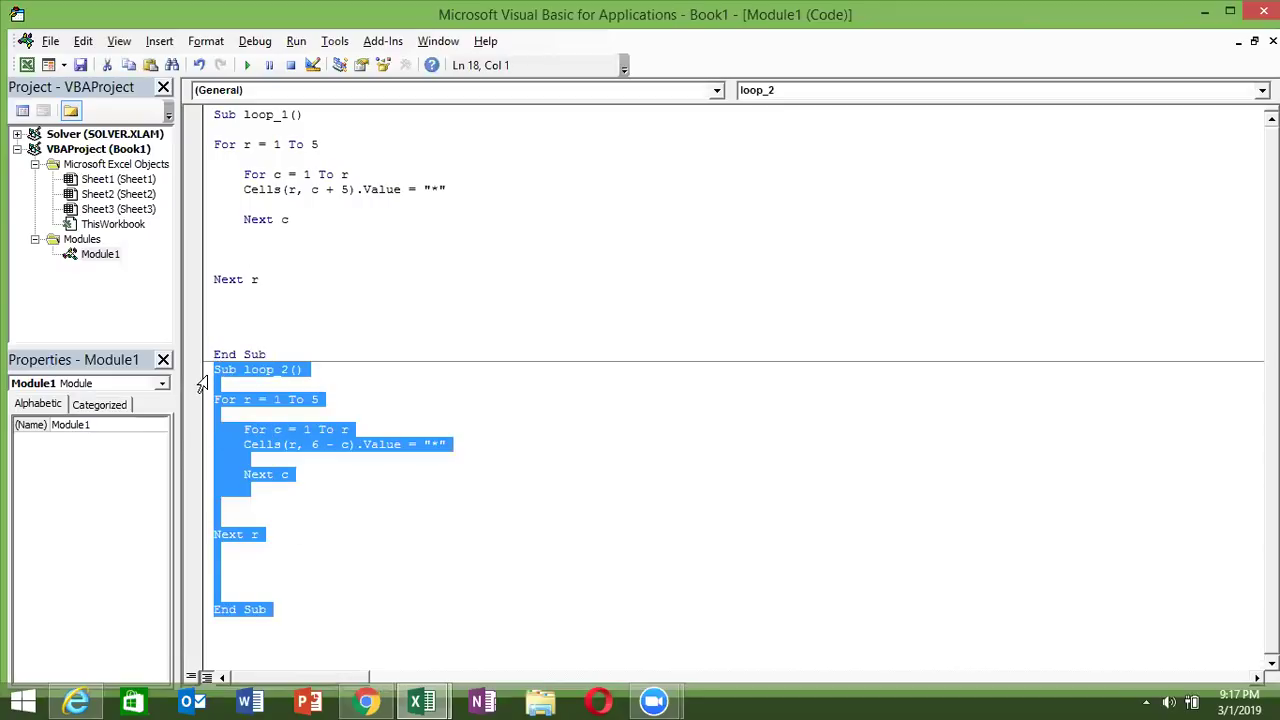
pyautogui.click(298, 614)
pyautogui.press('Return')
pyautogui.write('Sub loop_2()  For r = 1 To 5      For c = 1 To r     Cells(r, 6 - c).Value = "*"      Next c    Next r     End Sub')
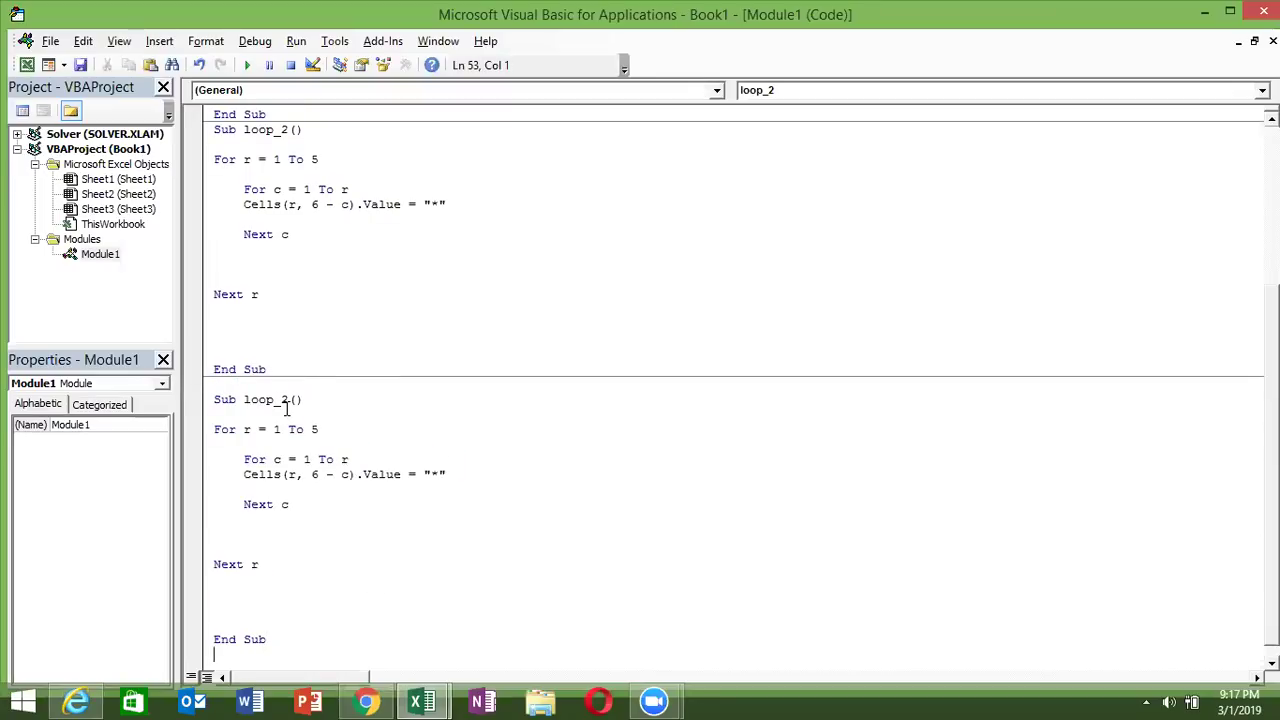
pyautogui.click(288, 400)
pyautogui.press('BackSpace')
pyautogui.write('3')
# Step: Add loop_1's Cells(r, c + 5) line to loop_3 just above Next c
pyautogui.scroll(4, 249, 204)
pyautogui.moveTo(244, 123); pyautogui.dragTo(463, 133)
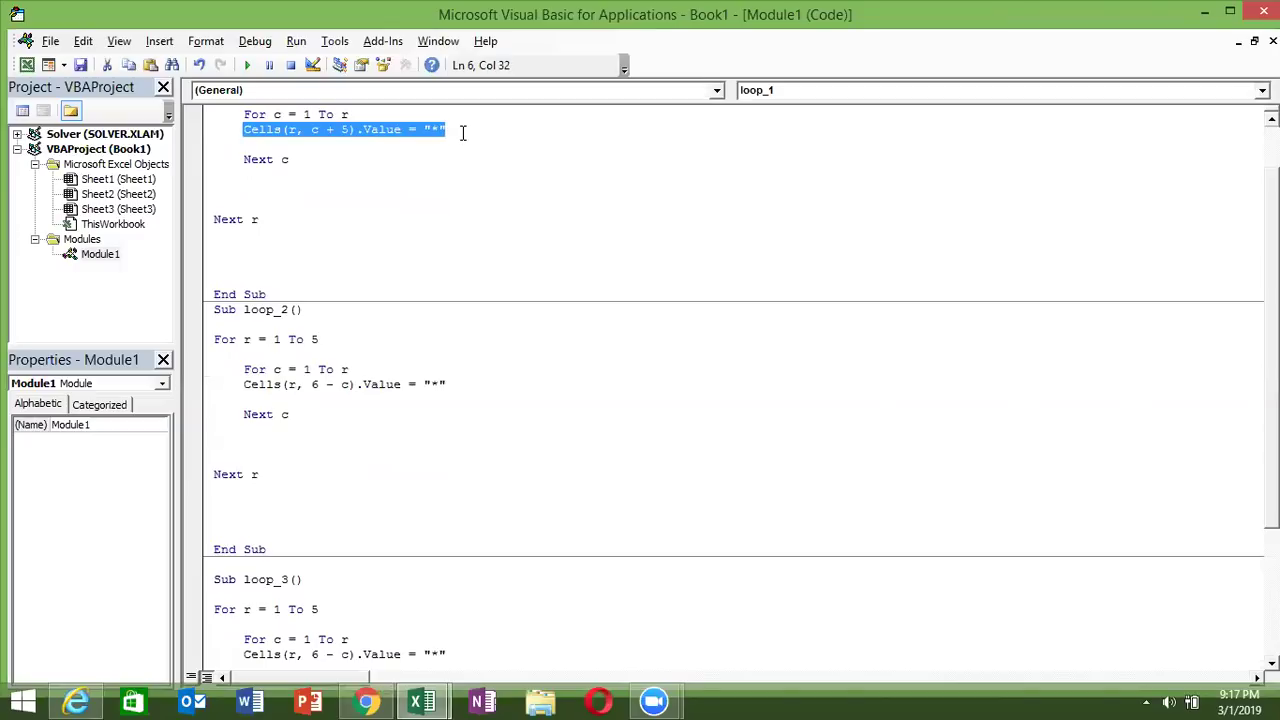
pyautogui.scroll(-3, 225, 551)
pyautogui.click(246, 536)
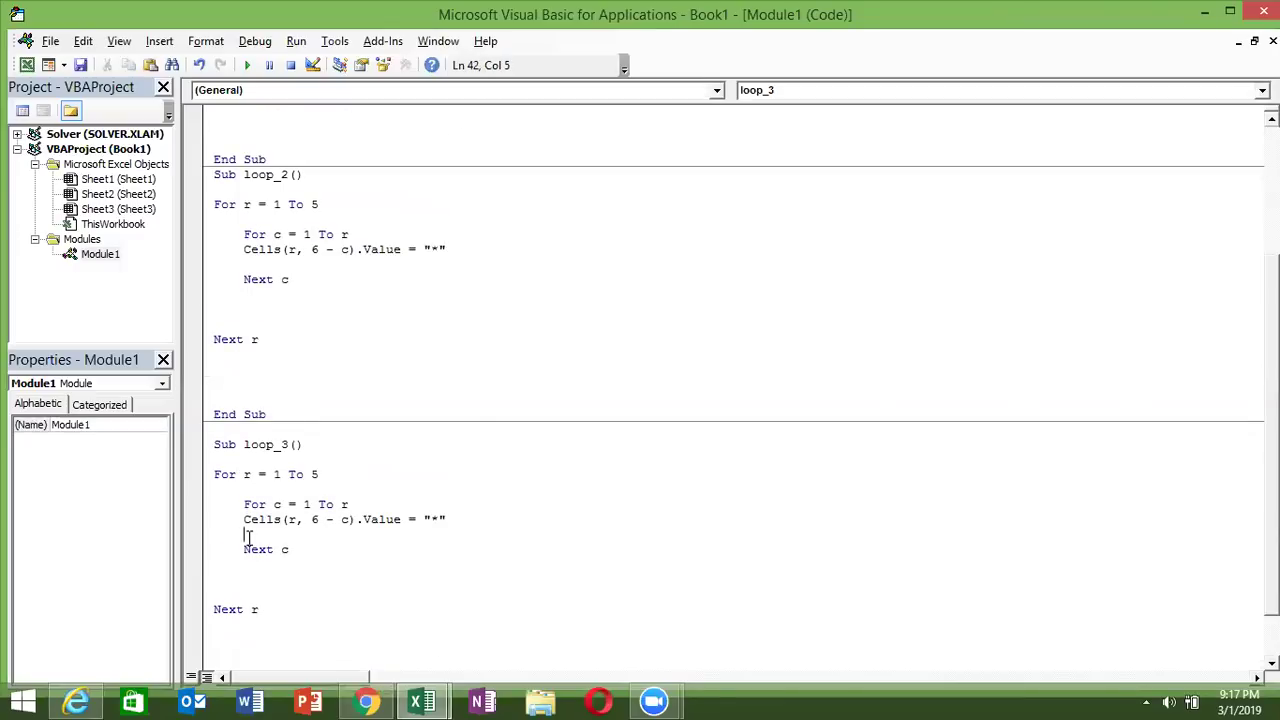
pyautogui.write('Cells(r, c + 5).Value = "*"')
pyautogui.click(334, 594)
# Step: Run loop_3 and inspect the asterisk output in A1:K7
pyautogui.hotkey('alt', 'Tab')
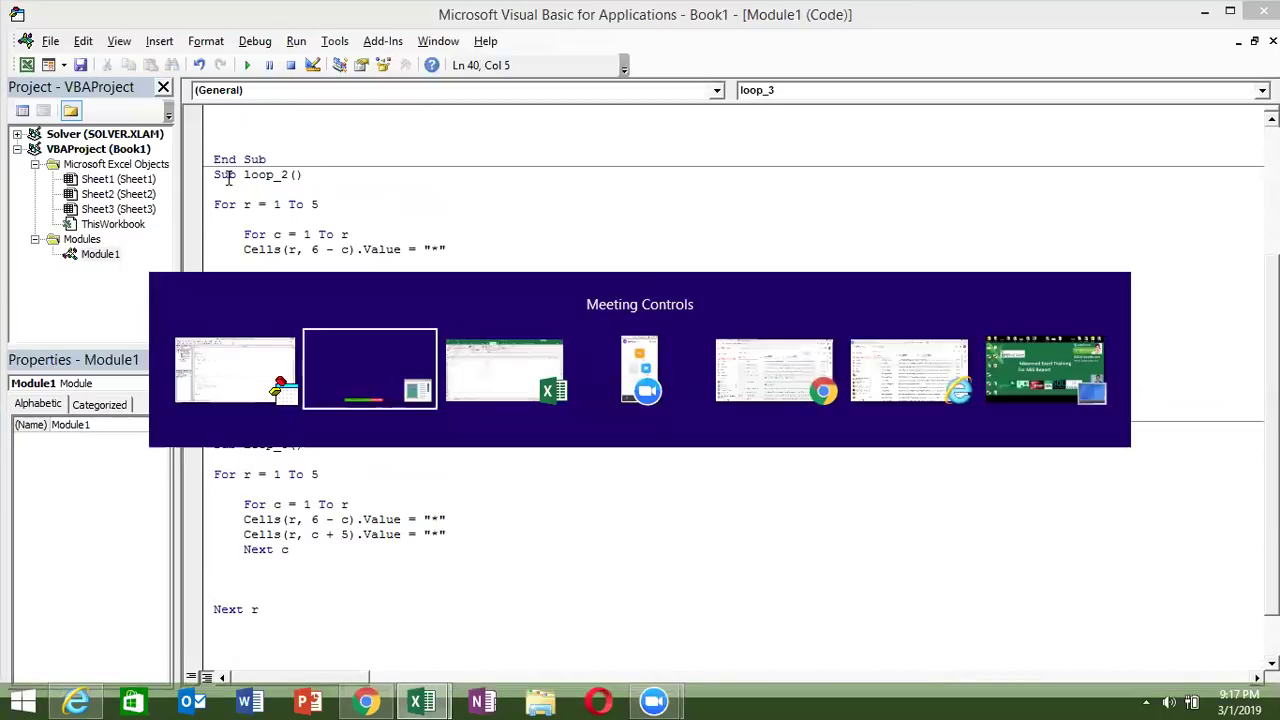
pyautogui.moveTo(171, 326); pyautogui.dragTo(30, 217)
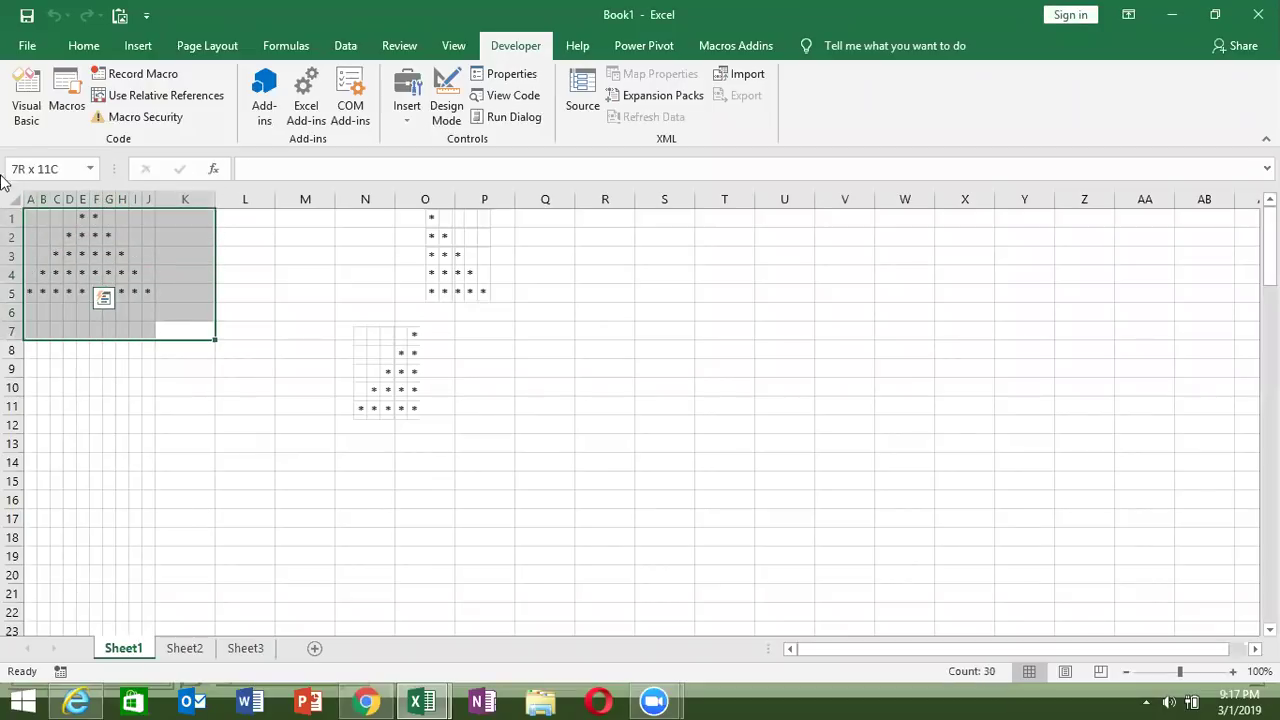
pyautogui.hotkey('alt', 'Tab')
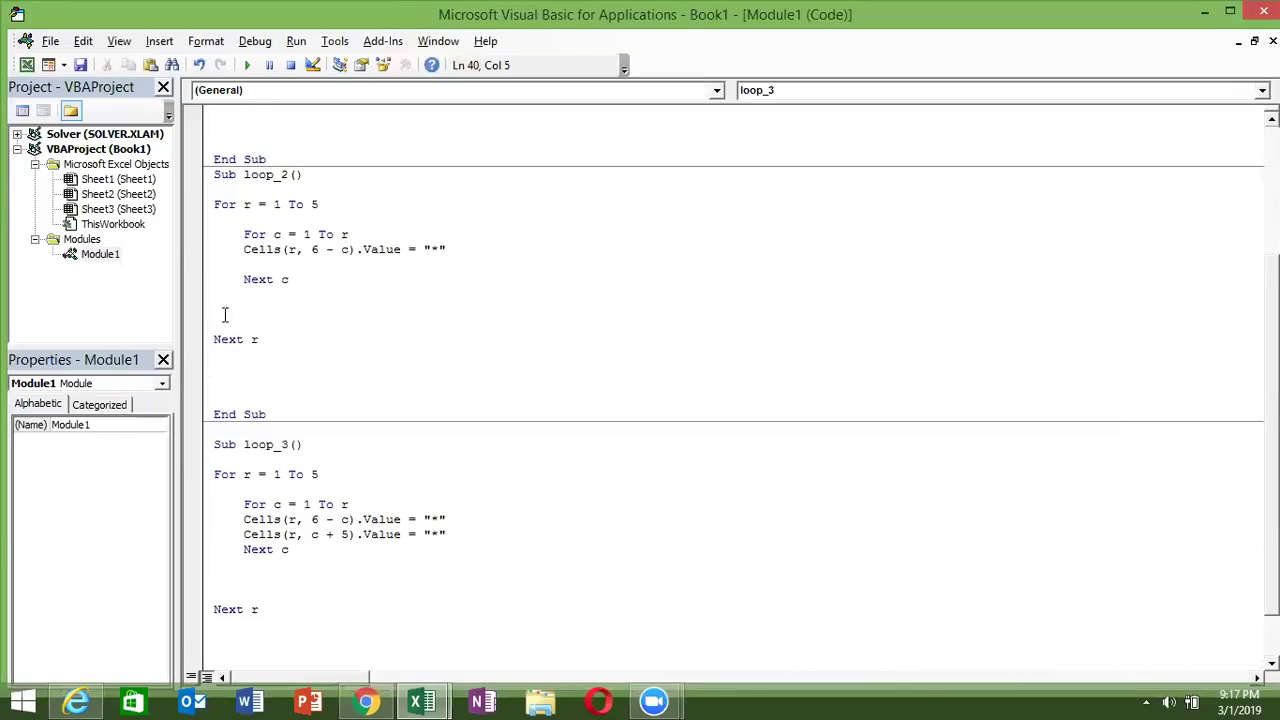
pyautogui.click(247, 65)
pyautogui.hotkey('alt', 'Tab')
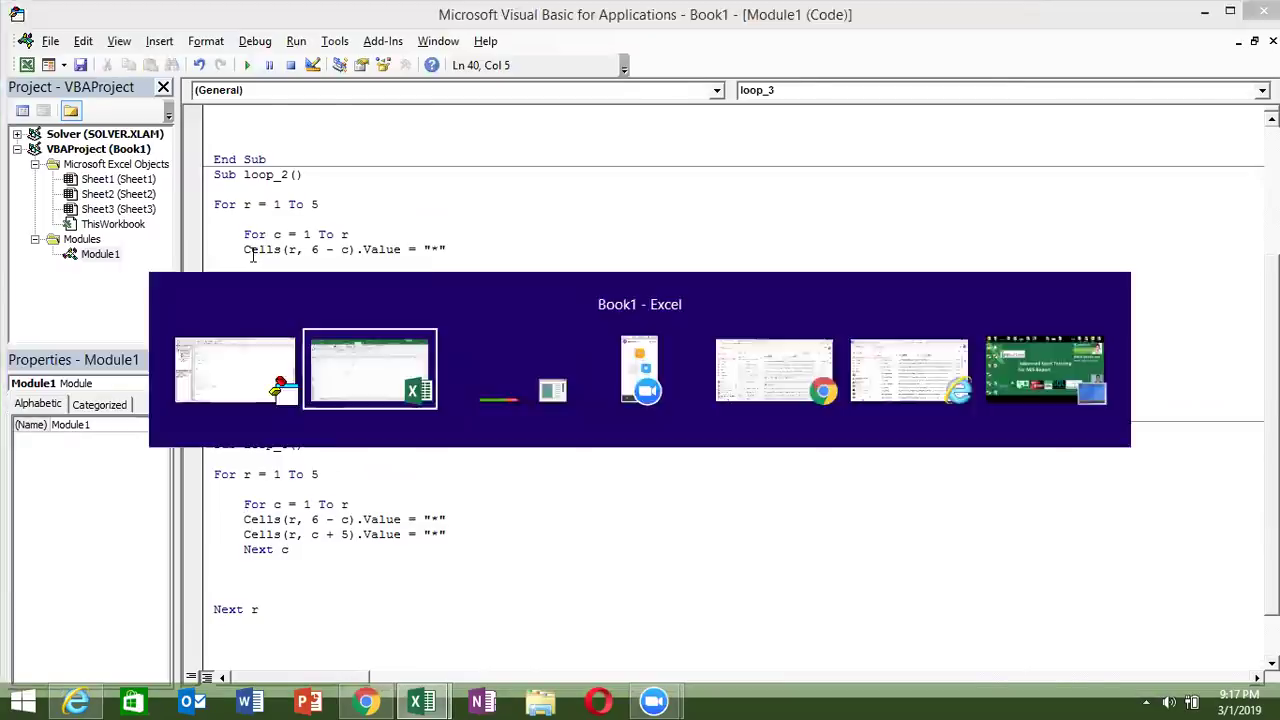
pyautogui.click(114, 395)
pyautogui.hotkey('alt', 'Tab')
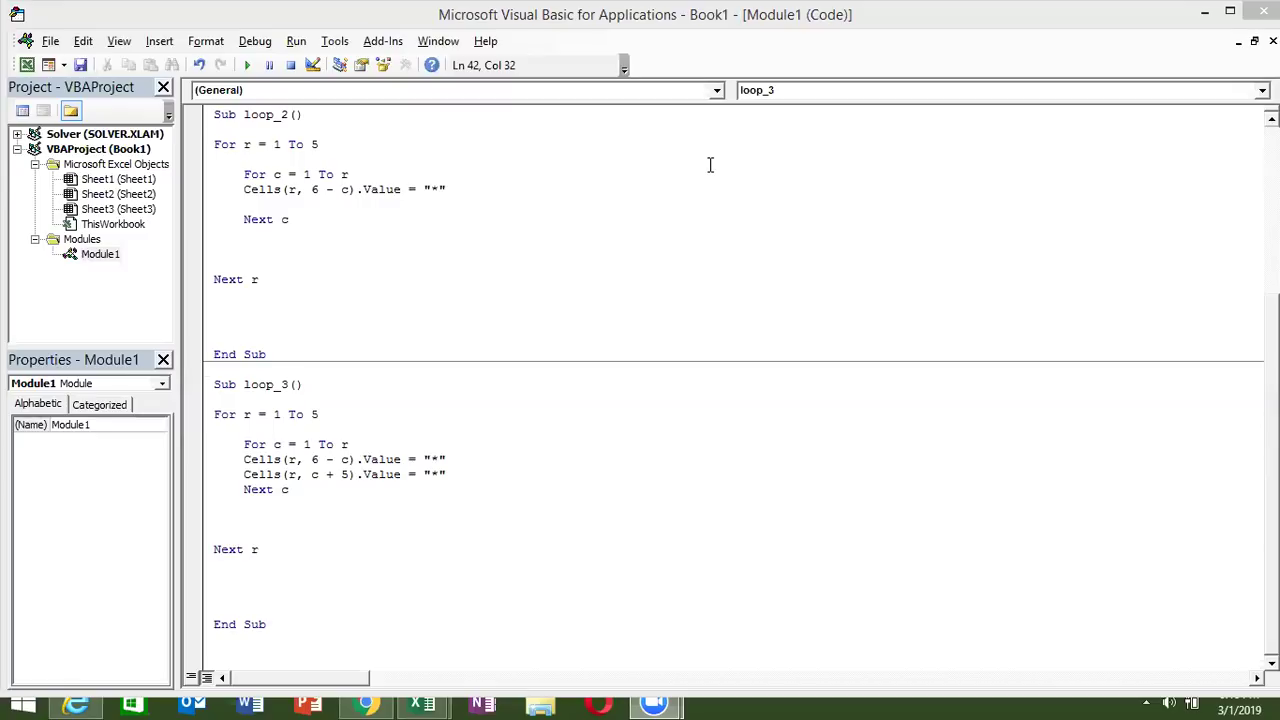
# Step: Move the asterisk triangle picture up into rows 1–5 beside the left triangle
pyautogui.click(276, 491)
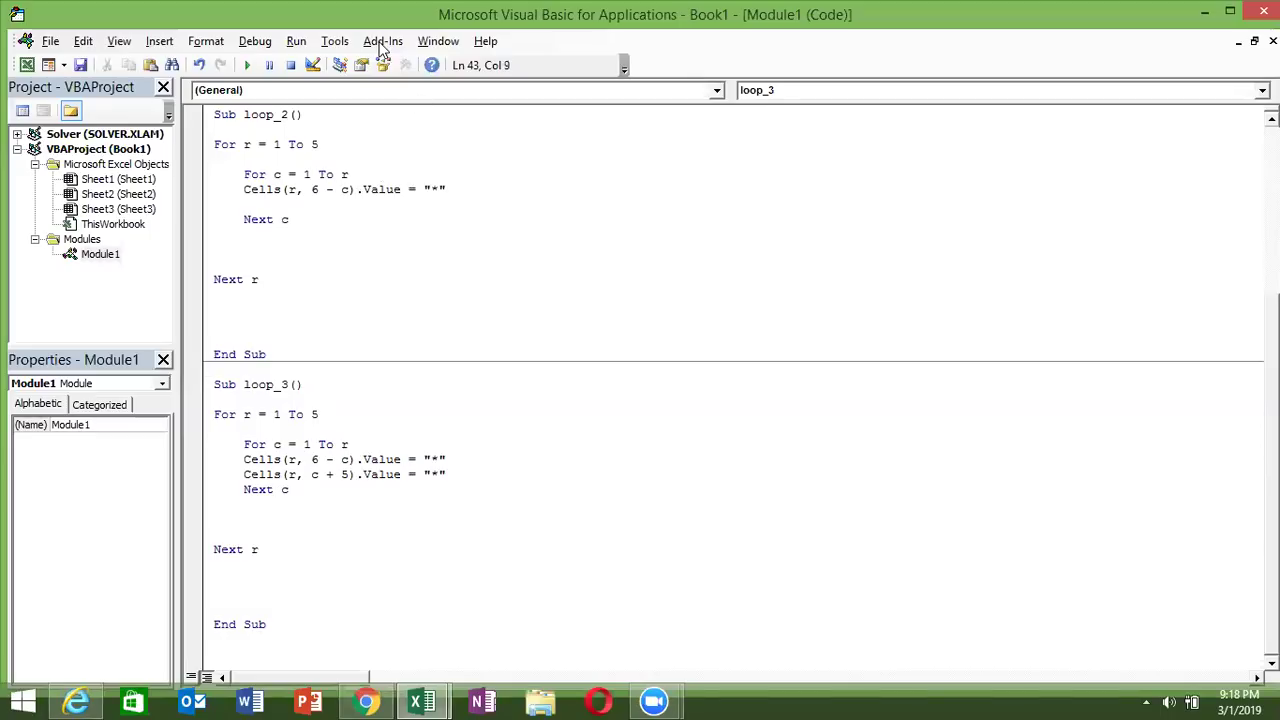
pyautogui.click(311, 474)
pyautogui.click(222, 444)
pyautogui.scroll(6, 243, 482)
pyautogui.scroll(-6, 243, 482)
pyautogui.hotkey('alt', 'Tab')
pyautogui.hotkey('alt', 'Tab')
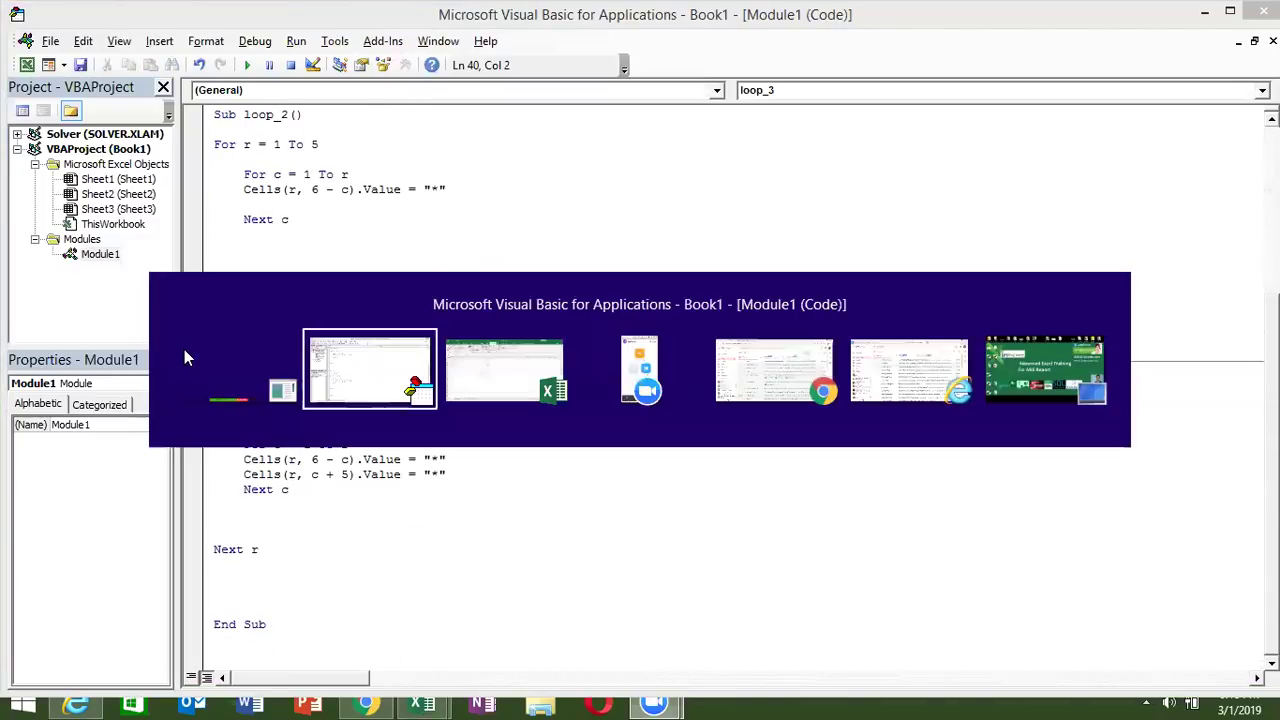
pyautogui.hotkey('alt', 'Tab')
pyautogui.click(737, 349)
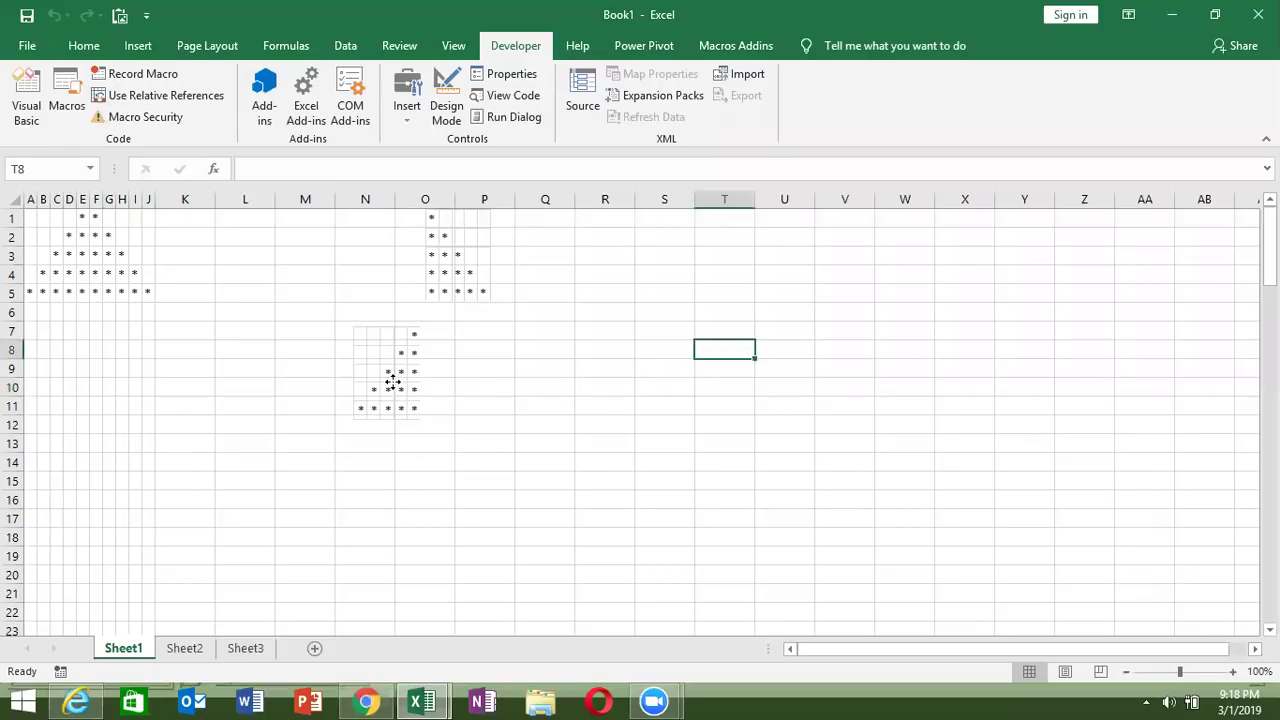
pyautogui.moveTo(393, 382); pyautogui.dragTo(661, 268)
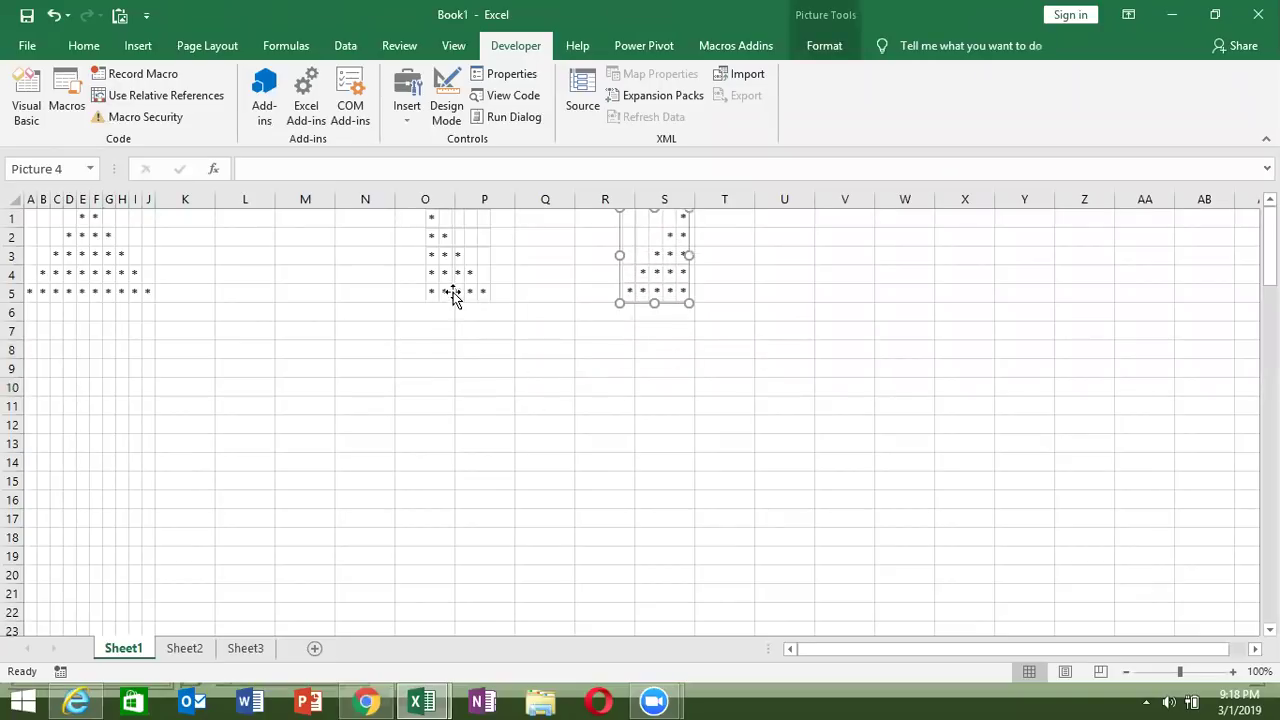
pyautogui.click(398, 220)
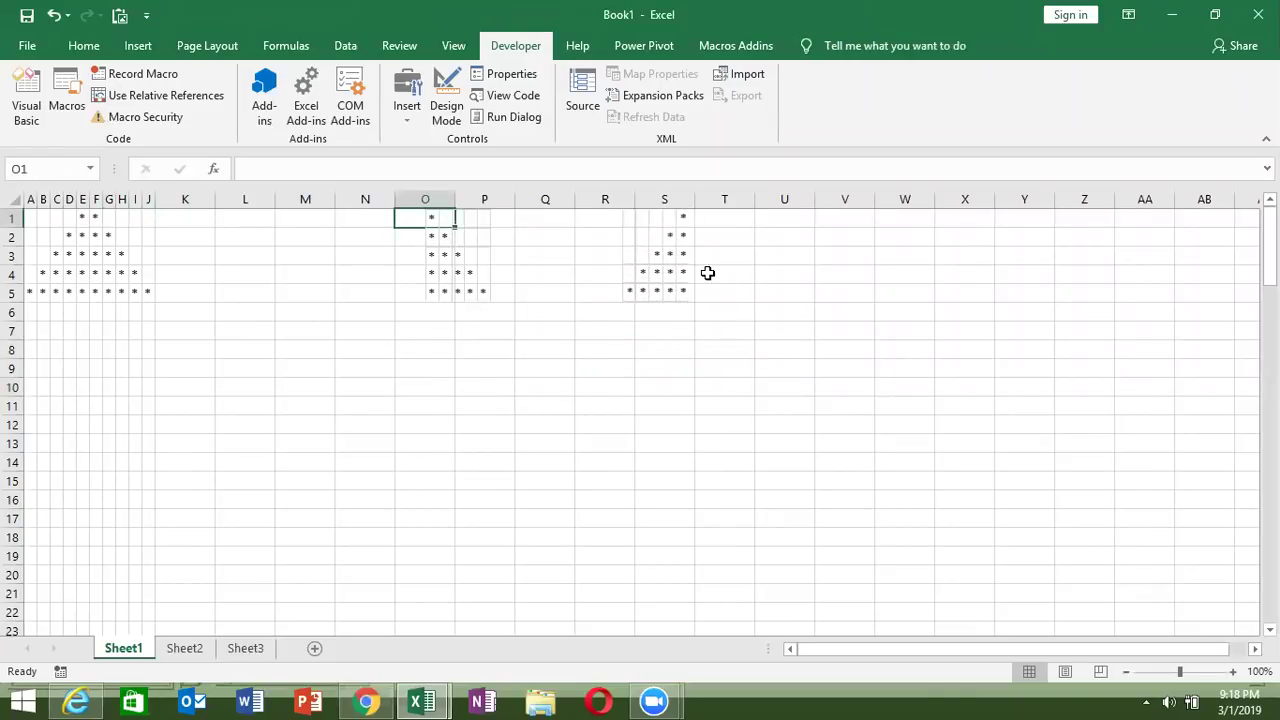
pyautogui.moveTo(648, 285); pyautogui.dragTo(546, 289)
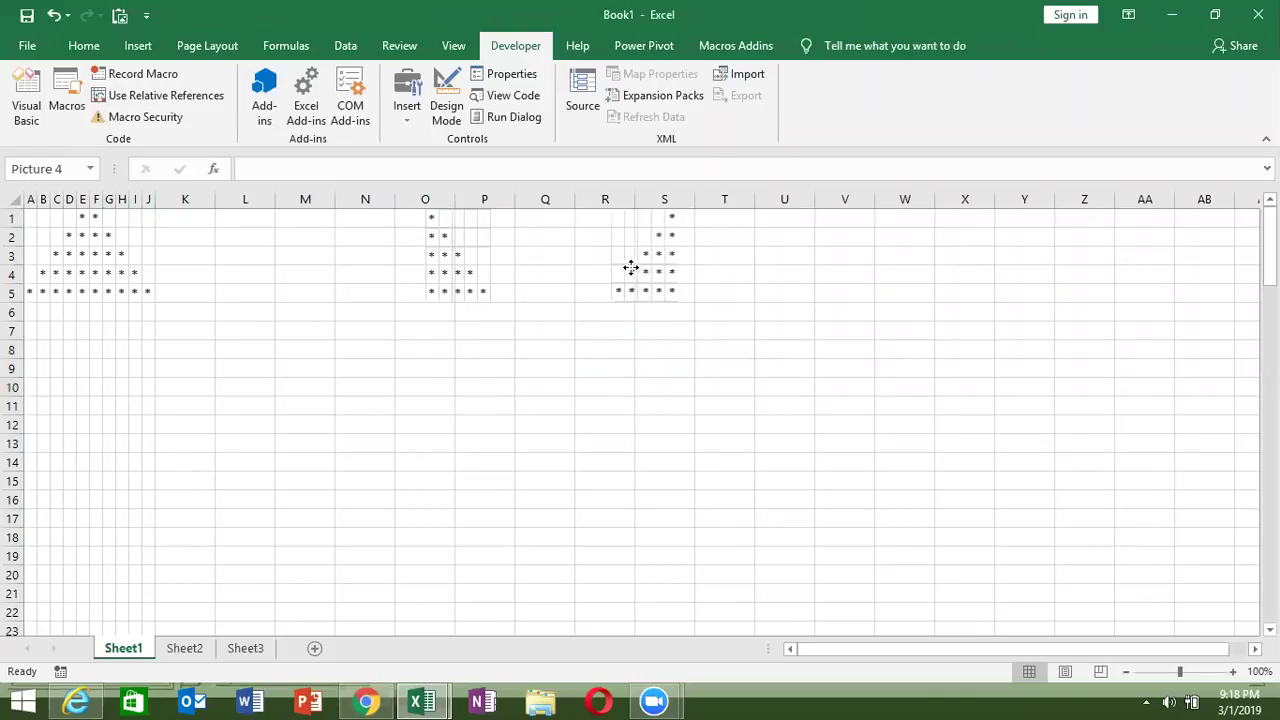
# Step: Ctrl-drag copies of the left triangle picture to assemble a pyramid in columns T–V
pyautogui.click(465, 290)
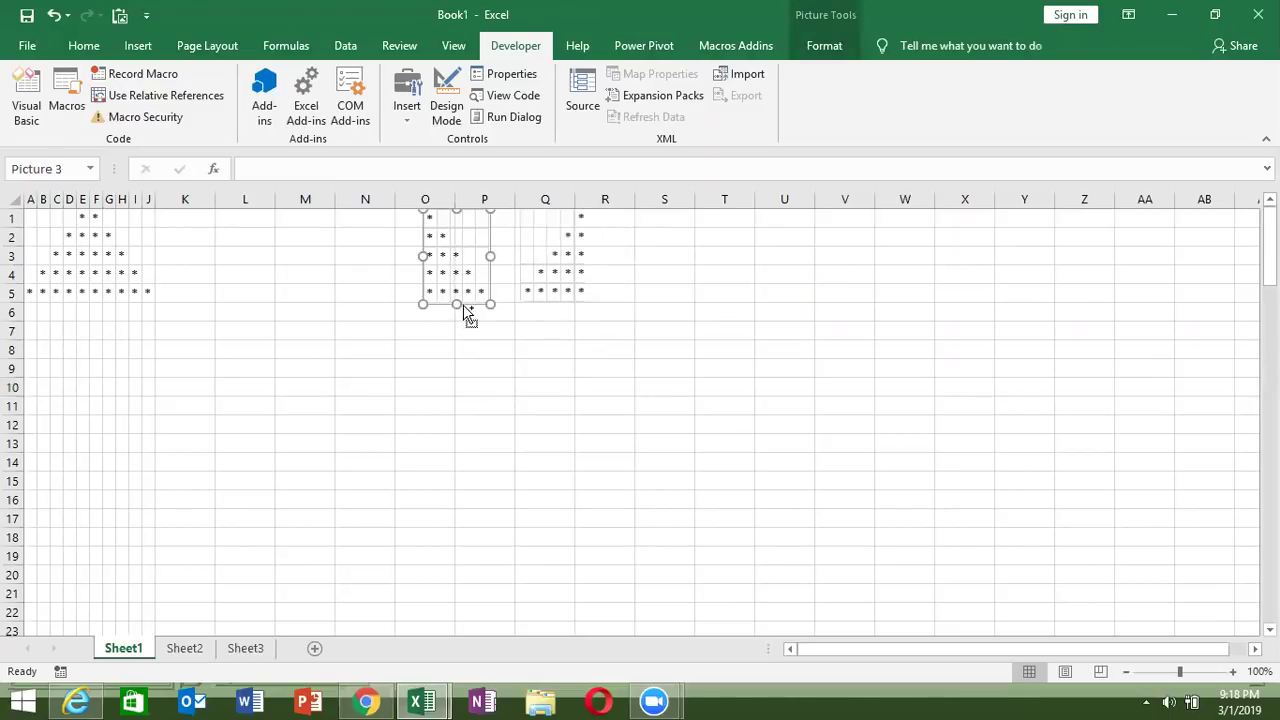
pyautogui.moveTo(466, 305); pyautogui.dragTo(820, 293)
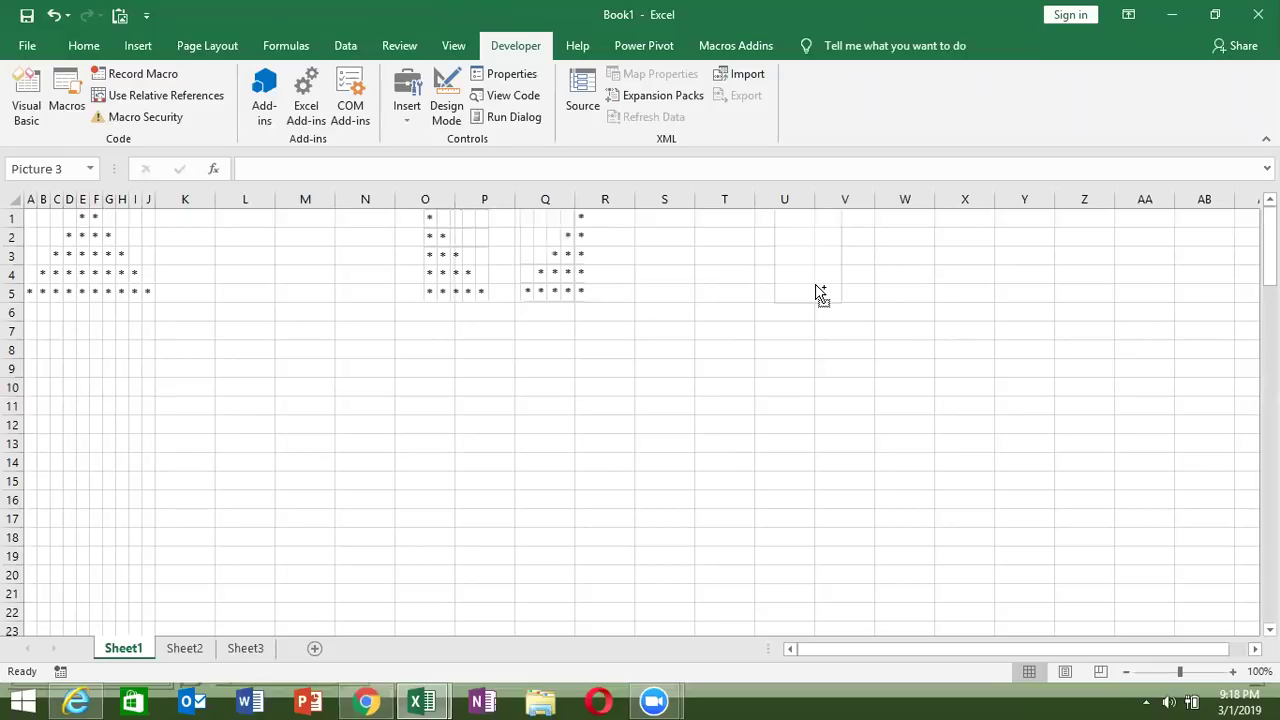
pyautogui.moveTo(572, 289); pyautogui.dragTo(750, 280)
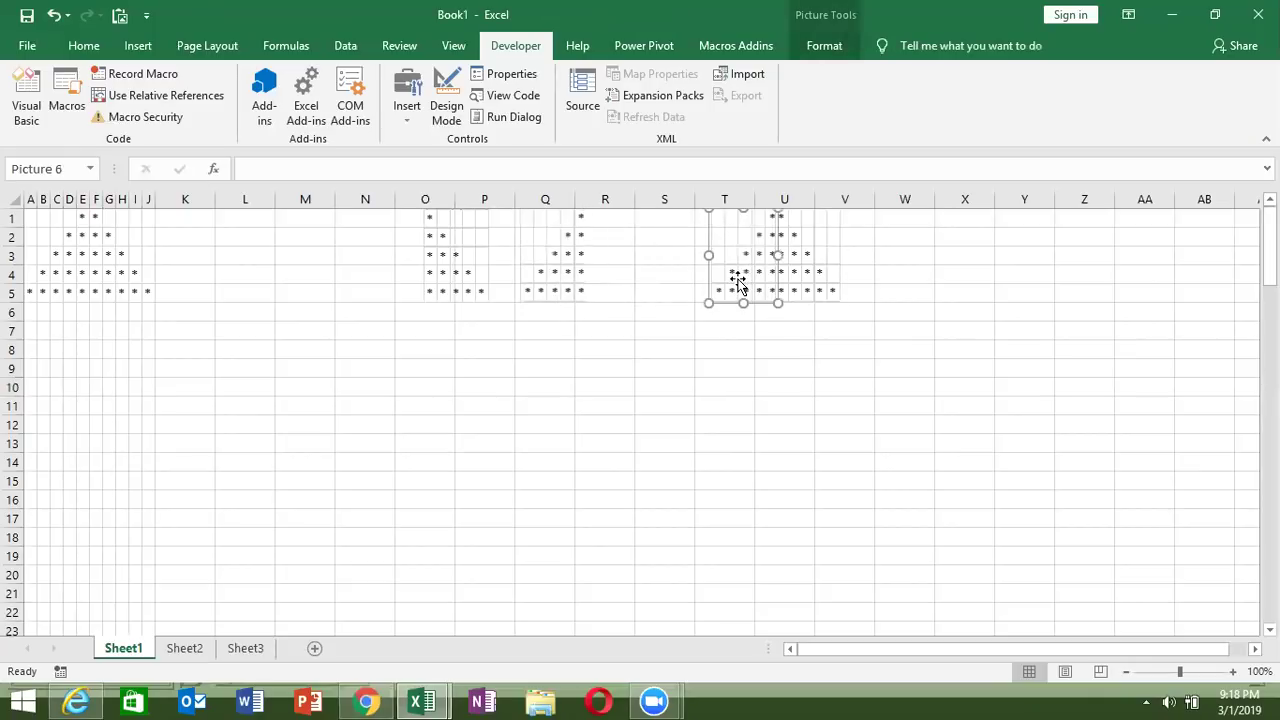
pyautogui.click(519, 401)
# Step: Place an upside-down copy of the left triangle in rows 12–16, then clear A1:K6
pyautogui.click(458, 288)
pyautogui.moveTo(458, 288); pyautogui.dragTo(458, 396)
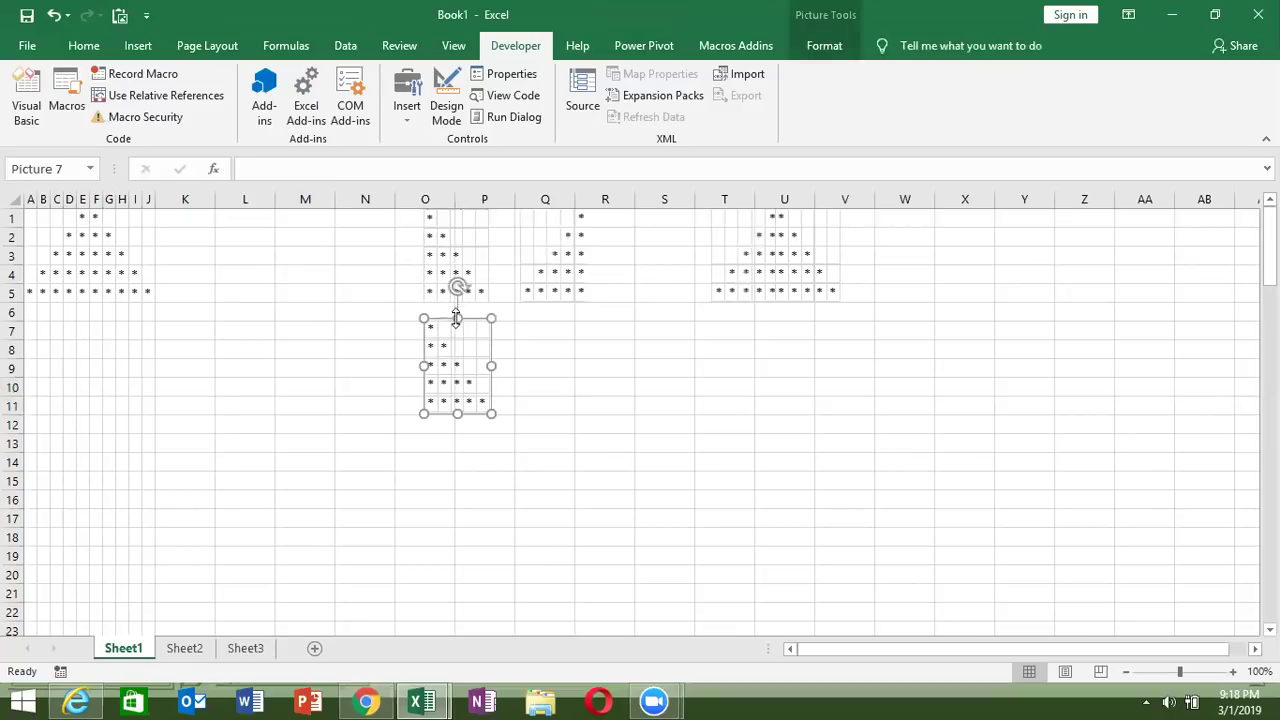
pyautogui.moveTo(458, 316); pyautogui.dragTo(458, 496)
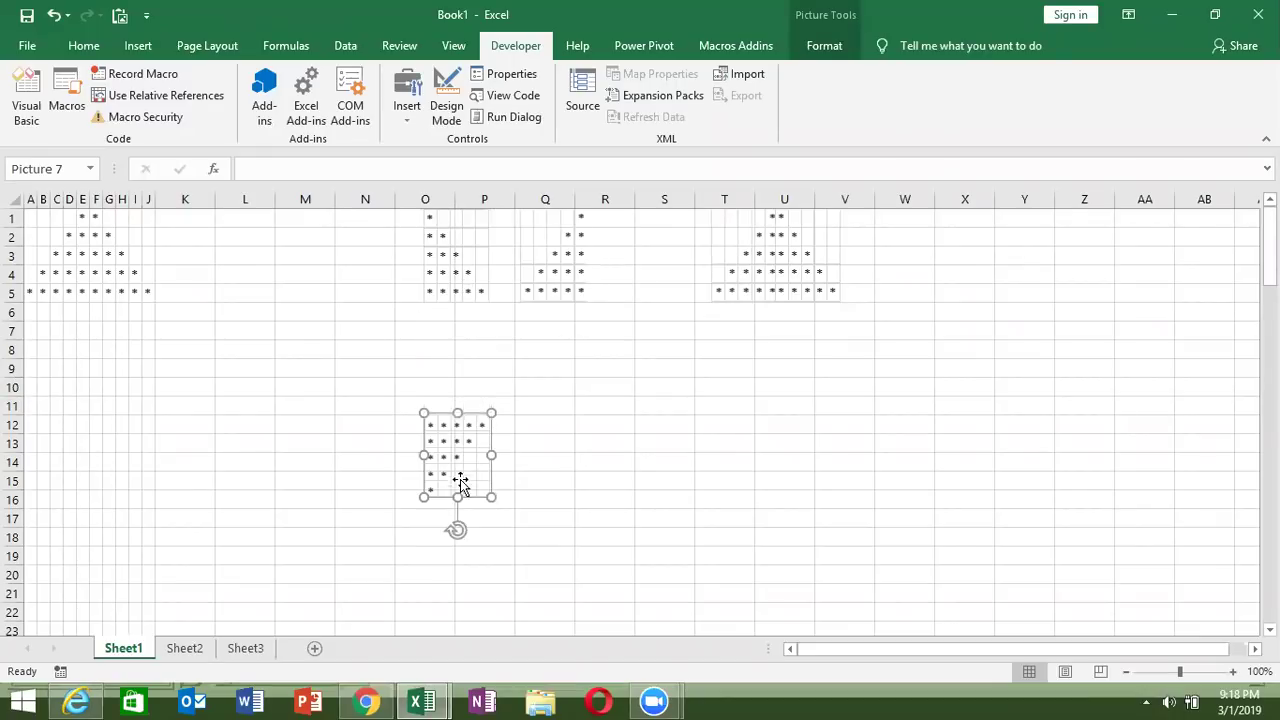
pyautogui.moveTo(458, 497); pyautogui.dragTo(458, 515)
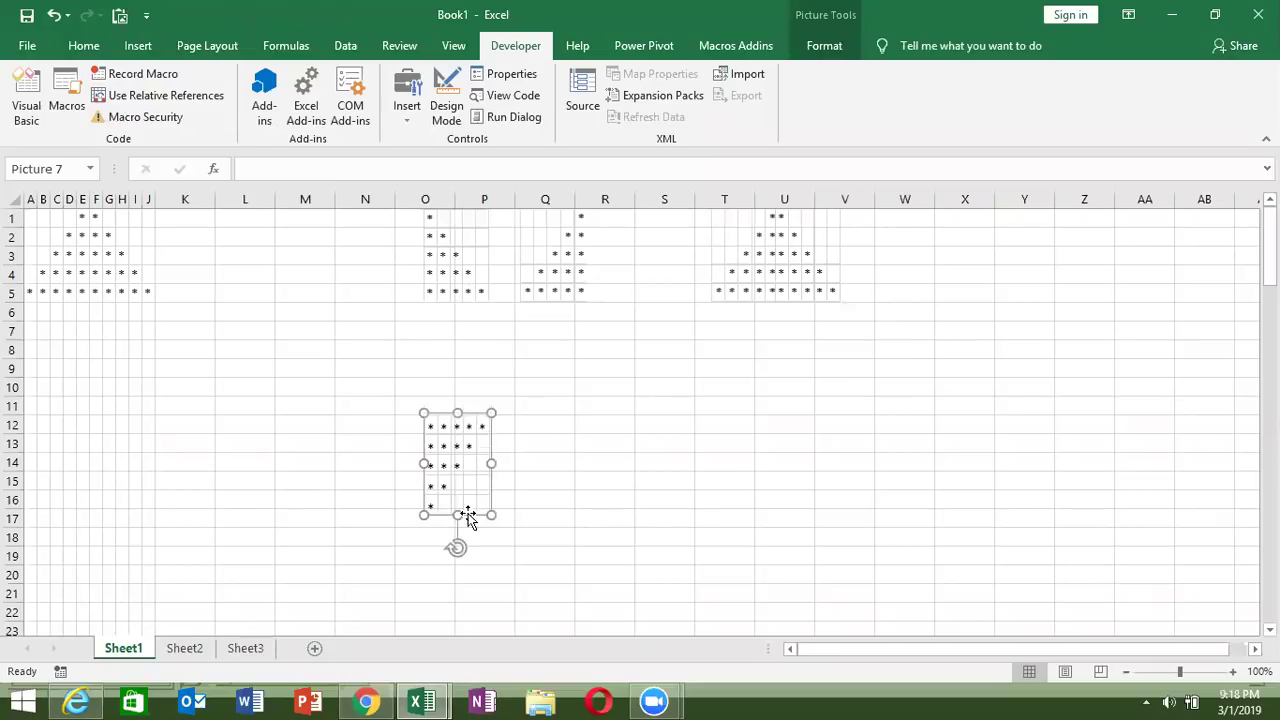
pyautogui.click(356, 456)
pyautogui.moveTo(190, 314); pyautogui.dragTo(3, 185)
pyautogui.press('Delete')
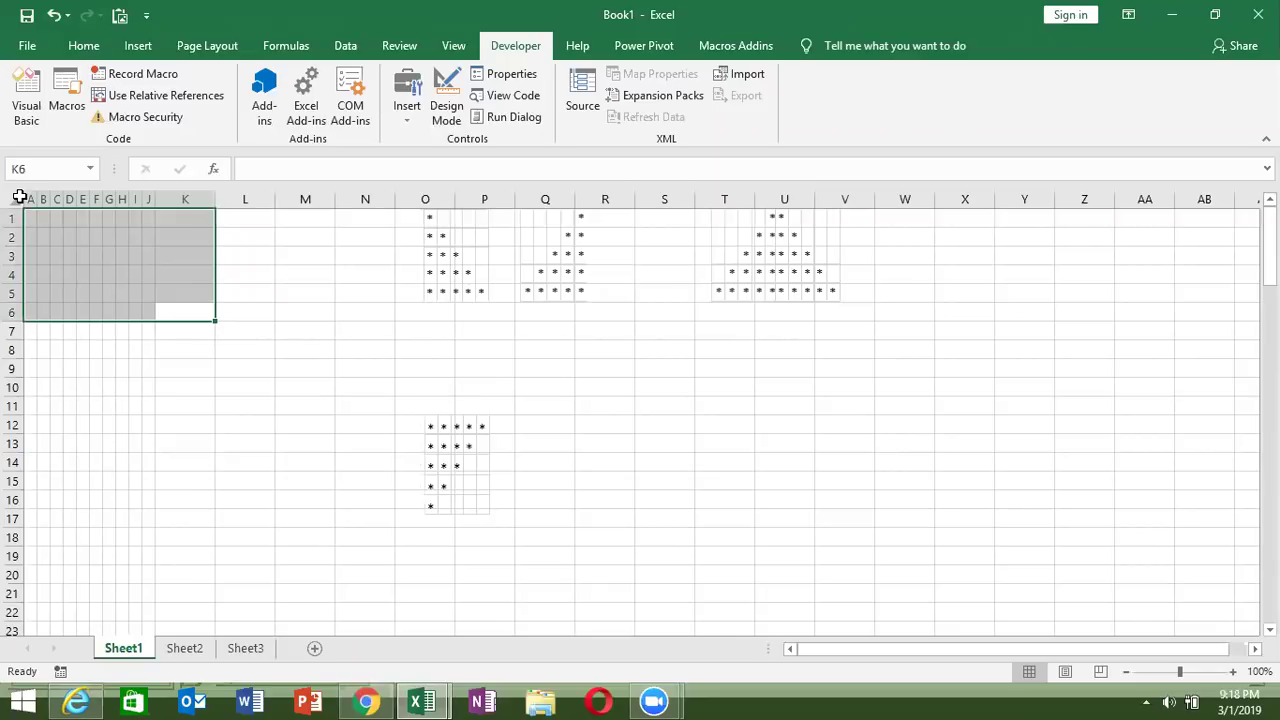
# Step: Select and delete the loop_1 procedure at the top of Module1
pyautogui.hotkey('alt', 'Tab')
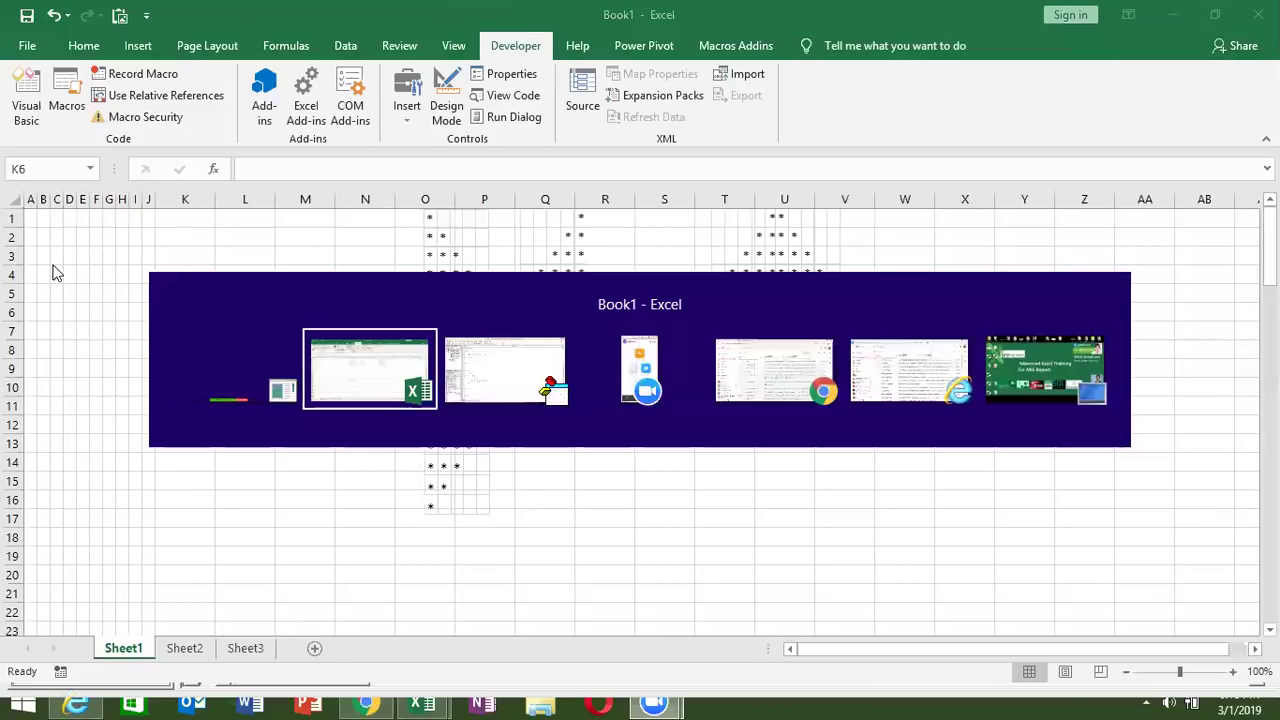
pyautogui.hotkey('alt', 'Tab')
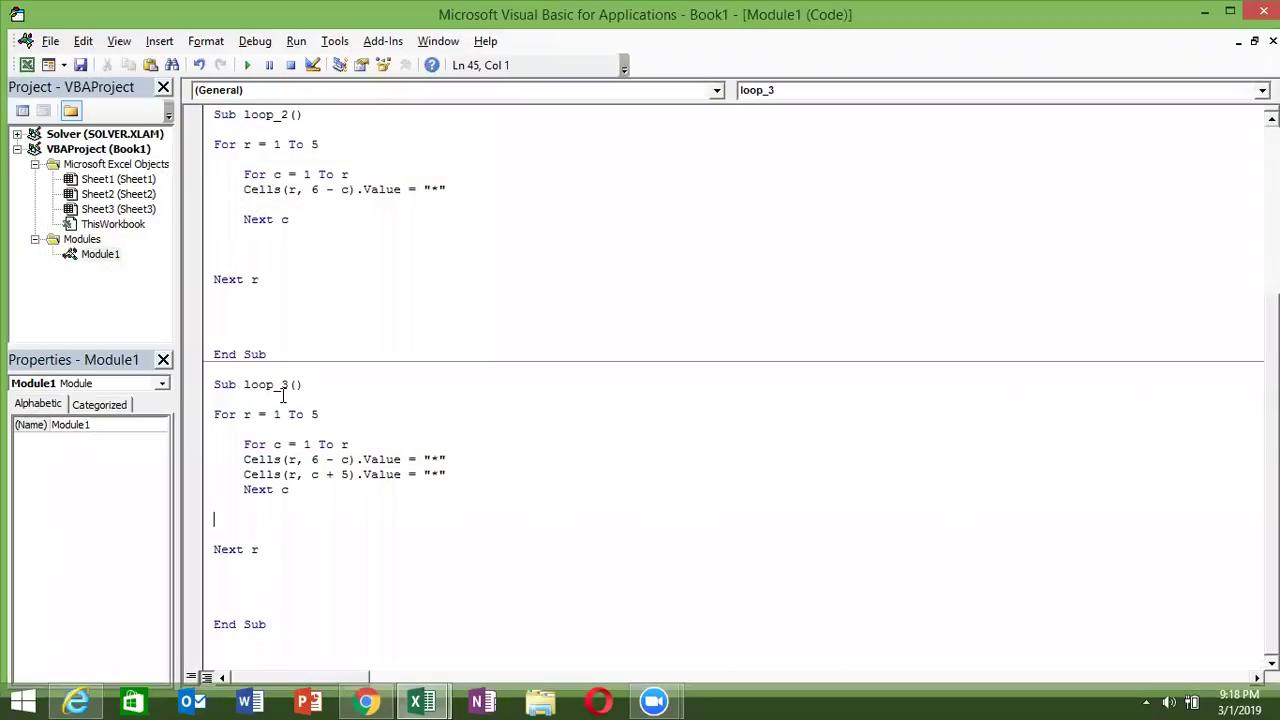
pyautogui.click(280, 585)
pyautogui.scroll(5, 242, 330)
pyautogui.moveTo(306, 328); pyautogui.dragTo(178, 80)
pyautogui.hotkey('ctrl', 'c')
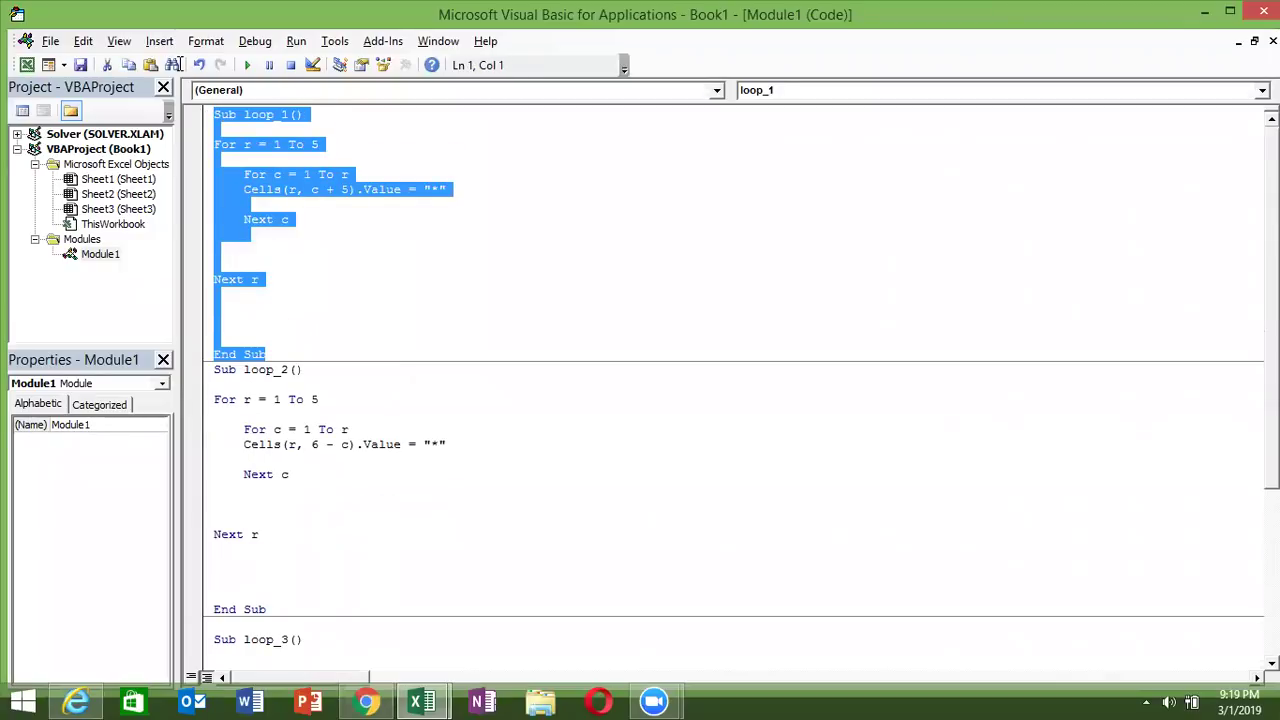
pyautogui.press('Delete')
# Step: Paste the loop_1 procedure below loop_3's End Sub and position before c in its Cells line
pyautogui.click(322, 623)
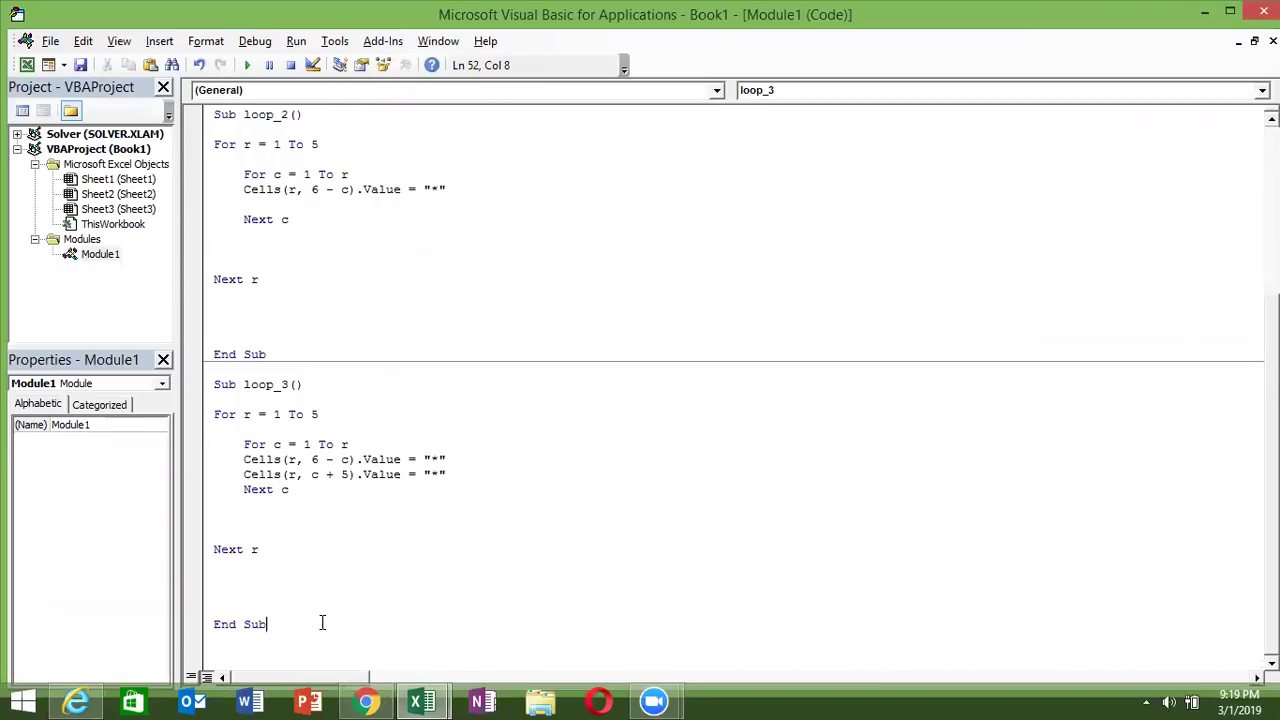
pyautogui.press('Return')
pyautogui.press('Return')
pyautogui.press('Return')
pyautogui.press('Return')
pyautogui.press('Return')
pyautogui.press('Return')
pyautogui.press('Return')
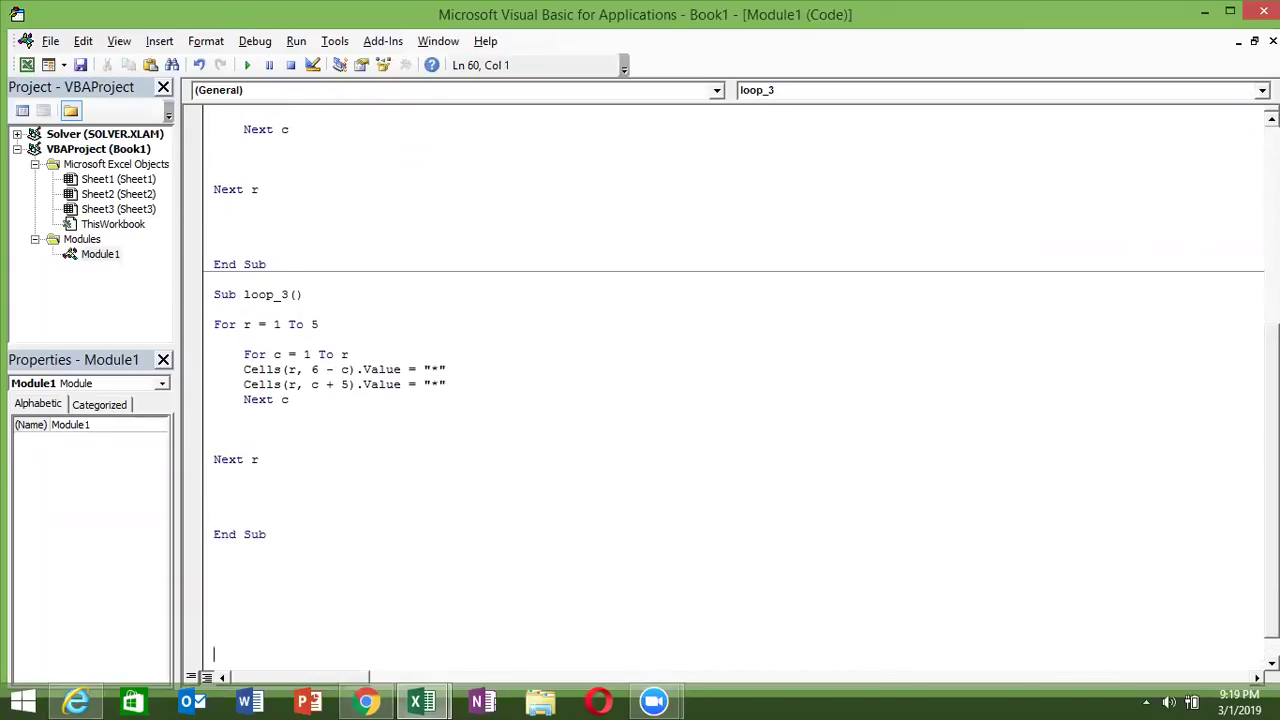
pyautogui.press('Return')
pyautogui.press('BackSpace')
pyautogui.press('BackSpace')
pyautogui.press('BackSpace')
pyautogui.press('BackSpace')
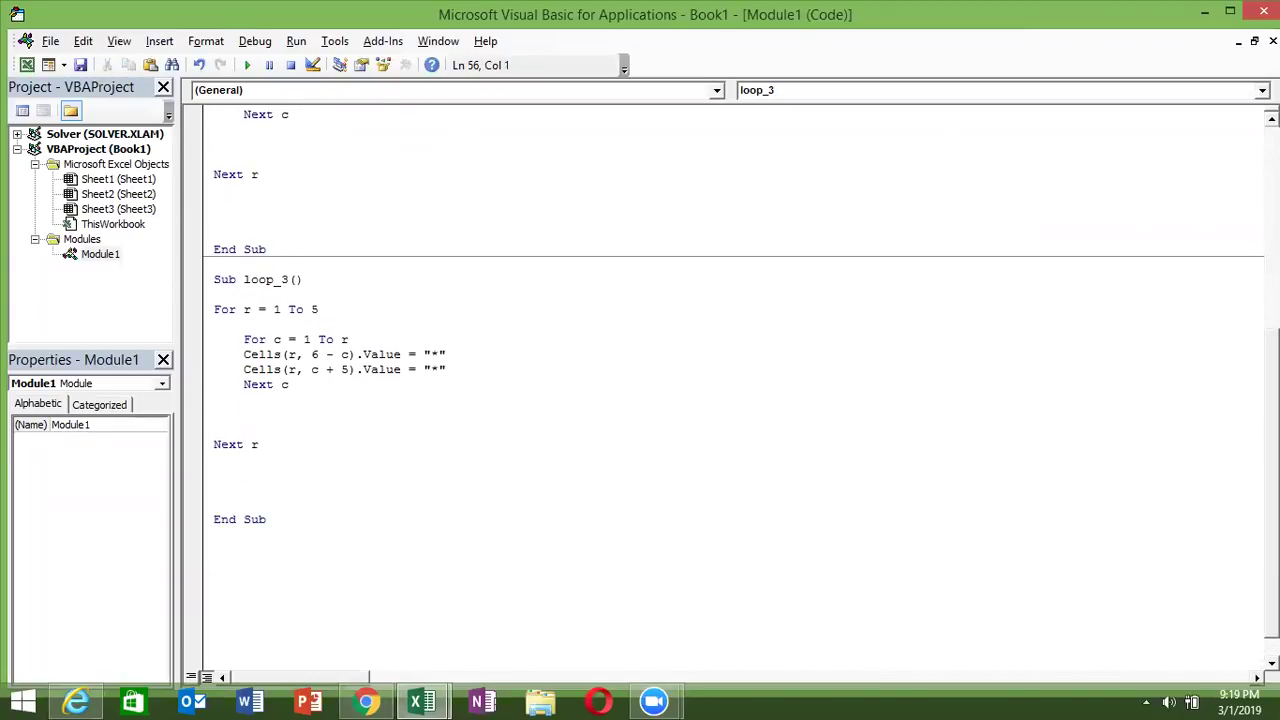
pyautogui.hotkey('ctrl', 'v')
pyautogui.click(315, 490)
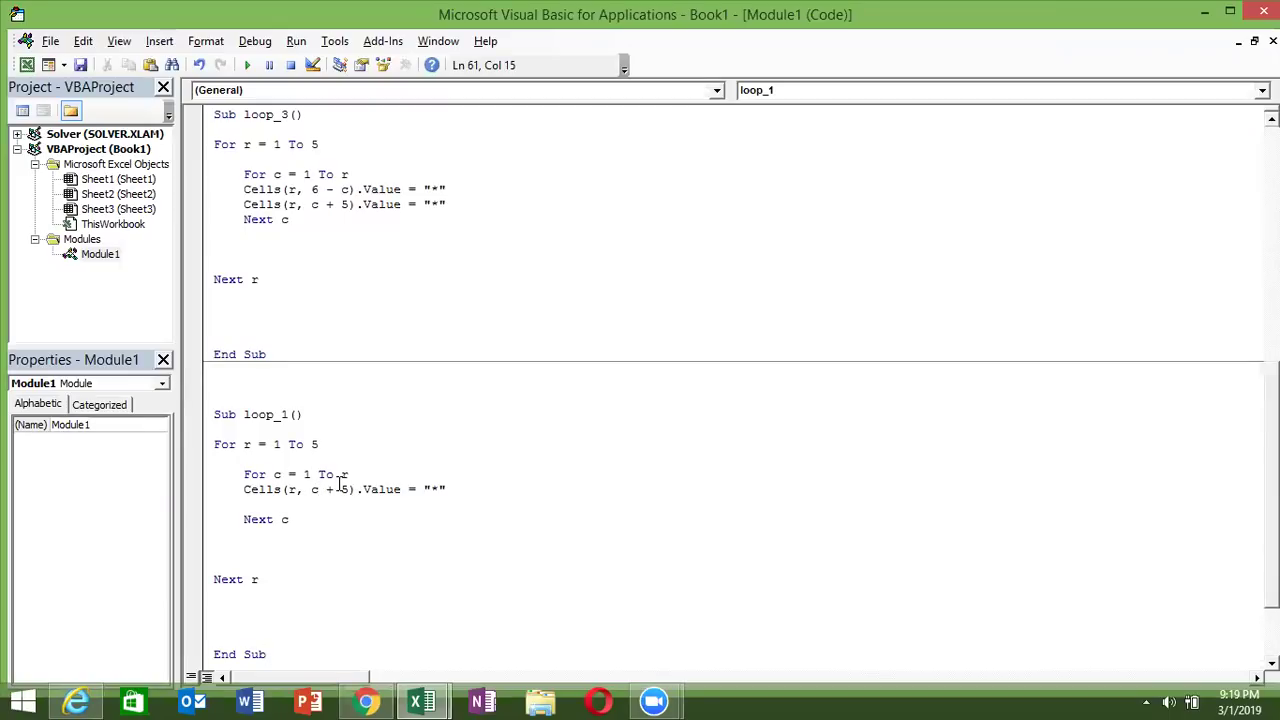
pyautogui.hotkey('alt', 'Tab')
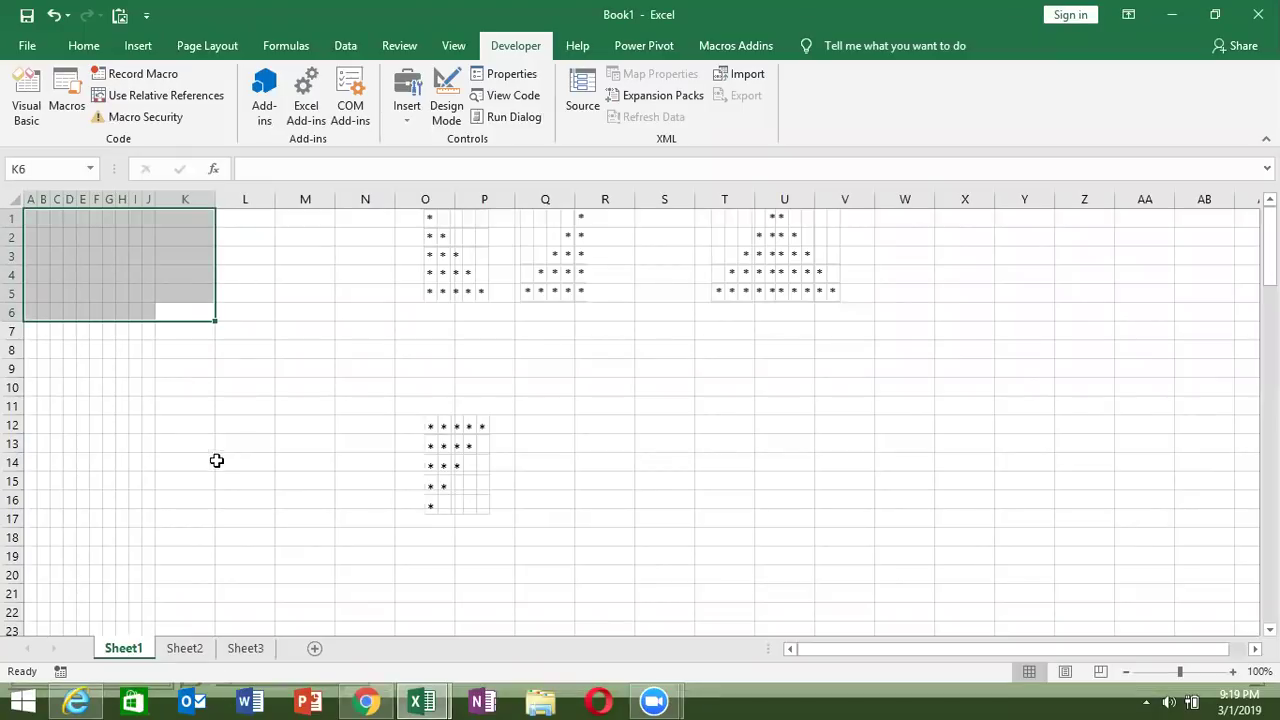
pyautogui.click(443, 457)
pyautogui.hotkey('alt', 'Tab')
pyautogui.hotkey('alt', 'Tab')
pyautogui.click(311, 490)
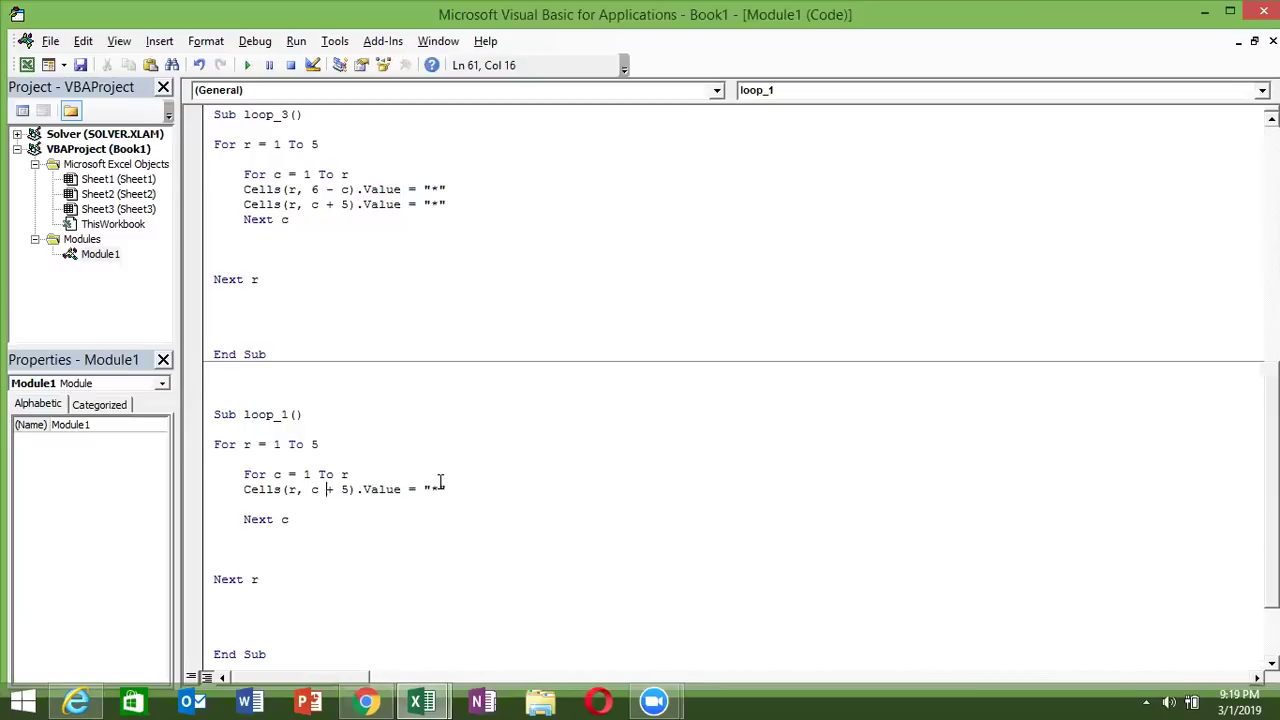
# Step: Change the copied Cells line from c + 5 to Cells(r, 6 - c)
pyautogui.press('BackSpace')
pyautogui.press('BackSpace')
pyautogui.press('BackSpace')
pyautogui.press('BackSpace')
pyautogui.press('Down')
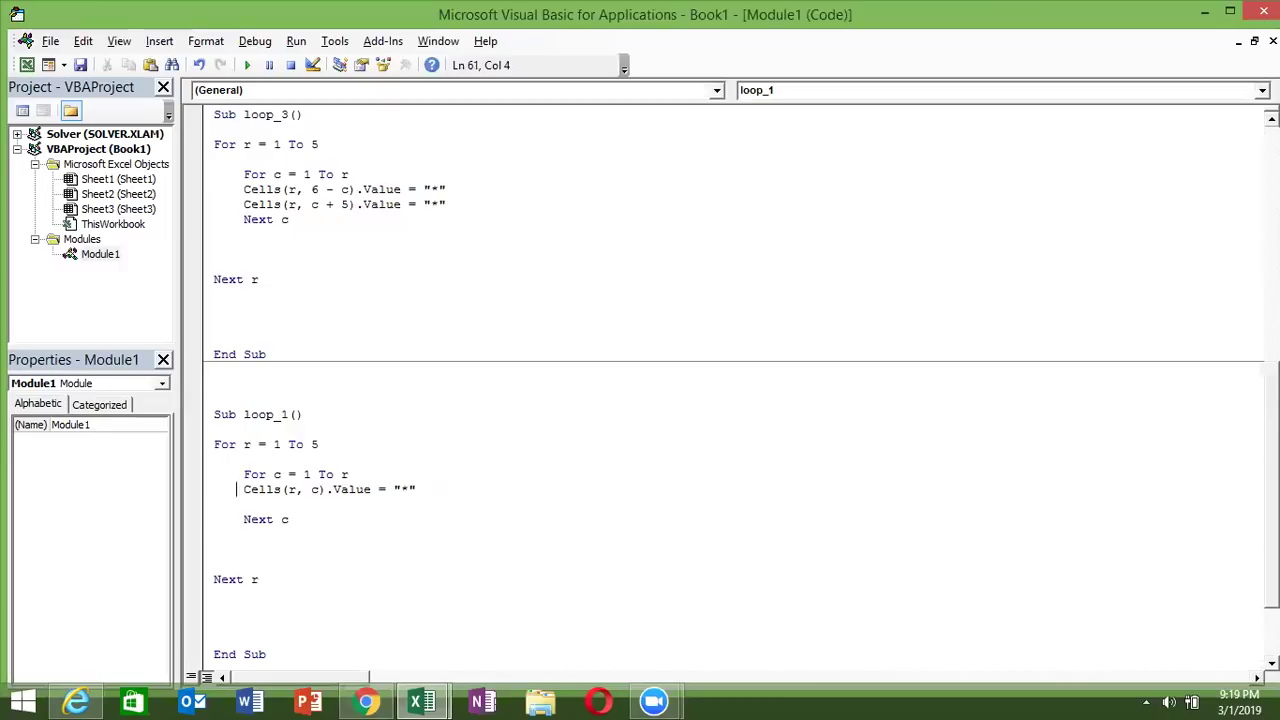
pyautogui.click(282, 489)
pyautogui.write('6')
pyautogui.write('-')
pyautogui.click(404, 594)
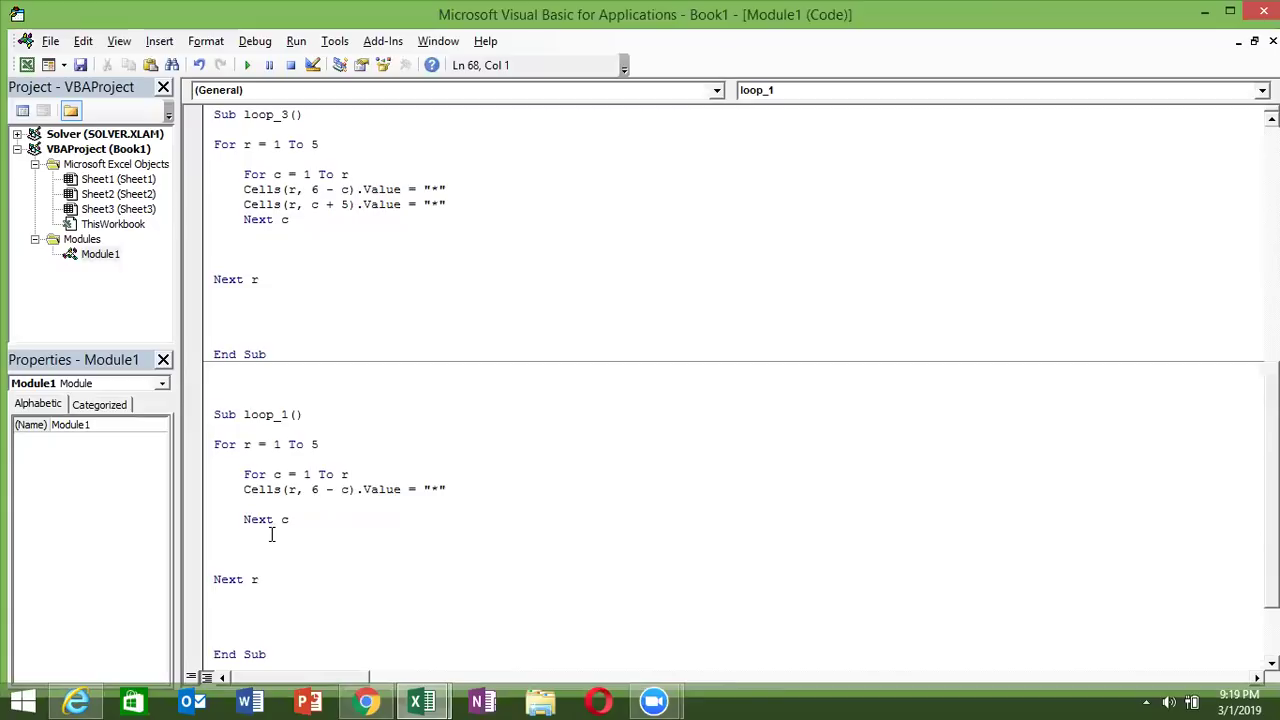
# Step: Change the inner loop to For c = 1 To 6 - r
pyautogui.click(279, 478)
pyautogui.hotkey('alt', 'Tab')
pyautogui.press('Tab')
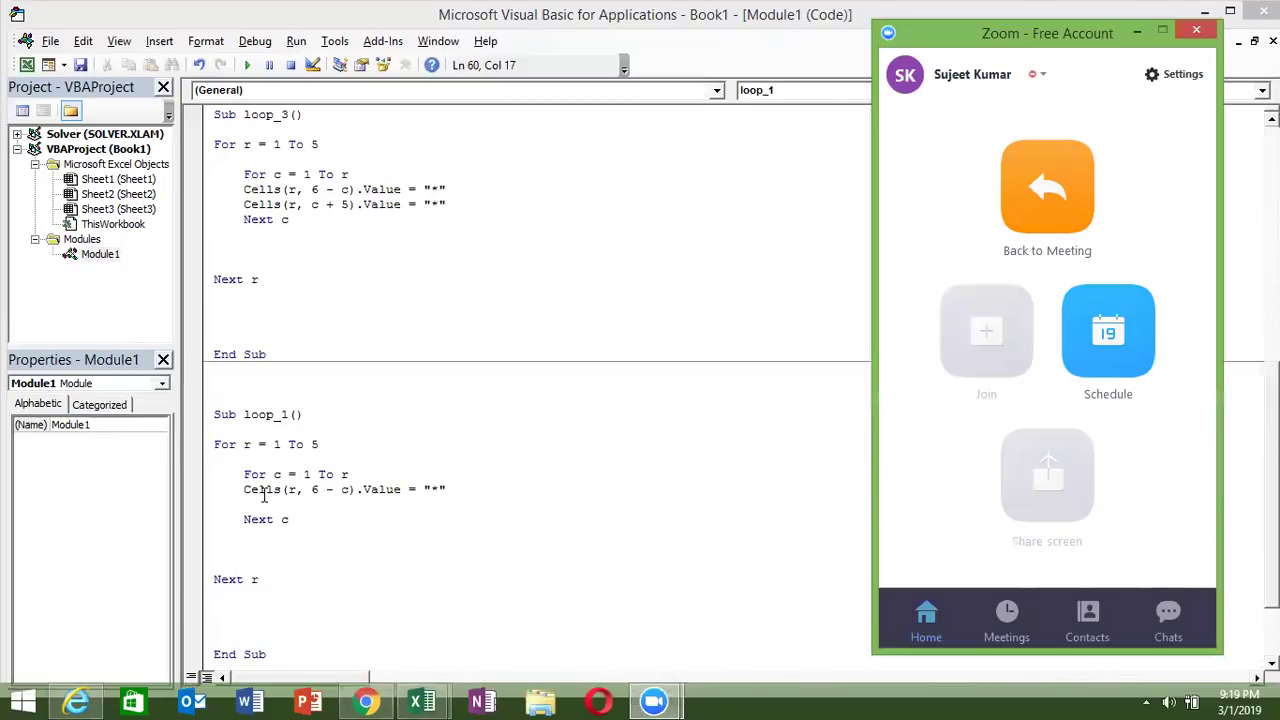
pyautogui.click(341, 474)
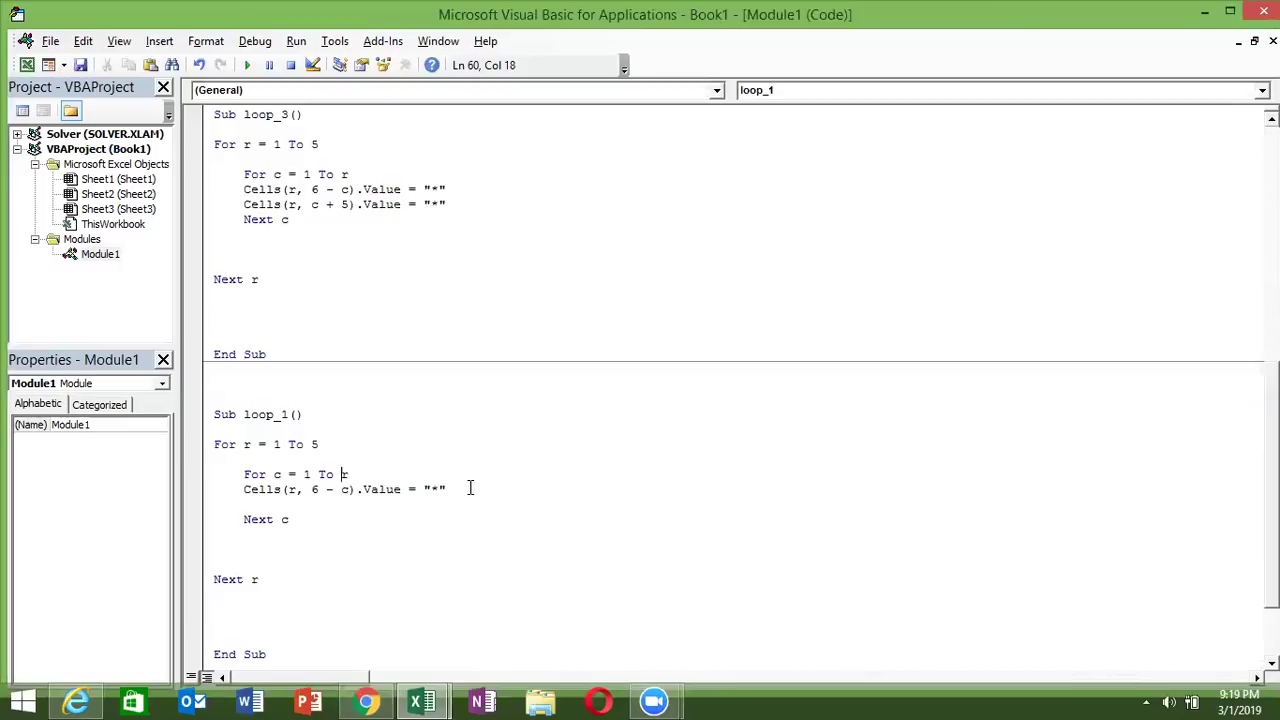
pyautogui.write('6-')
pyautogui.click(423, 563)
# Step: Run it, dismiss the ambiguous-name error, and rename the copy to loop_4
pyautogui.click(247, 65)
pyautogui.click(647, 426)
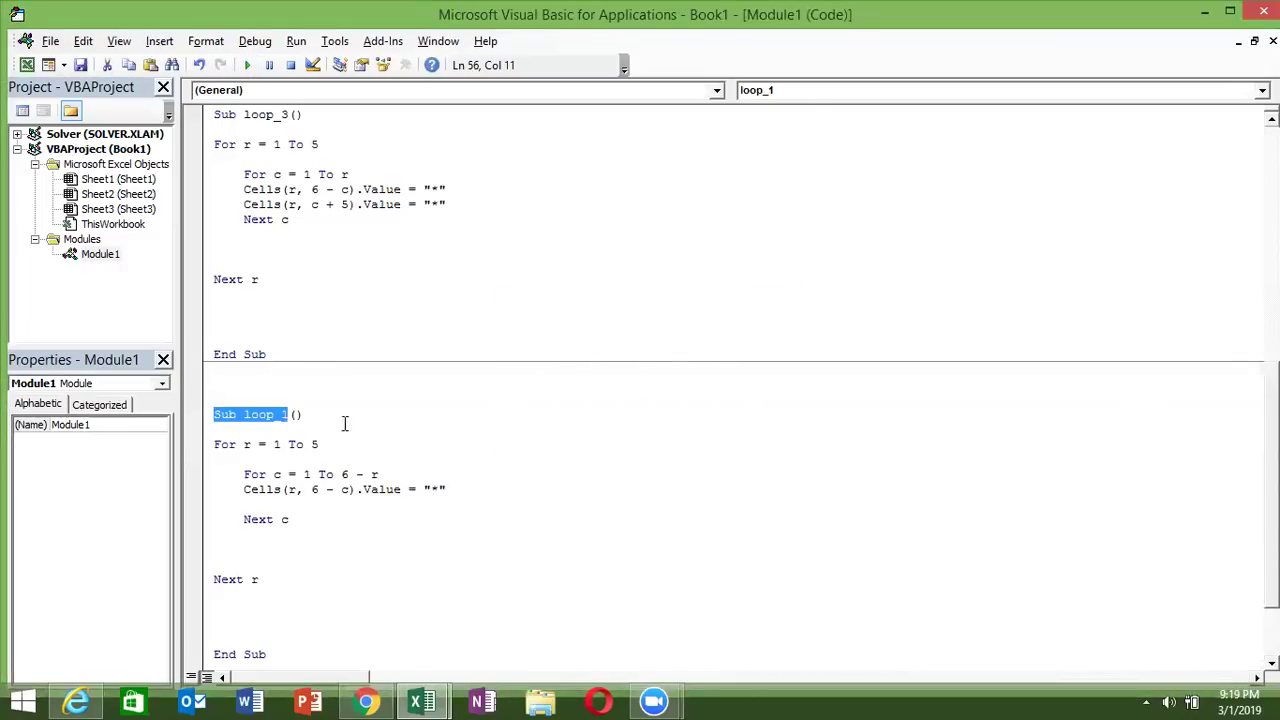
pyautogui.click(289, 414)
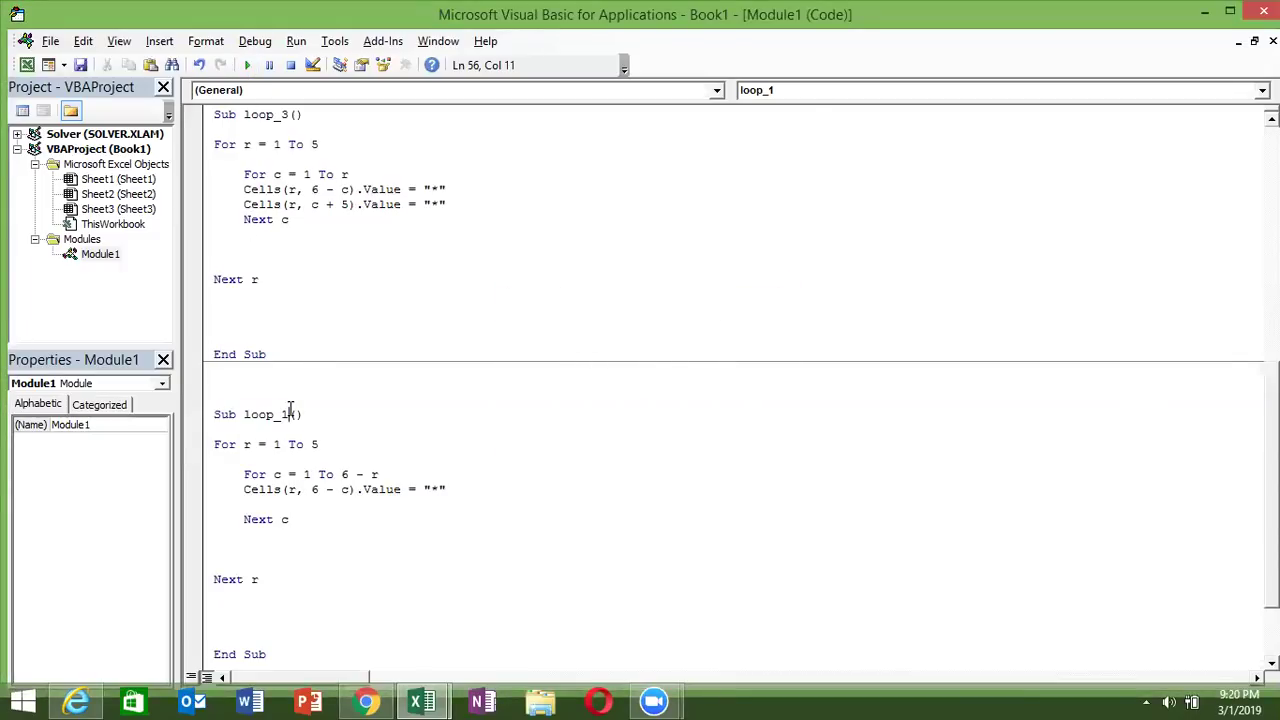
pyautogui.press('BackSpace')
pyautogui.write('4')
pyautogui.click(351, 535)
pyautogui.hotkey('alt', 'Tab')
pyautogui.hotkey('alt', 'Tab')
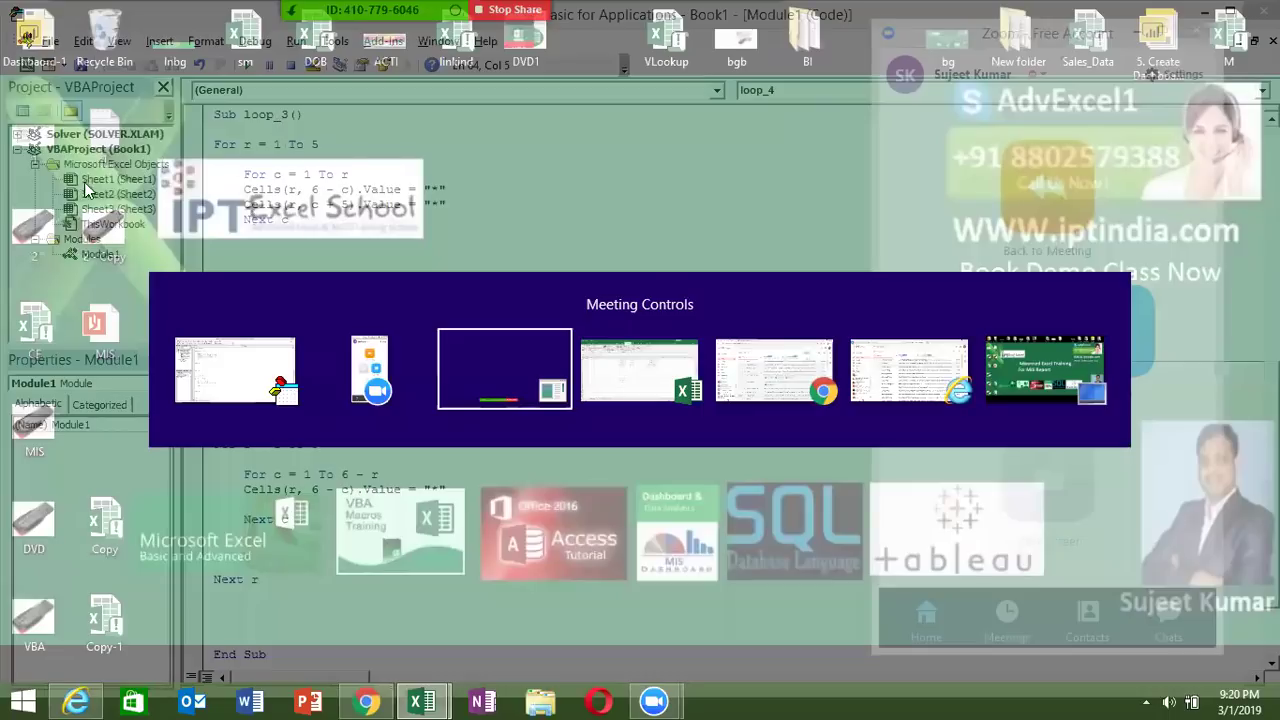
pyautogui.hotkey('alt', 'Tab')
# Step: Check loop_4's inverted triangle in A1:E5 and move the lower star picture up-left to rows 11–16
pyautogui.click(38, 218)
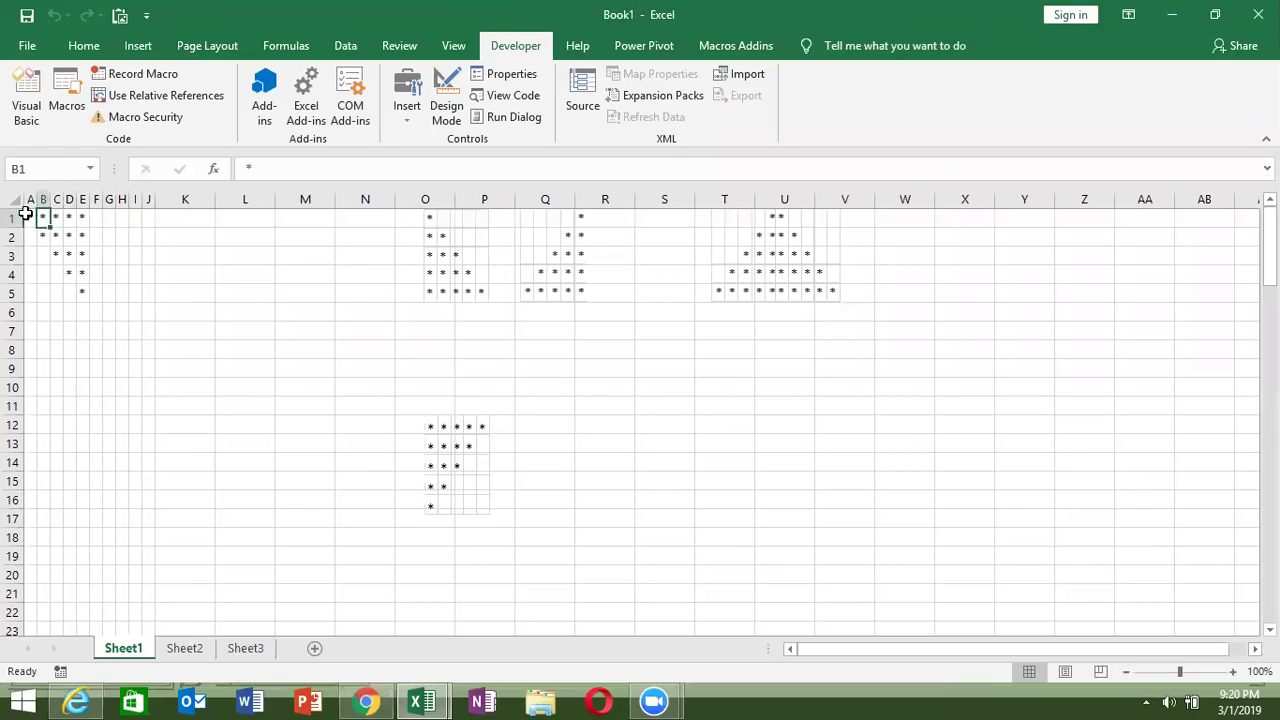
pyautogui.click(31, 215)
pyautogui.moveTo(31, 215); pyautogui.dragTo(83, 290)
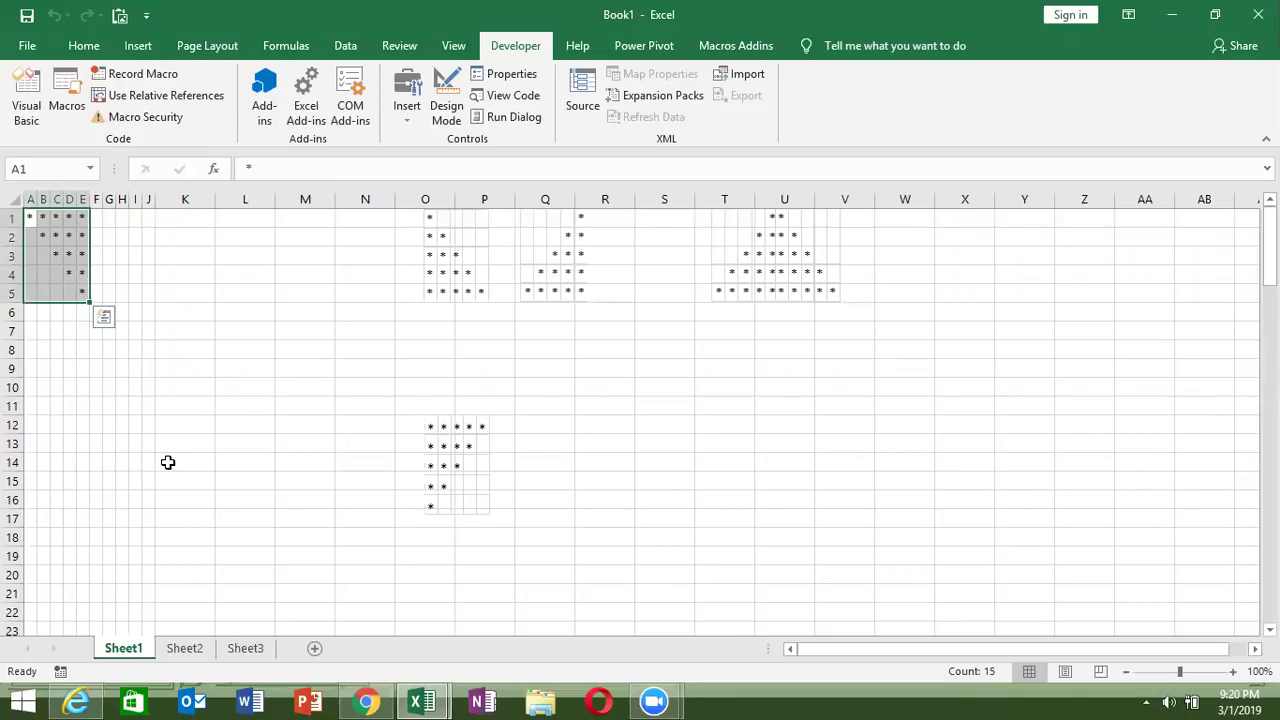
pyautogui.click(461, 290)
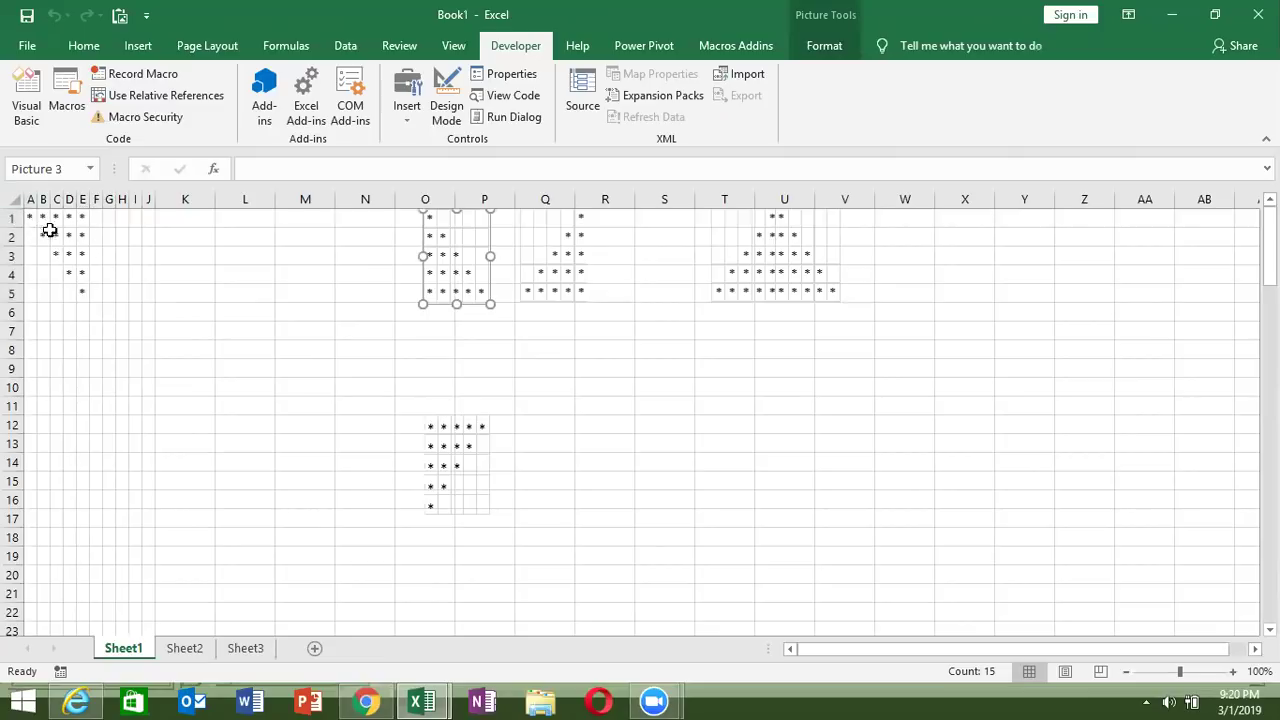
pyautogui.moveTo(432, 432)
pyautogui.mouseDown()
pyautogui.moveTo(427, 404)
pyautogui.moveTo(342, 432)
pyautogui.mouseUp()
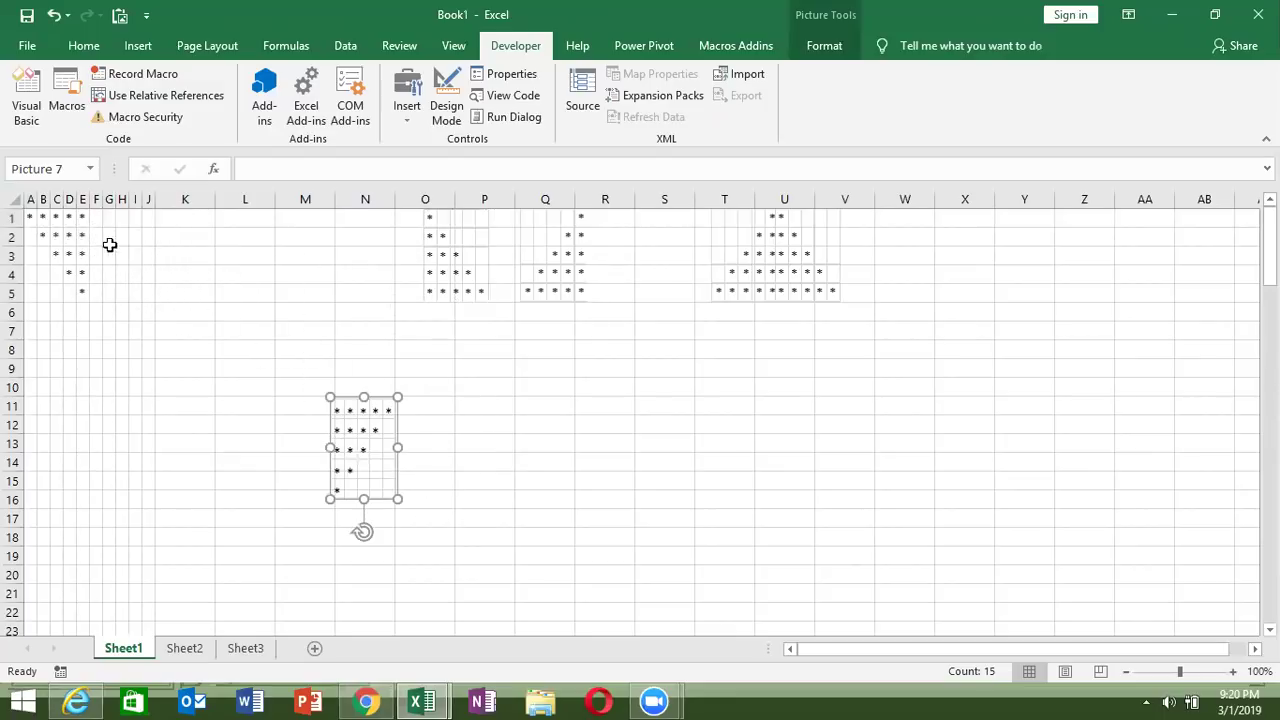
pyautogui.click(95, 219)
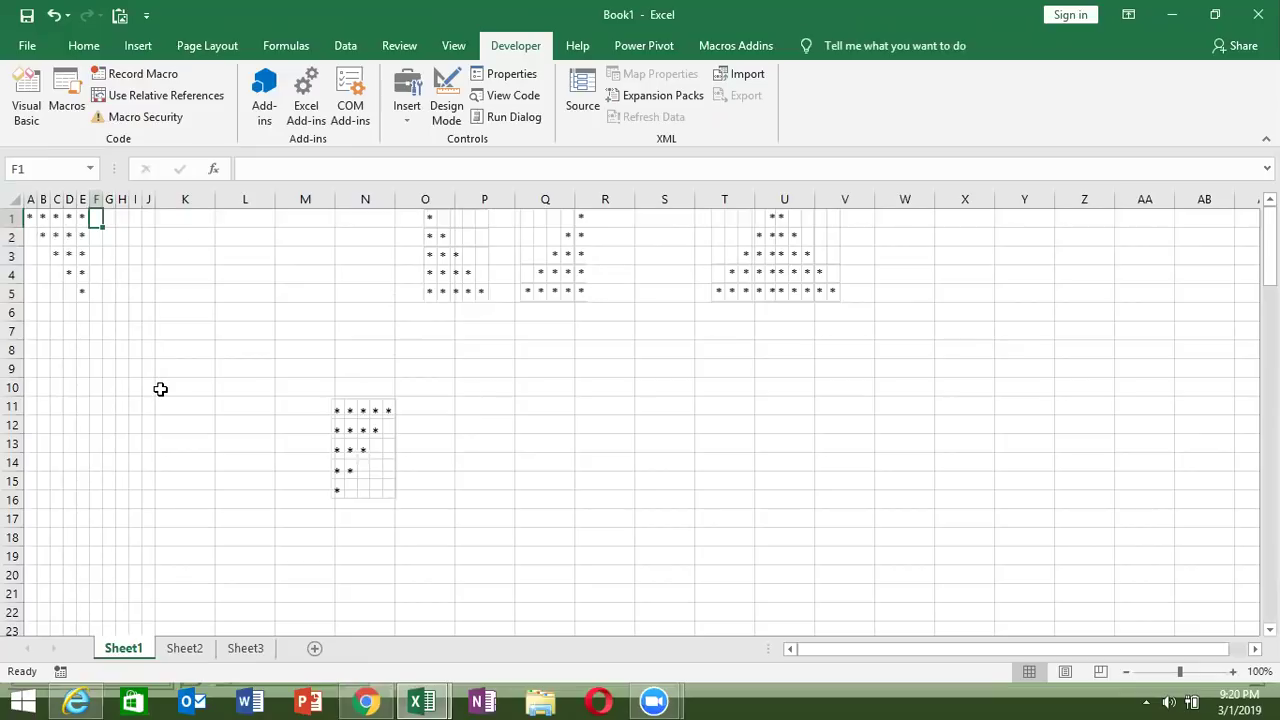
pyautogui.hotkey('alt', 'F11')
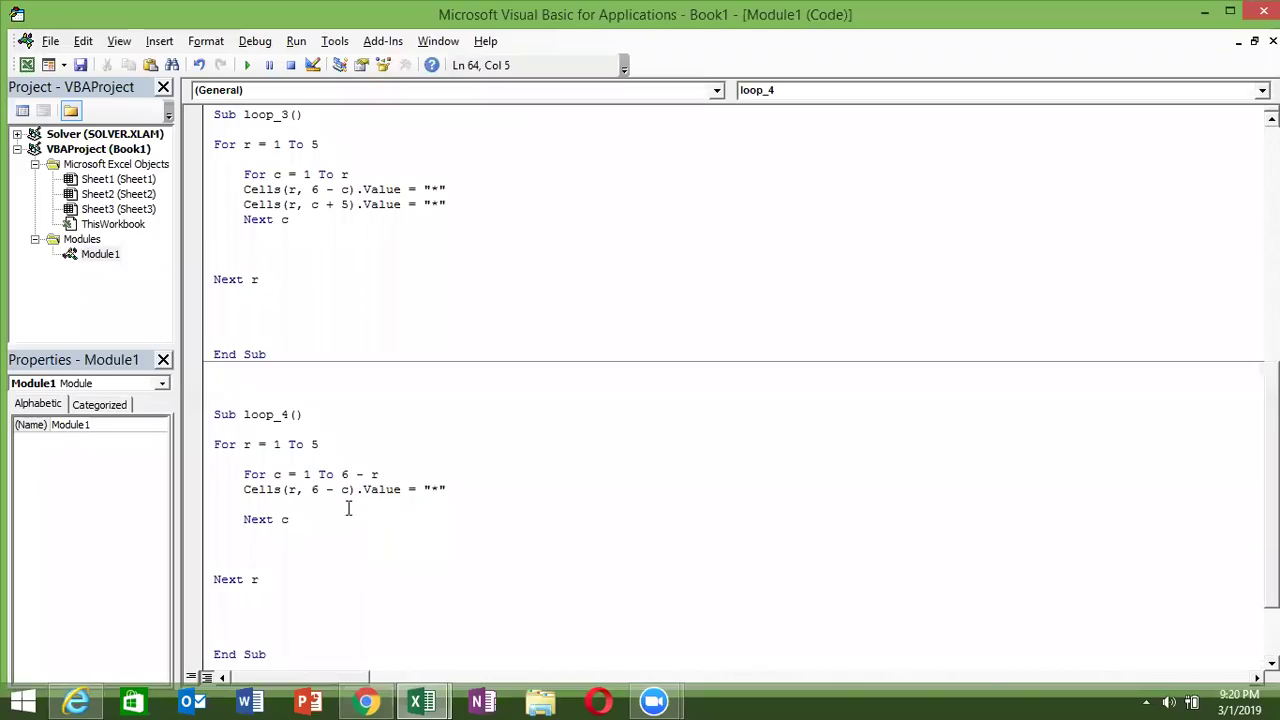
# Step: Change loop_4's Cells(r, 6 - c) to Cells(r, 5 + c), then run it and check the sheet
pyautogui.click(334, 489)
pyautogui.moveTo(334, 489); pyautogui.dragTo(311, 489)
pyautogui.press('Delete')
pyautogui.write('5+')
pyautogui.click(322, 561)
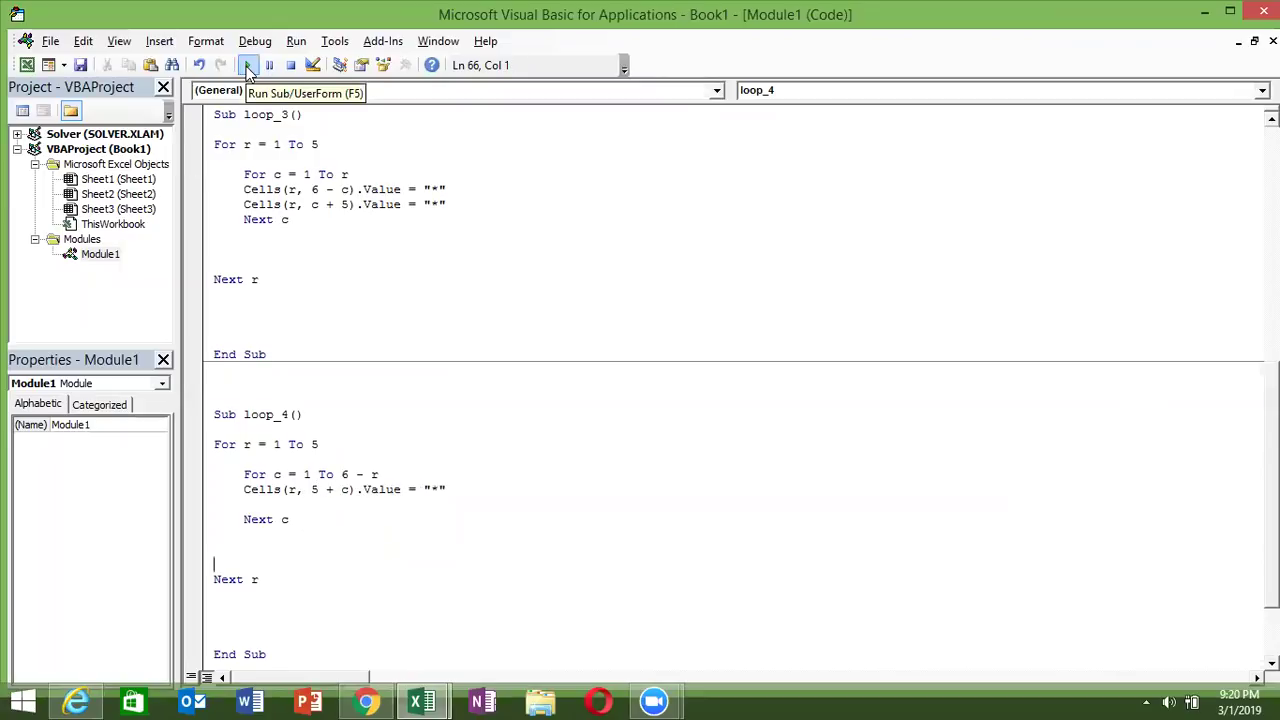
pyautogui.click(249, 73)
pyautogui.hotkey('alt', 'F11')
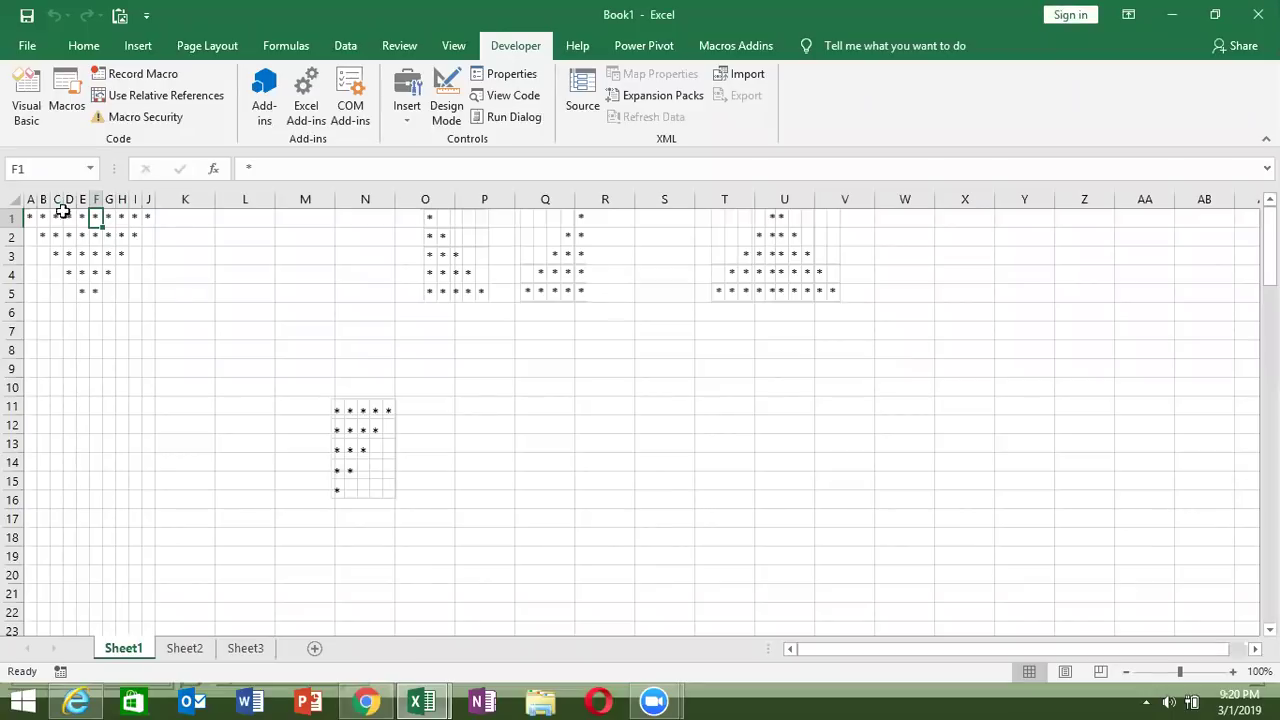
pyautogui.hotkey('alt', 'F11')
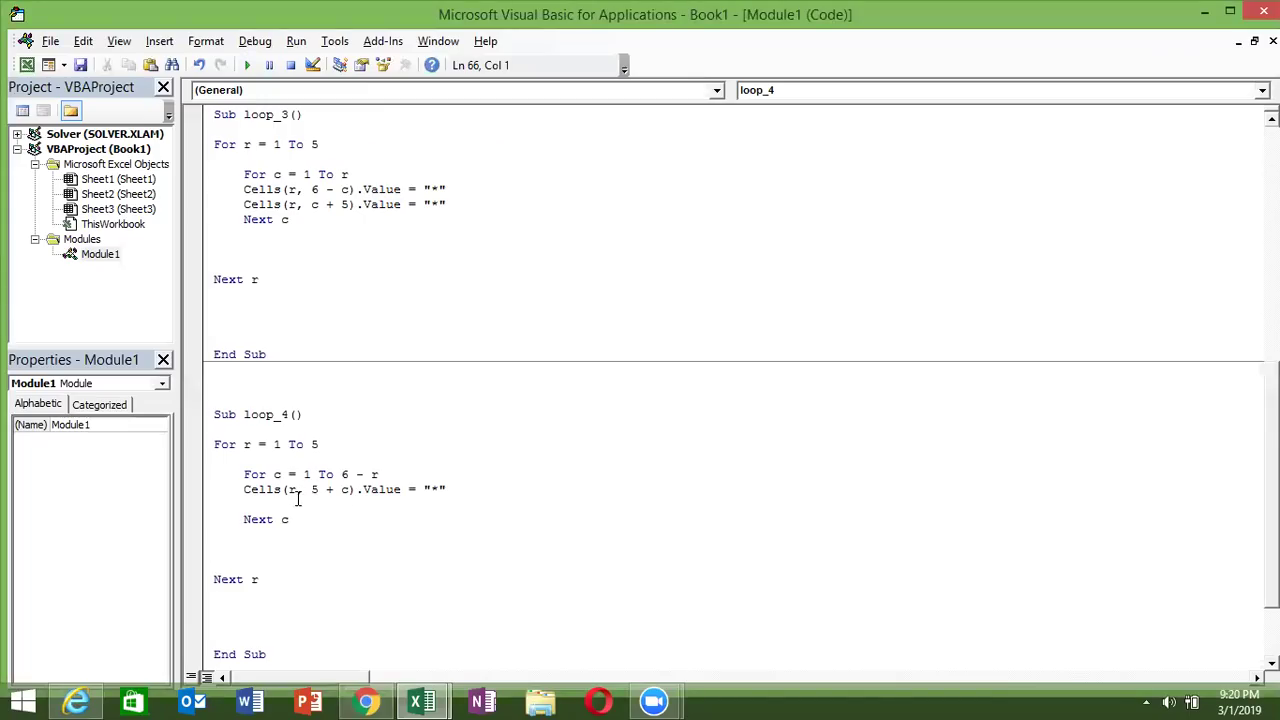
# Step: Restore Cells(r, 6 - c), add a duplicate line changed to Cells(r, 5 + c), and rerun loop_4
pyautogui.moveTo(310, 489); pyautogui.dragTo(352, 489)
pyautogui.write('6 - c')
pyautogui.press('Down')
pyautogui.moveTo(244, 489); pyautogui.dragTo(457, 491)
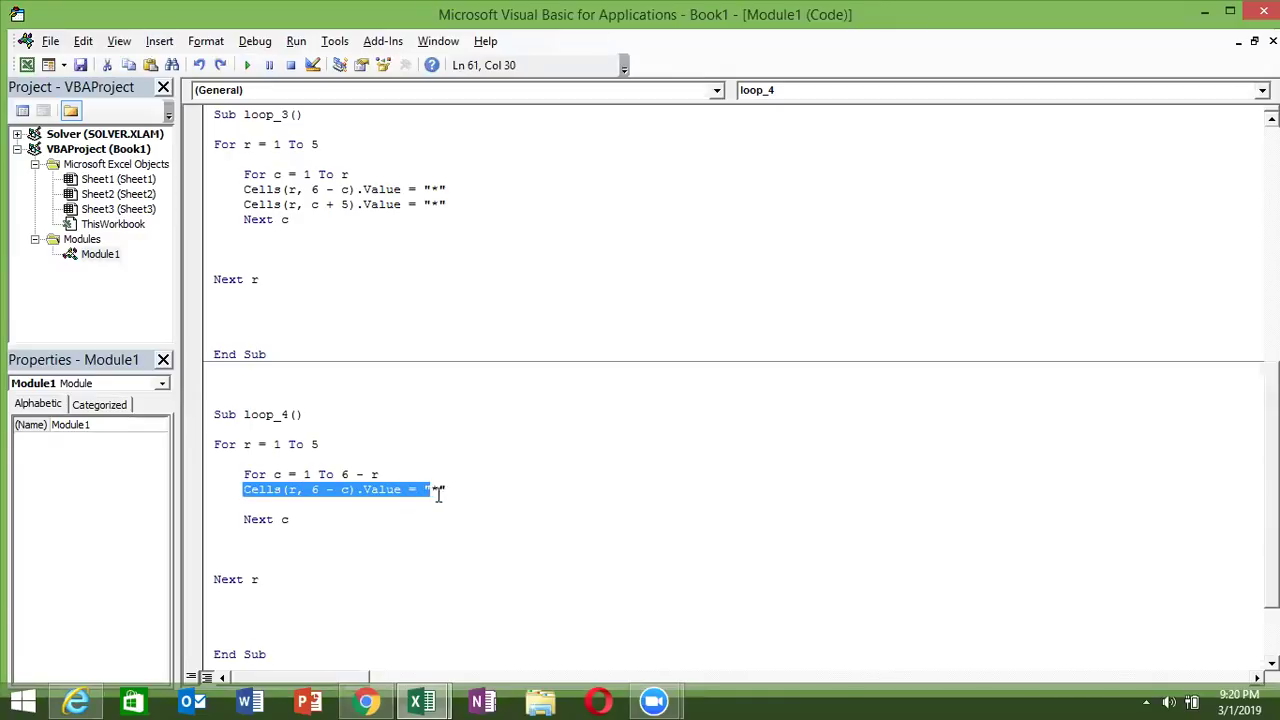
pyautogui.click(270, 494)
pyautogui.write('Cells(r, 6 - c).Value = "*"')
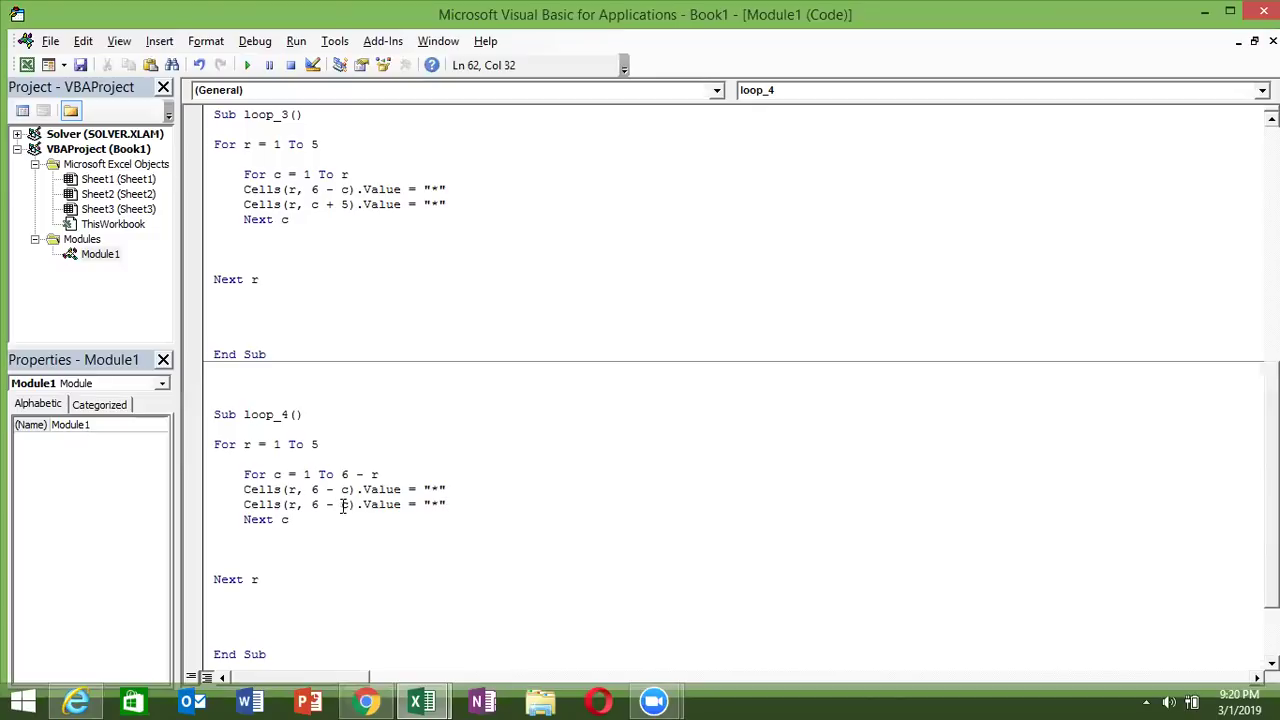
pyautogui.doubleClick(315, 504)
pyautogui.moveTo(329, 504); pyautogui.dragTo(311, 505)
pyautogui.write('5+')
pyautogui.click(360, 565)
pyautogui.hotkey('alt', 'F11')
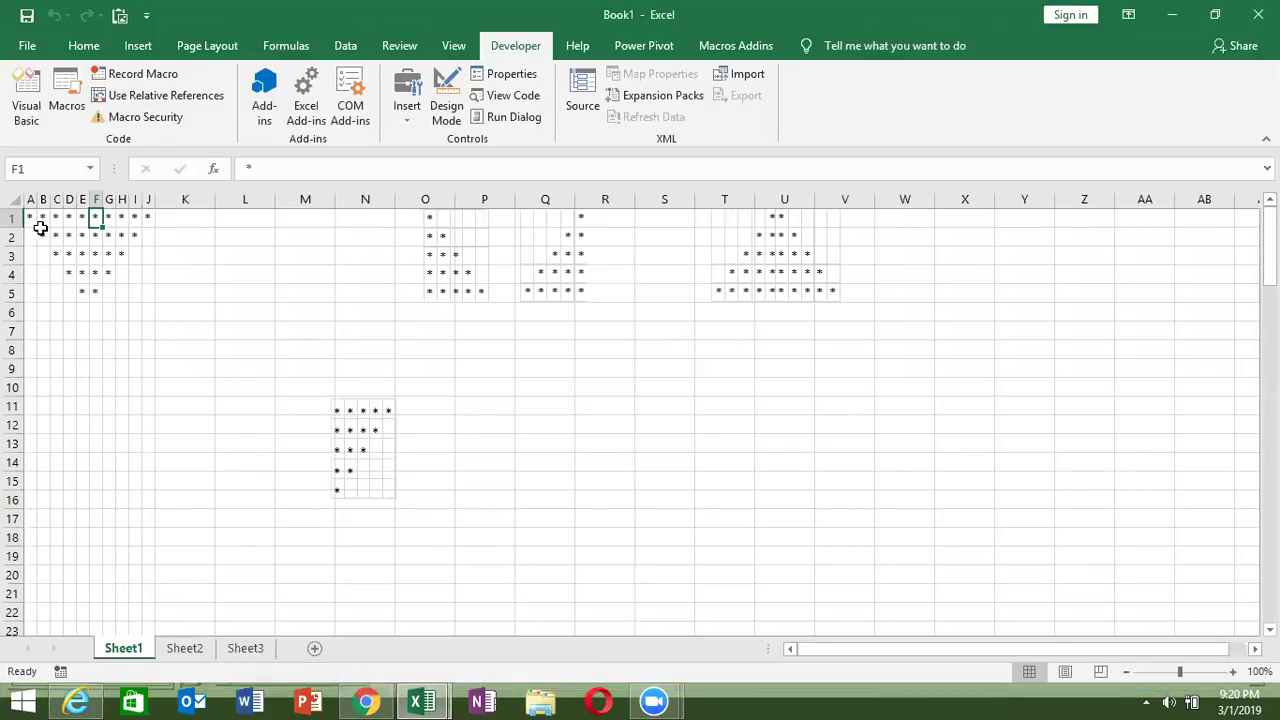
pyautogui.hotkey('alt', 'F11')
# Step: Copy loop_3's inner For c = 1 To r loop into loop_4 as a second loop
pyautogui.click(243, 519)
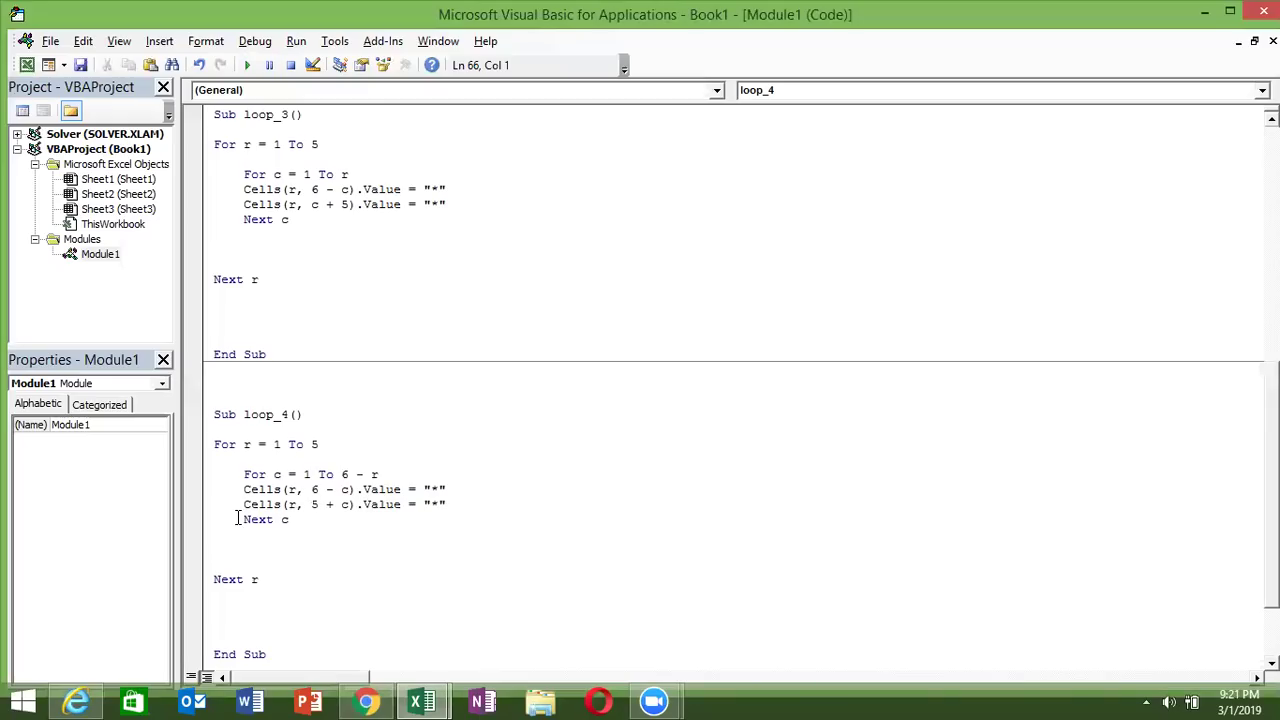
pyautogui.press('Down')
pyautogui.press('Up')
pyautogui.press('Up')
pyautogui.press('Up')
pyautogui.press('Return')
pyautogui.press('Return')
pyautogui.press('Return')
pyautogui.press('Return')
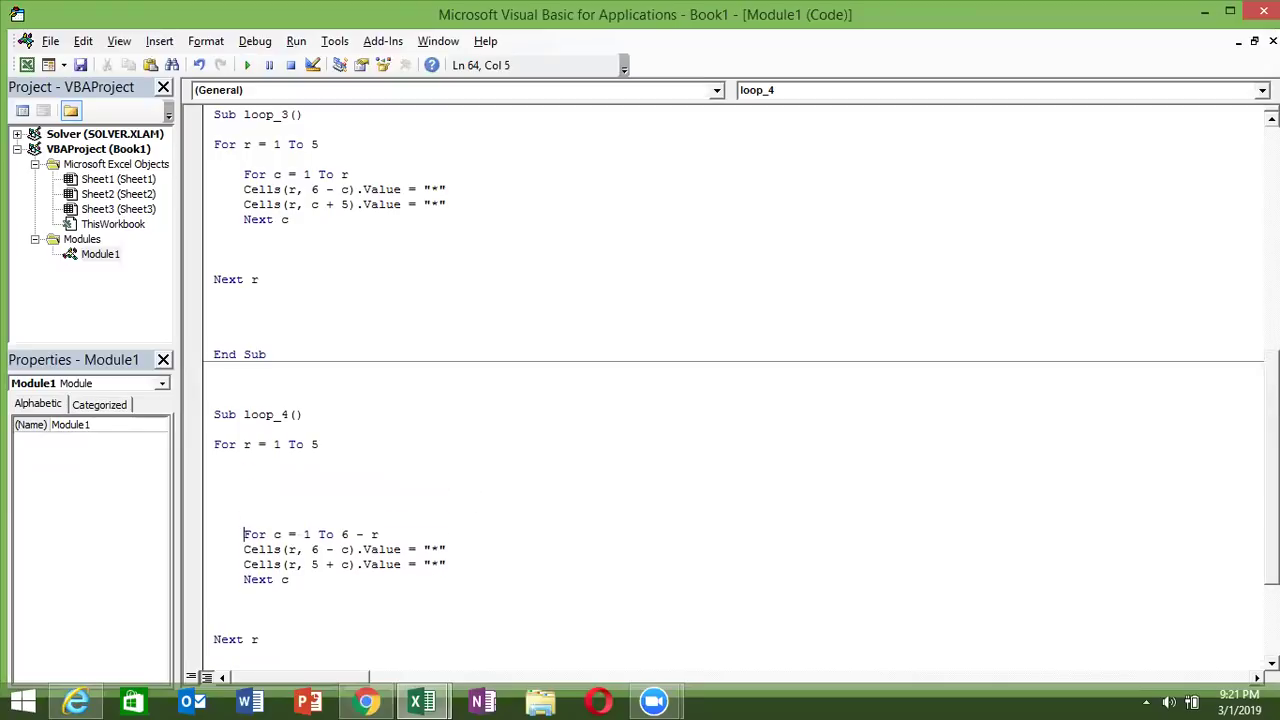
pyautogui.moveTo(297, 249); pyautogui.dragTo(235, 180)
pyautogui.hotkey('ctrl', 'c')
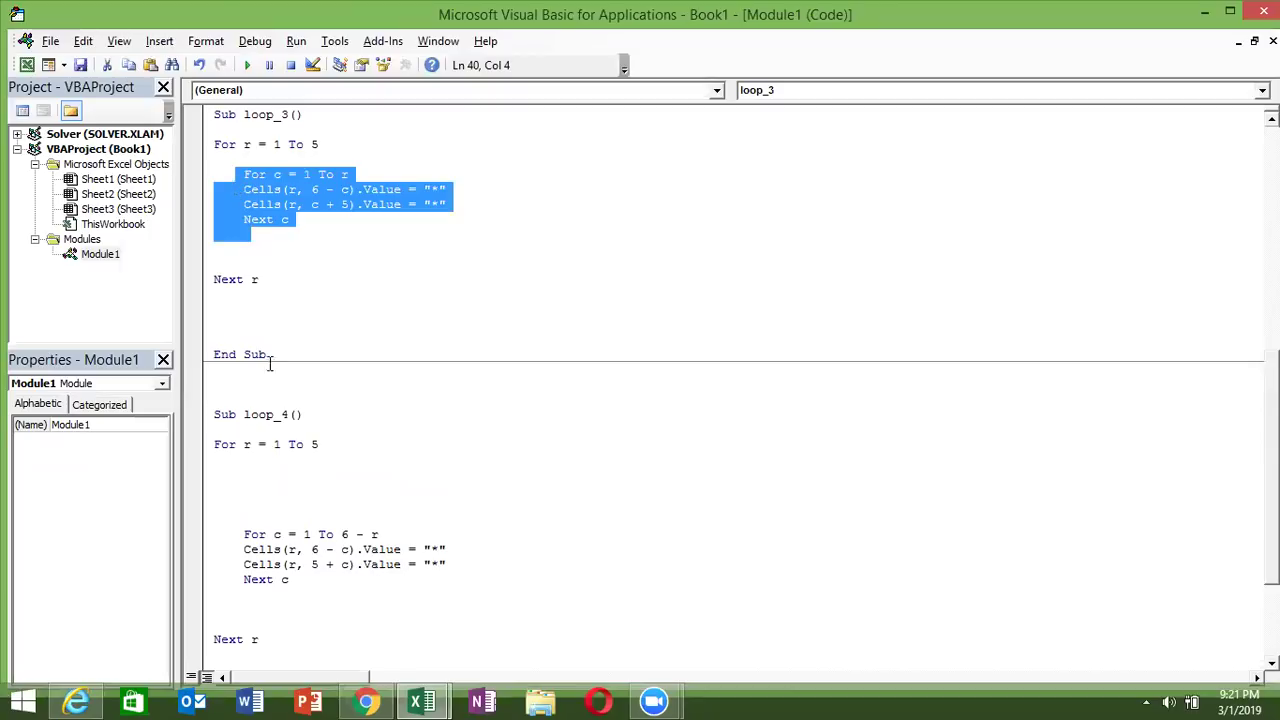
pyautogui.click(257, 492)
pyautogui.hotkey('ctrl', 'v')
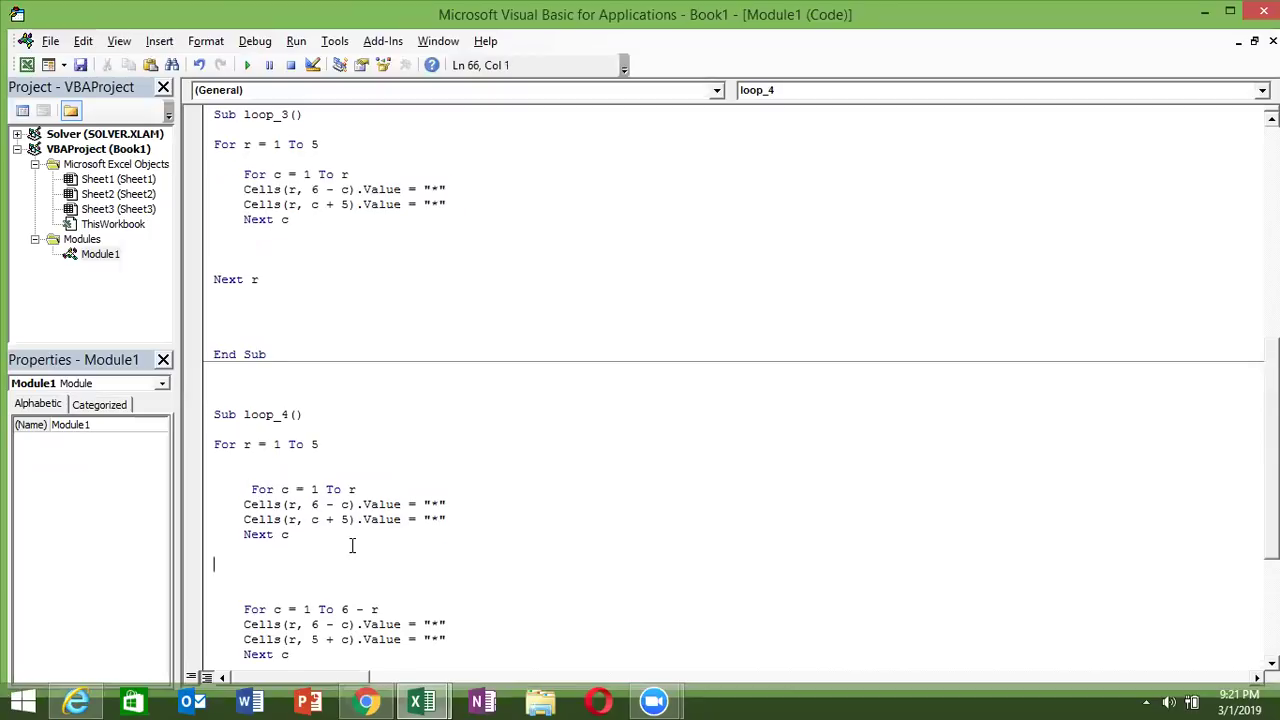
pyautogui.scroll(-2, 351, 543)
pyautogui.click(251, 399)
pyautogui.press('BackSpace')
pyautogui.click(400, 457)
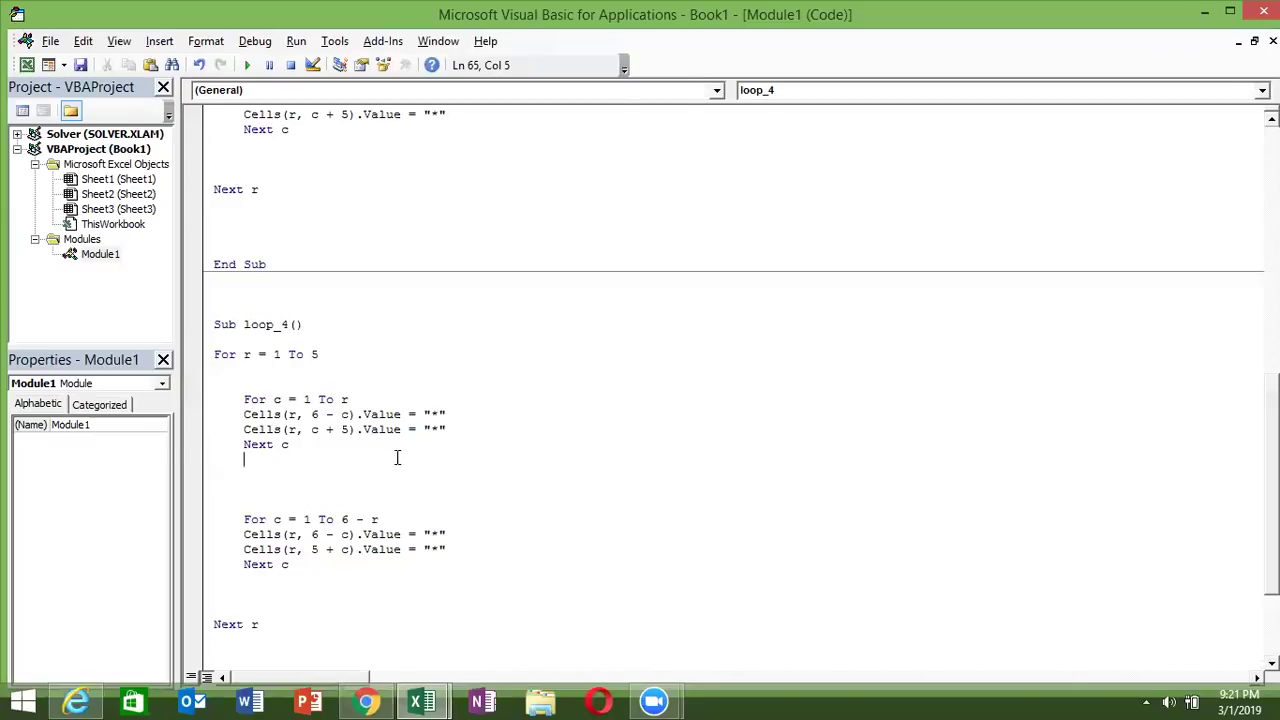
# Step: Clear the old stars in B1:K5 and rerun loop_4 to view the new pattern
pyautogui.hotkey('alt', 'F11')
pyautogui.moveTo(42, 217); pyautogui.dragTo(173, 252)
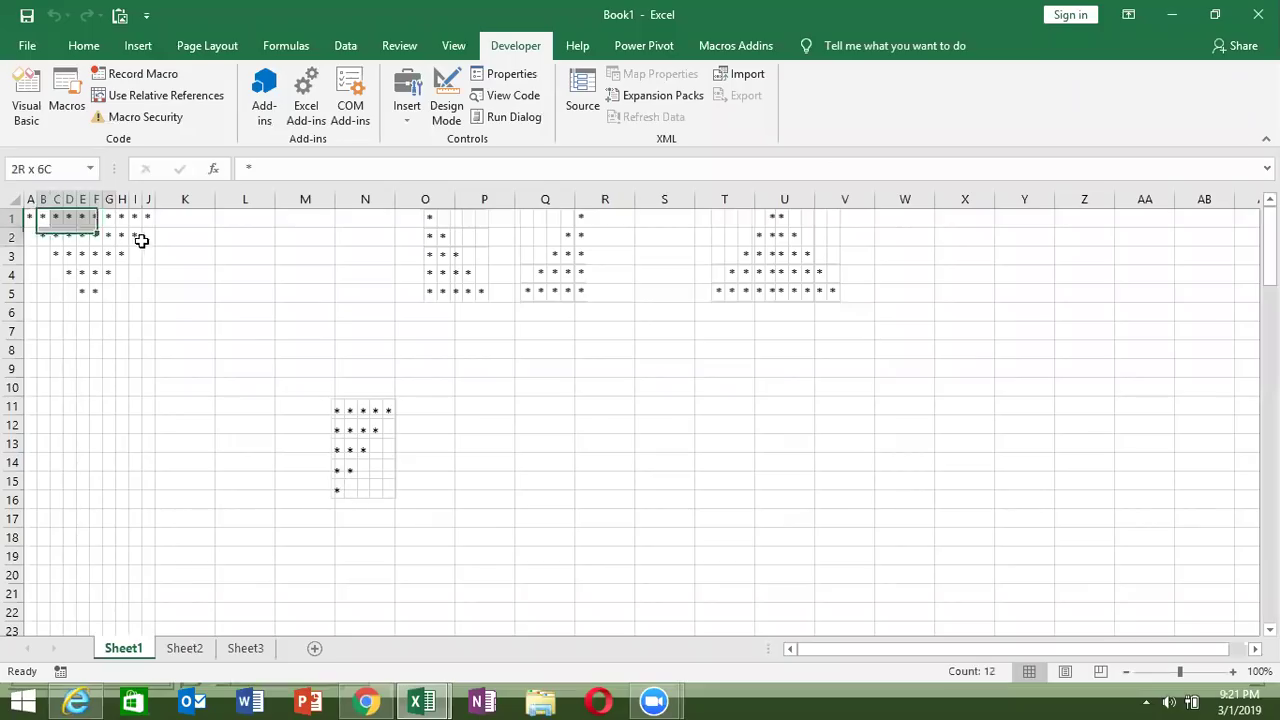
pyautogui.press('Delete')
pyautogui.hotkey('ctrl', 'Home')
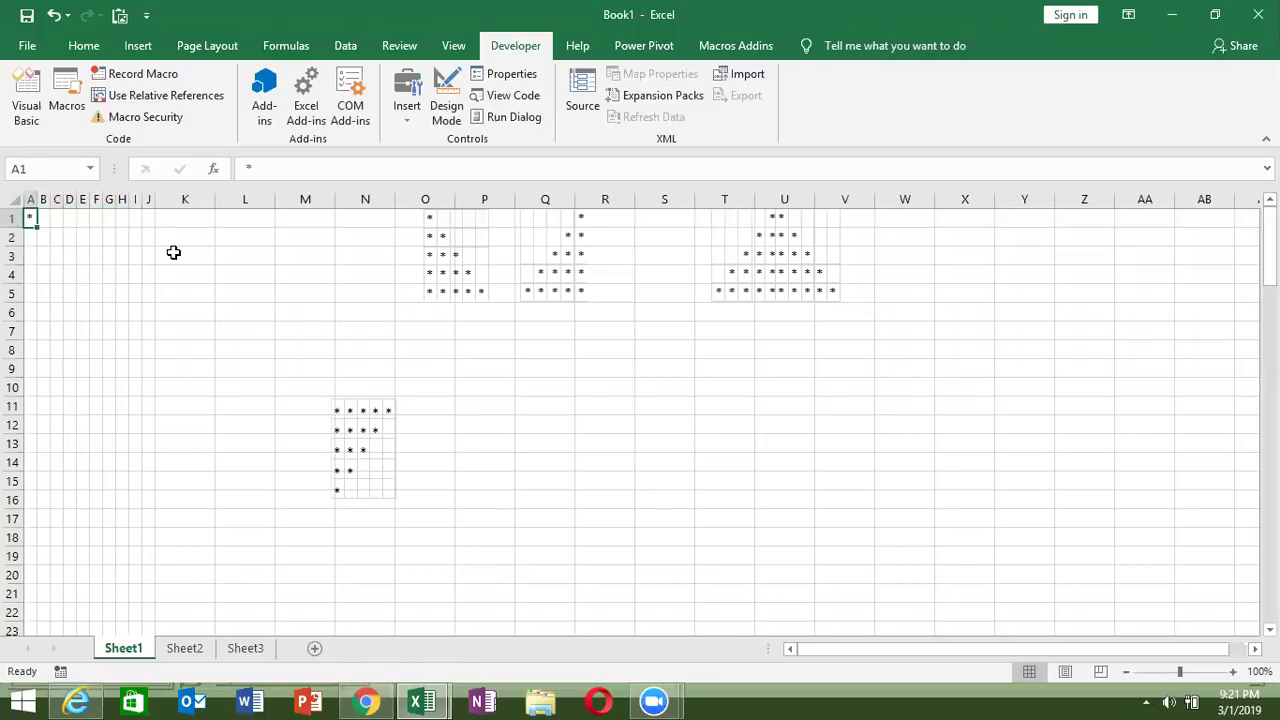
pyautogui.hotkey('alt', 'F11')
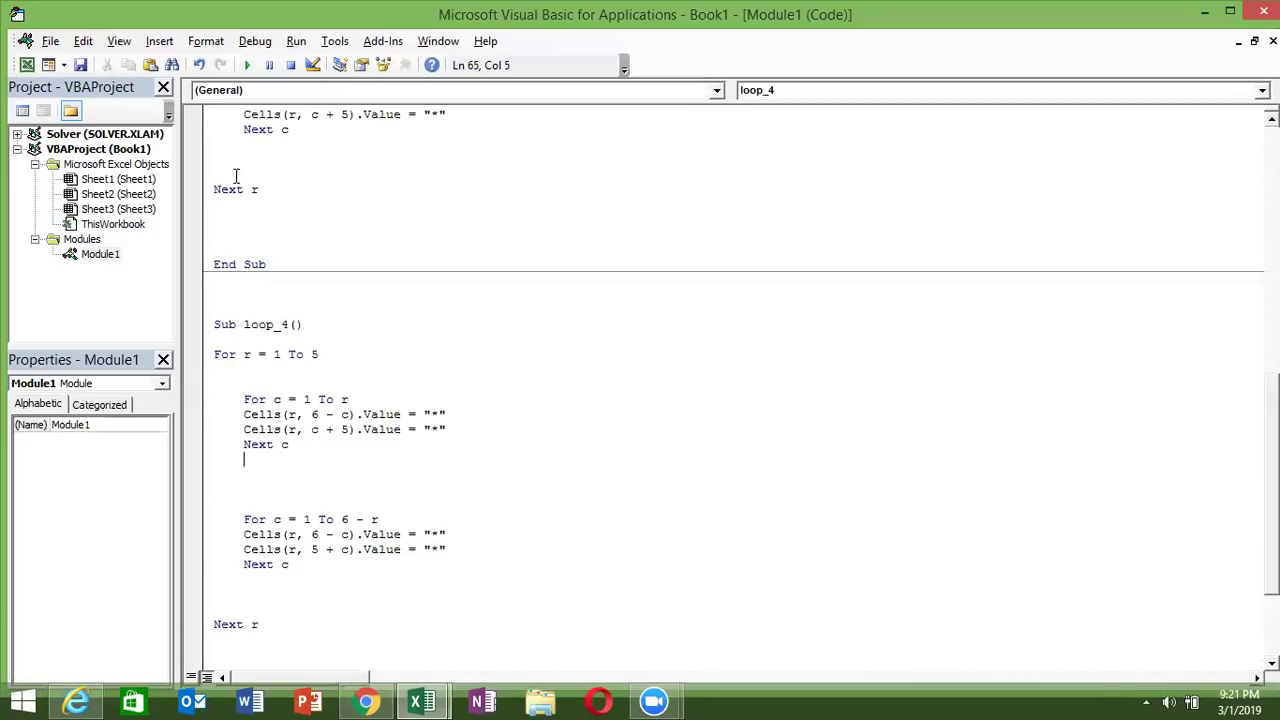
pyautogui.click(247, 65)
pyautogui.hotkey('alt', 'F11')
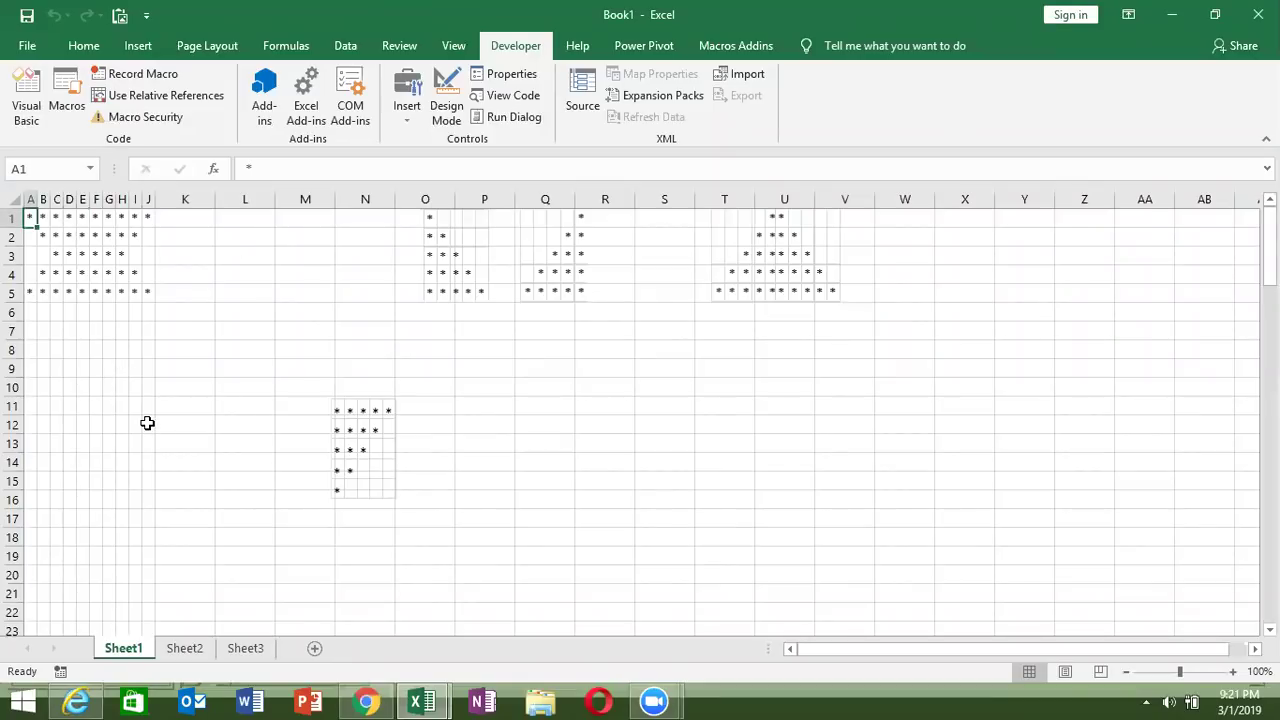
pyautogui.hotkey('alt', 'F11')
# Step: Insert 5 + before r in both Cells lines of loop_4's second inner loop
pyautogui.scroll(-2, 434, 531)
pyautogui.scroll(-1, 430, 535)
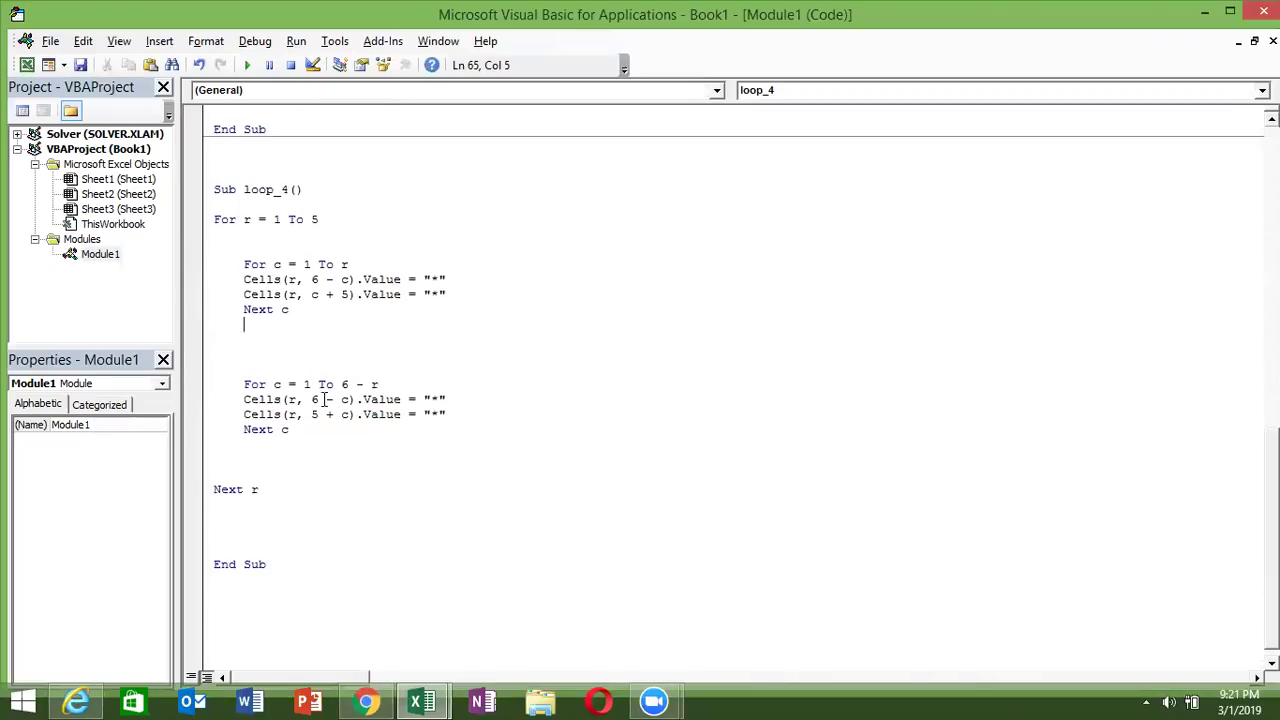
pyautogui.click(287, 400)
pyautogui.write('5+')
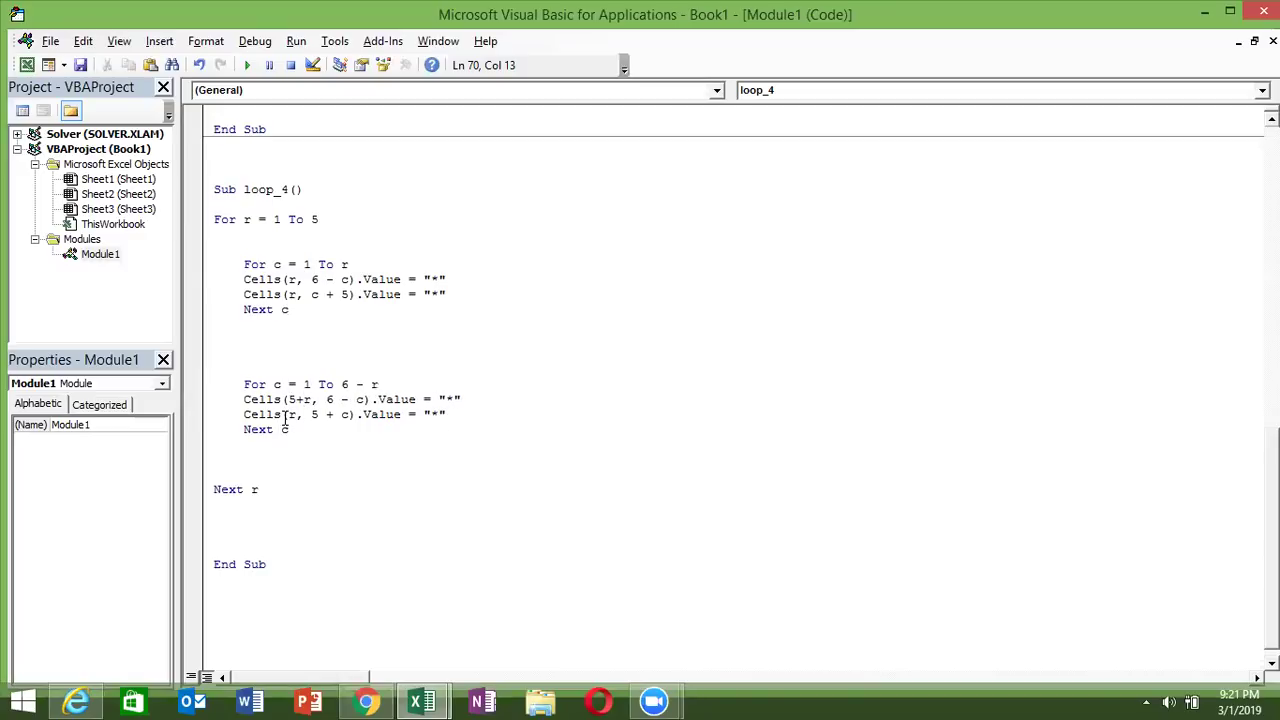
pyautogui.click(287, 414)
pyautogui.write('+5')
pyautogui.press('BackSpace')
pyautogui.press('BackSpace')
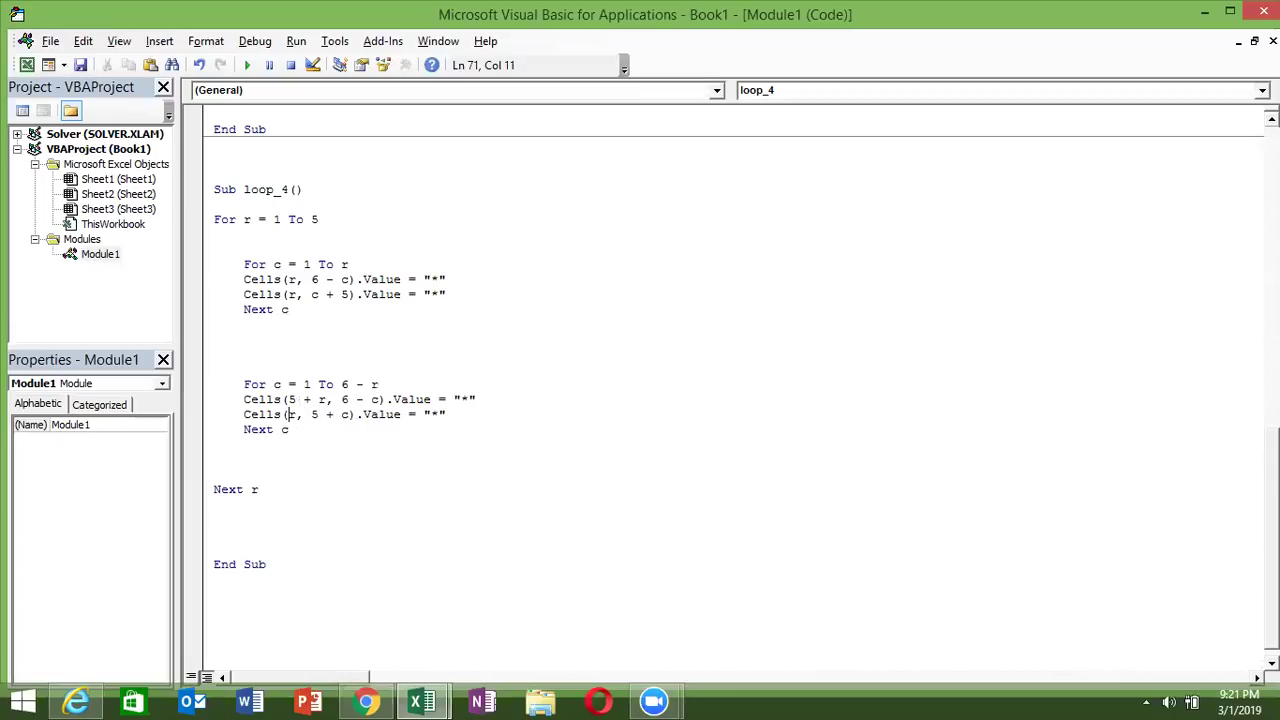
pyautogui.write('5+')
pyautogui.click(377, 443)
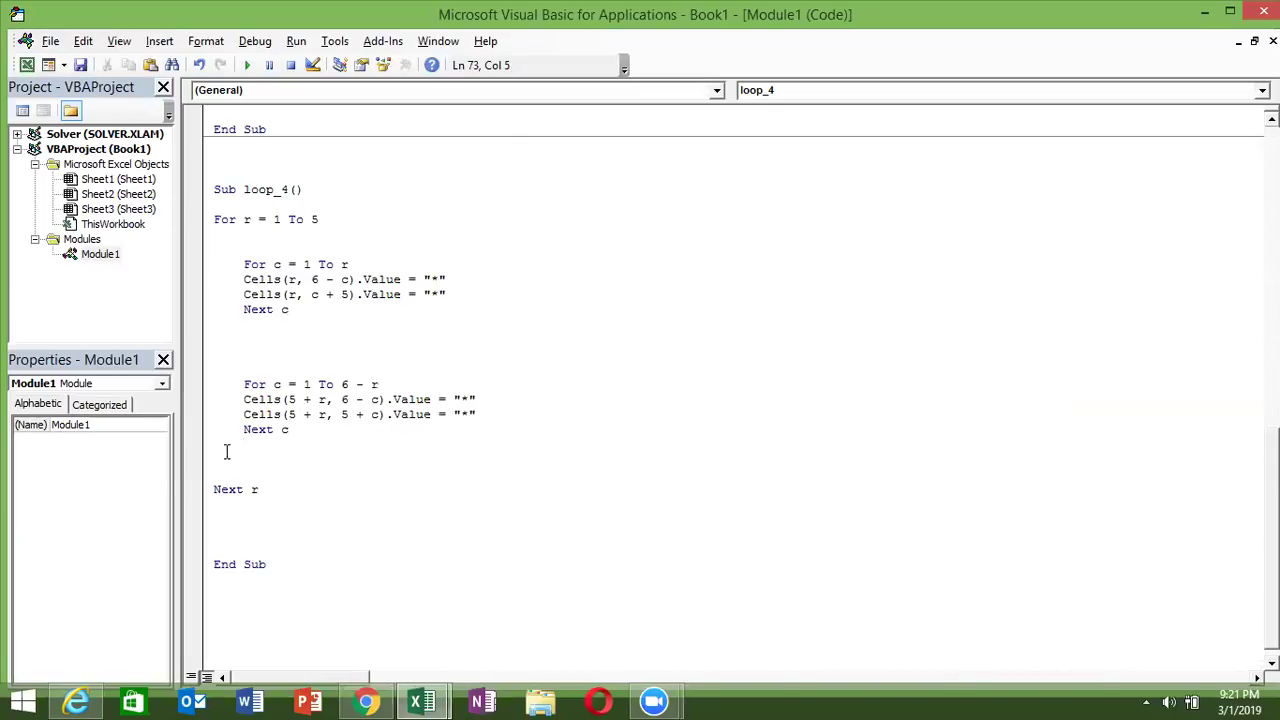
pyautogui.hotkey('alt', 'F11')
# Step: Clear A1:K11, rerun loop_4 to draw the asterisk diamond in A1:J10, and return to the editor
pyautogui.moveTo(198, 398); pyautogui.dragTo(24, 190)
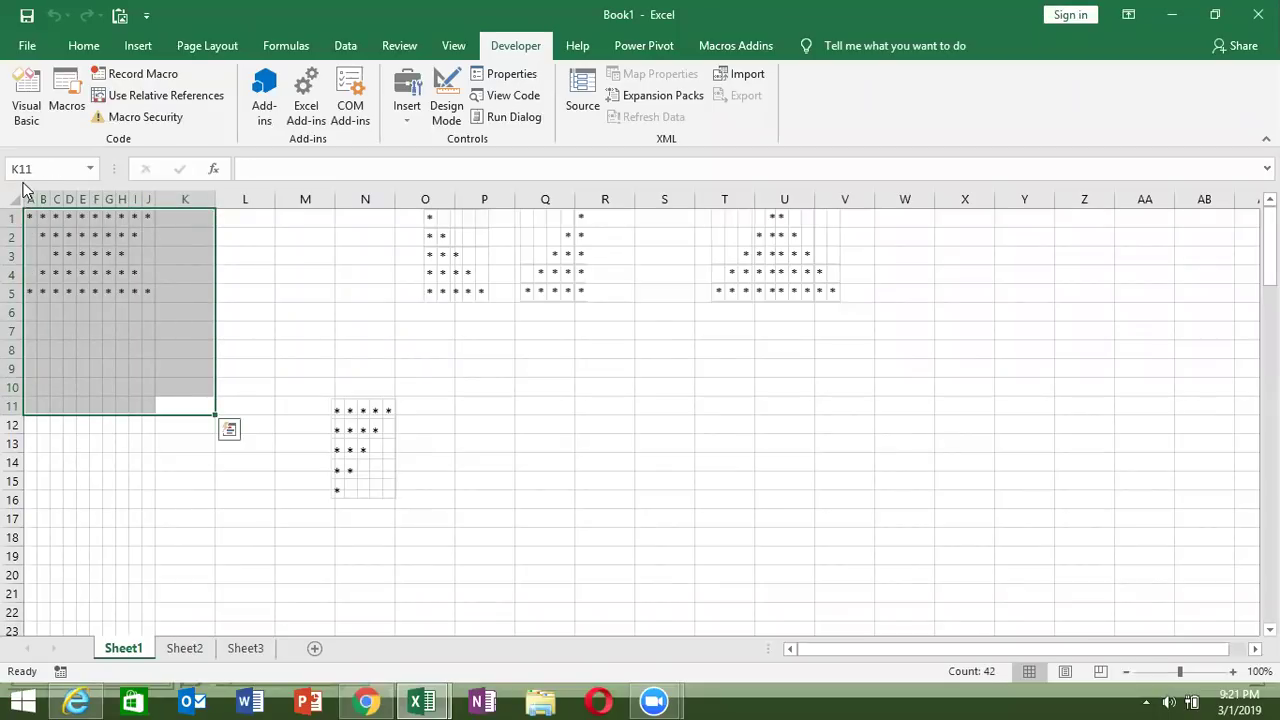
pyautogui.press('Delete')
pyautogui.hotkey('alt', 'F11')
pyautogui.click(348, 416)
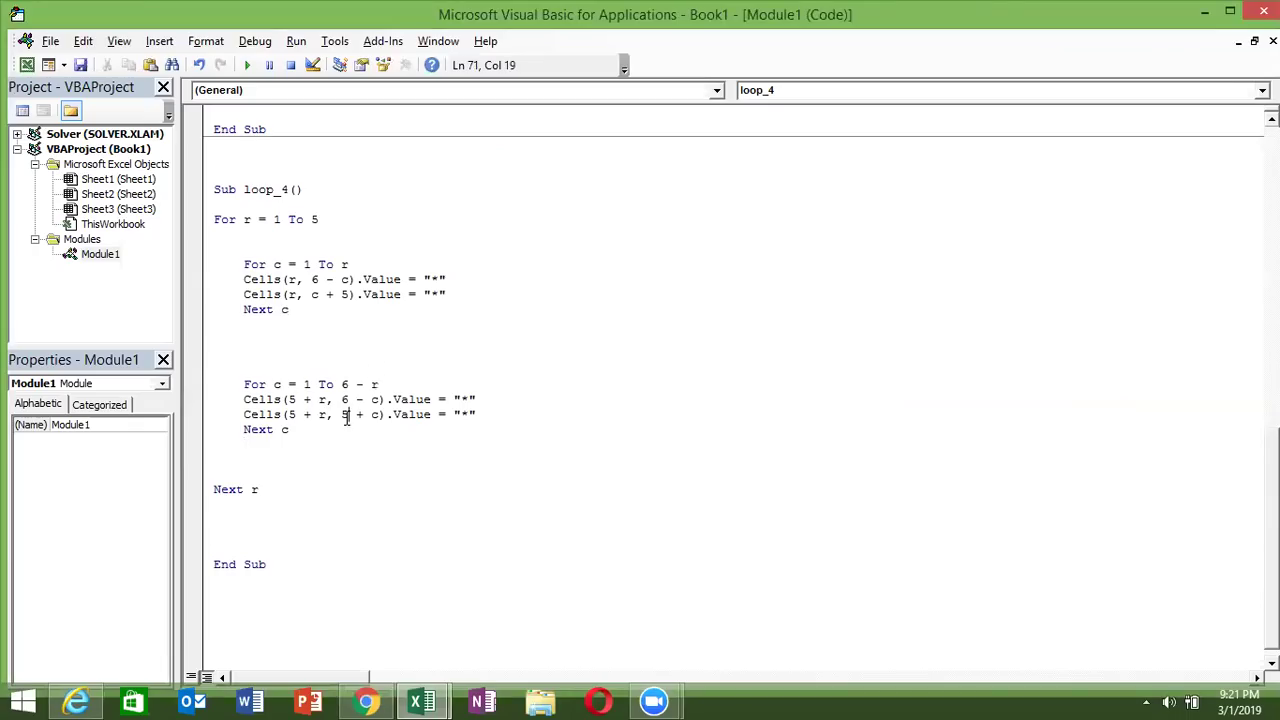
pyautogui.click(252, 66)
pyautogui.hotkey('alt', 'F11')
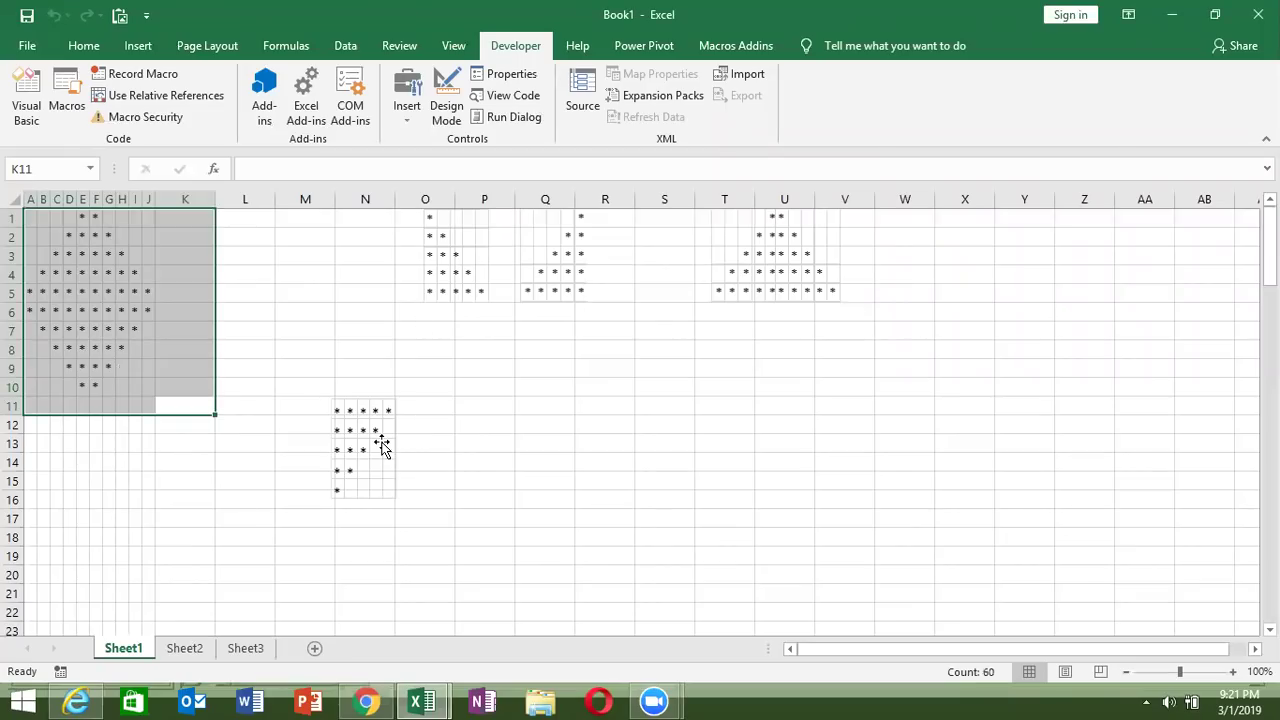
pyautogui.click(416, 375)
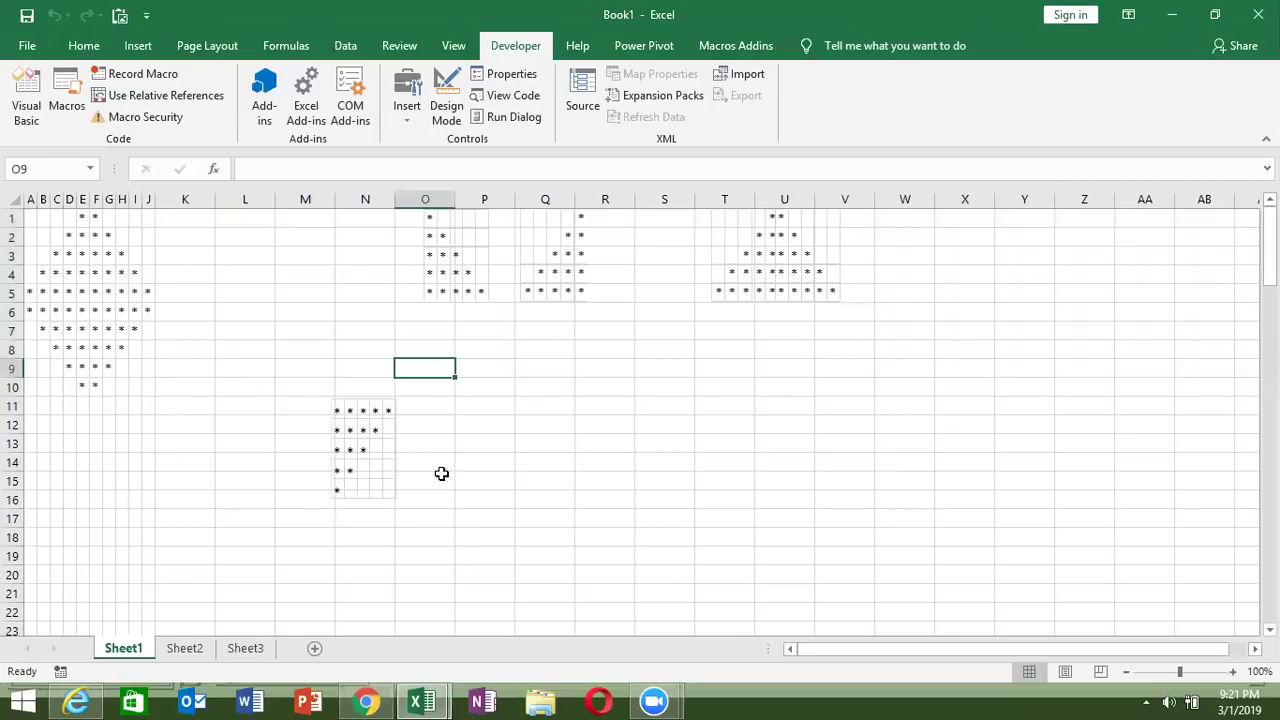
pyautogui.hotkey('alt', 'F11')
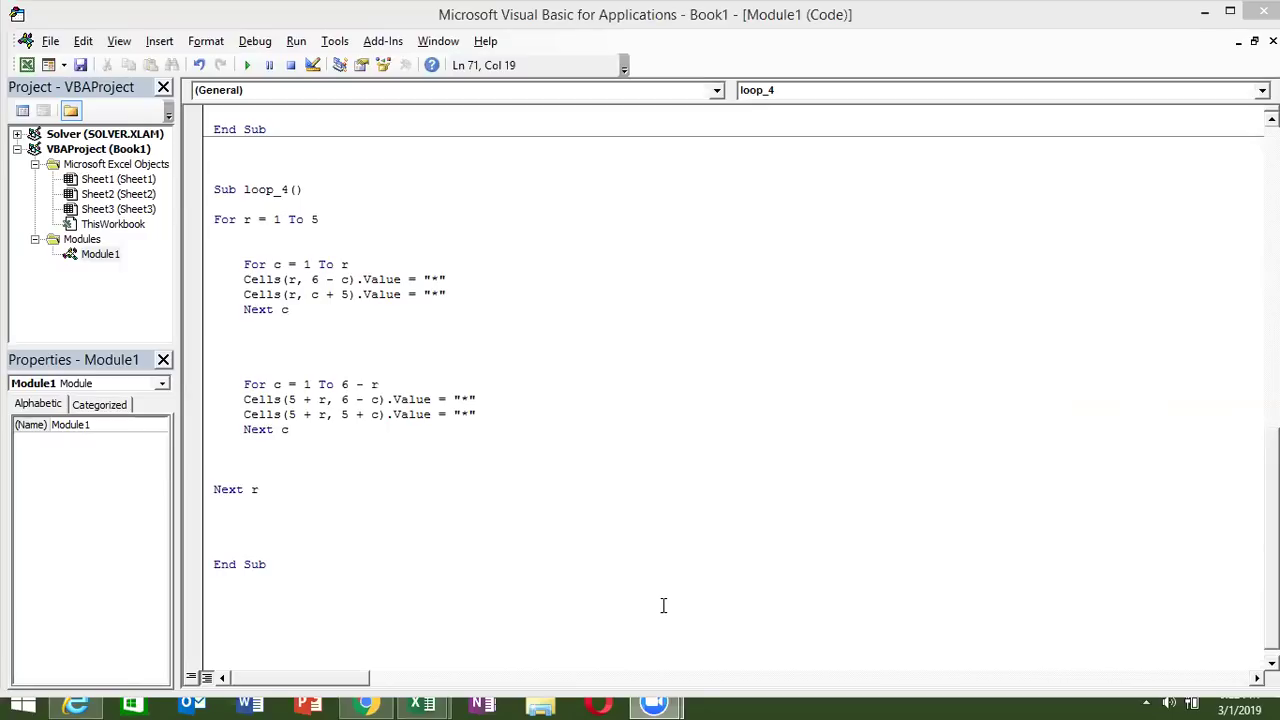
# Step: Enter a first name in cell A1 of Sheet2
pyautogui.click(277, 499)
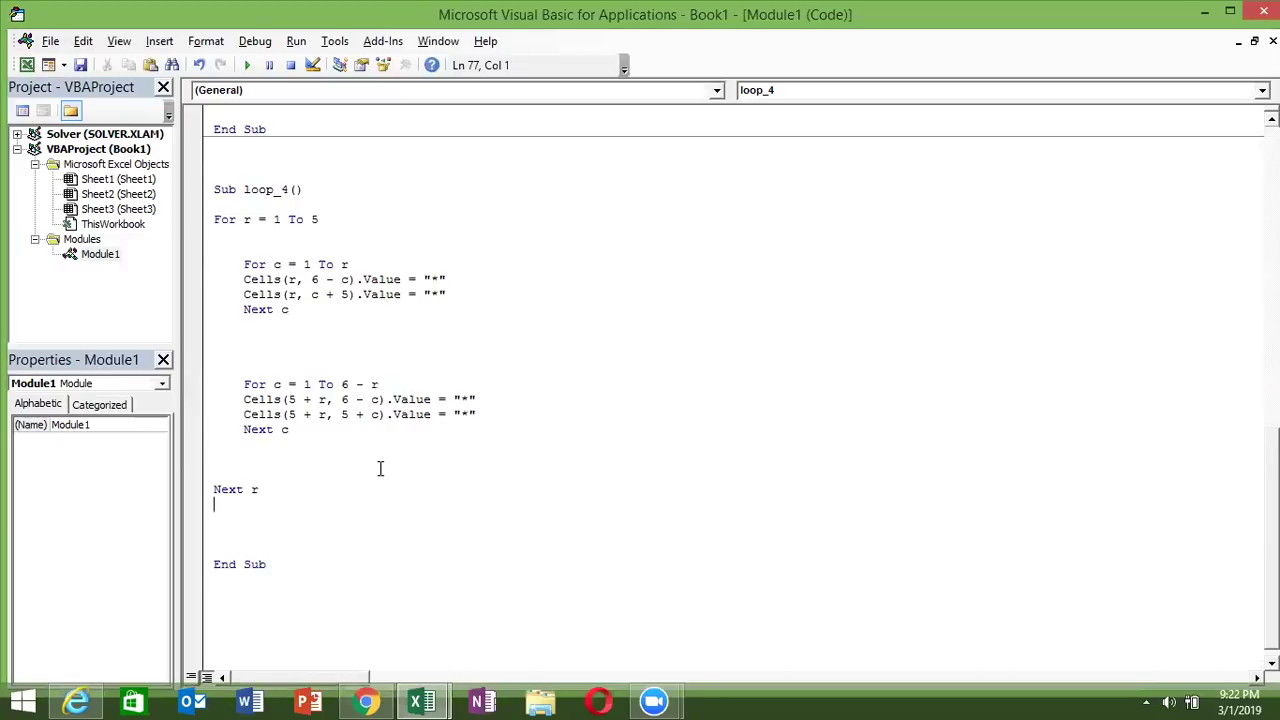
pyautogui.hotkey('alt', 'Tab')
pyautogui.hotkey('alt', 'Tab')
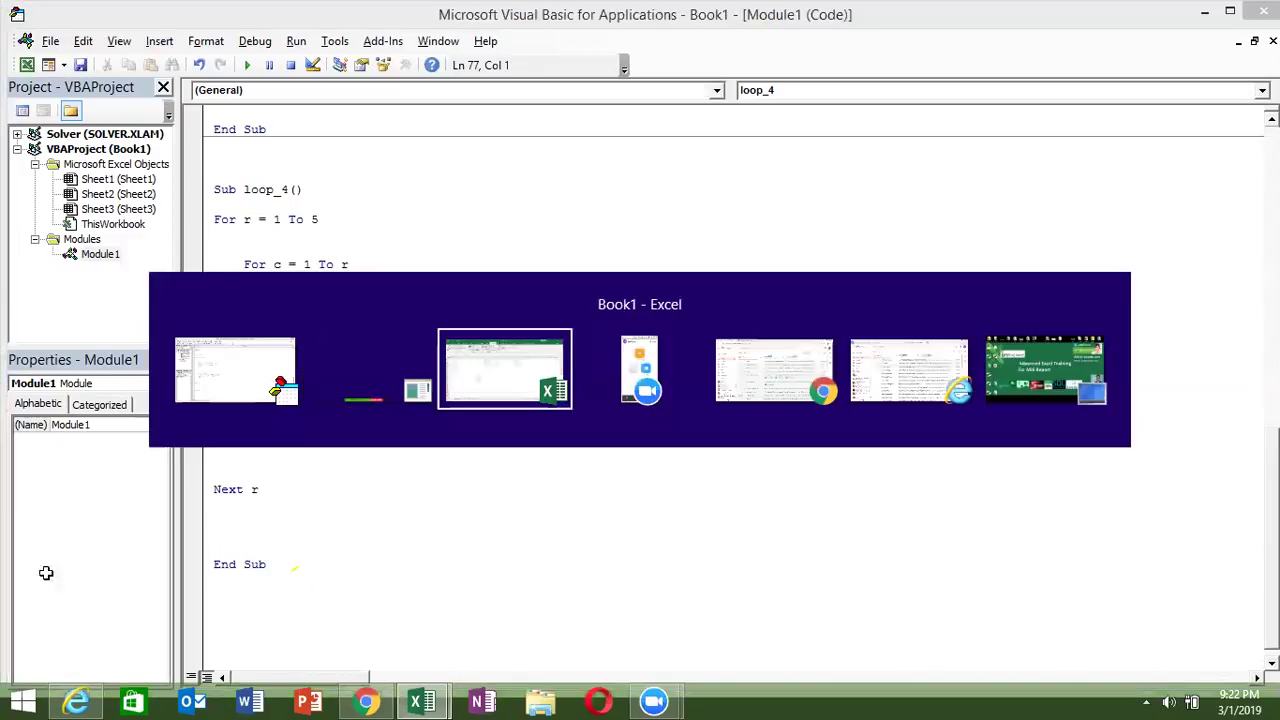
pyautogui.click(183, 650)
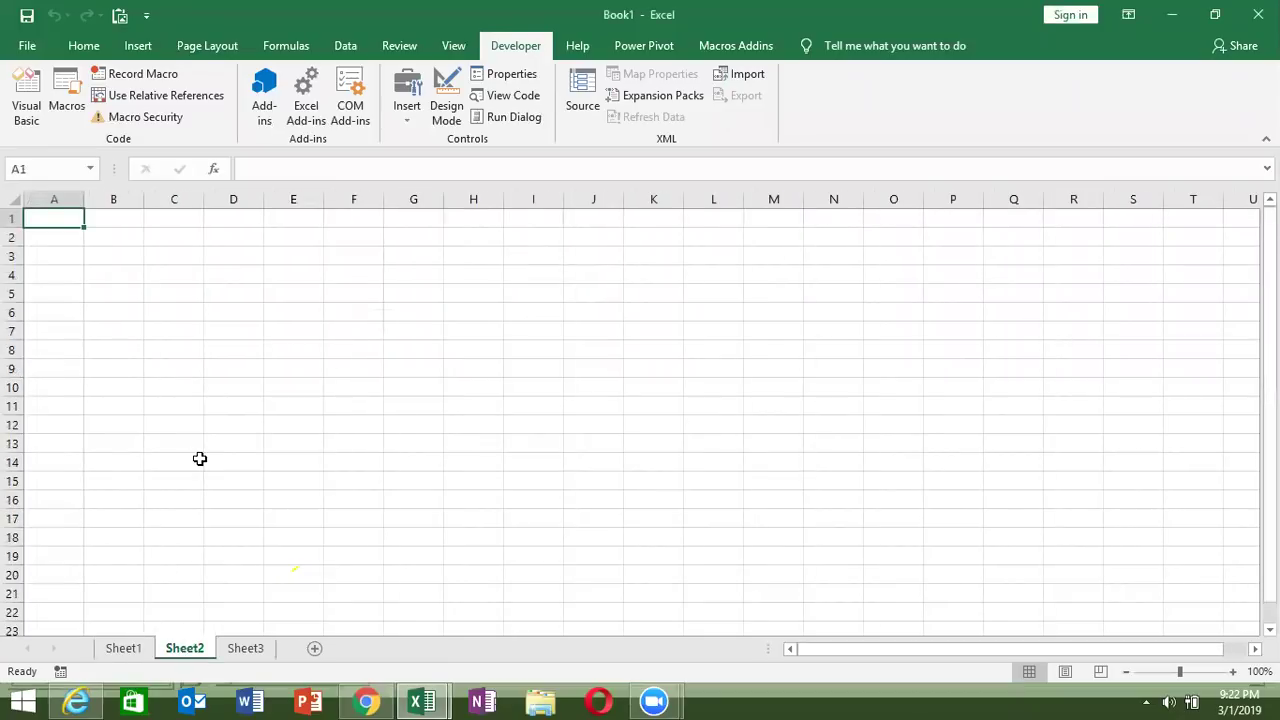
pyautogui.write('S')
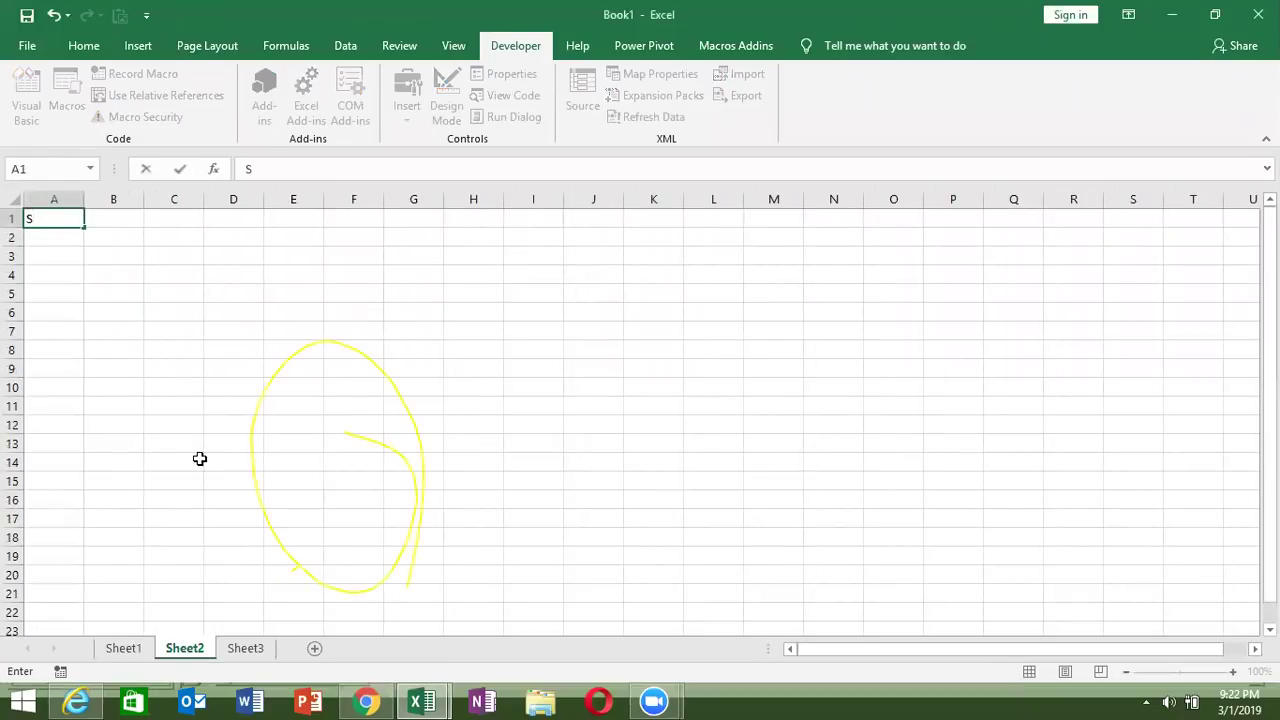
pyautogui.write('ujeet')
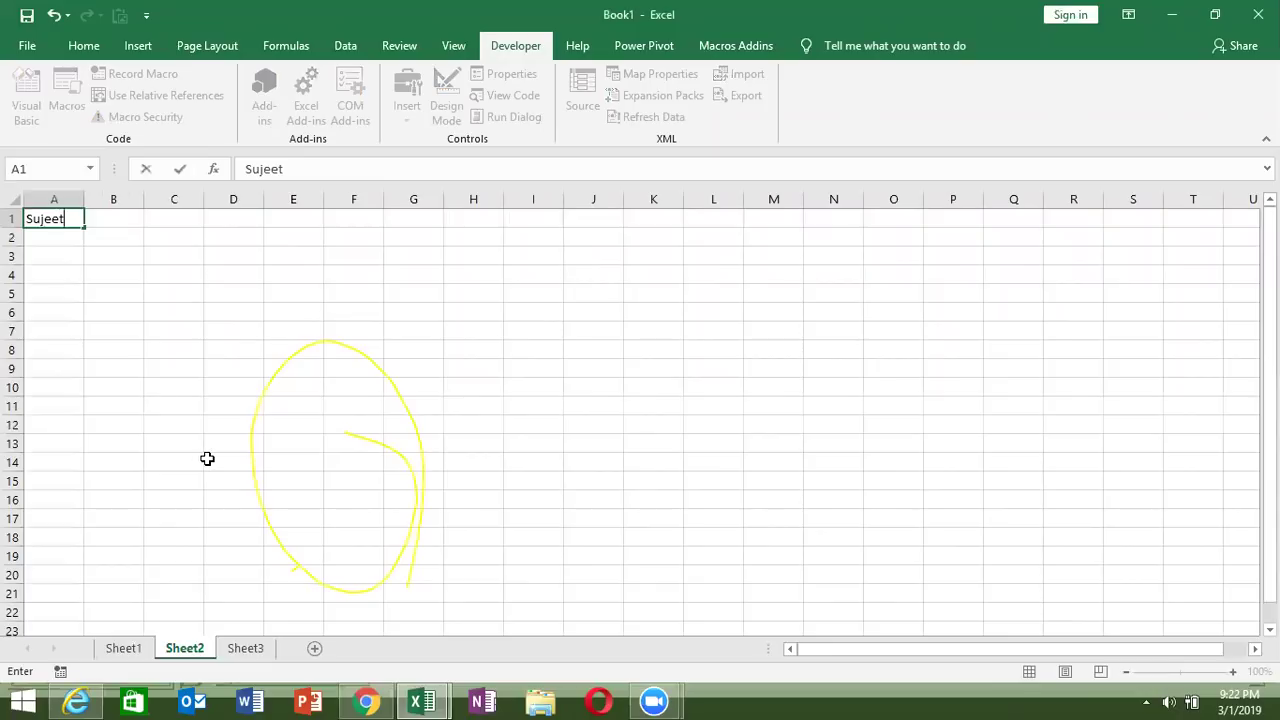
pyautogui.press('Return')
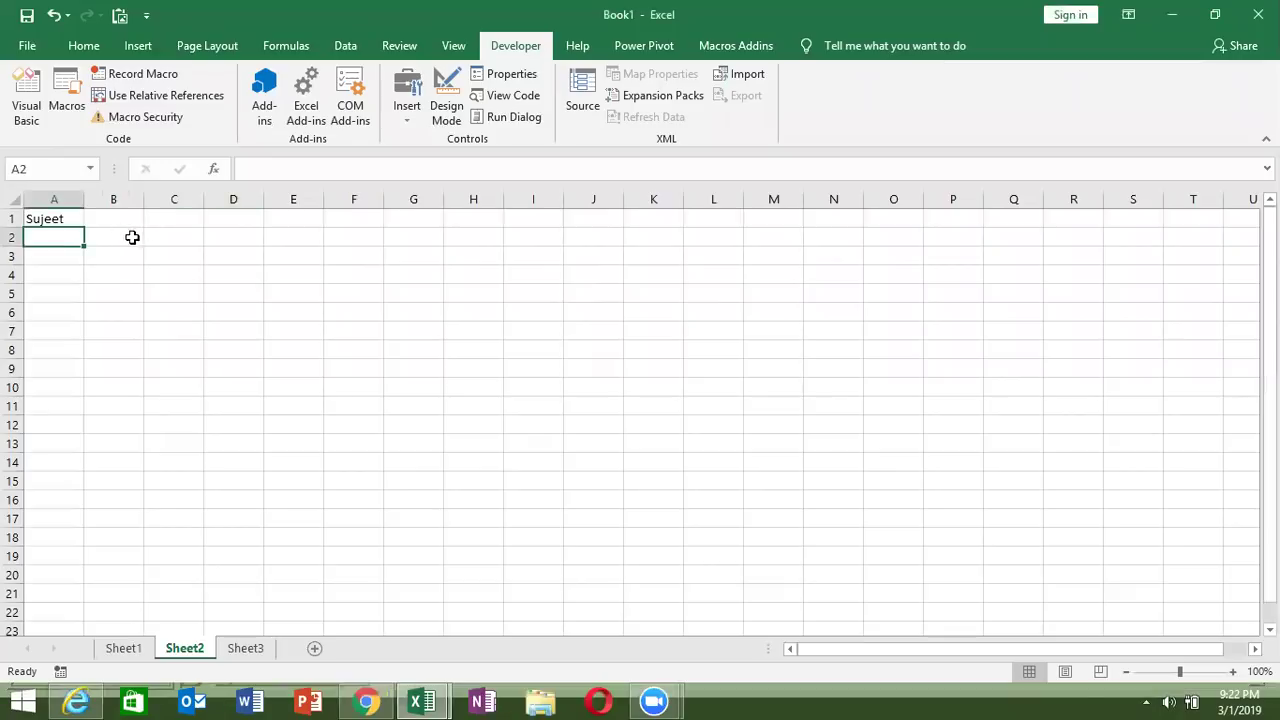
# Step: Fill B1:B6 with the name's prefixes, growing by one letter per row
pyautogui.press('Up')
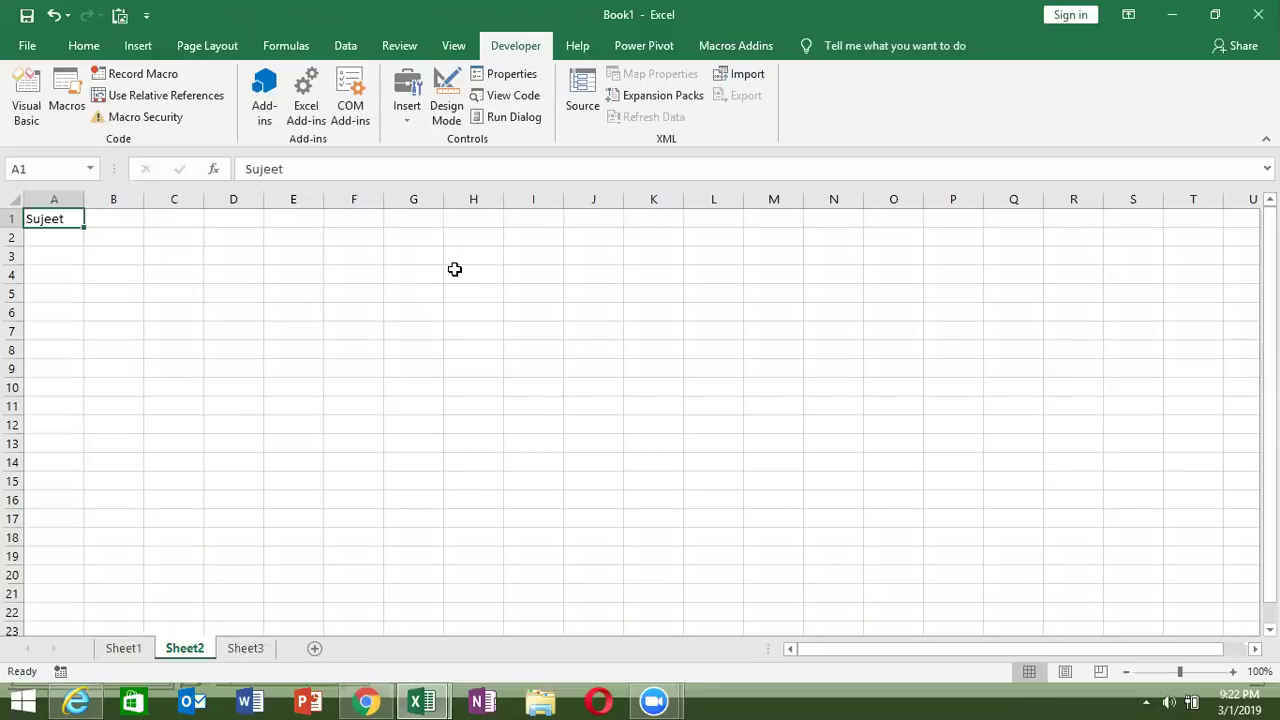
pyautogui.press('Right')
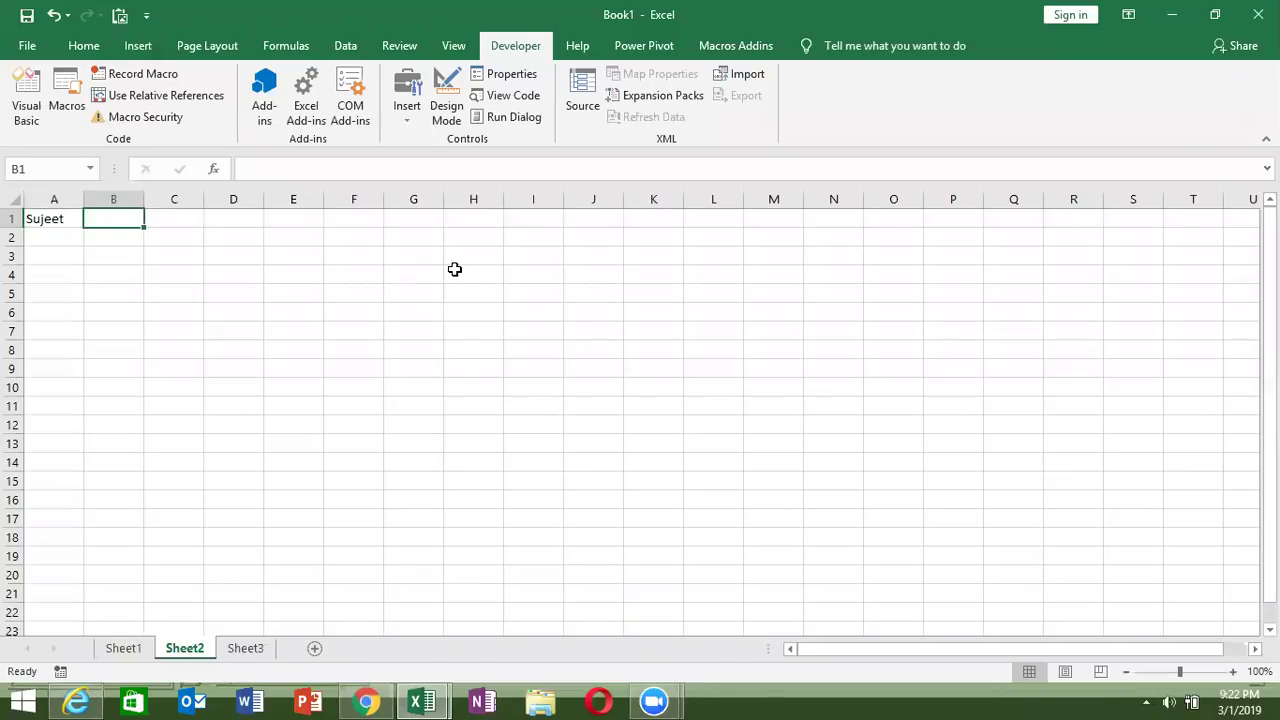
pyautogui.write('S')
pyautogui.press('Return')
pyautogui.write('Su')
pyautogui.press('Return')
pyautogui.write('Suj')
pyautogui.press('Return')
pyautogui.write('Suje')
pyautogui.press('Return')
pyautogui.write('Sujee')
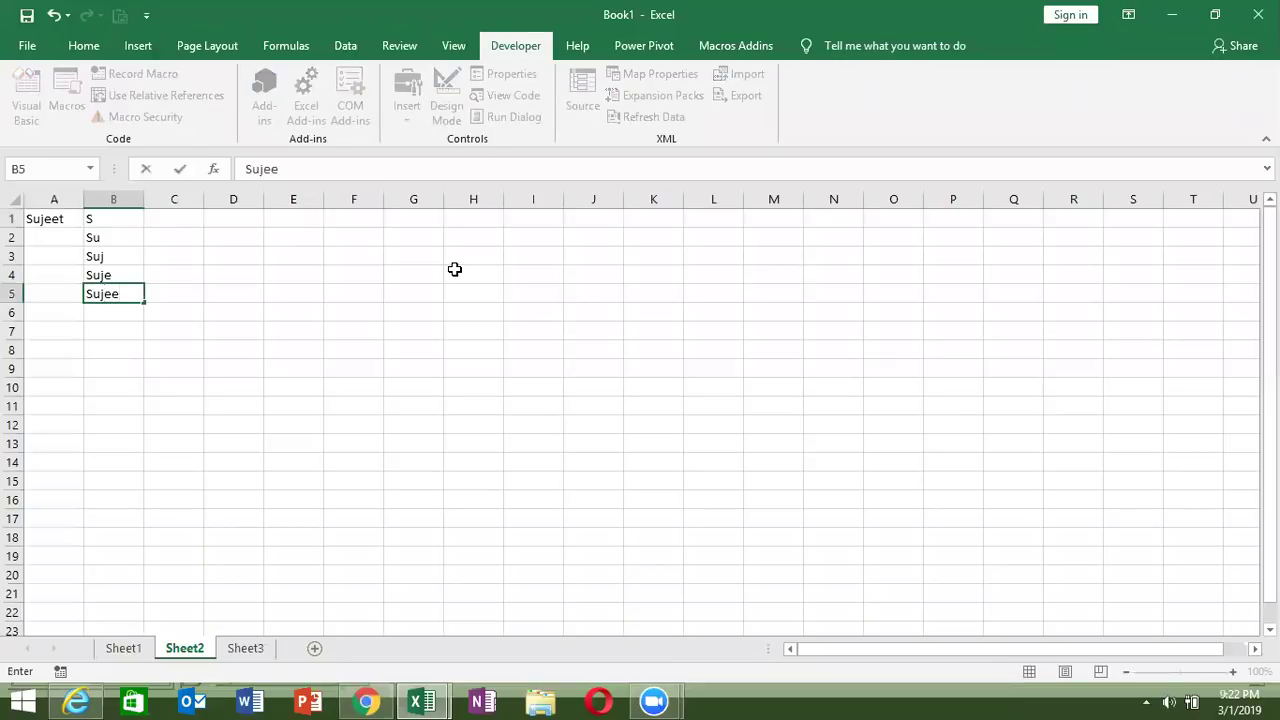
pyautogui.press('Return')
pyautogui.write('Suj')
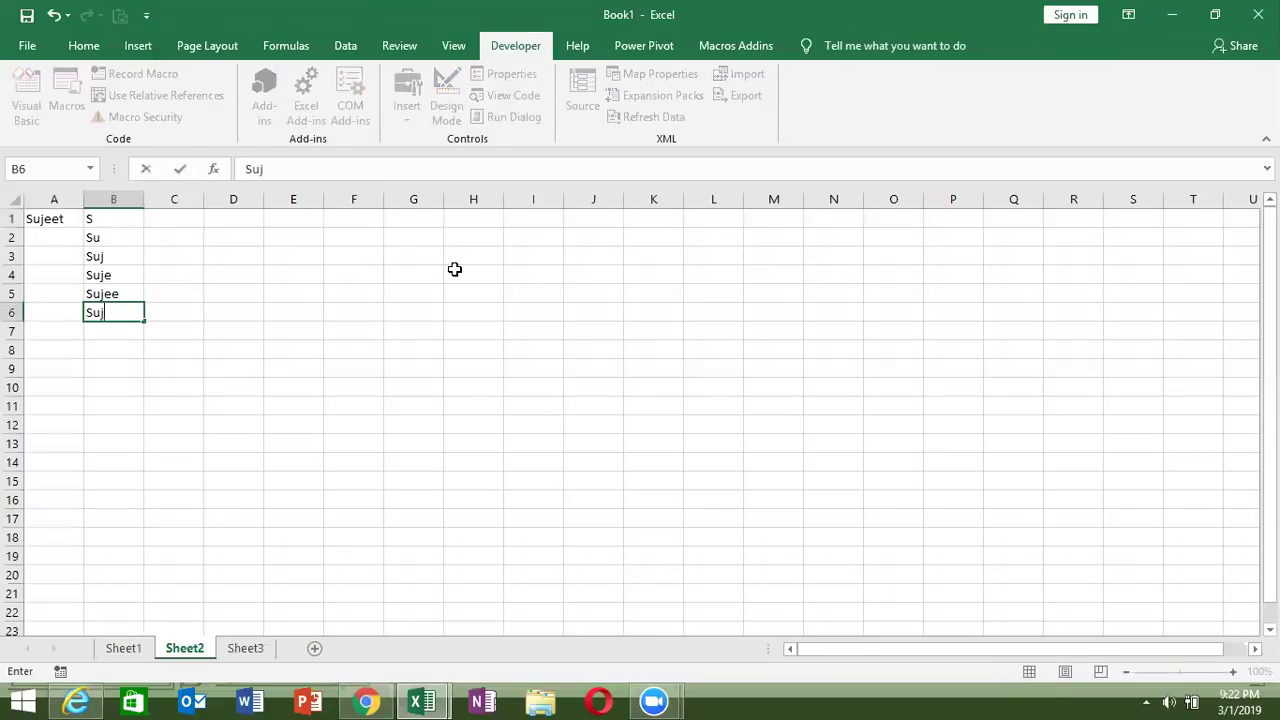
pyautogui.write('eet')
pyautogui.press('Return')
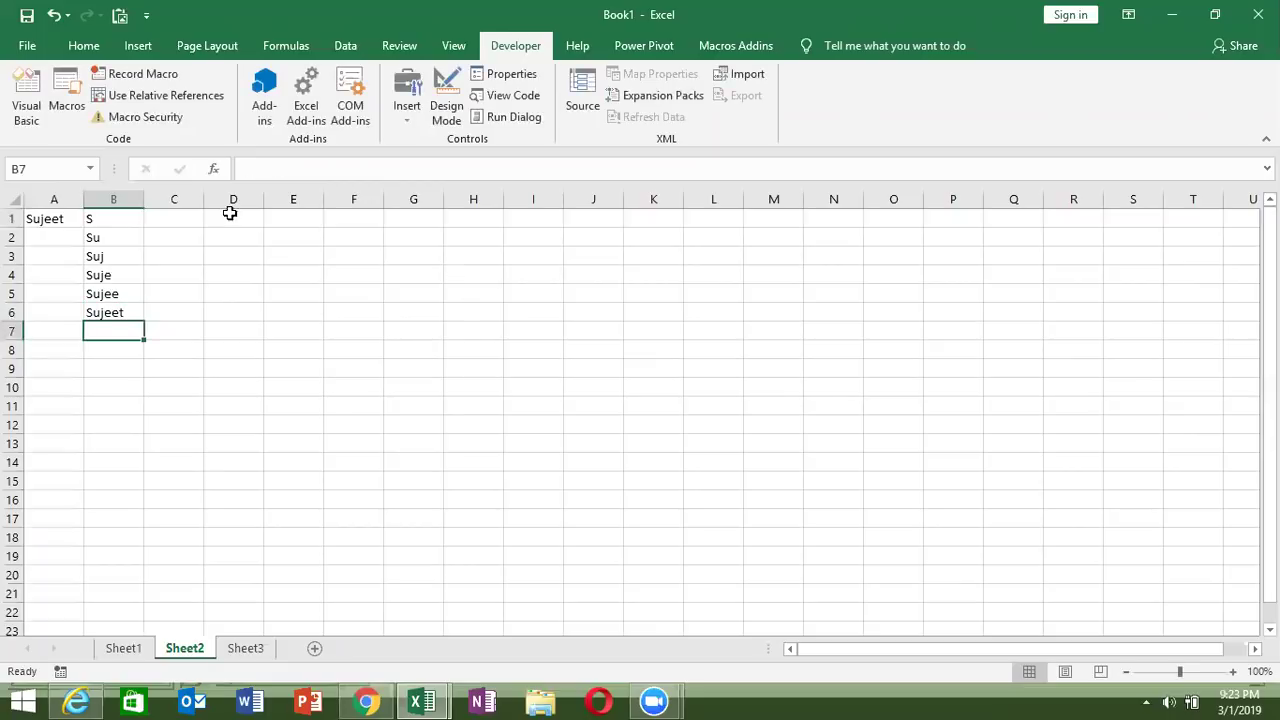
pyautogui.click(236, 215)
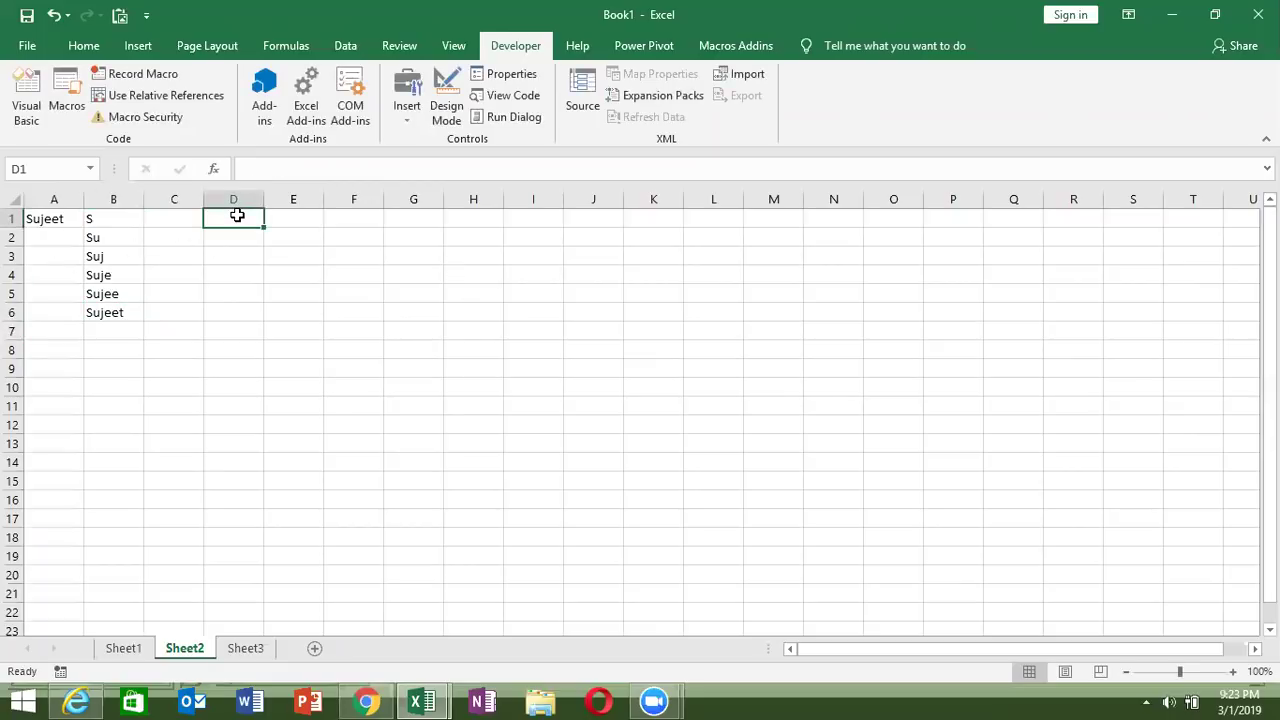
# Step: Add a new Sub loop_6() procedure below the last End Sub
pyautogui.hotkey('alt', 'Tab')
pyautogui.click(334, 566)
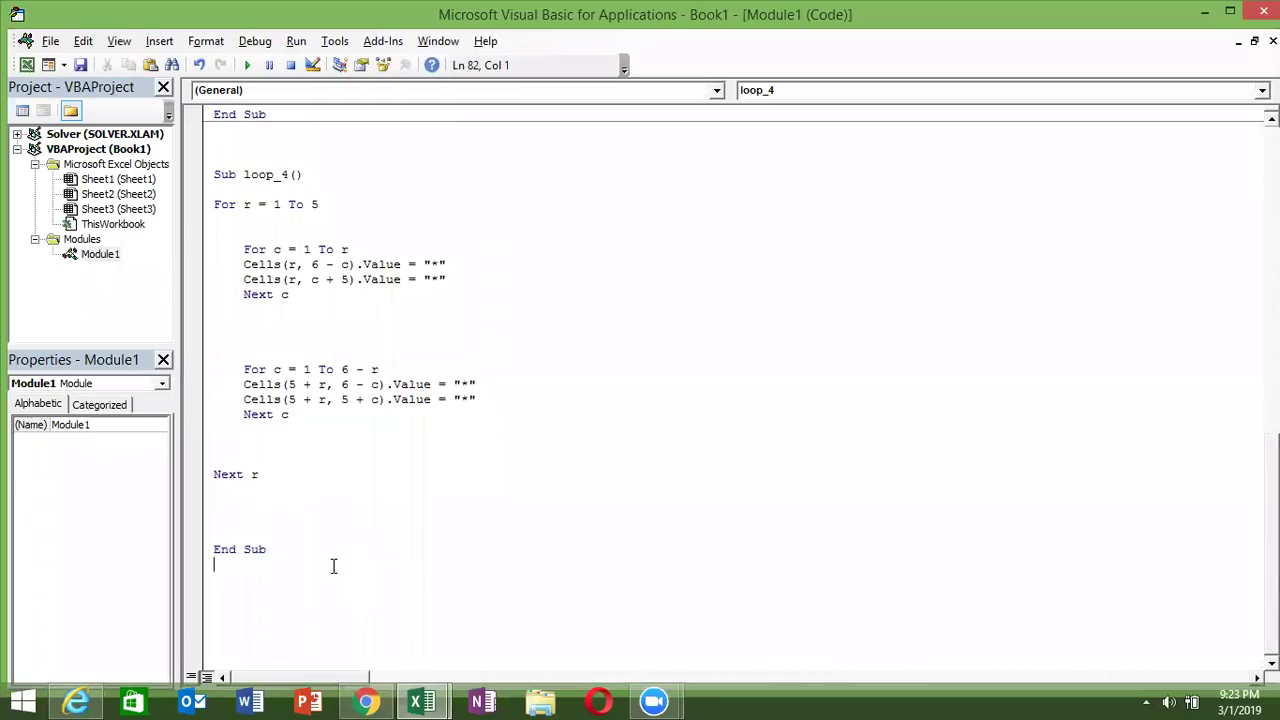
pyautogui.press('Return')
pyautogui.press('Return')
pyautogui.press('Return')
pyautogui.press('Return')
pyautogui.press('Return')
pyautogui.press('Return')
pyautogui.press('Return')
pyautogui.press('BackSpace')
pyautogui.press('BackSpace')
pyautogui.press('BackSpace')
pyautogui.press('BackSpace')
pyautogui.press('BackSpace')
pyautogui.press('BackSpace')
pyautogui.press('BackSpace')
pyautogui.press('BackSpace')
pyautogui.press('BackSpace')
pyautogui.press('BackSpace')
pyautogui.press('BackSpace')
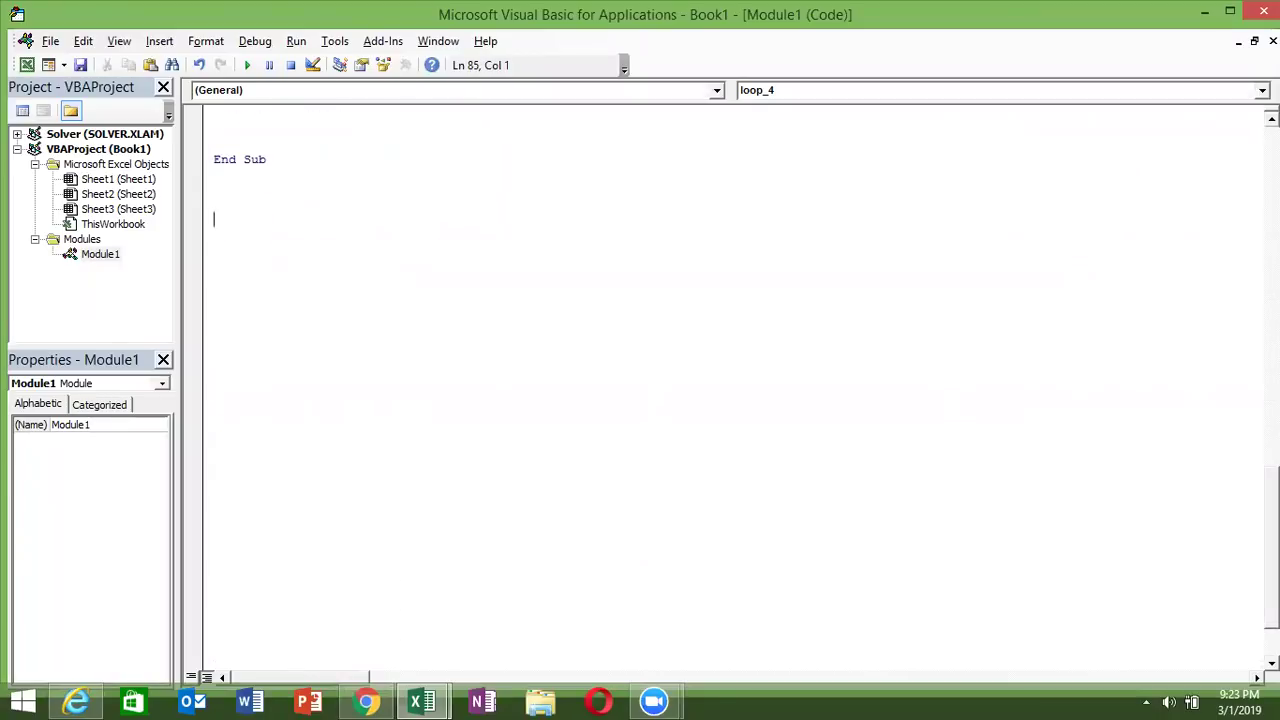
pyautogui.write('sub ')
pyautogui.write('loop_6()')
pyautogui.press('Return')
pyautogui.press('Return')
pyautogui.press('Return')
pyautogui.press('Return')
pyautogui.press('Up')
pyautogui.press('Up')
pyautogui.write('for i ')
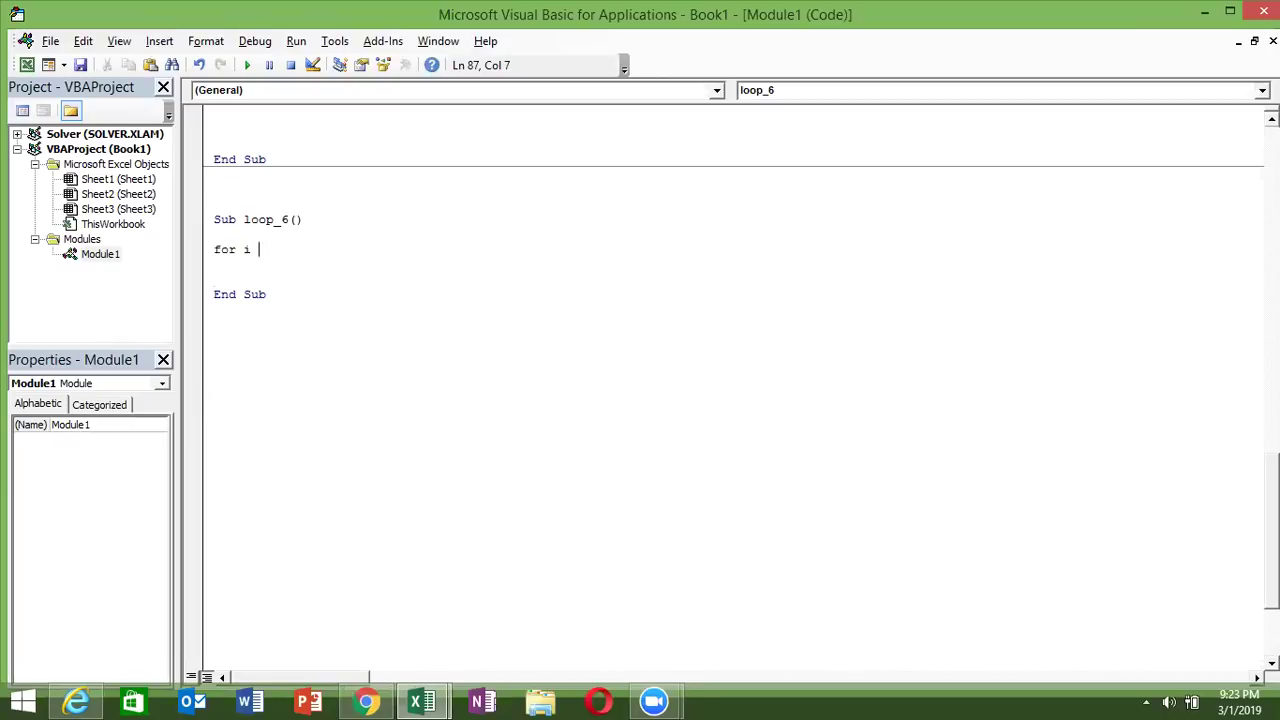
pyautogui.write('= 1 to')
pyautogui.press('BackSpace')
pyautogui.press('BackSpace')
pyautogui.press('BackSpace')
pyautogui.press('BackSpace')
pyautogui.press('BackSpace')
pyautogui.press('BackSpace')
pyautogui.press('BackSpace')
pyautogui.press('Return')
pyautogui.press('Return')
pyautogui.press('Return')
pyautogui.press('Up')
pyautogui.press('Up')
pyautogui.press('Up')
# Step: Declare Dim s As String in loop_6 and assign the first name in quotes to s
pyautogui.write('dim r as ')
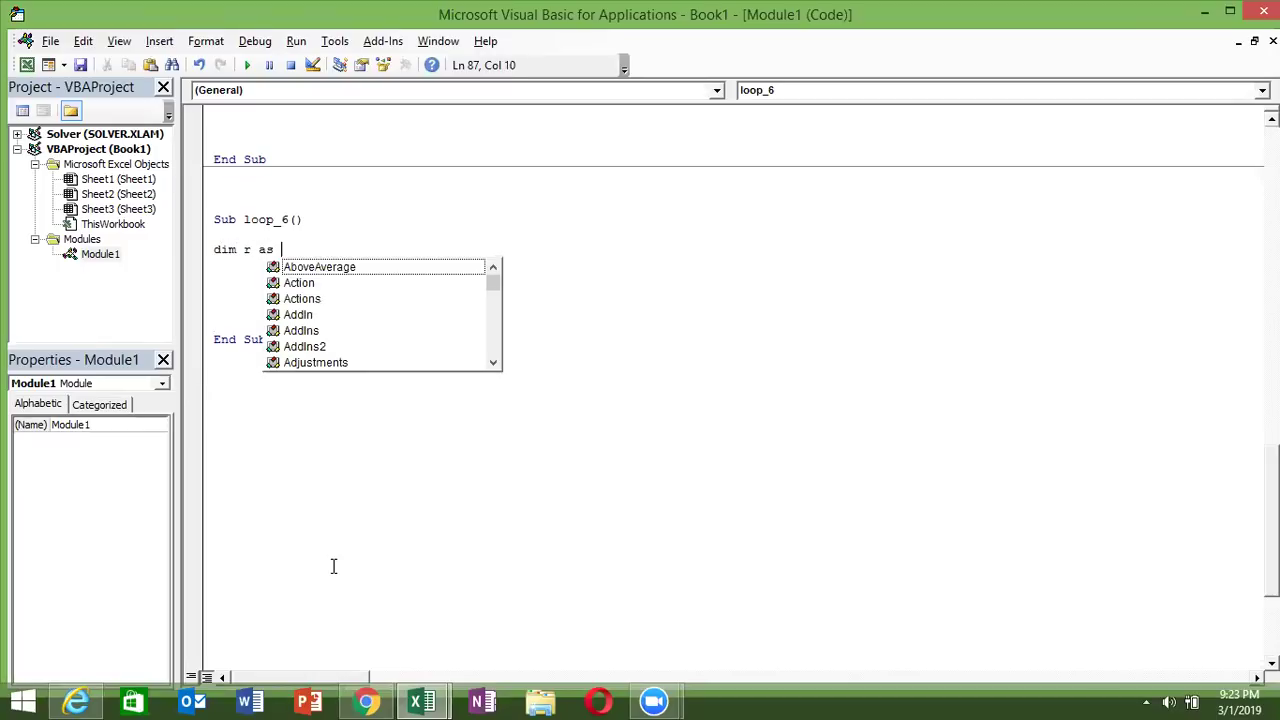
pyautogui.write('str')
pyautogui.press('BackSpace')
pyautogui.press('BackSpace')
pyautogui.press('BackSpace')
pyautogui.press('BackSpace')
pyautogui.press('BackSpace')
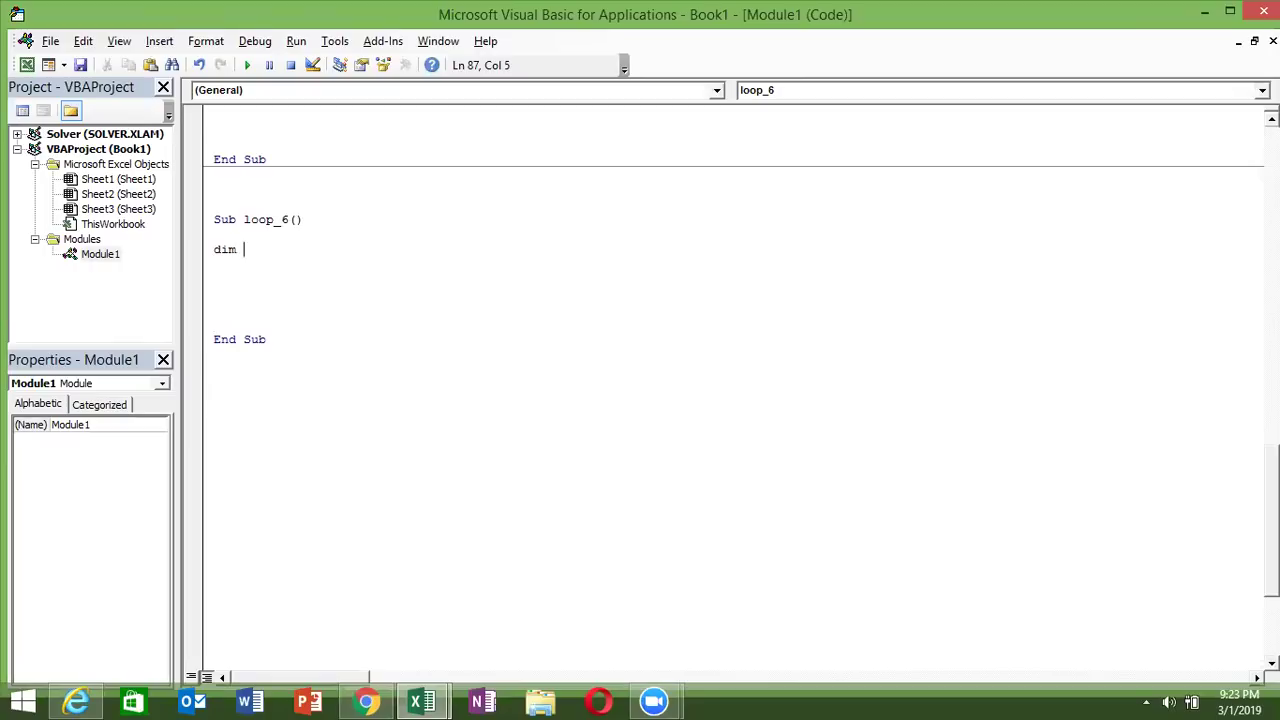
pyautogui.write('s as ')
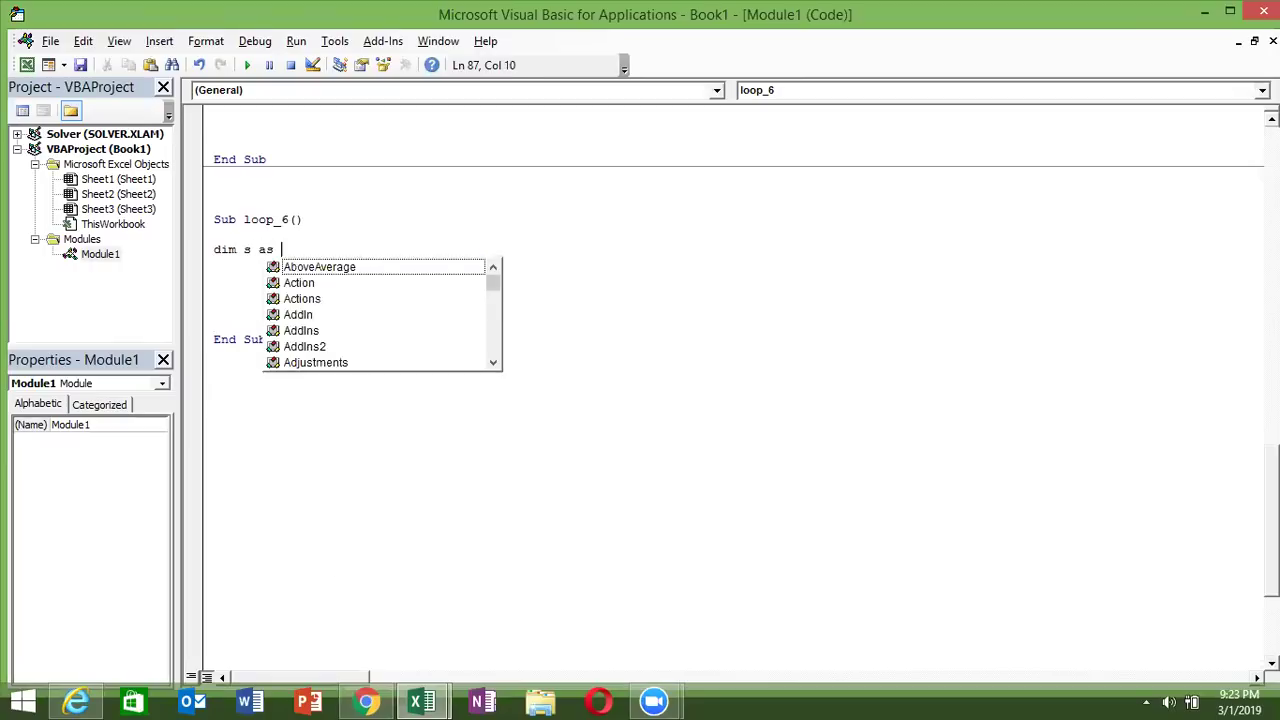
pyautogui.write('str')
pyautogui.press('Tab')
pyautogui.press('Return')
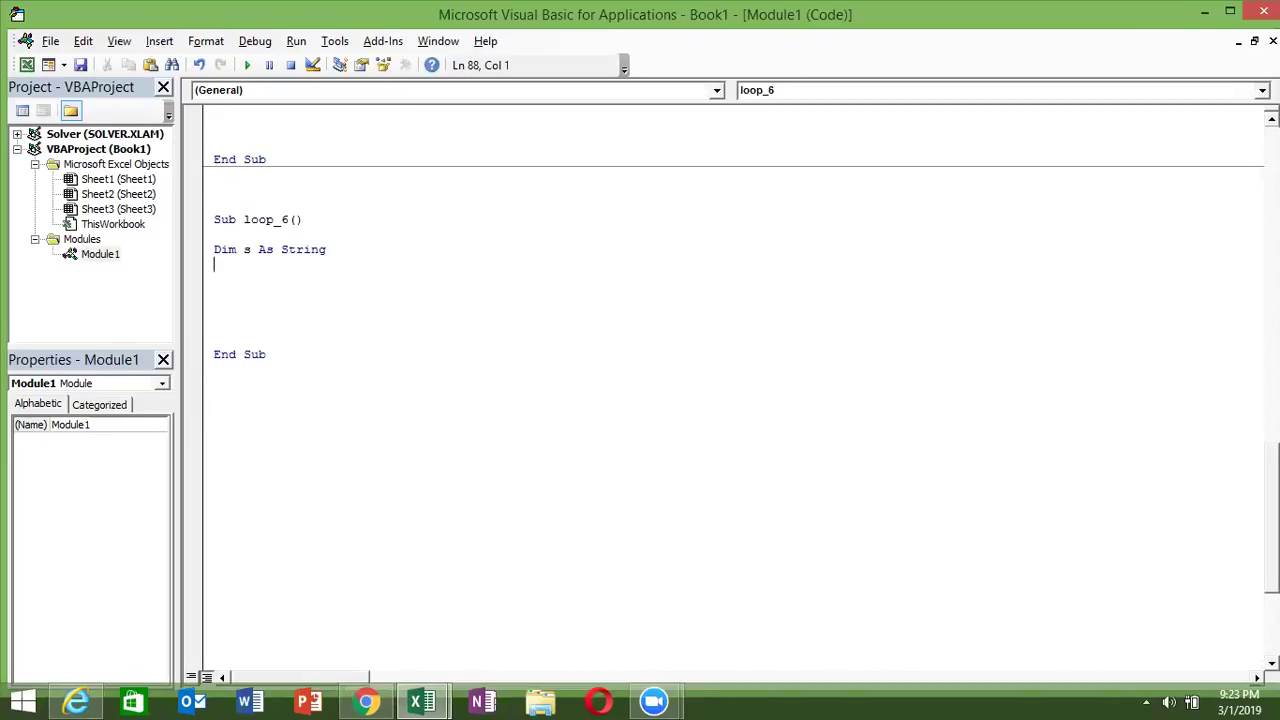
pyautogui.press('Return')
pyautogui.write('s ')
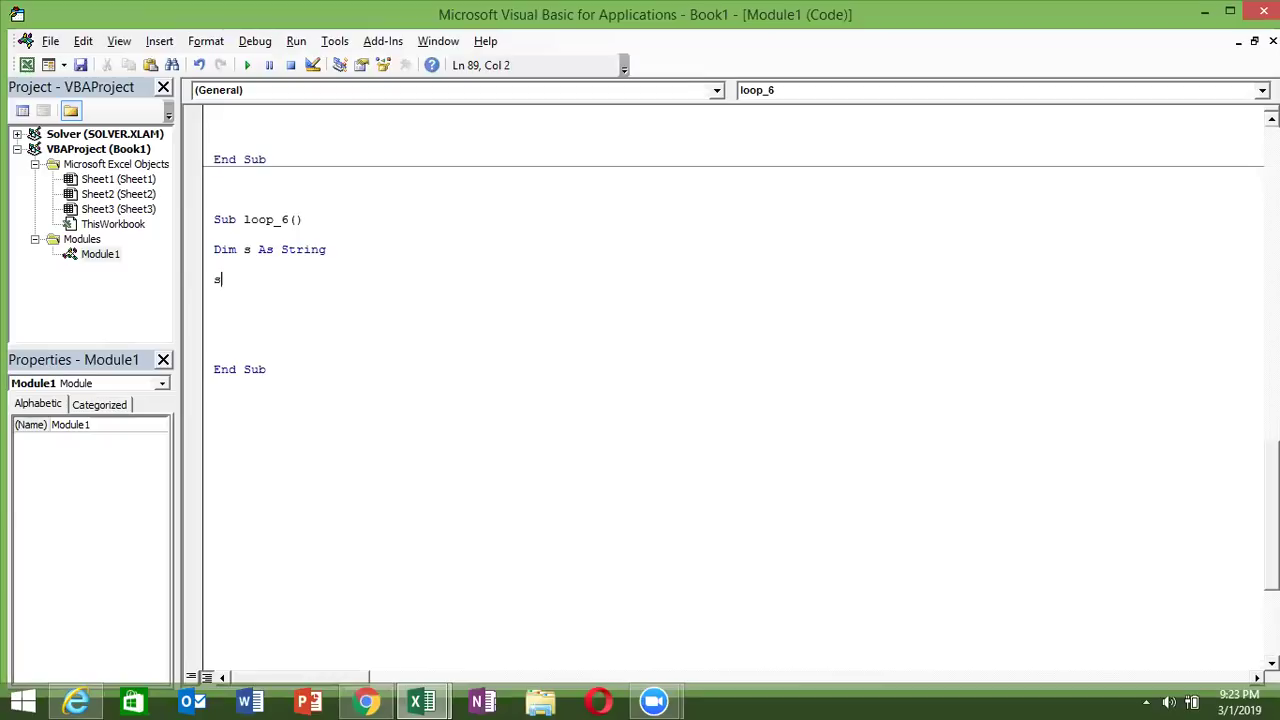
pyautogui.write('= "Sujeet"')
# Step: Add a For i = 1 To Len(c) … Next i loop to loop_6
pyautogui.press('Return')
pyautogui.press('Return')
pyautogui.press('Return')
pyautogui.write('for ')
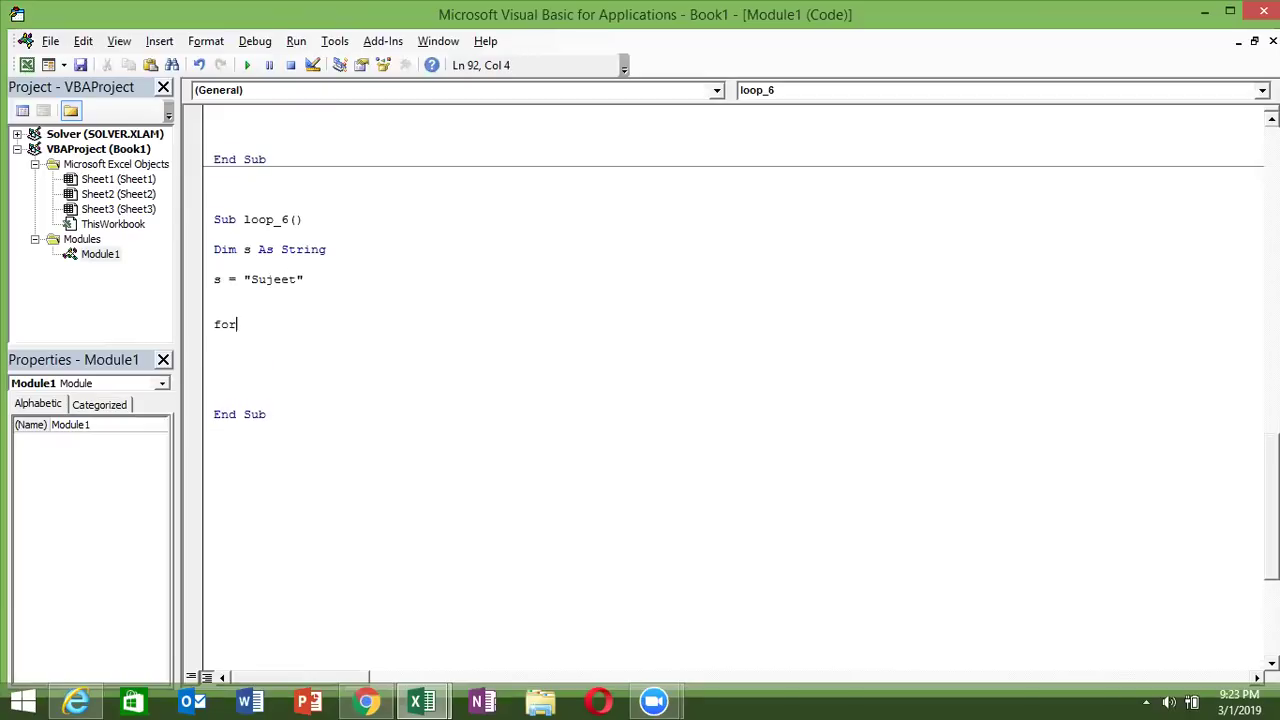
pyautogui.write('i = 1 to le')
pyautogui.write('n(')
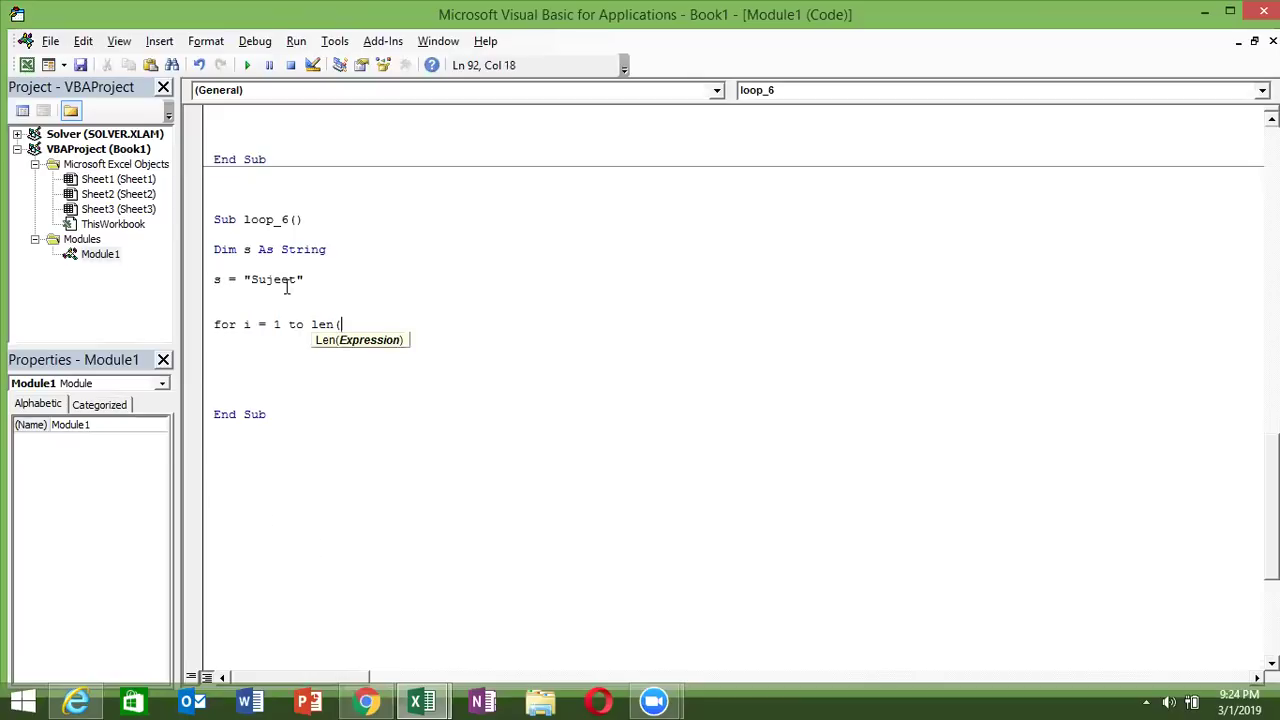
pyautogui.write('6')
pyautogui.write(')')
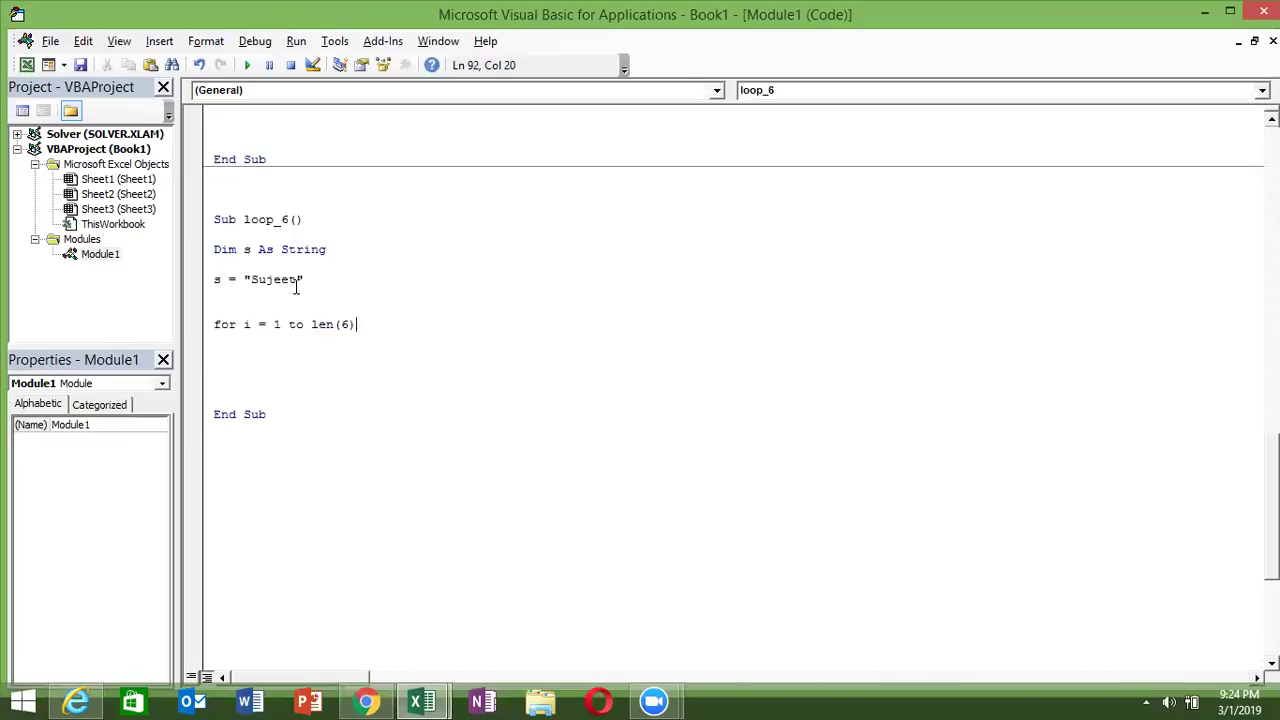
pyautogui.press('BackSpace')
pyautogui.press('BackSpace')
pyautogui.write('c)')
pyautogui.press('Return')
pyautogui.press('Return')
pyautogui.press('Return')
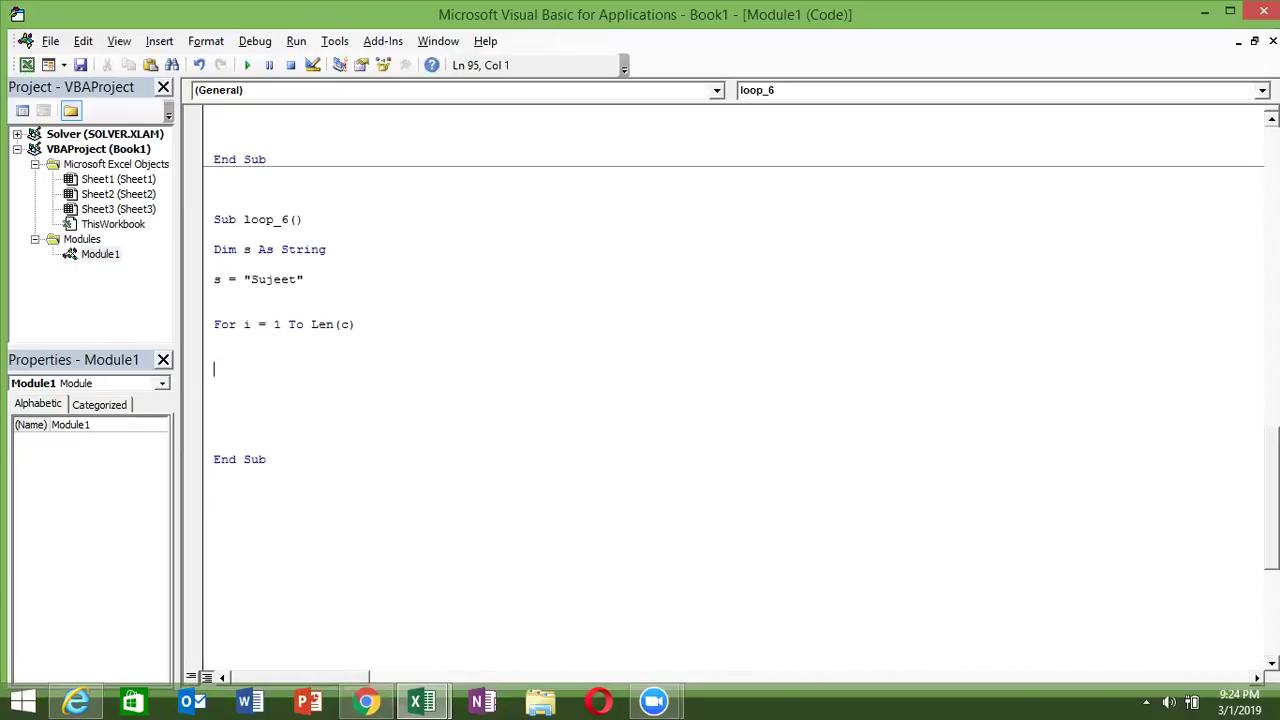
pyautogui.write('Next i')
pyautogui.press('Return')
pyautogui.press('Up')
pyautogui.press('Return')
pyautogui.press('Up')
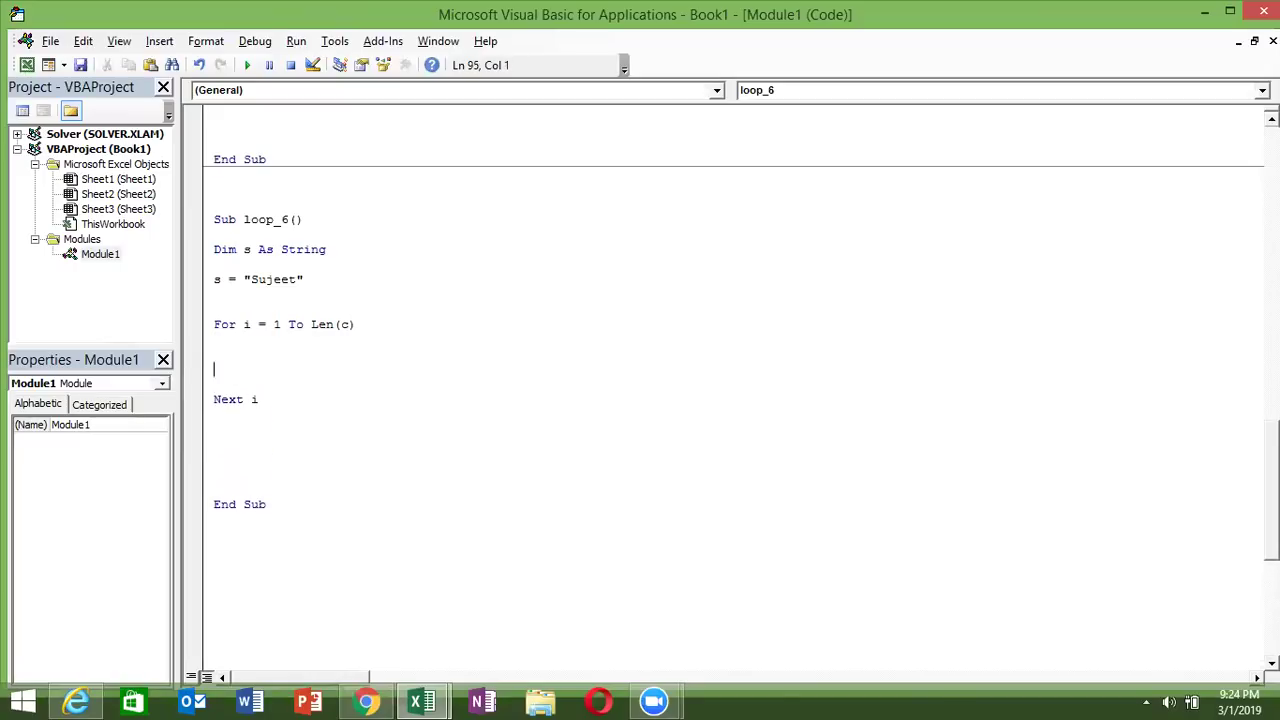
pyautogui.hotkey('alt', 'Tab')
pyautogui.hotkey('alt', 'Tab')
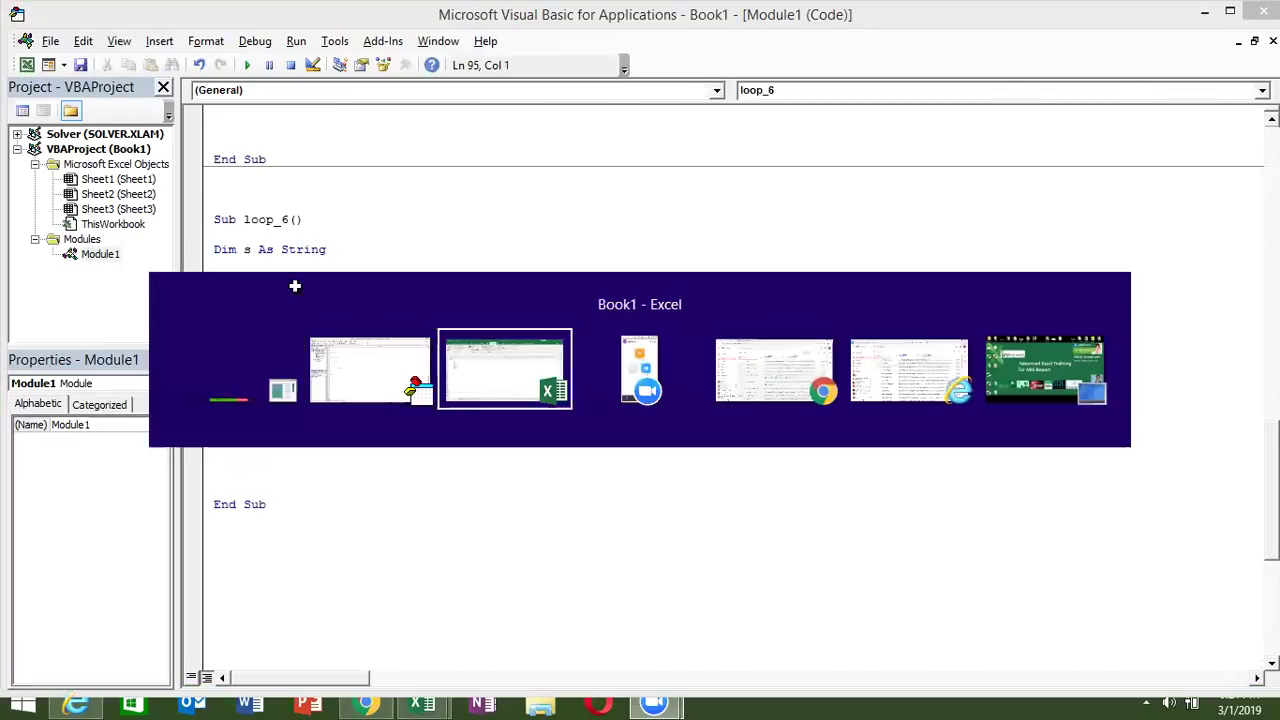
pyautogui.hotkey('alt', 'Tab')
pyautogui.hotkey('alt', 'Tab')
pyautogui.press('Return')
pyautogui.press('Up')
pyautogui.press('Up')
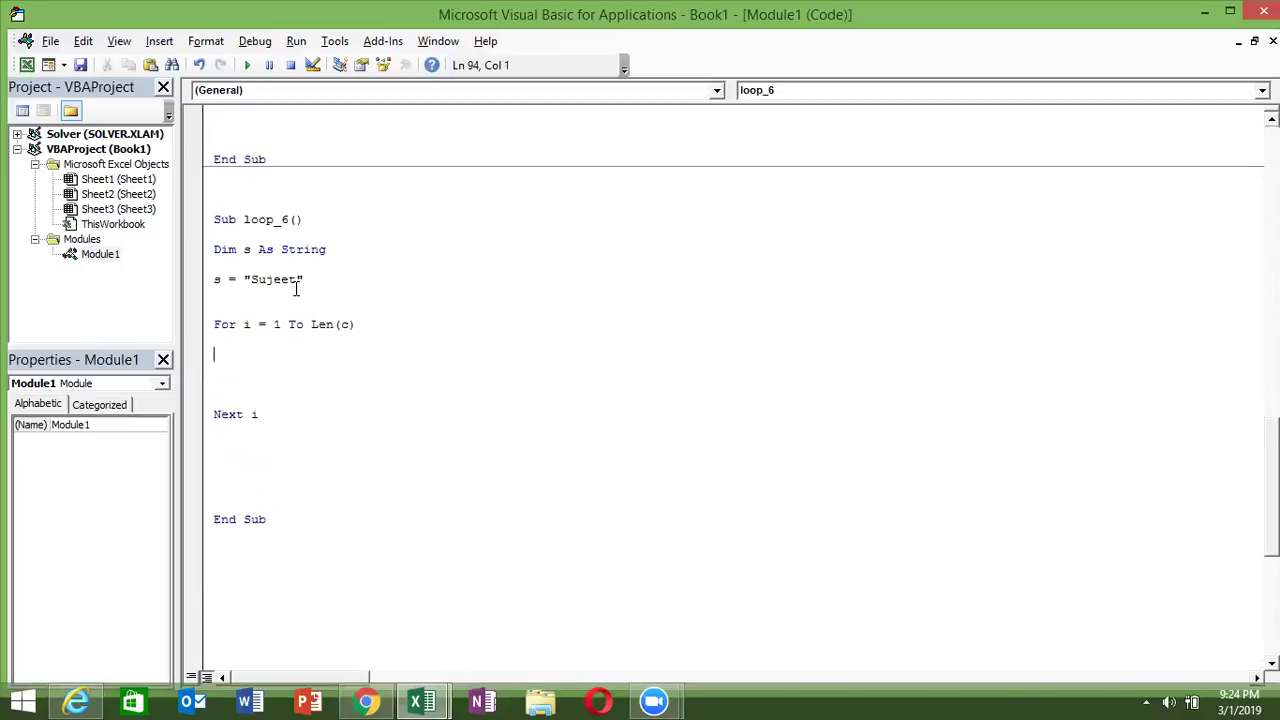
# Step: Inside the loop, write Range("D" & i).Value = Left(s, i), then return to Excel
pyautogui.write('range(')
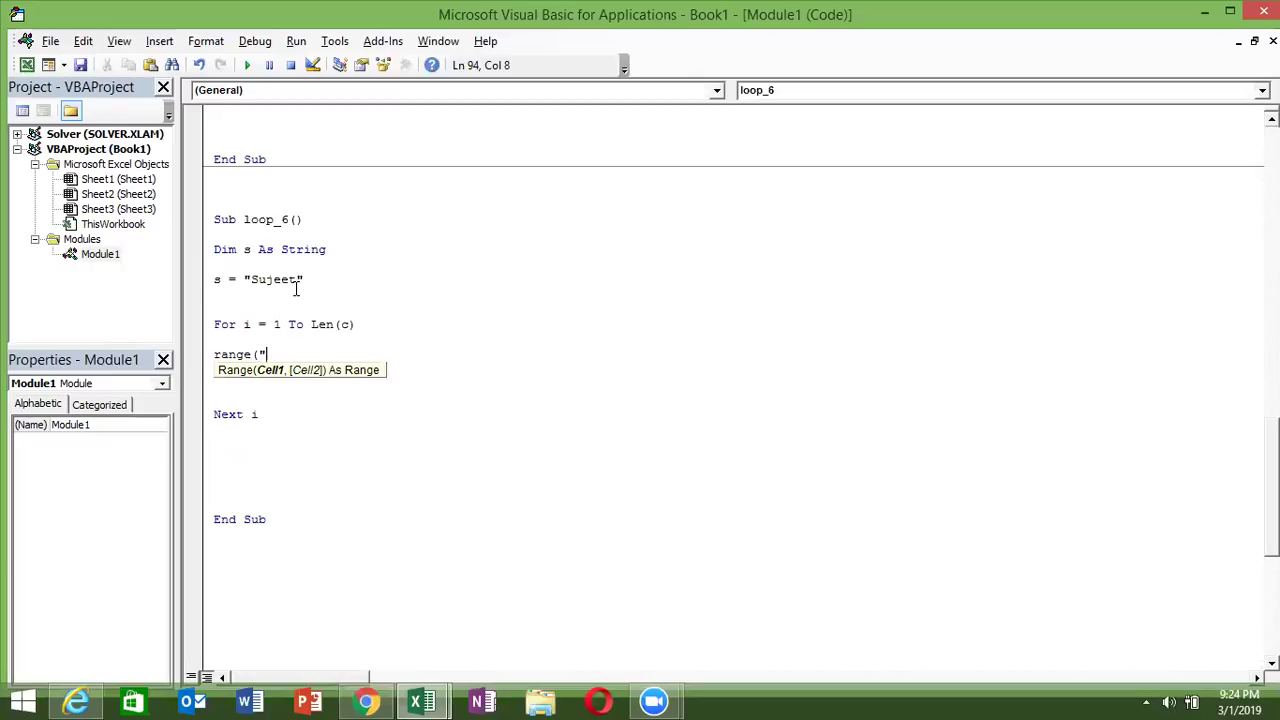
pyautogui.write('D" ')
pyautogui.write('& i')
pyautogui.write(').Valu')
pyautogui.press('Tab')
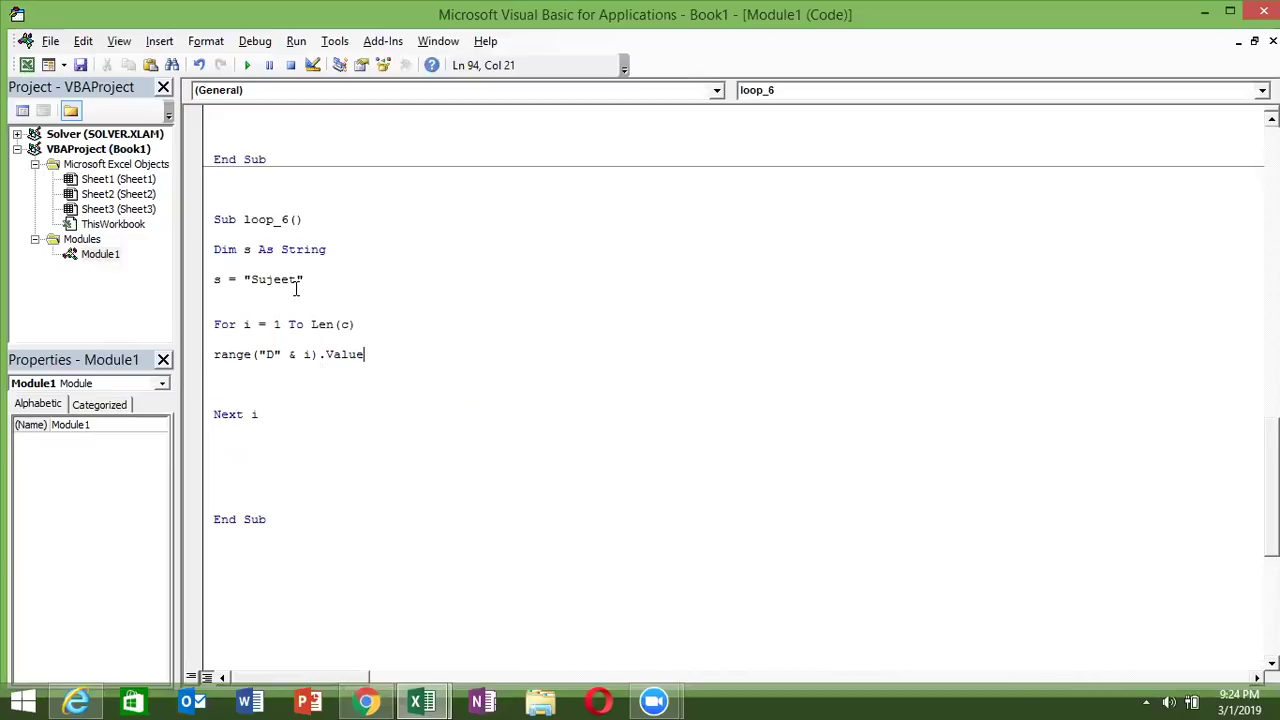
pyautogui.write(' = ')
pyautogui.write('left(')
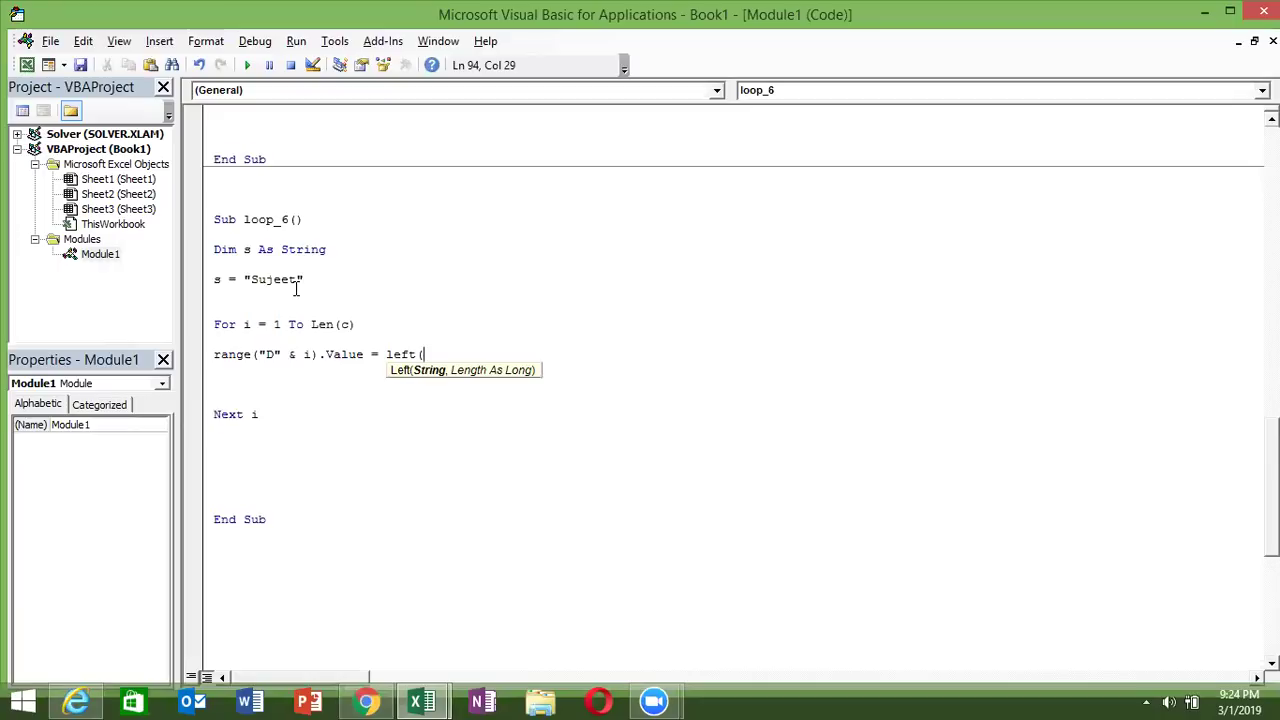
pyautogui.write('s,')
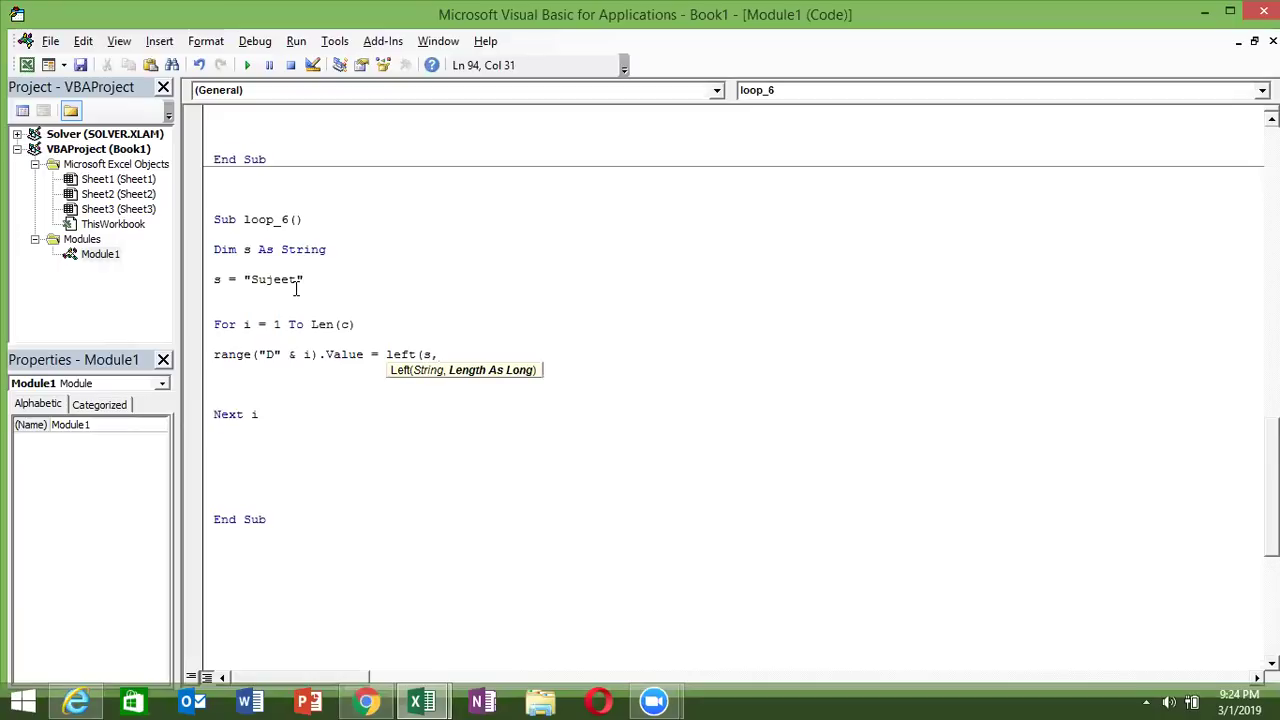
pyautogui.write('i')
pyautogui.write(')')
pyautogui.press('Return')
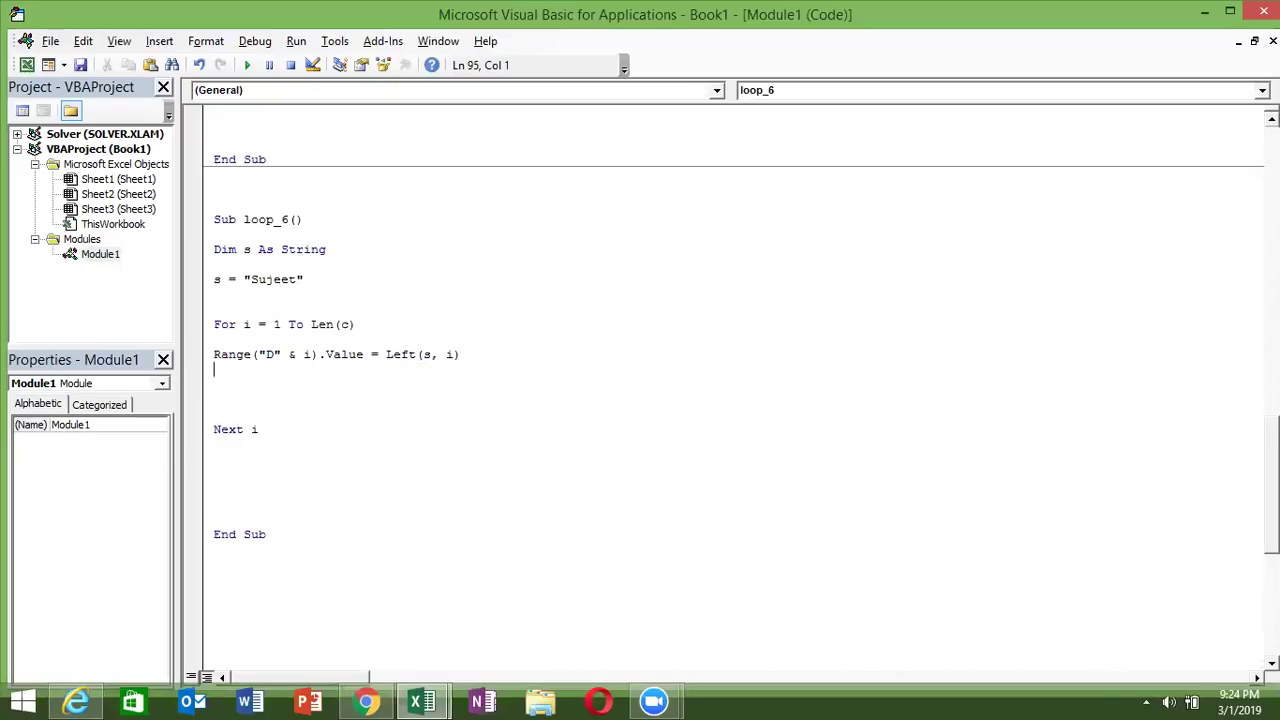
pyautogui.click(214, 444)
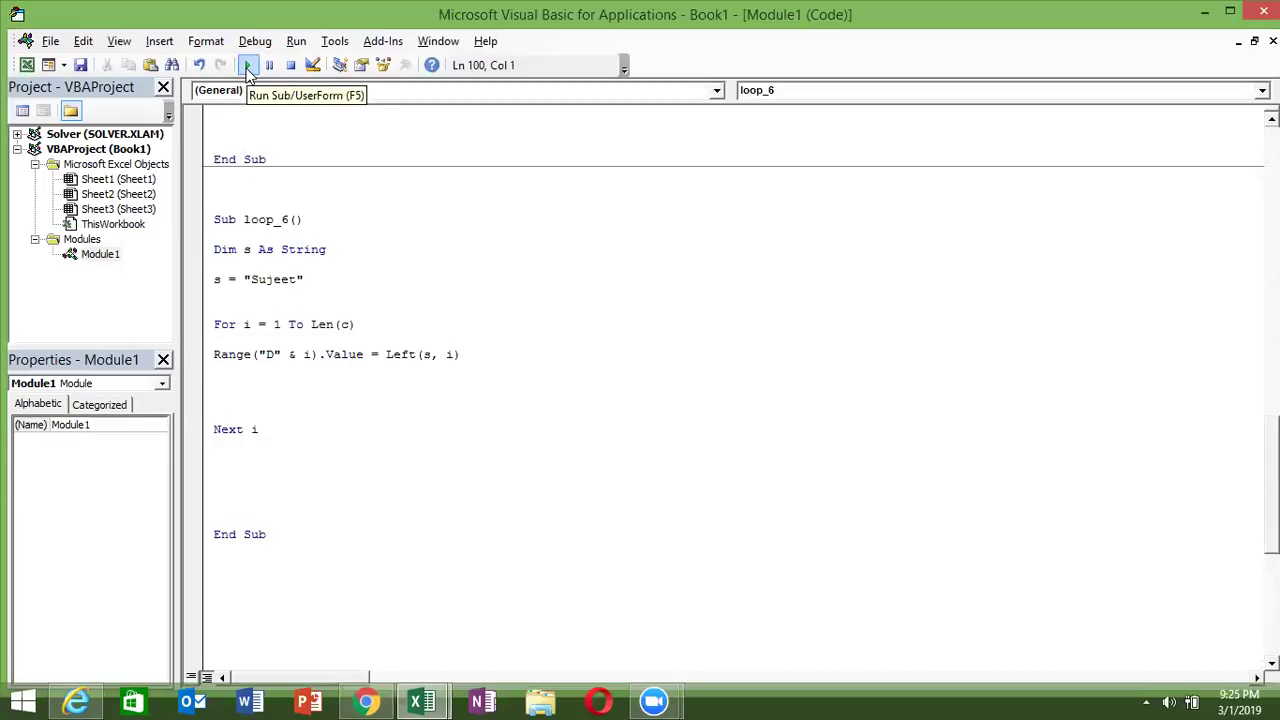
pyautogui.hotkey('alt', 'Tab')
pyautogui.press('Tab')
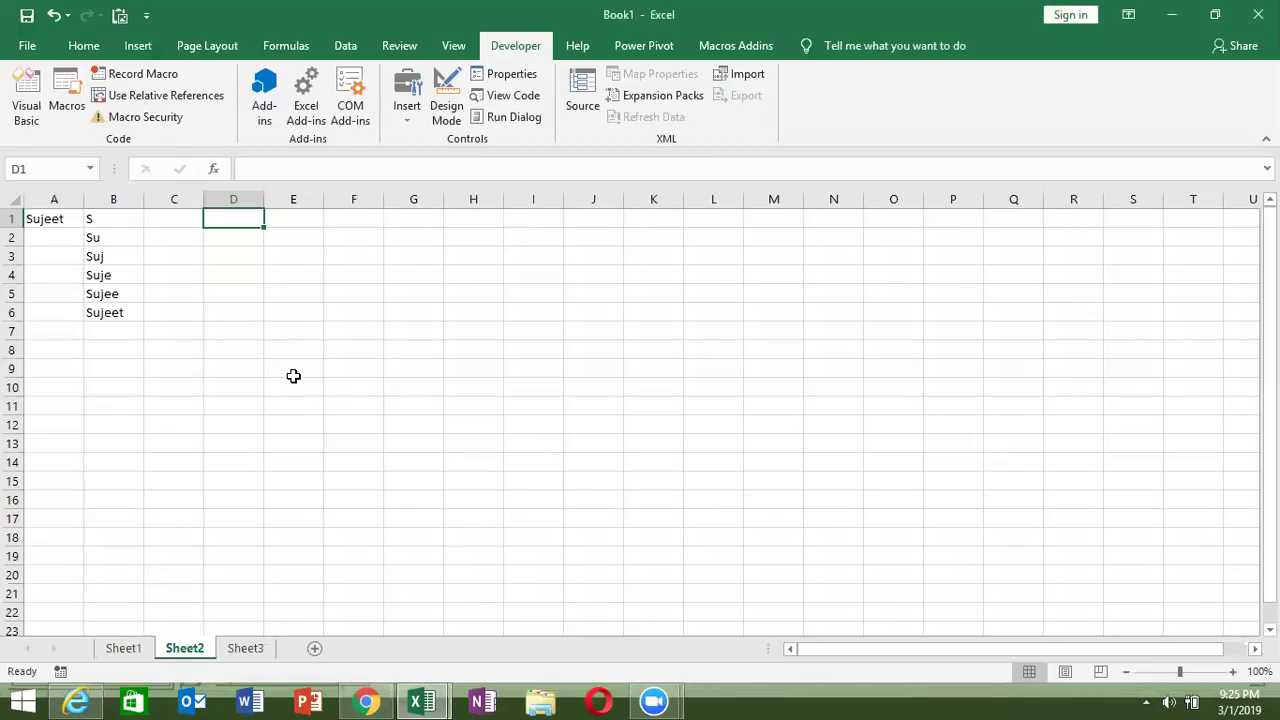
# Step: Change Len(c) to Len(s) in the loop_6 macro's For line
pyautogui.click(112, 219)
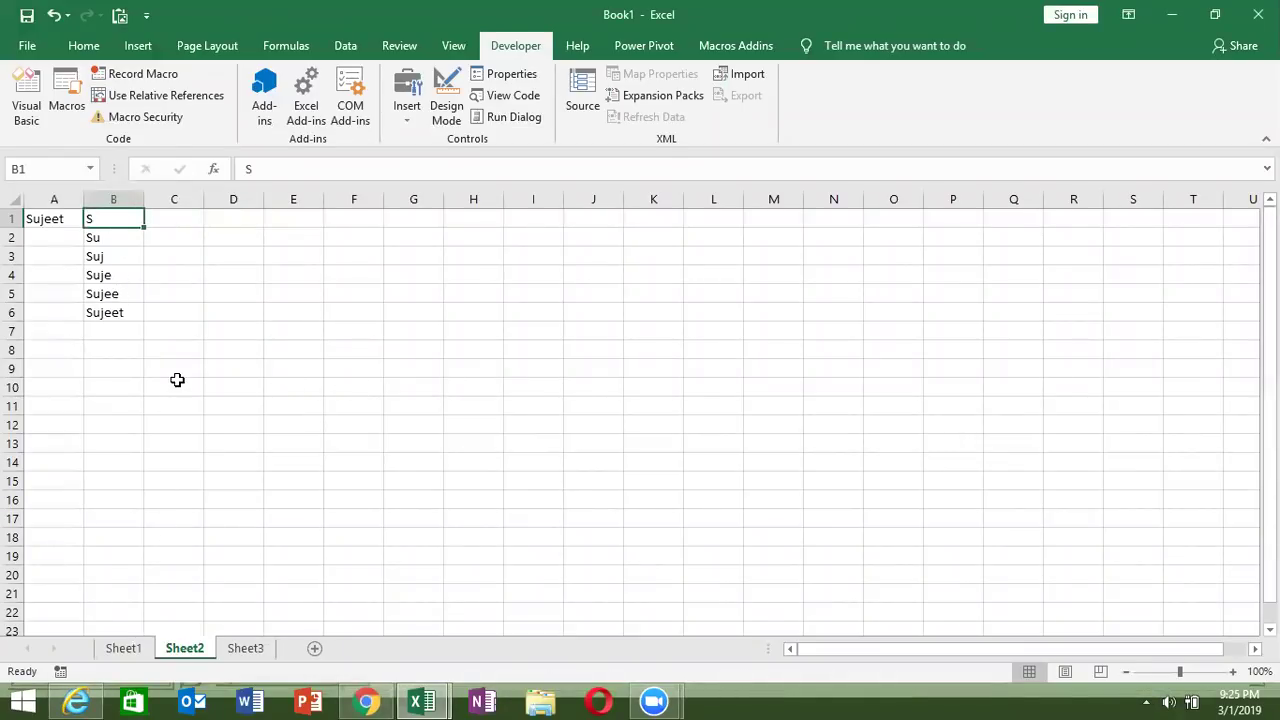
pyautogui.hotkey('alt', 'Tab')
pyautogui.press('Tab')
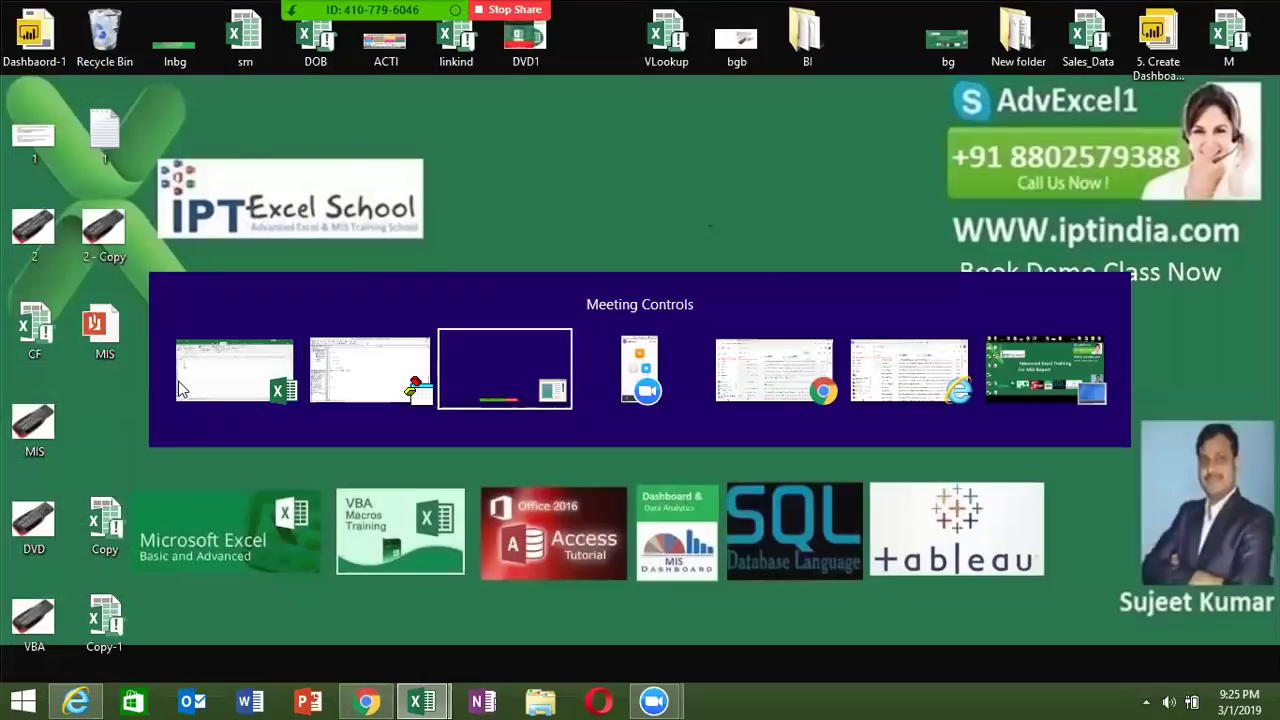
pyautogui.hotkey('shift', 'Tab')
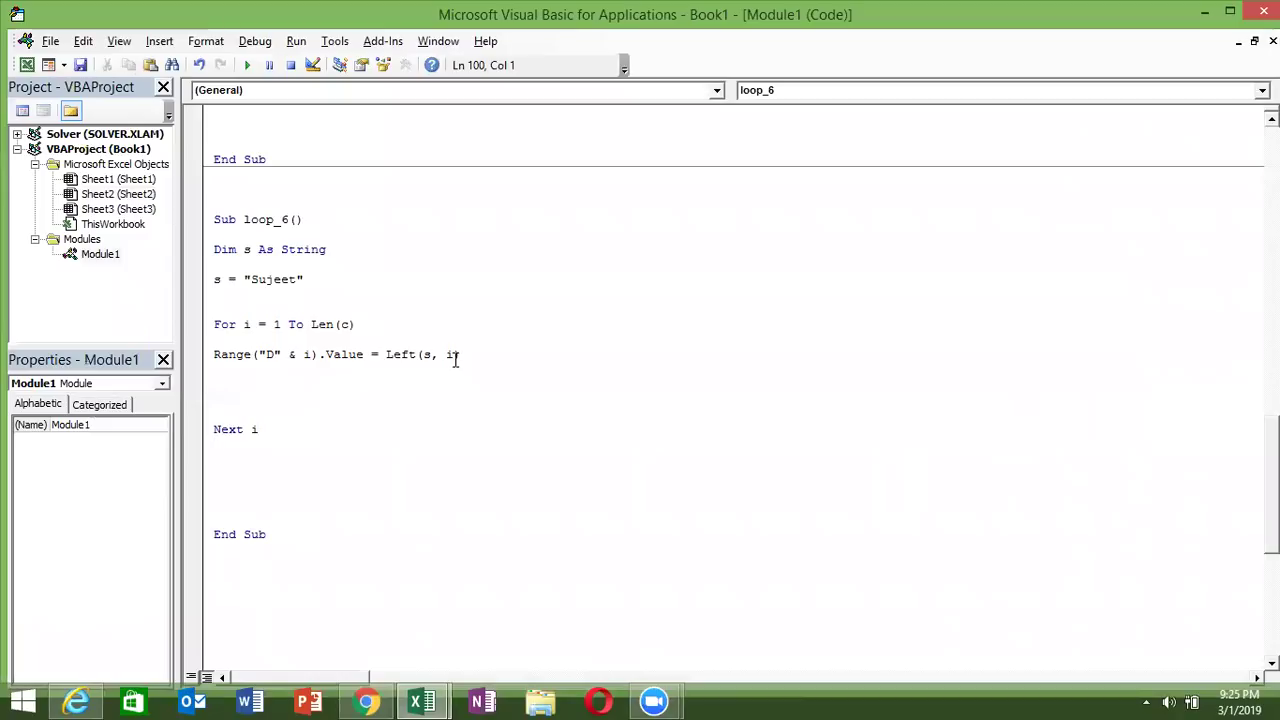
pyautogui.click(230, 357)
pyautogui.doubleClick(346, 326)
pyautogui.write('s')
pyautogui.click(289, 414)
pyautogui.click(273, 386)
# Step: Check the D2:D6 results and type test entries Sujee, Sujee, Suje into E1:E3
pyautogui.hotkey('alt', 'Tab')
pyautogui.hotkey('alt', 'Tab')
pyautogui.moveTo(241, 237); pyautogui.dragTo(250, 318)
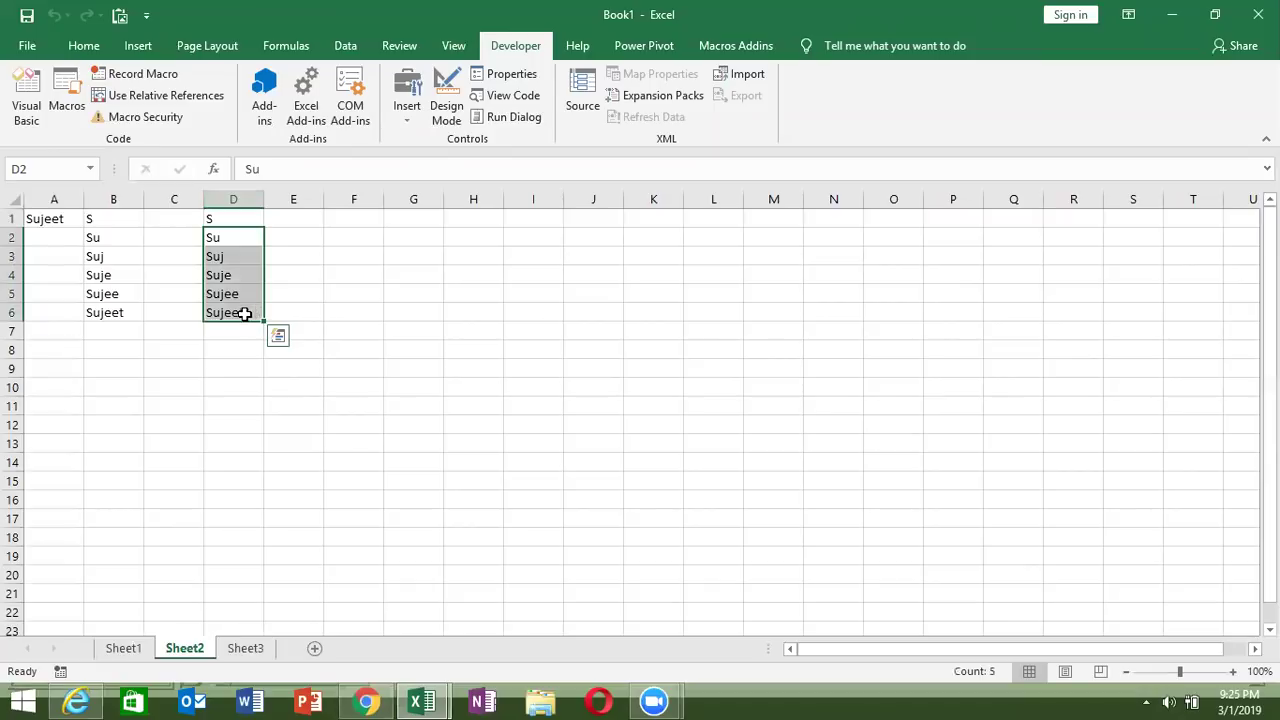
pyautogui.click(308, 214)
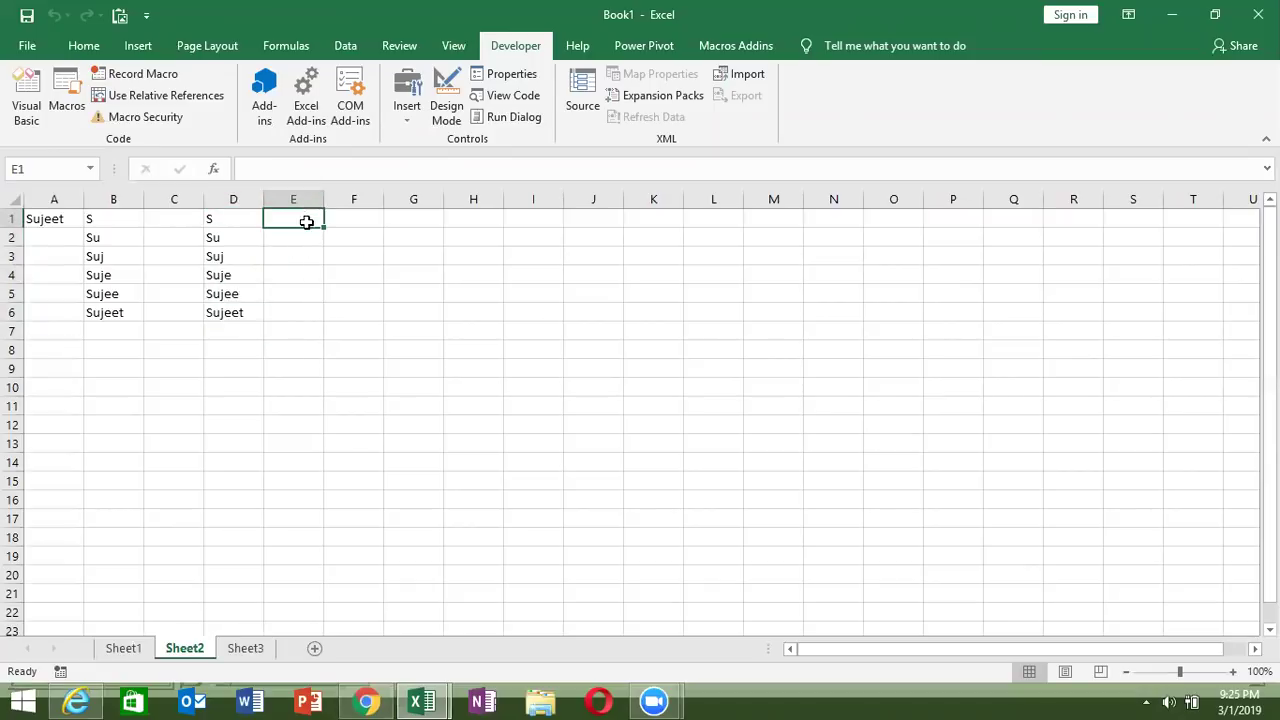
pyautogui.write('Sujee')
pyautogui.press('Return')
pyautogui.write('Sujee')
pyautogui.press('Return')
pyautogui.write('Suj')
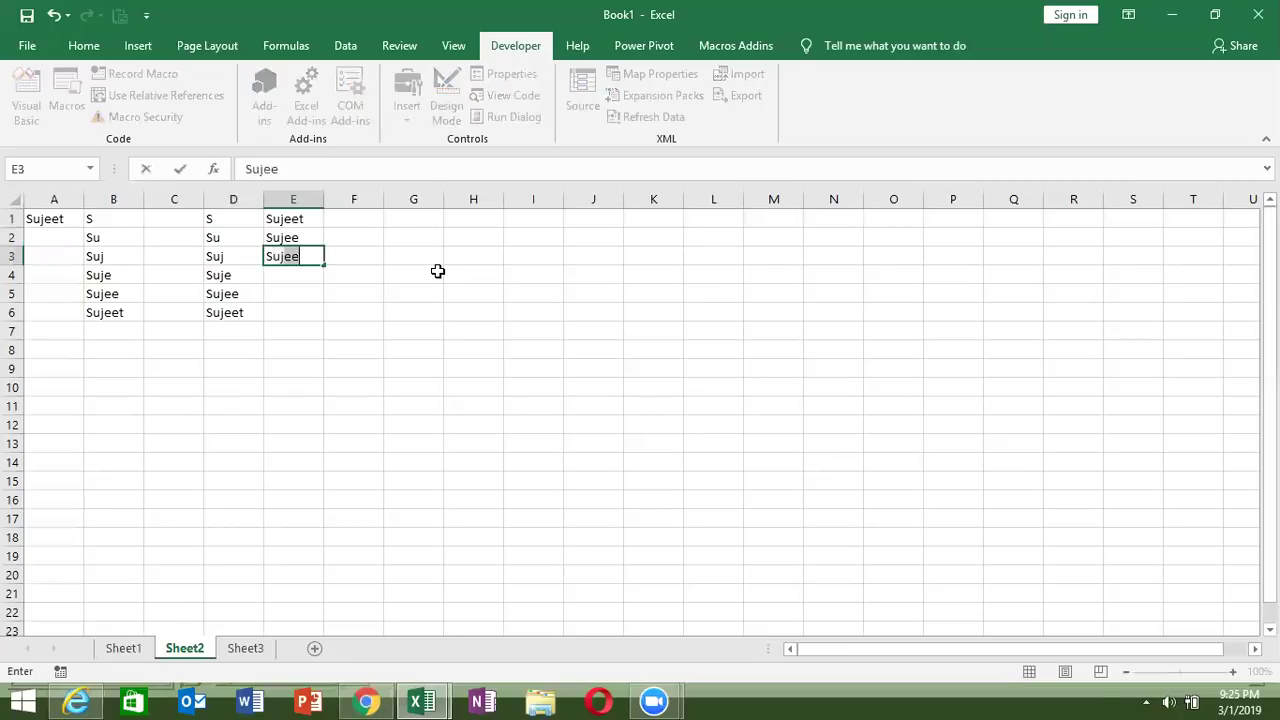
pyautogui.write('e')
pyautogui.press('Return')
# Step: Move an E-column entry up to E1, then clear the test entries from column E
pyautogui.press('Up')
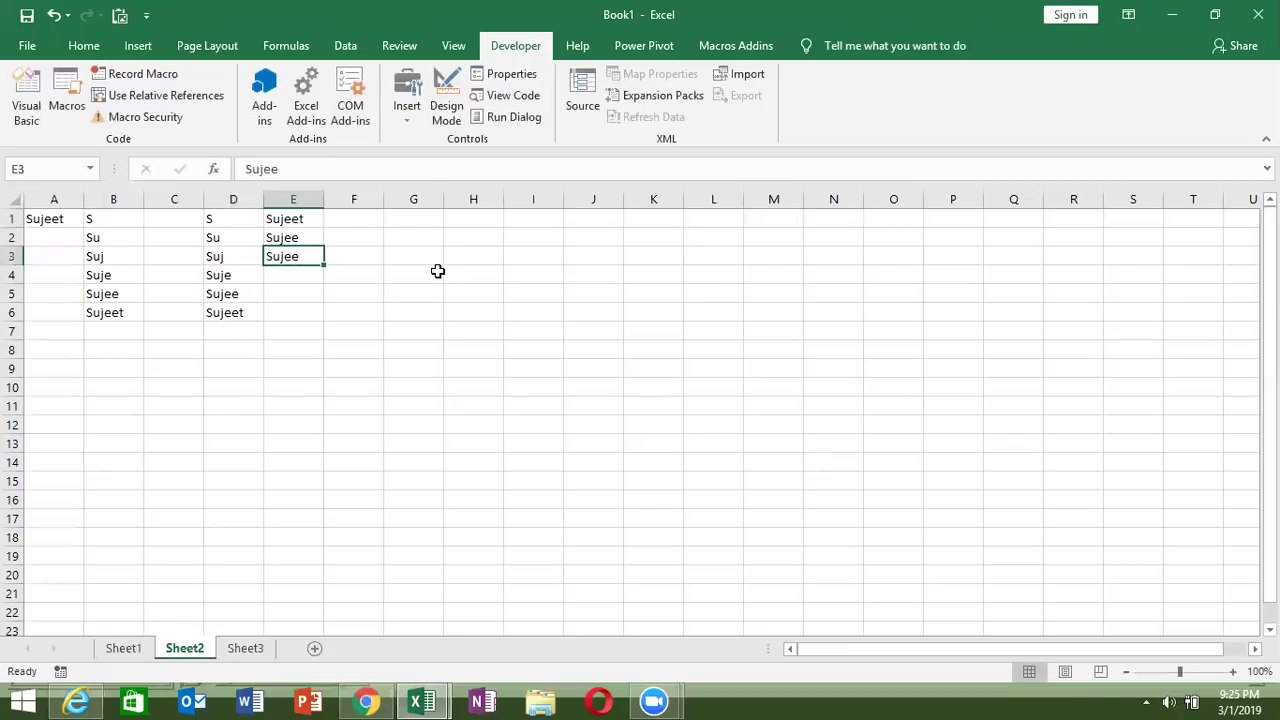
pyautogui.click(314, 166)
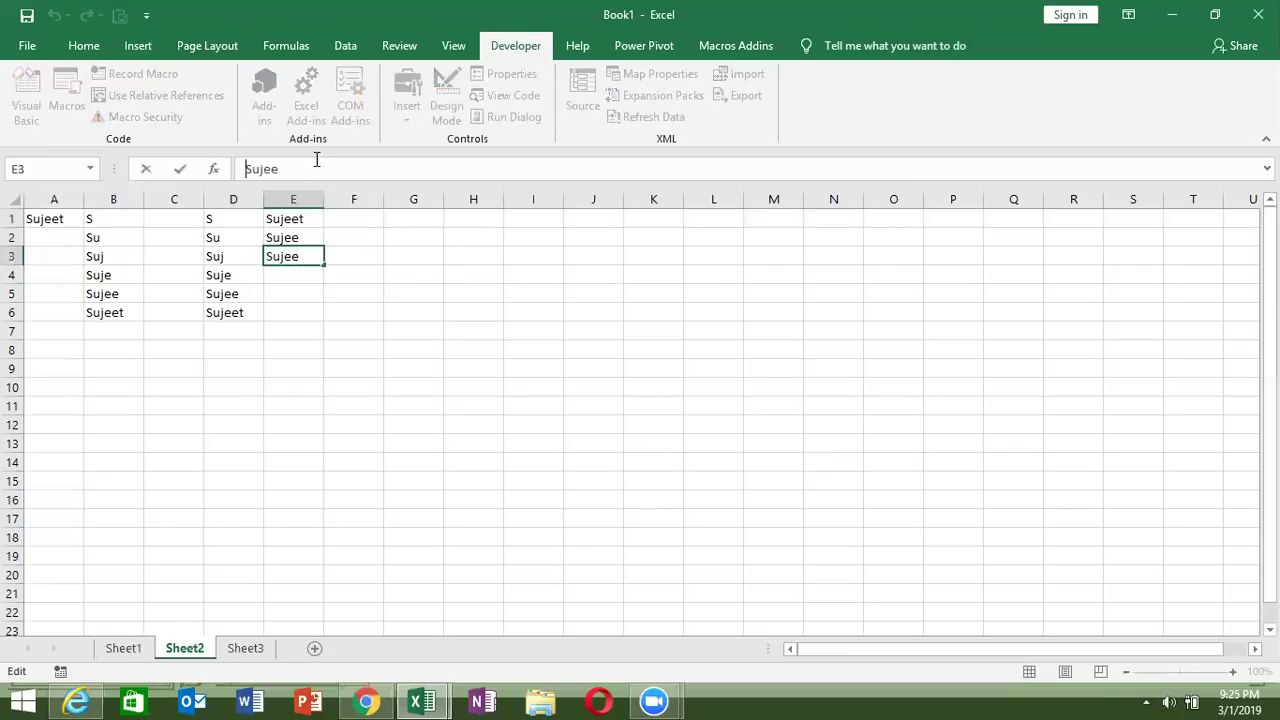
pyautogui.click(318, 310)
pyautogui.moveTo(318, 310); pyautogui.dragTo(318, 220)
pyautogui.press('Escape')
pyautogui.moveTo(292, 296); pyautogui.dragTo(282, 217)
pyautogui.press('Delete')
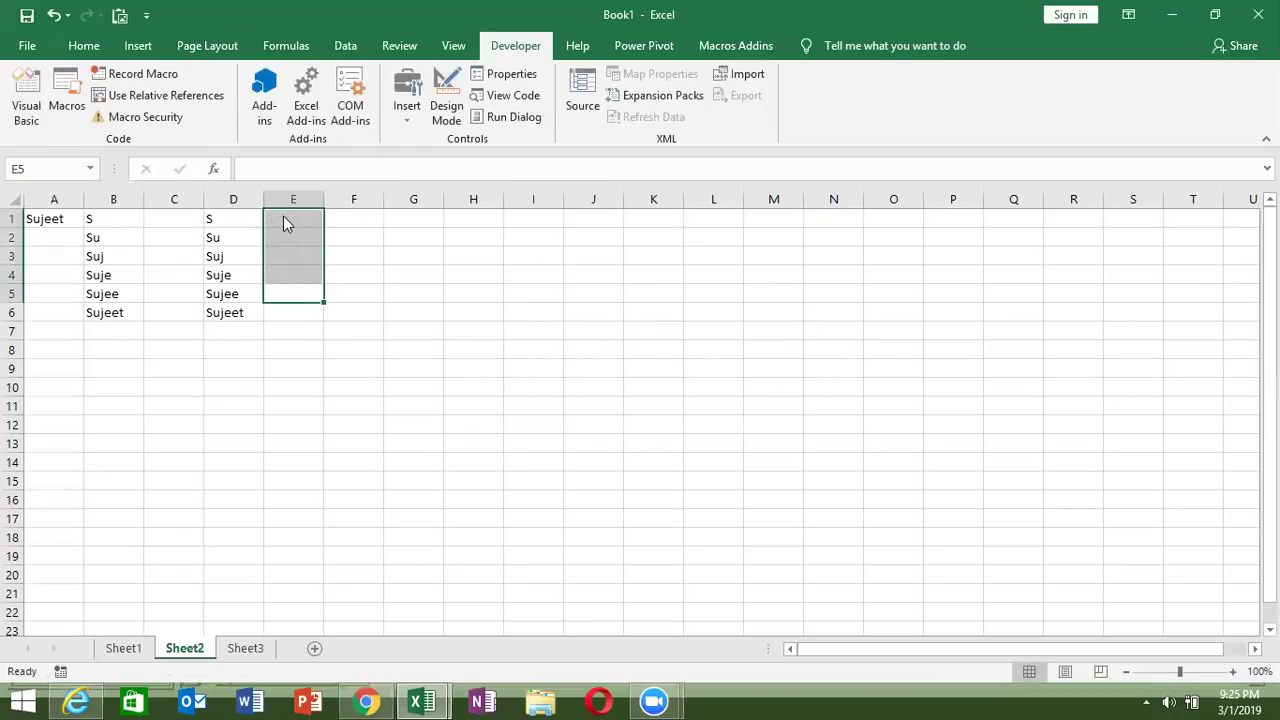
pyautogui.hotkey('alt', 'Tab')
# Step: Duplicate the loop_6 macro below its End Sub and rename the copy loop_7
pyautogui.moveTo(266, 534); pyautogui.dragTo(215, 470)
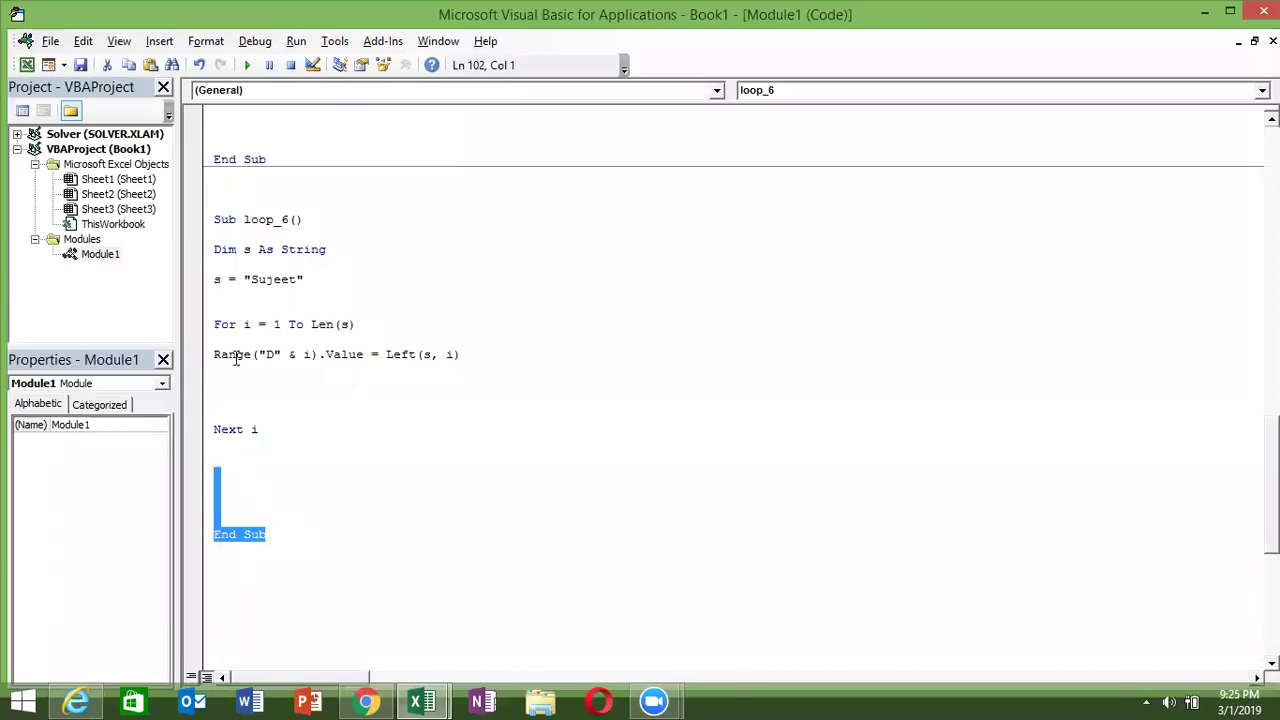
pyautogui.moveTo(236, 359); pyautogui.dragTo(212, 219)
pyautogui.click(316, 531)
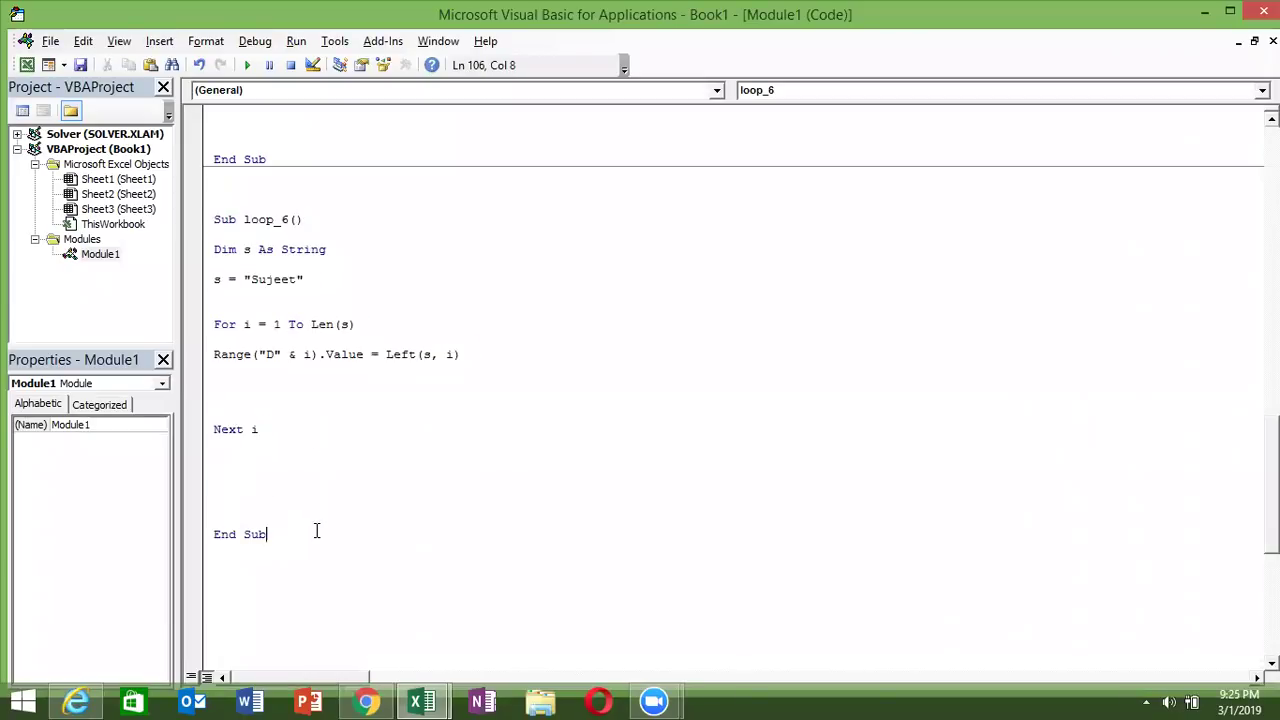
pyautogui.press('Return')
pyautogui.write('Sub loop_6()  Dim s As String  s = "Sujeet"   For i = 1 To Len(s)  Range("D" & i).Value = Left(s, i)     Next i       End Sub')
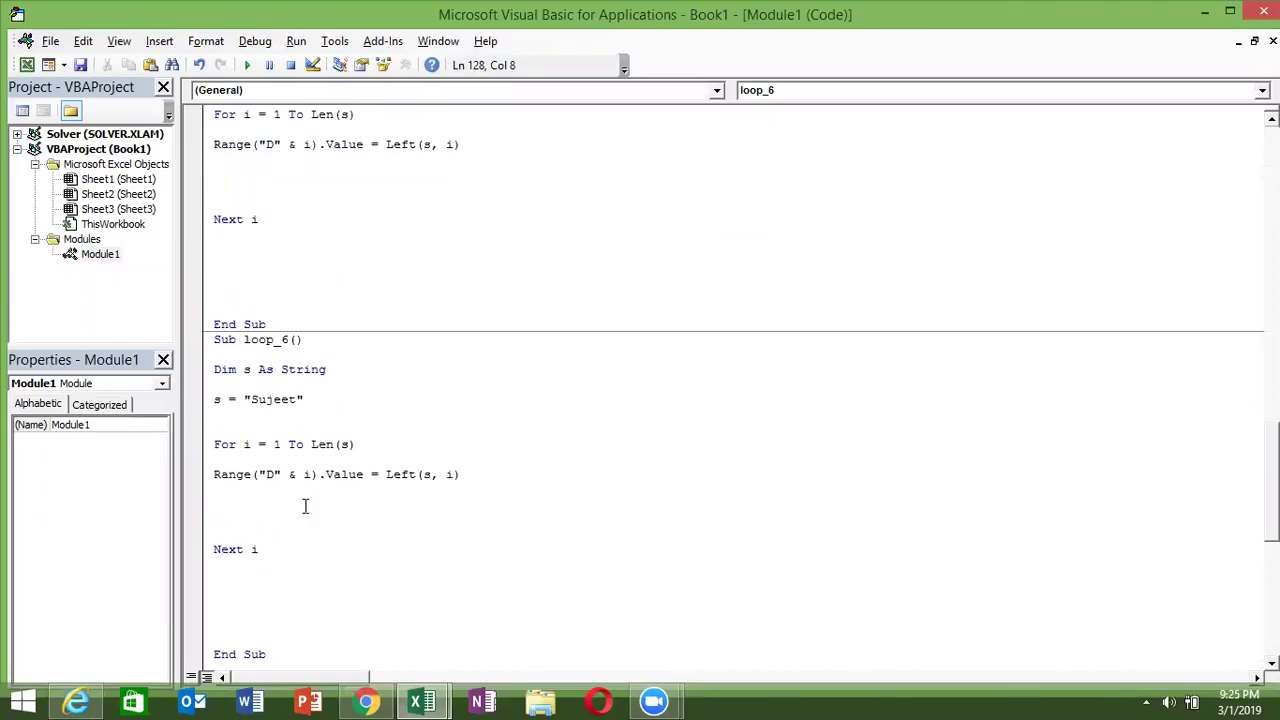
pyautogui.click(289, 339)
pyautogui.press('BackSpace')
pyautogui.write('7')
# Step: Add the line c = Len(s) below s = "Sujeet" in loop_7
pyautogui.click(453, 477)
pyautogui.press('Up')
pyautogui.press('Up')
pyautogui.press('Up')
pyautogui.press('Up')
pyautogui.write('c=len')
pyautogui.write('(s)')
pyautogui.click(430, 492)
pyautogui.click(312, 444)
# Step: Make loop_7 loop To c and rewrite Left(s, i) to start from c + 1
pyautogui.moveTo(312, 444); pyautogui.dragTo(388, 444)
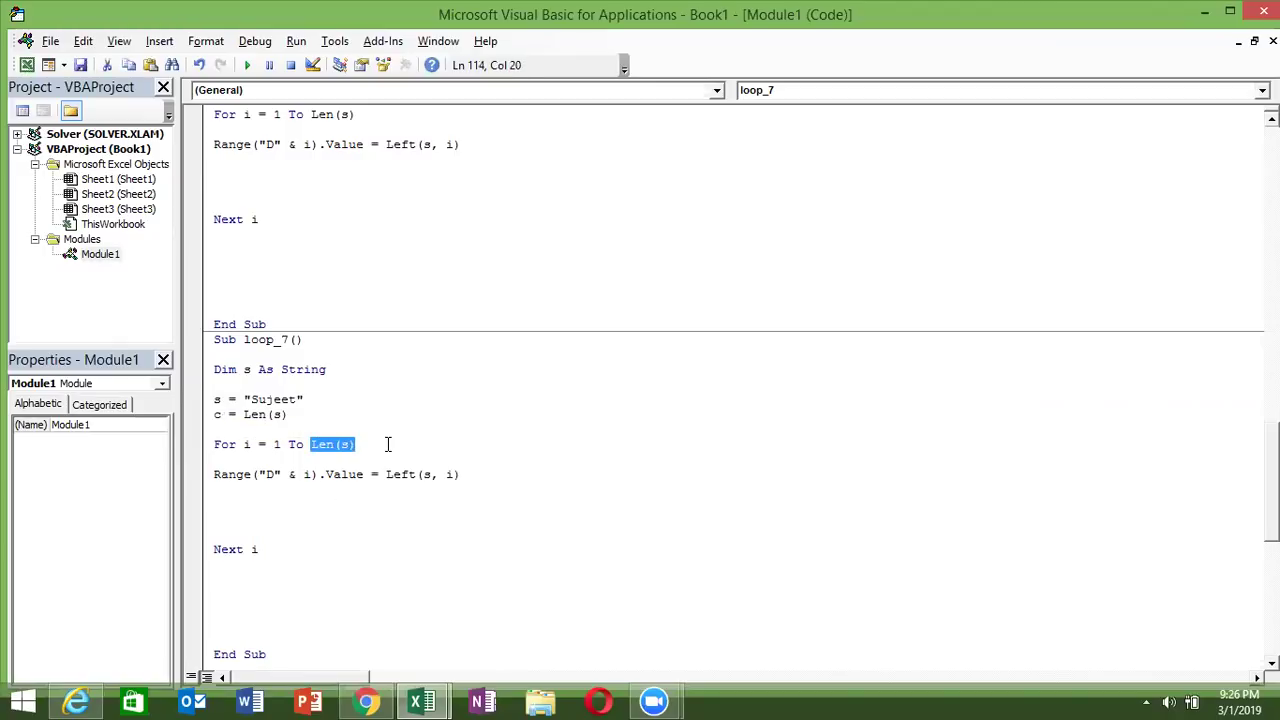
pyautogui.write('c')
pyautogui.click(452, 528)
pyautogui.click(455, 474)
pyautogui.doubleClick(452, 474)
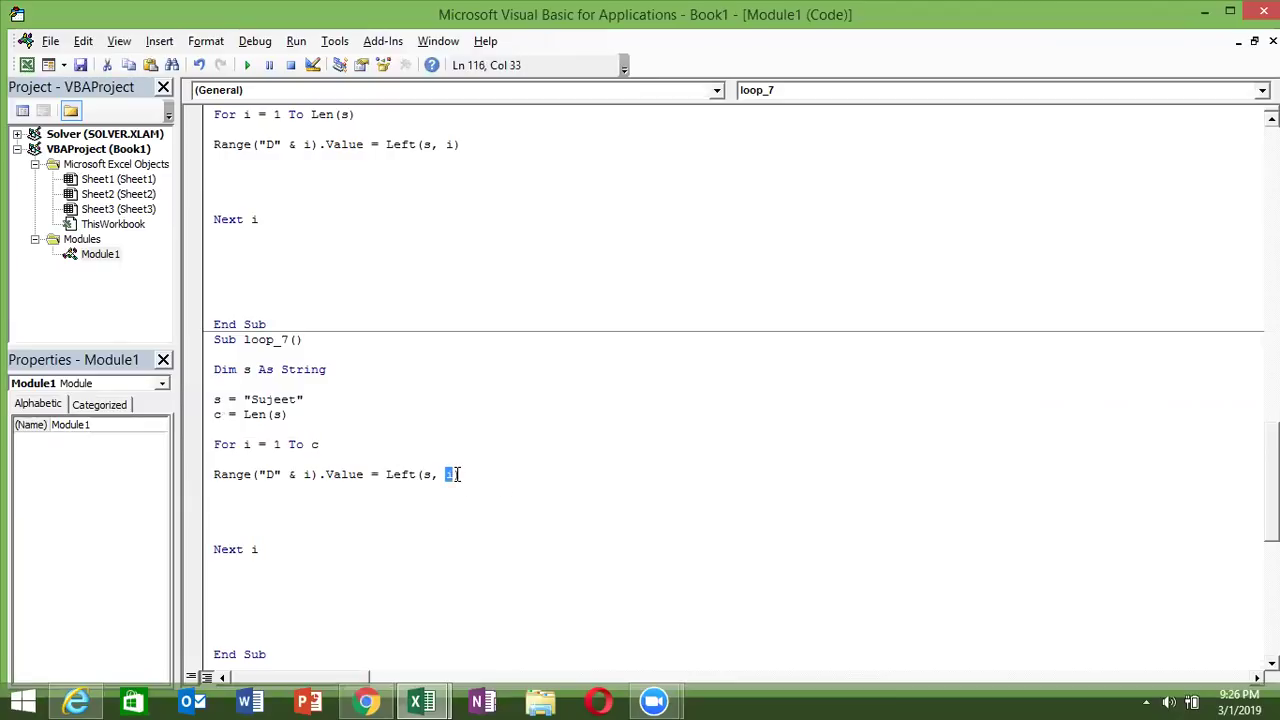
pyautogui.press('BackSpace')
pyautogui.write('c+1')
pyautogui.write('1')
pyautogui.click(385, 543)
pyautogui.click(301, 503)
# Step: Run loop_7 and check the results in D1, D4 and D5
pyautogui.click(248, 65)
pyautogui.hotkey('alt', 'Tab')
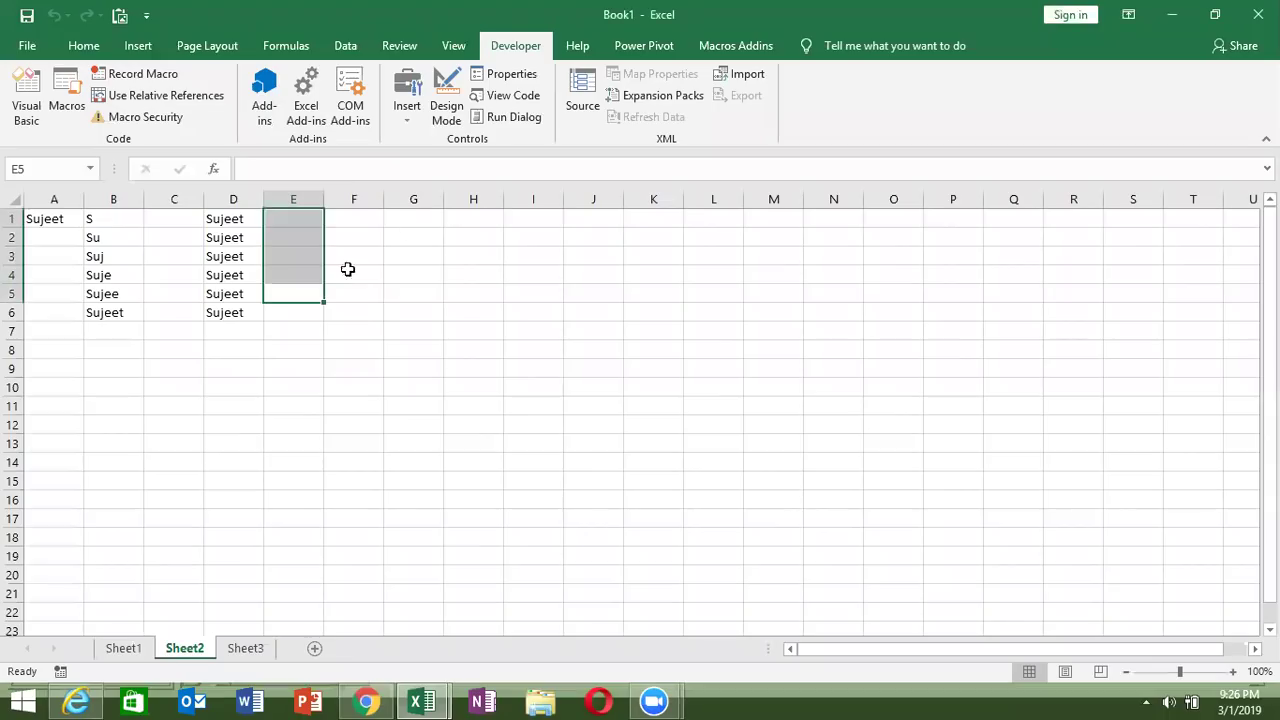
pyautogui.click(214, 222)
pyautogui.click(224, 276)
pyautogui.click(226, 294)
pyautogui.hotkey('alt', 'Tab')
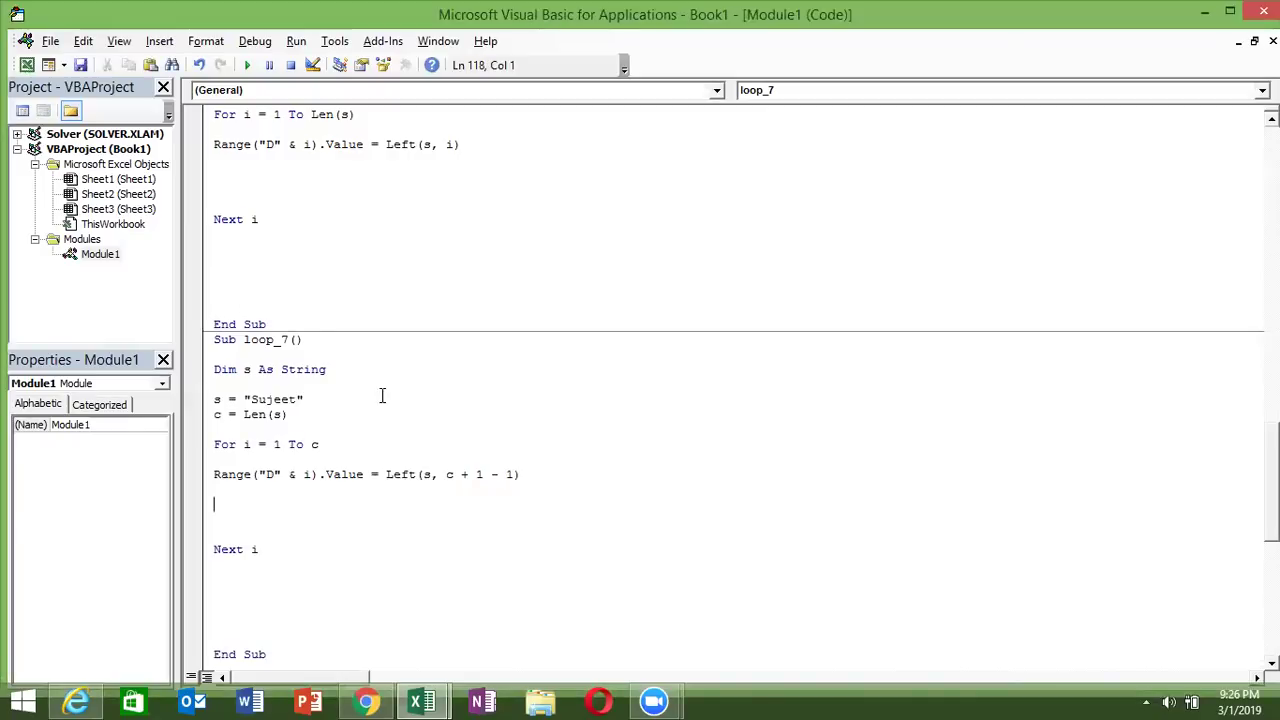
# Step: Clear the column D and E results and correct the expression to Left(s, c + 1 - i)
pyautogui.doubleClick(510, 474)
pyautogui.hotkey('alt', 'Tab')
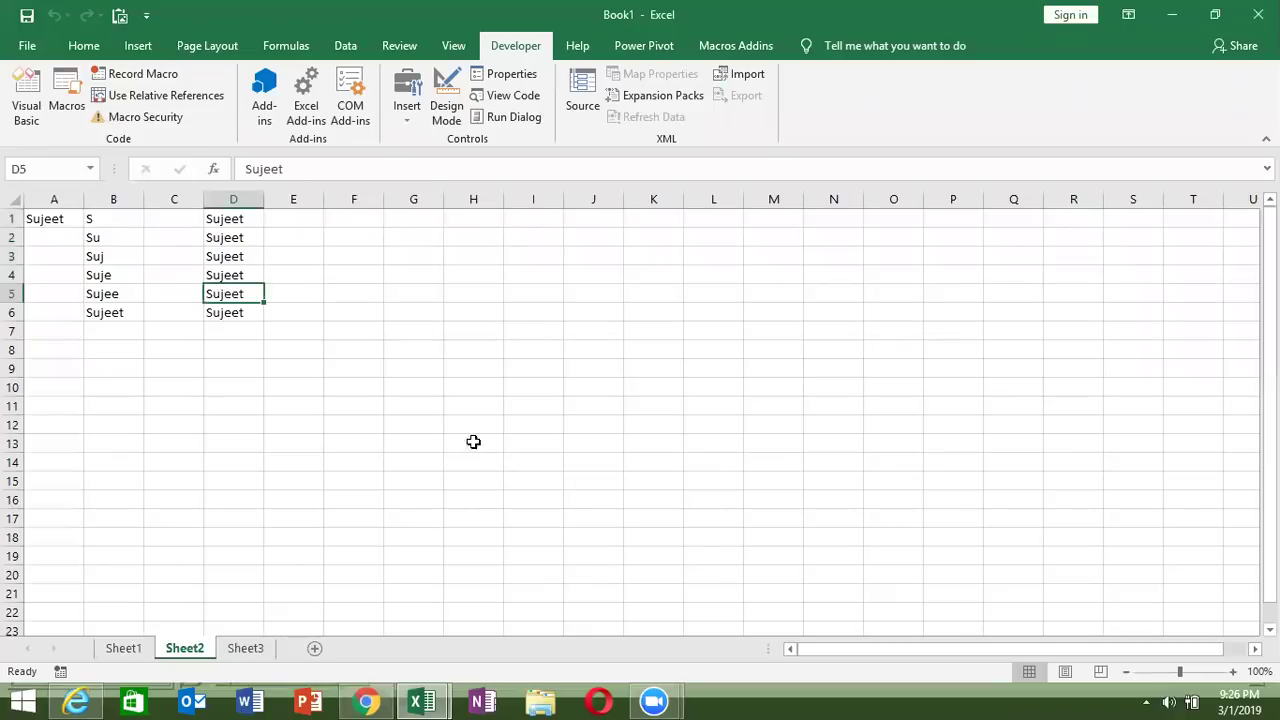
pyautogui.moveTo(255, 350); pyautogui.dragTo(249, 218)
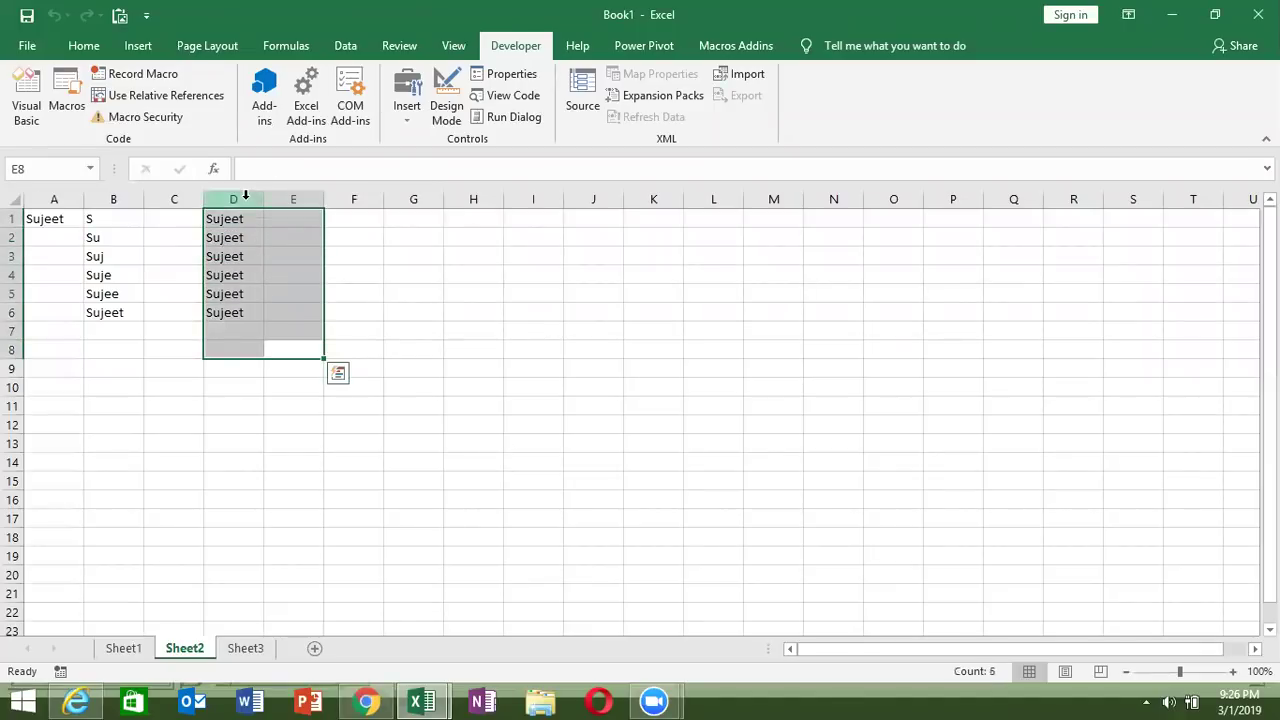
pyautogui.press('Delete')
pyautogui.hotkey('alt', 'Tab')
pyautogui.write('i')
pyautogui.click(278, 503)
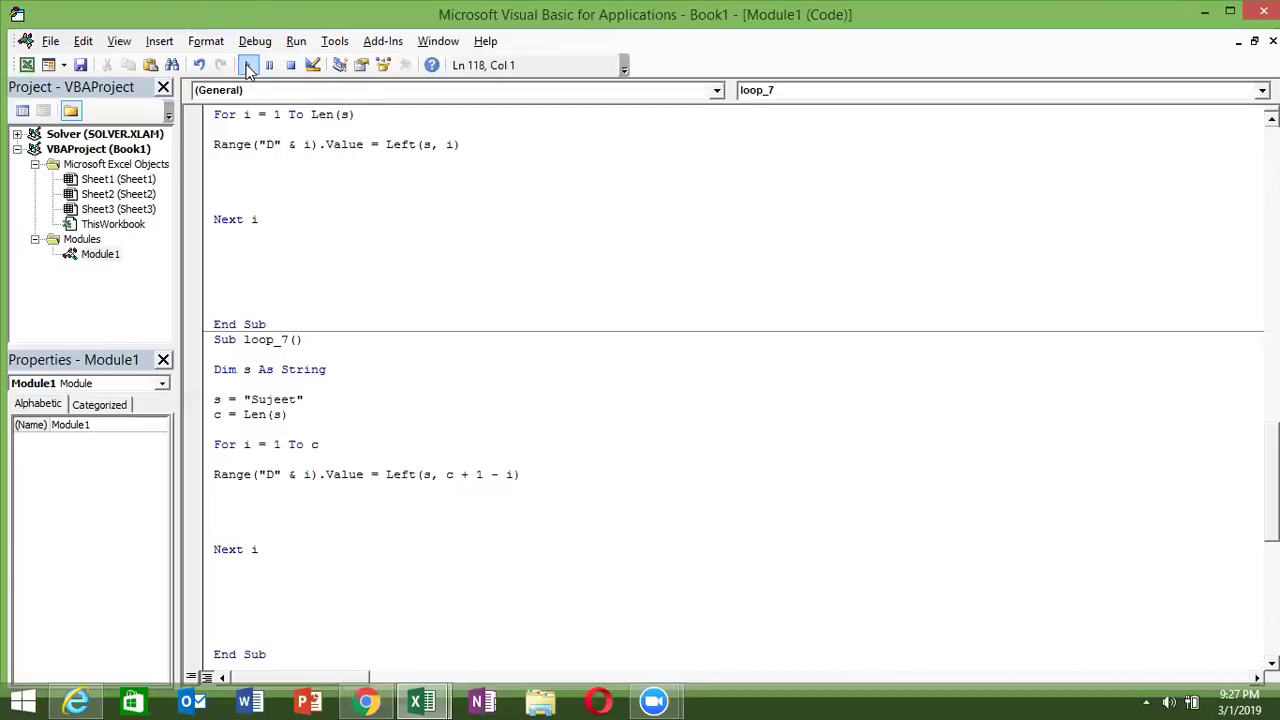
# Step: Run loop_7 again and select c + 1 in the Left expression
pyautogui.click(250, 66)
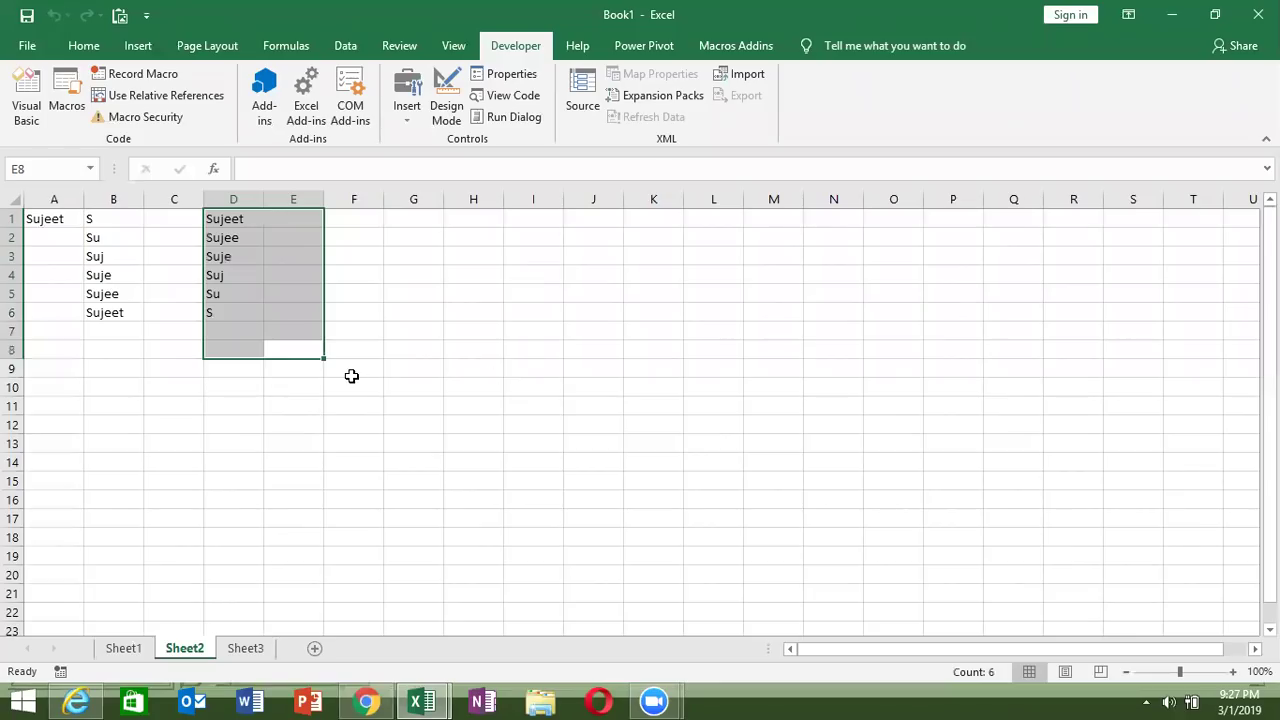
pyautogui.hotkey('alt', 'F11')
pyautogui.doubleClick(451, 475)
pyautogui.moveTo(472, 477); pyautogui.dragTo(485, 476)
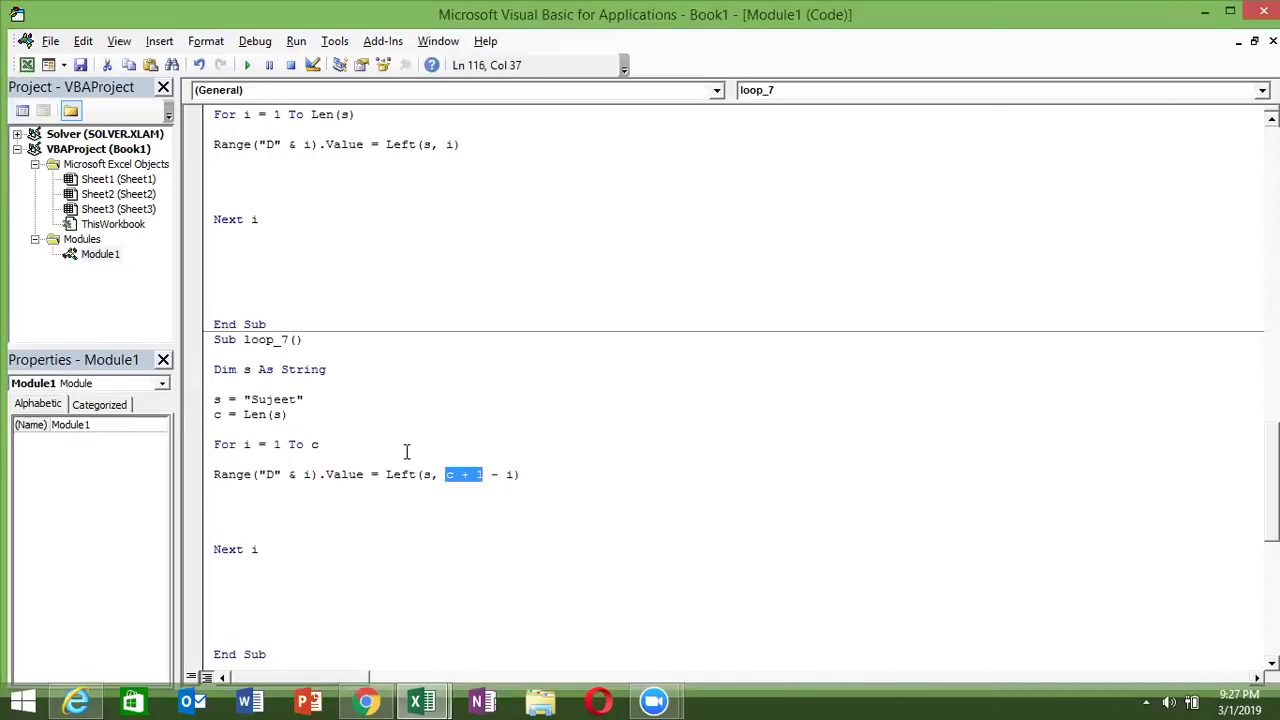
# Step: Drop the + 1 so loop_7 writes Left(s, c - i), checking column D along the way
pyautogui.moveTo(245, 399); pyautogui.dragTo(304, 397)
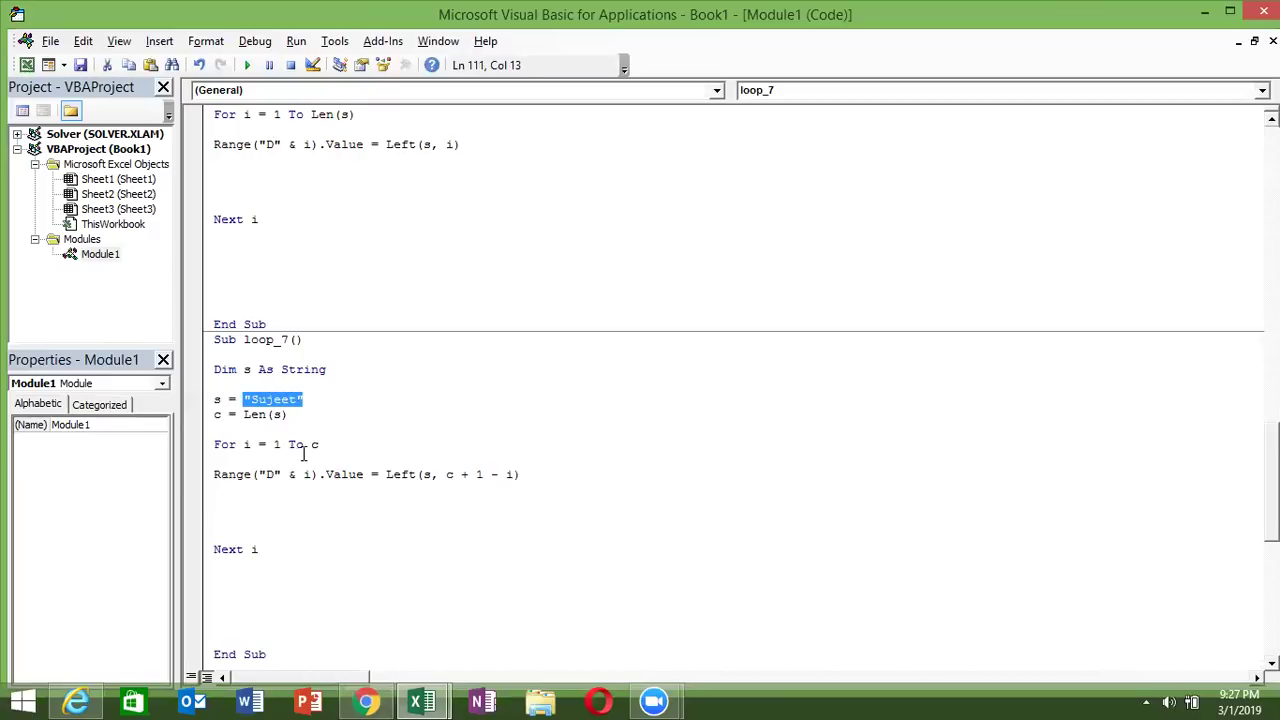
pyautogui.click(444, 474)
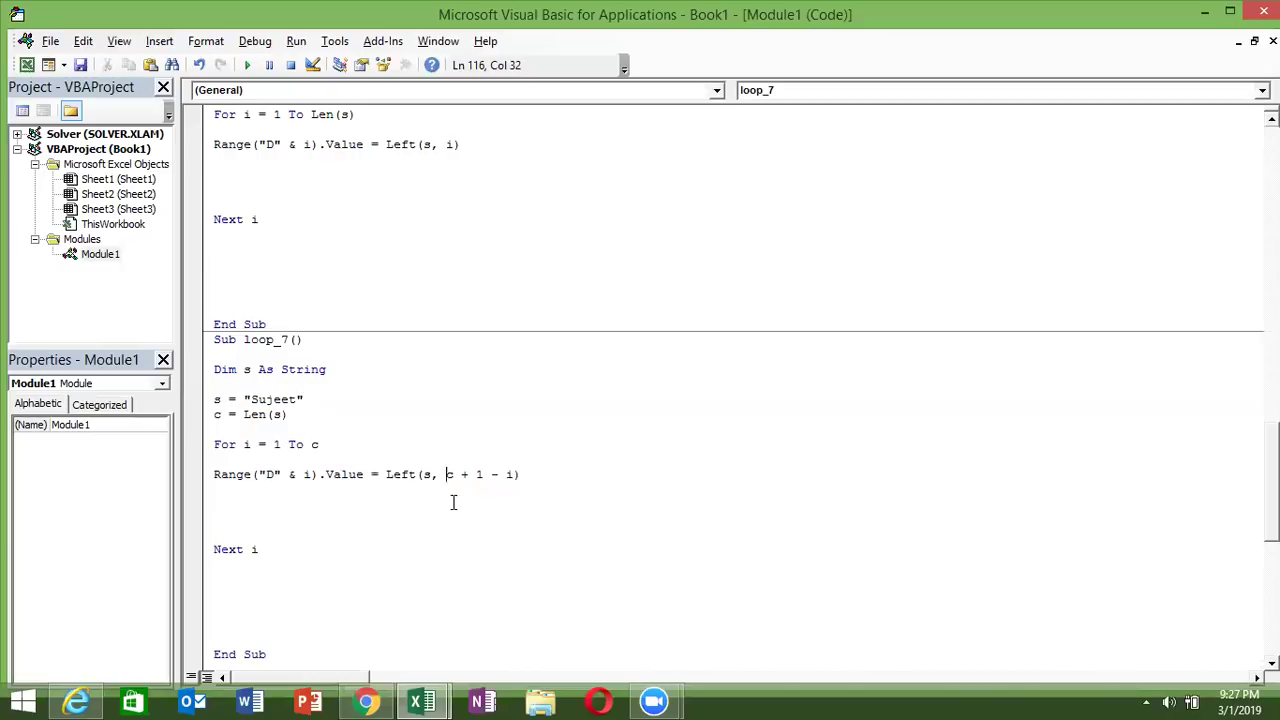
pyautogui.moveTo(460, 474); pyautogui.dragTo(503, 474)
pyautogui.press('Delete')
pyautogui.write('-')
pyautogui.hotkey('alt', 'F11')
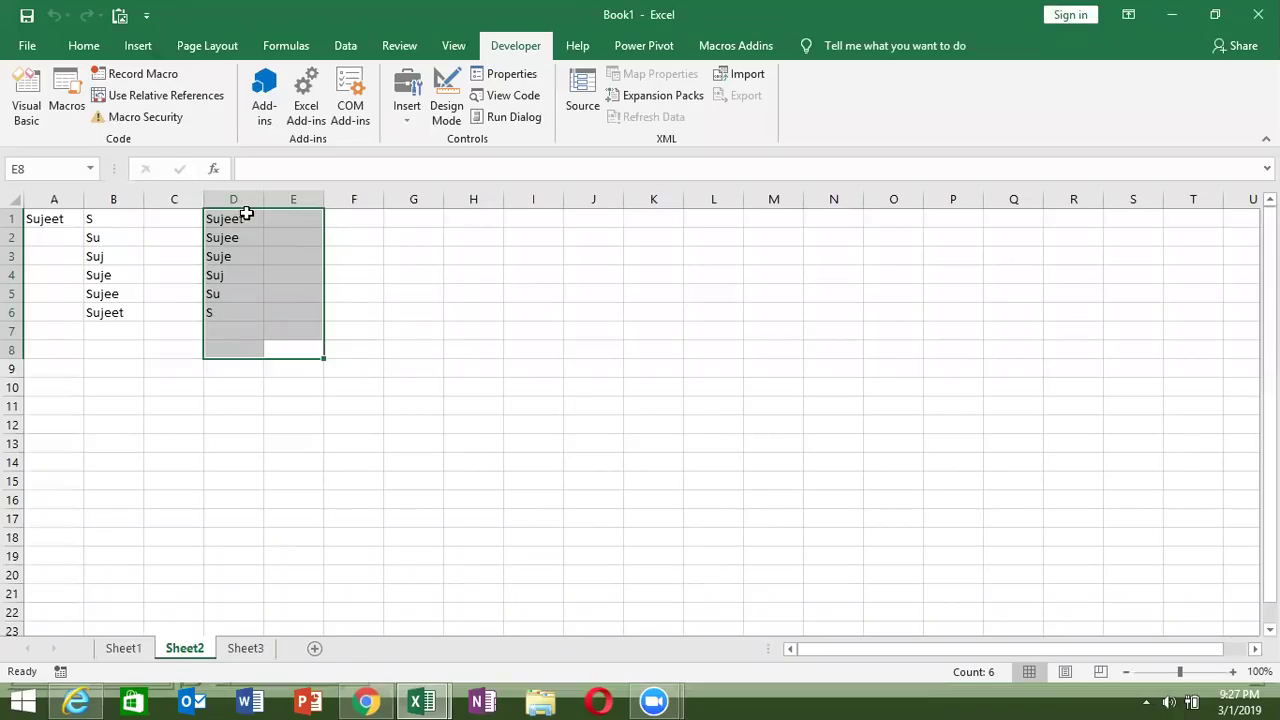
pyautogui.moveTo(246, 214); pyautogui.dragTo(248, 214)
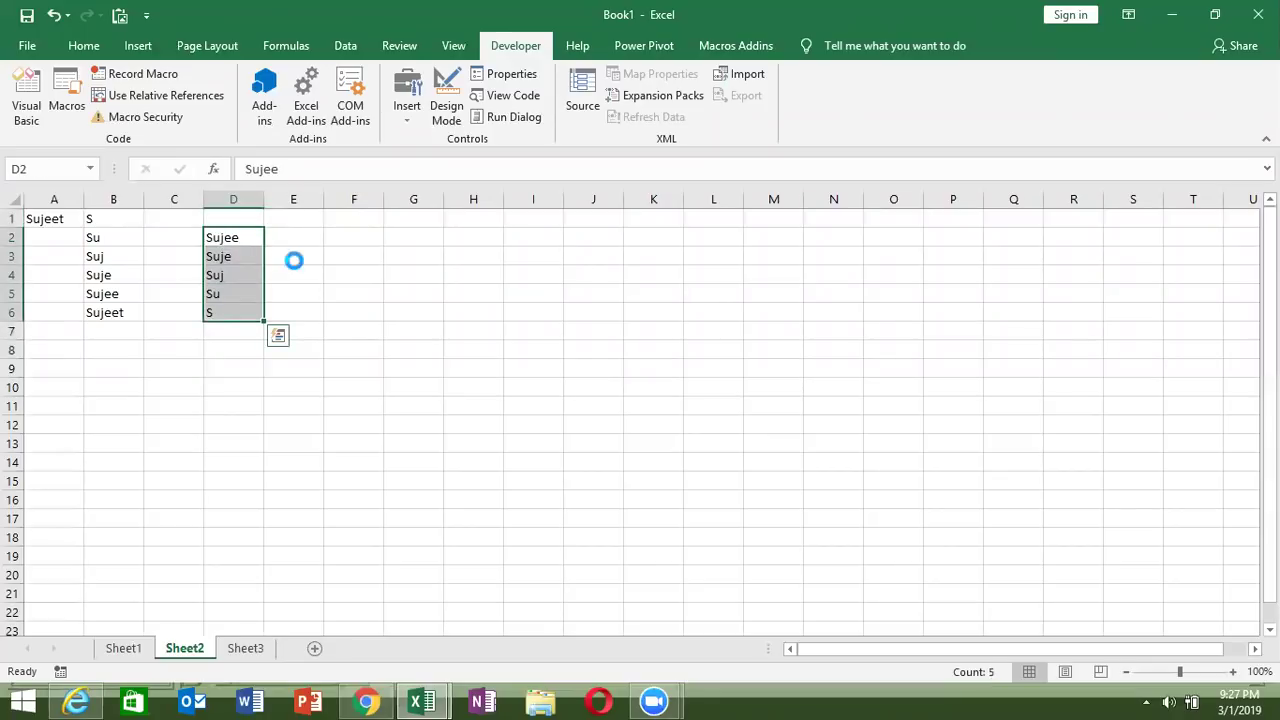
pyautogui.hotkey('alt', 'F11')
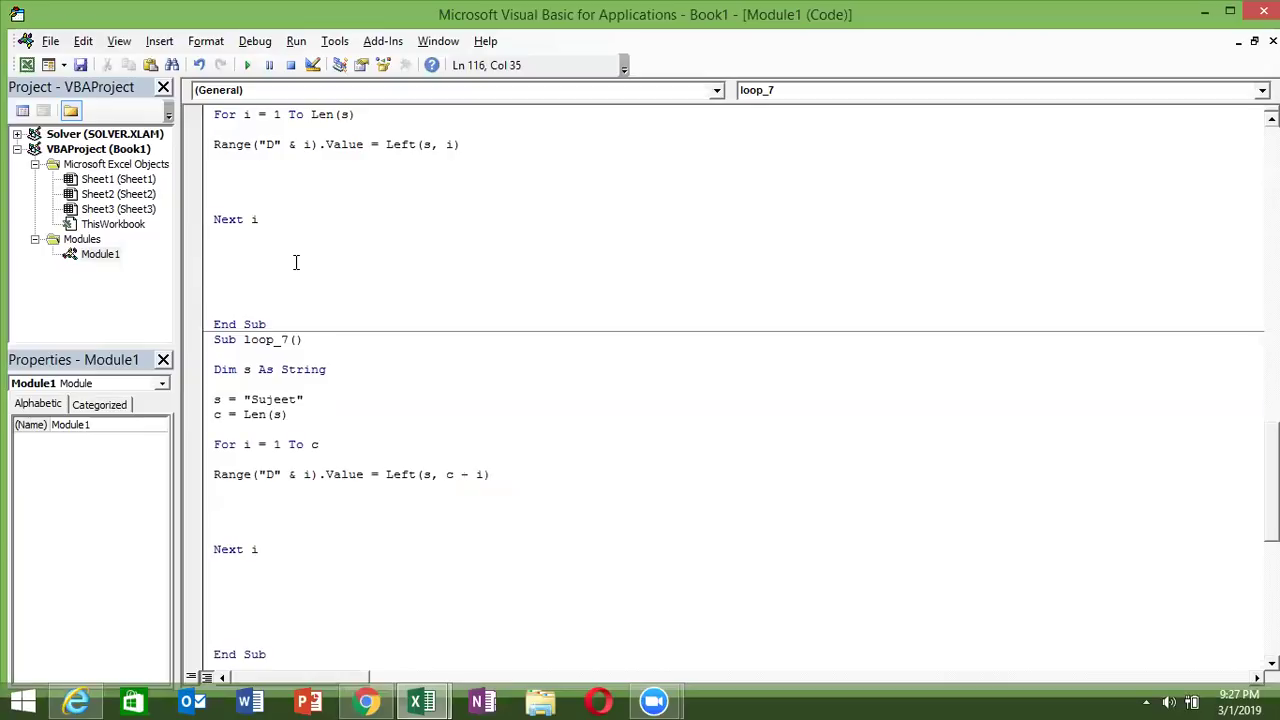
pyautogui.write('+1')
pyautogui.write('-')
pyautogui.press('BackSpace')
pyautogui.press('BackSpace')
pyautogui.click(340, 497)
# Step: Change the loop start from For i = 1 to For i = 0
pyautogui.doubleClick(278, 445)
pyautogui.write('0')
pyautogui.click(316, 489)
pyautogui.hotkey('alt', 'Tab')
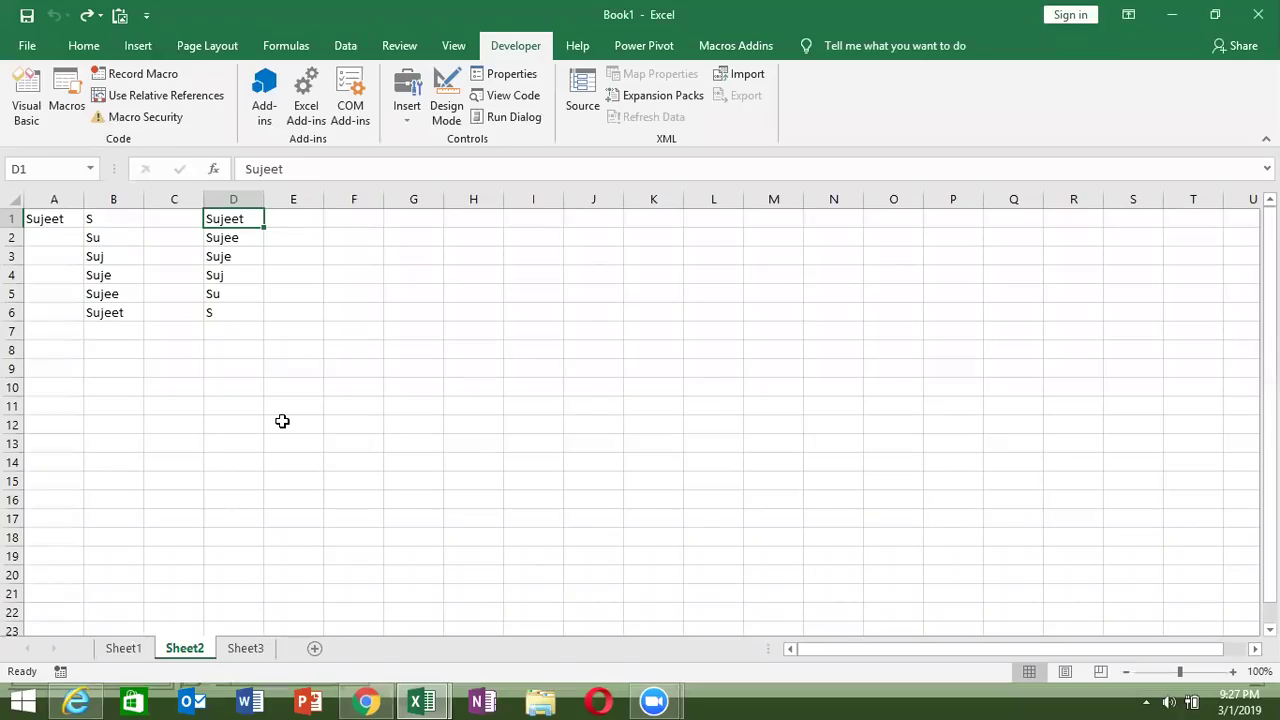
# Step: Clear column D, rerun loop_7, and fix error 1004 by writing to Range("D" & i + 1)
pyautogui.hotkey('ctrl', 'shift', 'Down')
pyautogui.press('Delete')
pyautogui.hotkey('alt', 'Tab')
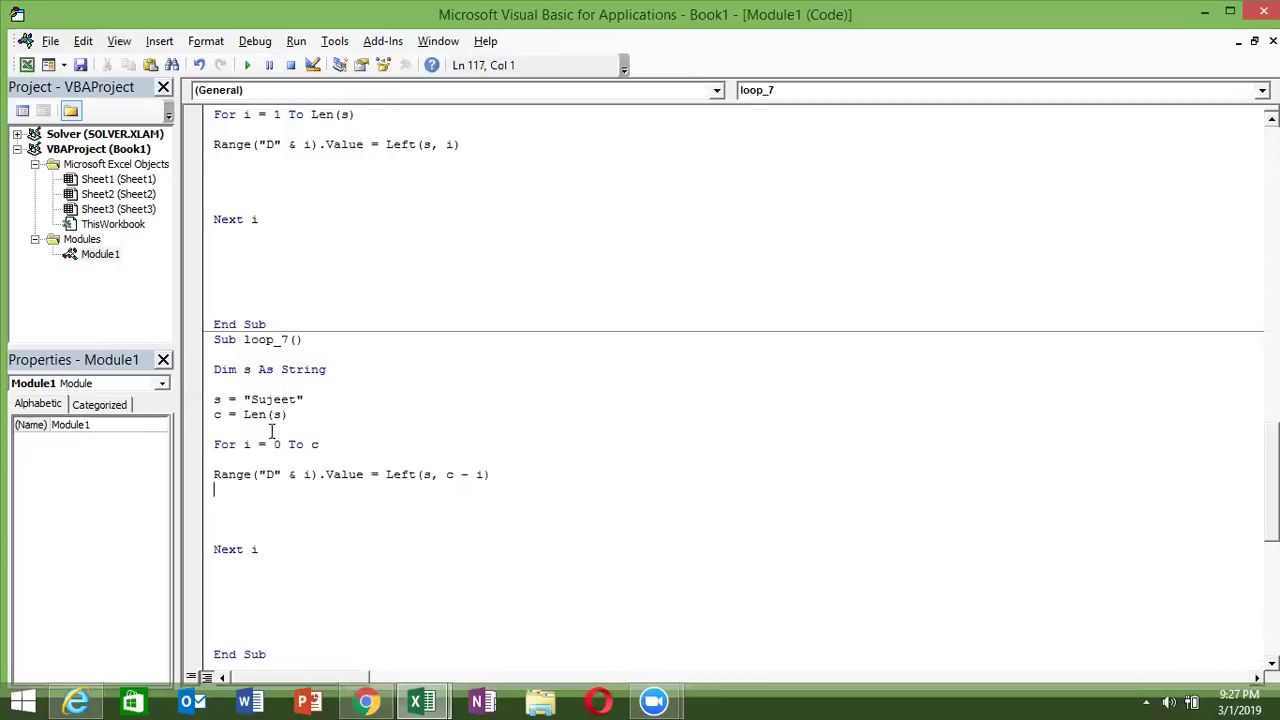
pyautogui.click(250, 65)
pyautogui.click(678, 334)
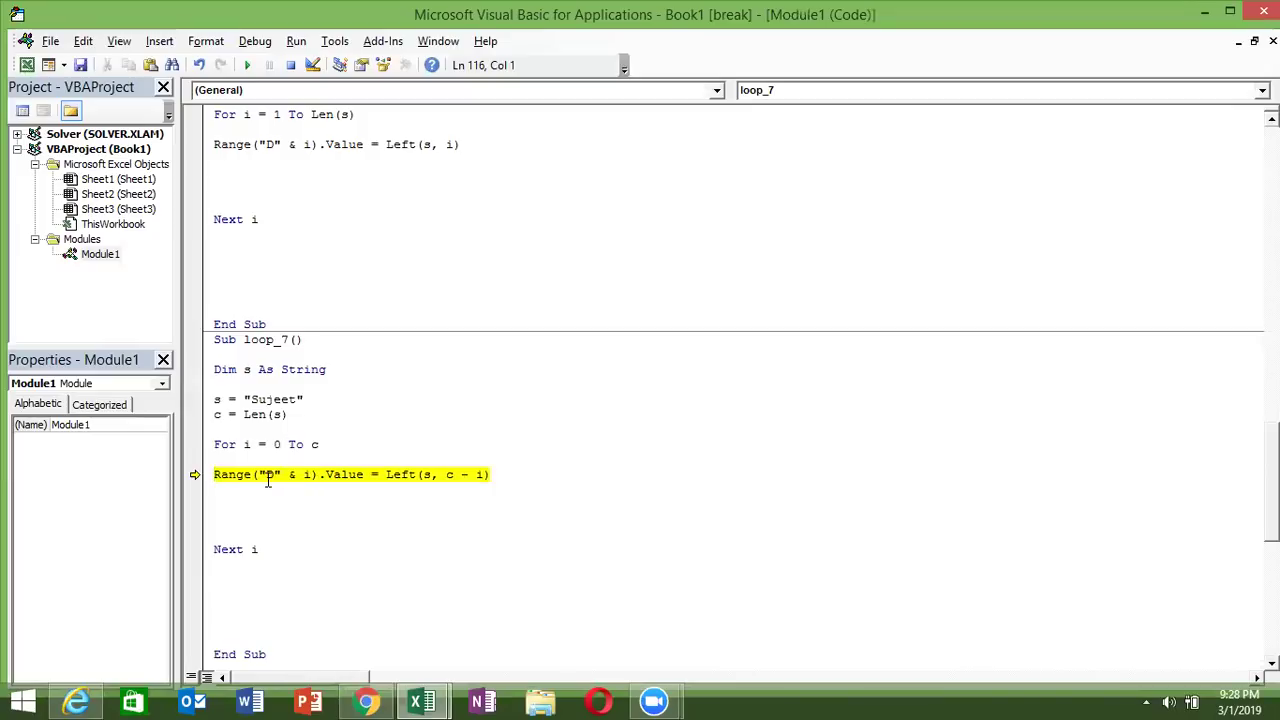
pyautogui.write('+1')
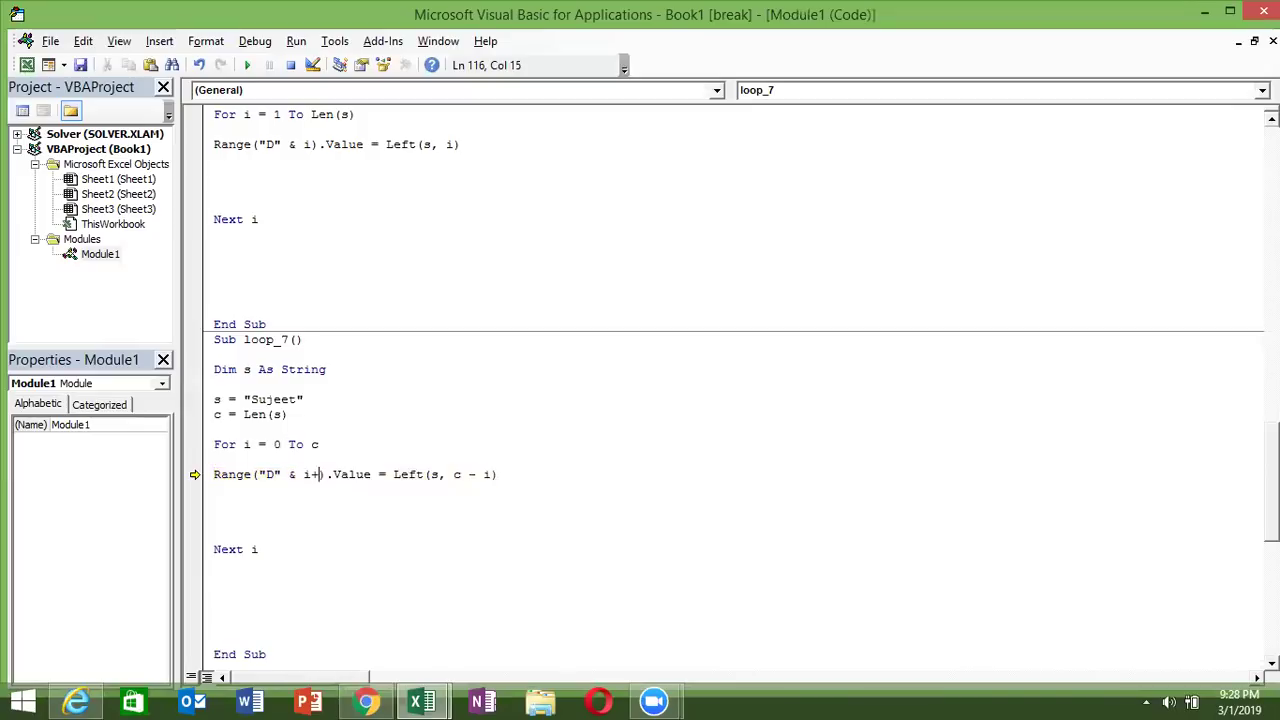
pyautogui.click(333, 489)
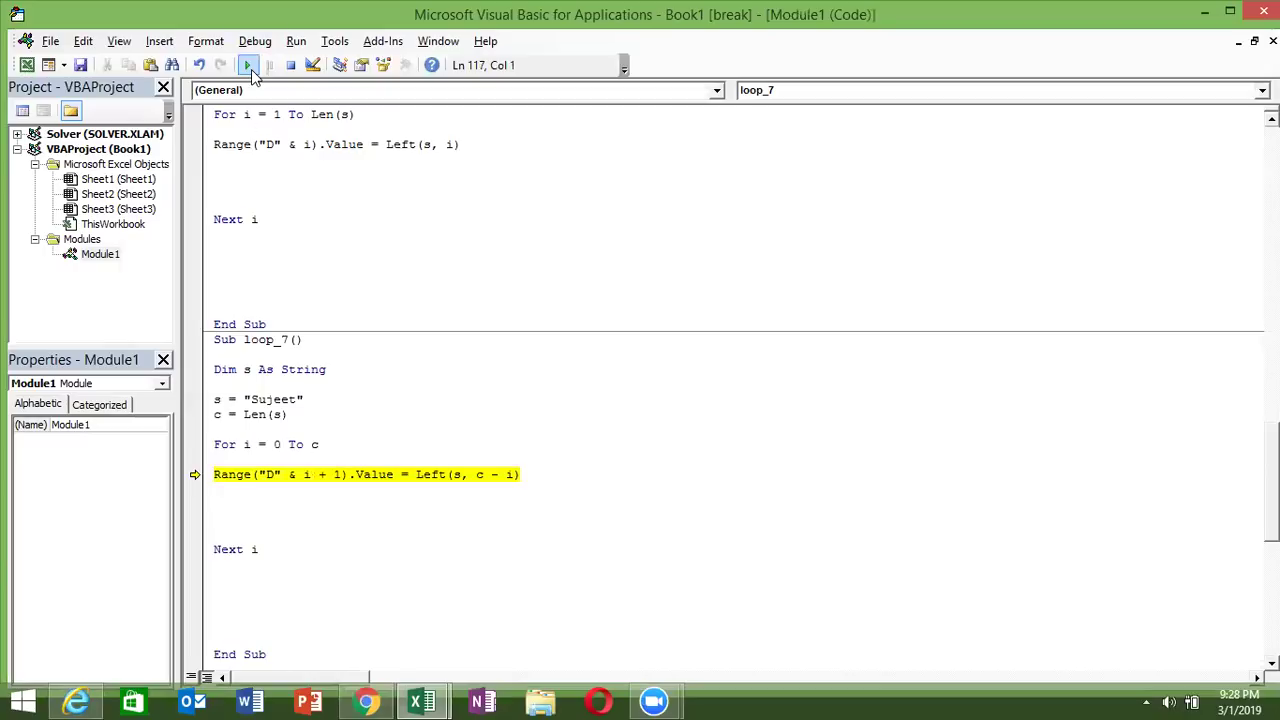
pyautogui.click(248, 63)
pyautogui.hotkey('alt', 'Tab')
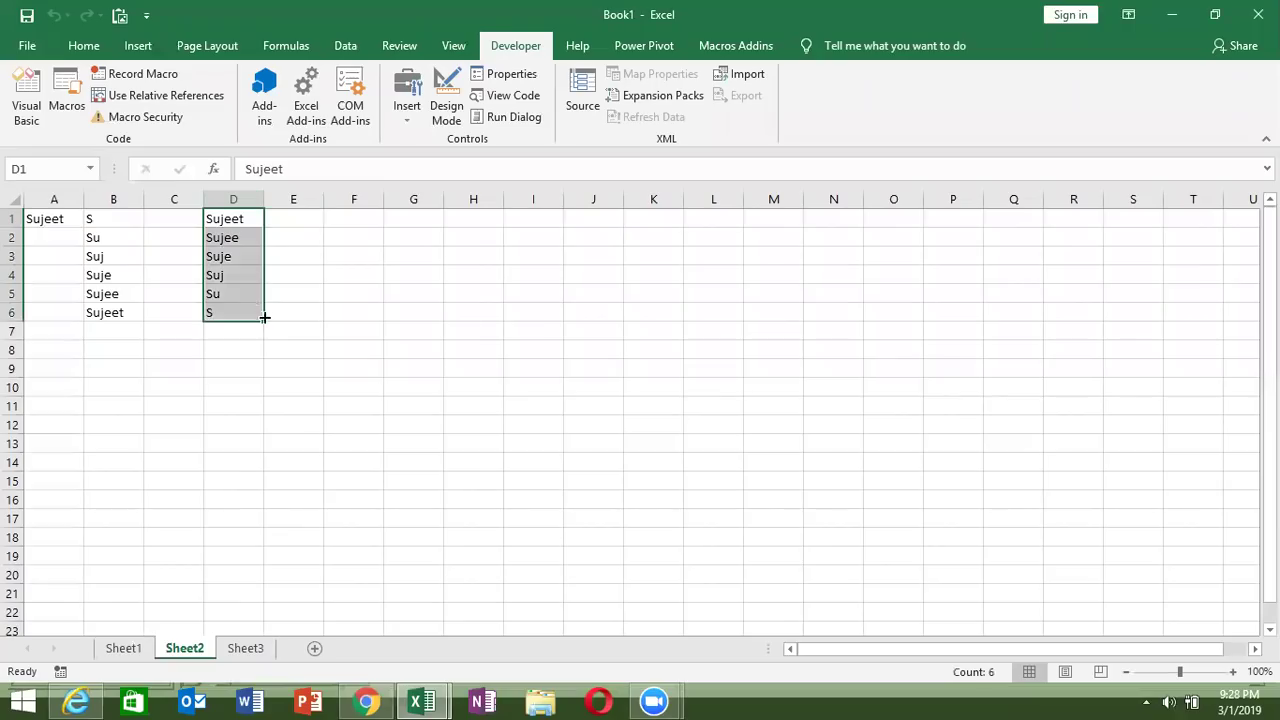
pyautogui.press('Delete')
# Step: Bring the VBA editor forward to review loop_7's For i = 0 To c code
pyautogui.hotkey('alt', 'Tab')
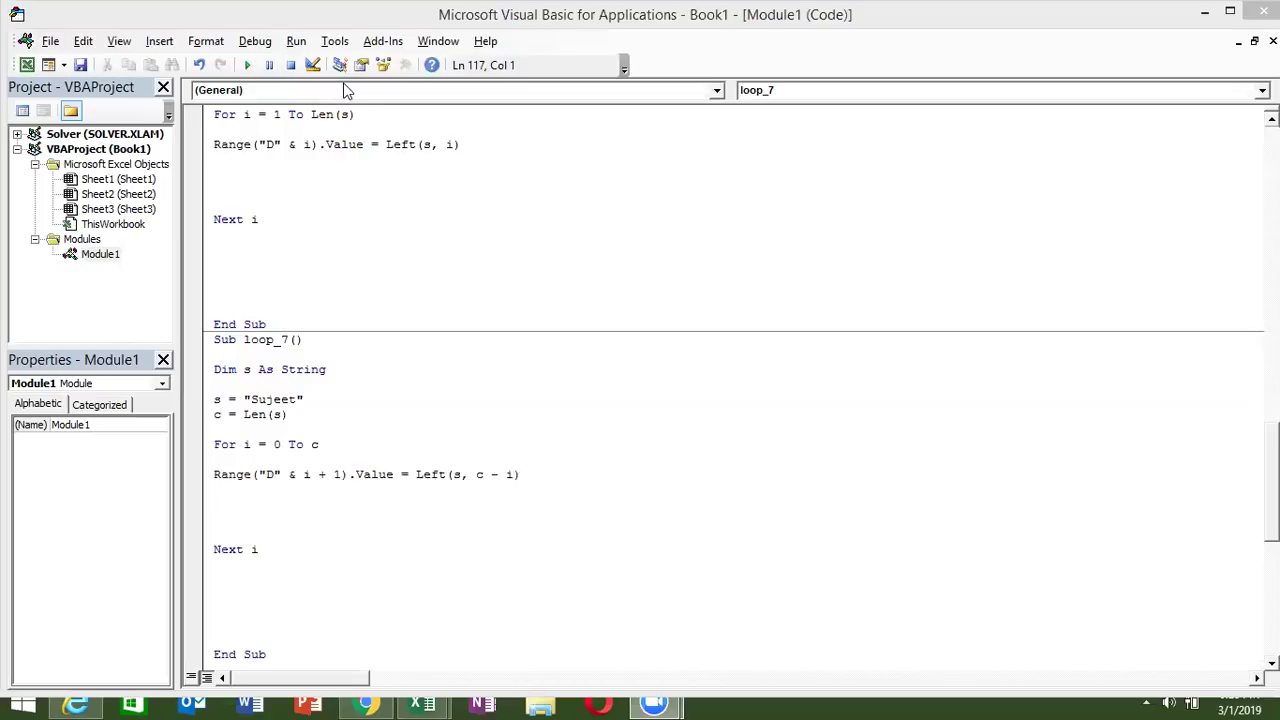
# Step: Enter the loop headings For in F2 and Do in F7
pyautogui.hotkey('alt', 'Tab')
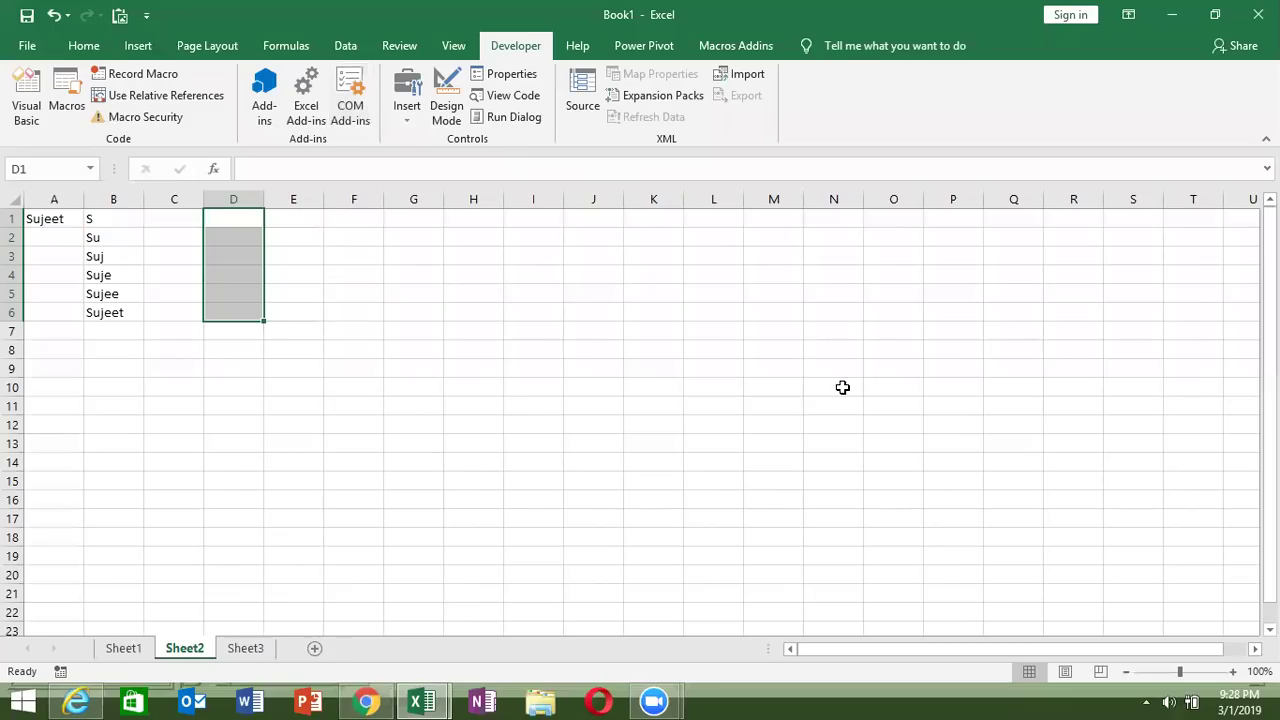
pyautogui.click(350, 240)
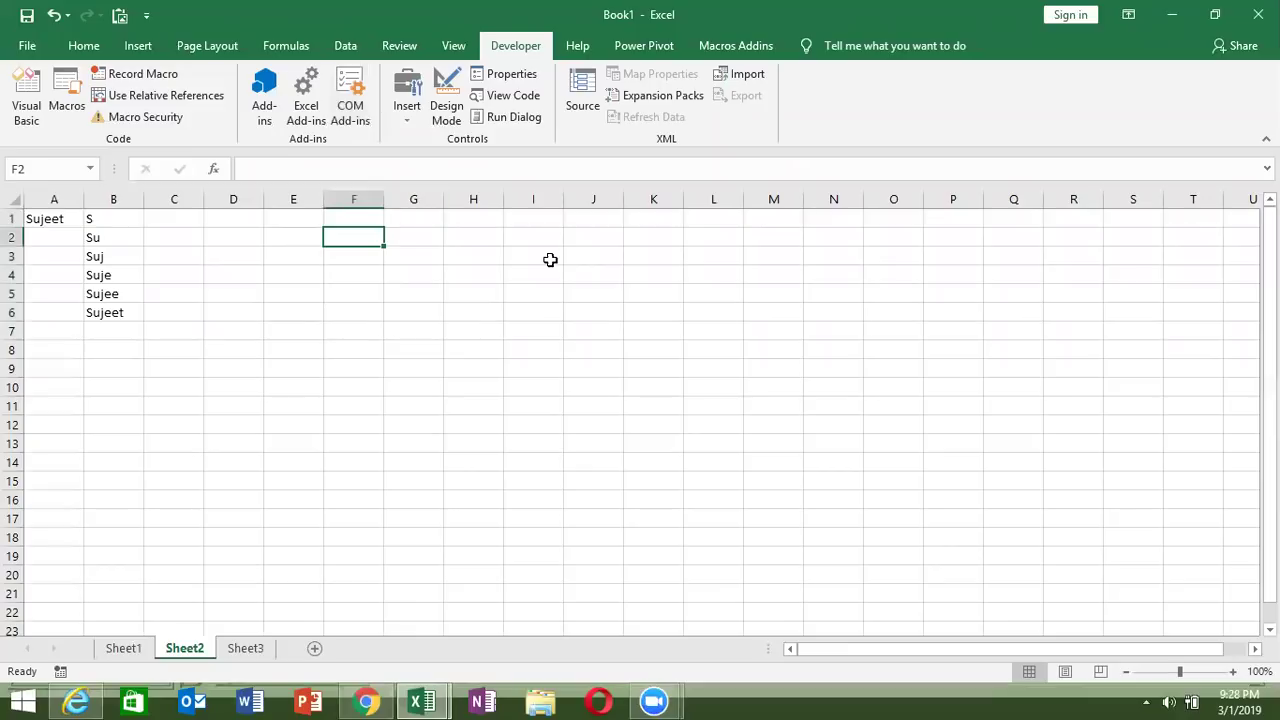
pyautogui.write('For')
pyautogui.press('Return')
pyautogui.write(']')
pyautogui.press('BackSpace')
pyautogui.press('Return')
pyautogui.press('Return')
pyautogui.press('Return')
pyautogui.press('Return')
pyautogui.write('Do')
pyautogui.press('Return')
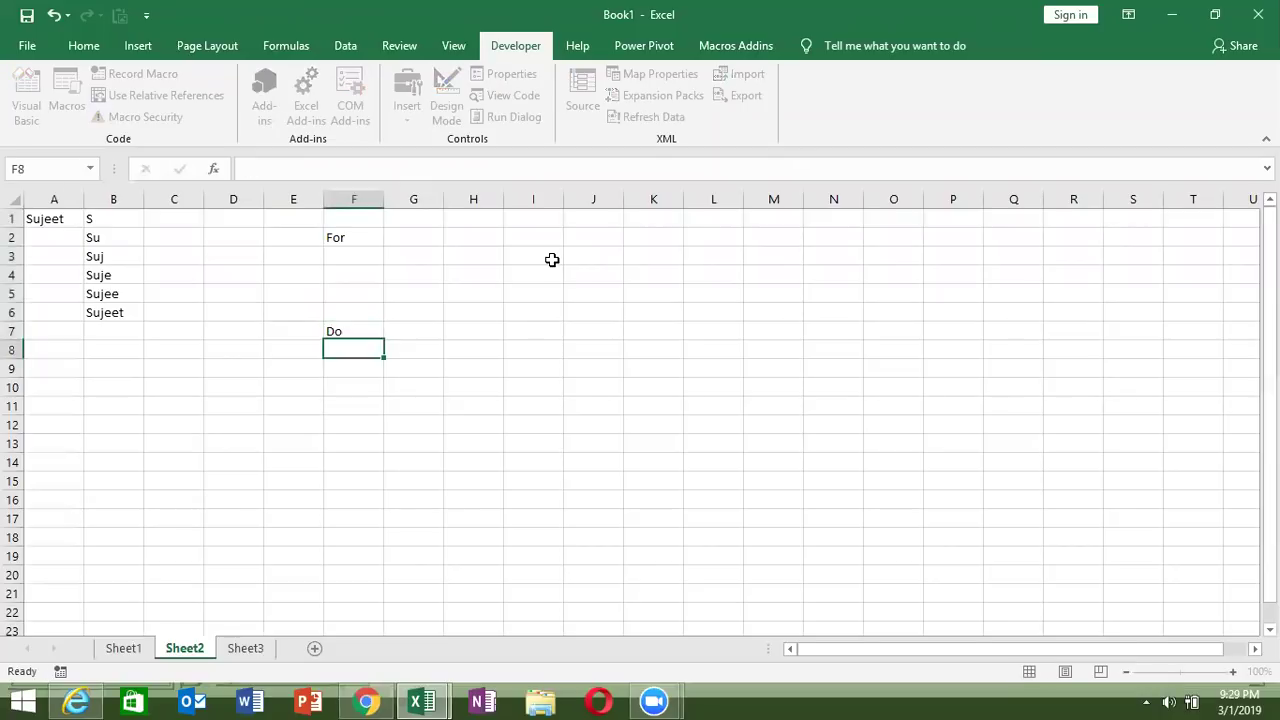
pyautogui.press('Up')
pyautogui.press('Up')
pyautogui.press('Up')
pyautogui.press('Up')
pyautogui.press('Up')
pyautogui.press('Up')
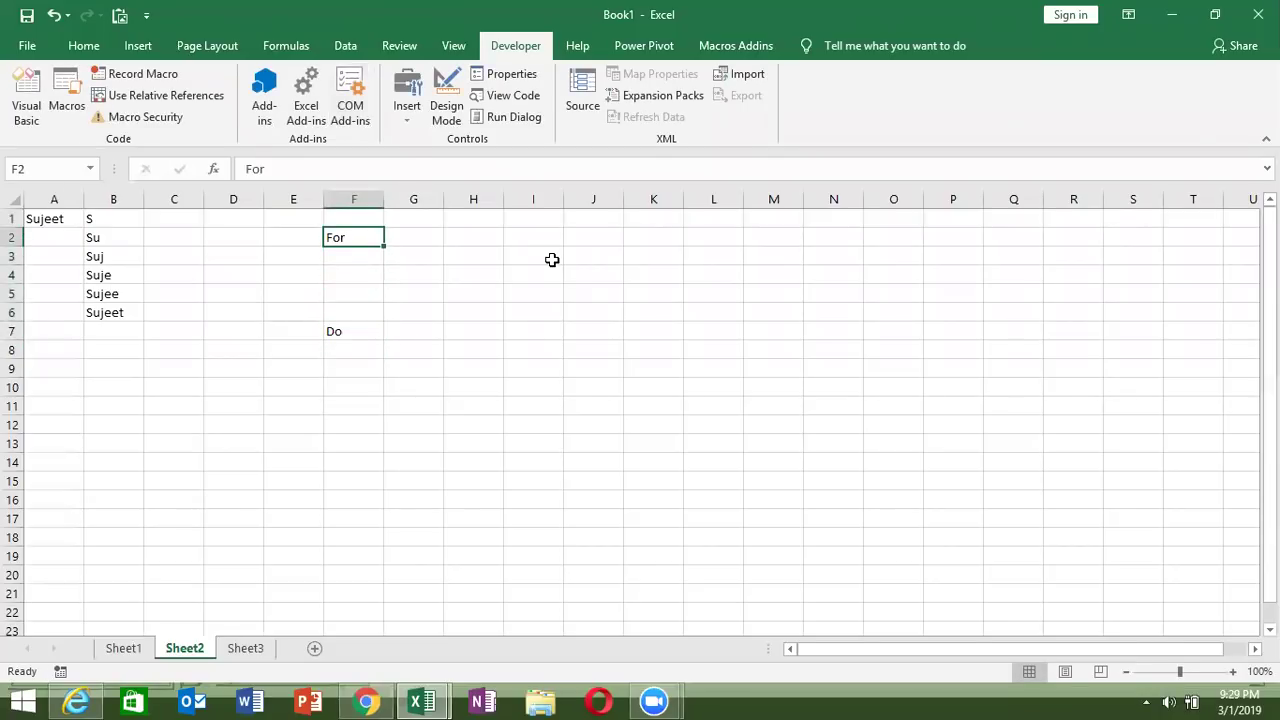
# Step: Add I in G3 with the note 'St to en' in H3
pyautogui.press('Right')
pyautogui.press('Down')
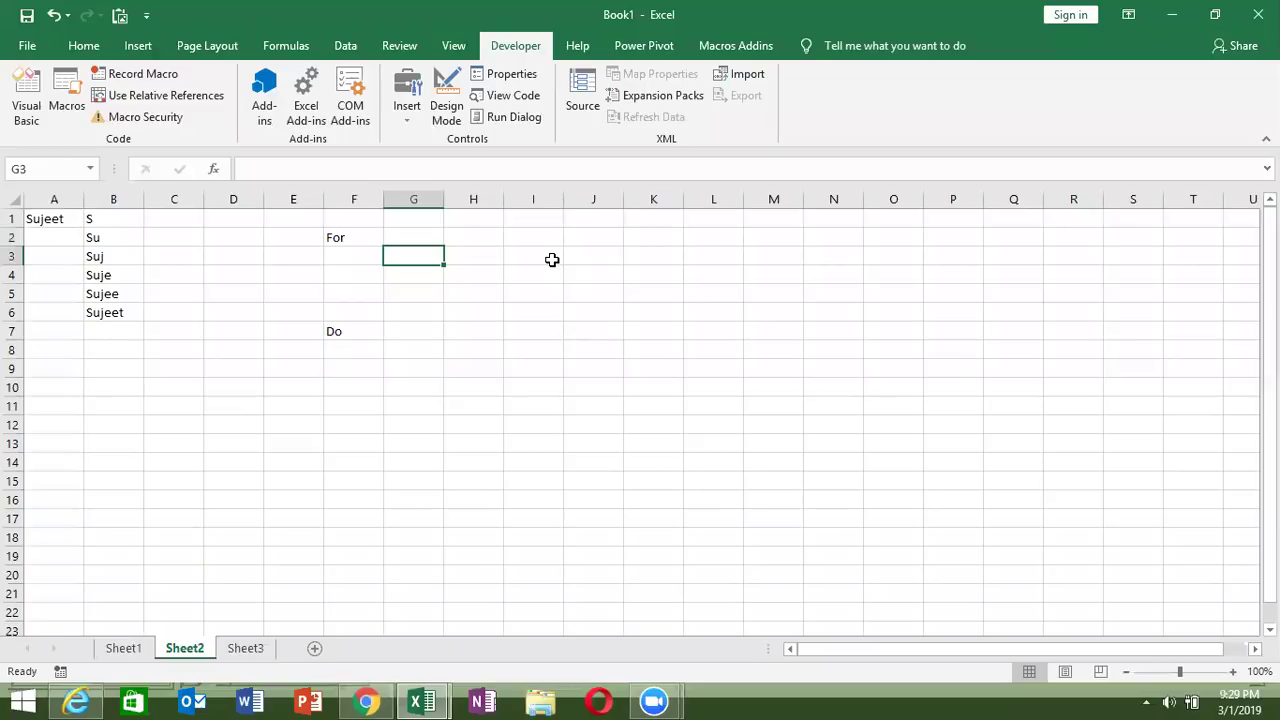
pyautogui.write('I')
pyautogui.press('Return')
pyautogui.press('Up')
pyautogui.press('Right')
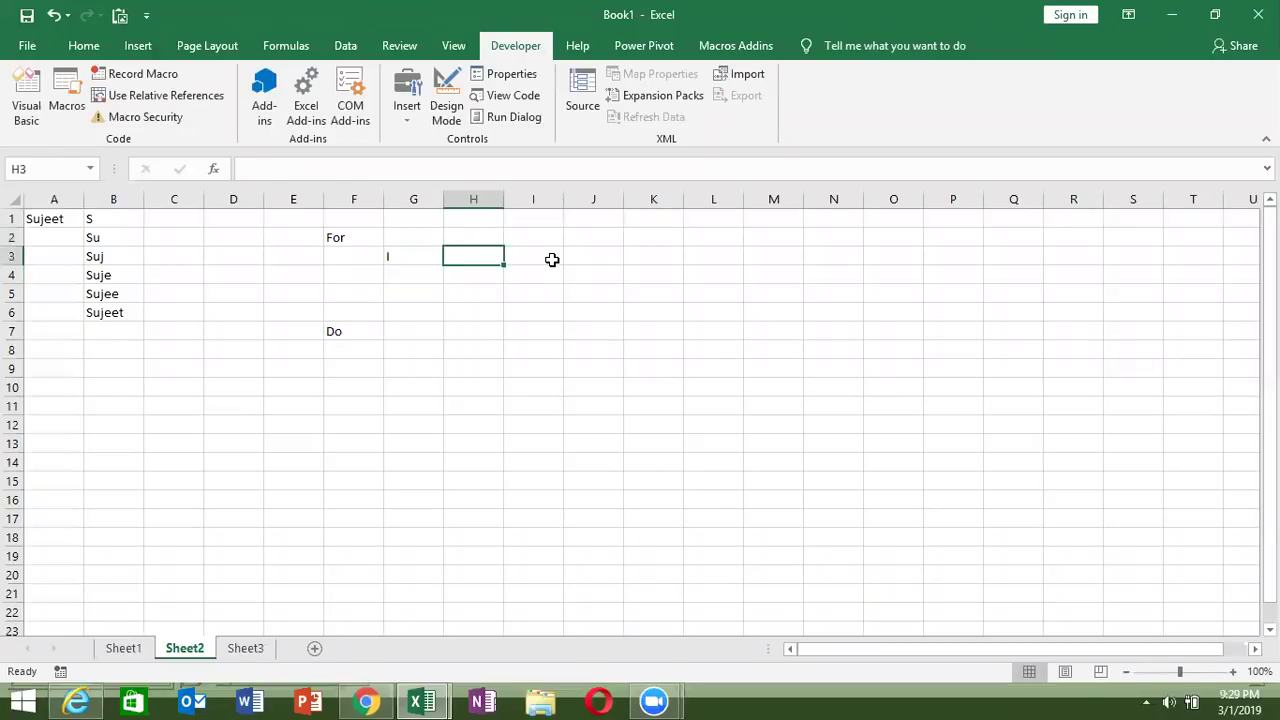
pyautogui.write('St tp')
pyautogui.press('BackSpace')
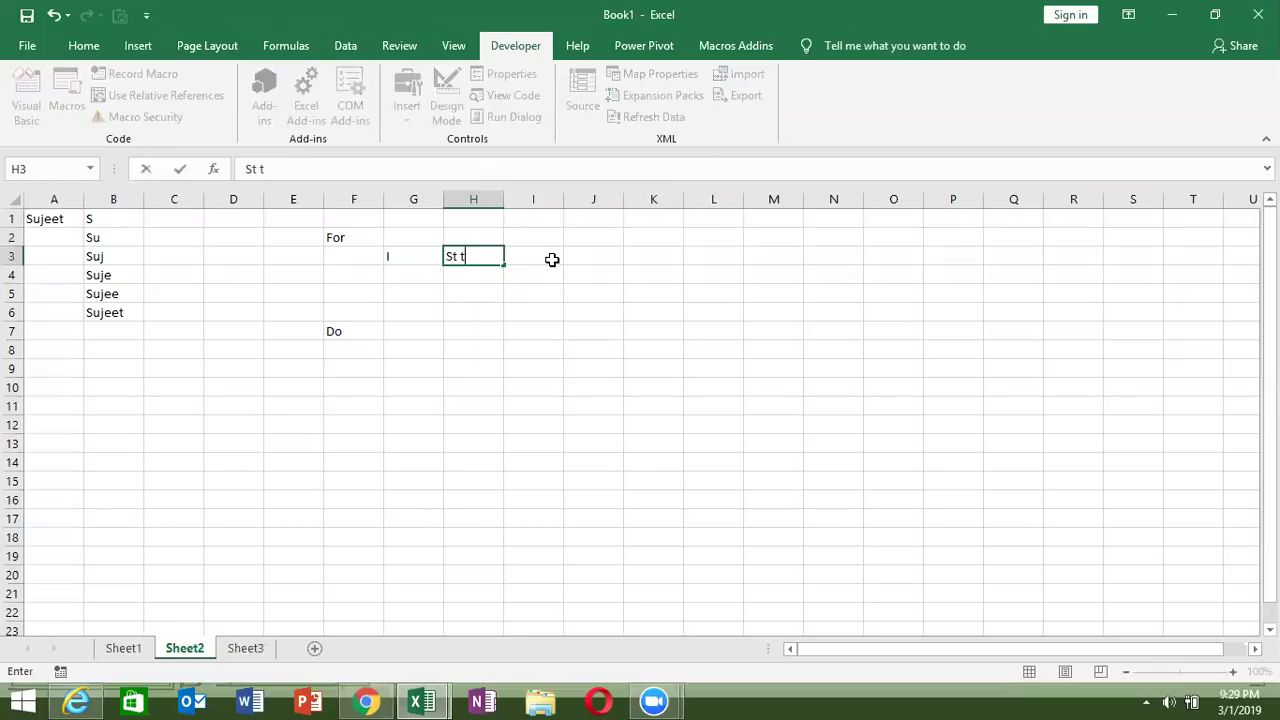
pyautogui.write('ore')
pyautogui.press('BackSpace')
pyautogui.press('BackSpace')
pyautogui.write('e')
pyautogui.write('n')
pyautogui.press('Return')
# Step: Add Each in G4 with the note 'as per Object' in H4
pyautogui.press('Left')
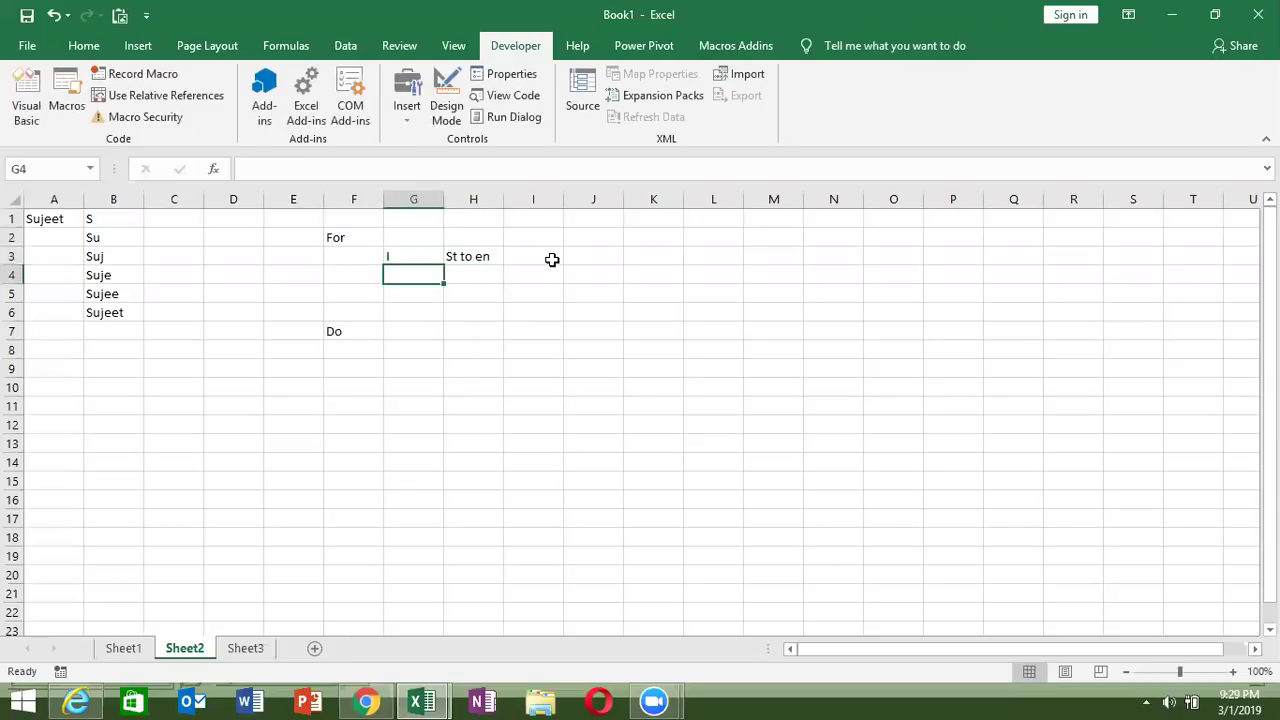
pyautogui.write('Each')
pyautogui.press('Tab')
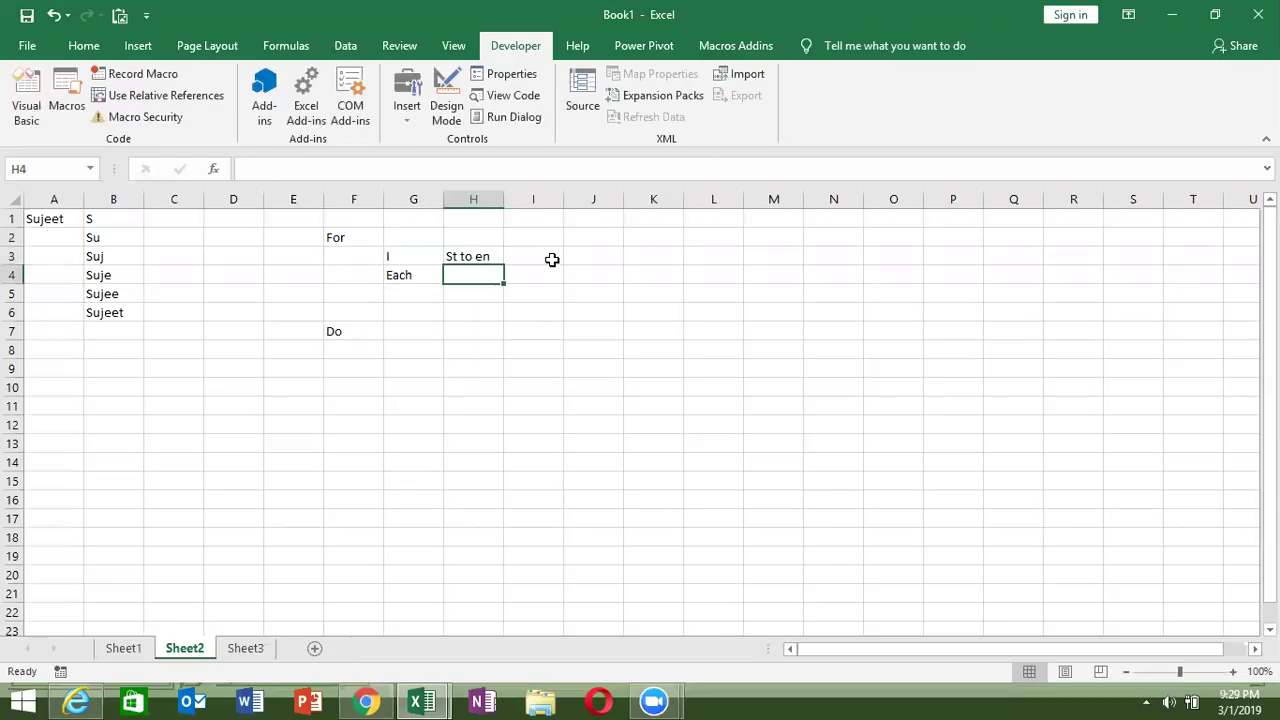
pyautogui.write('as per Object')
pyautogui.press('Return')
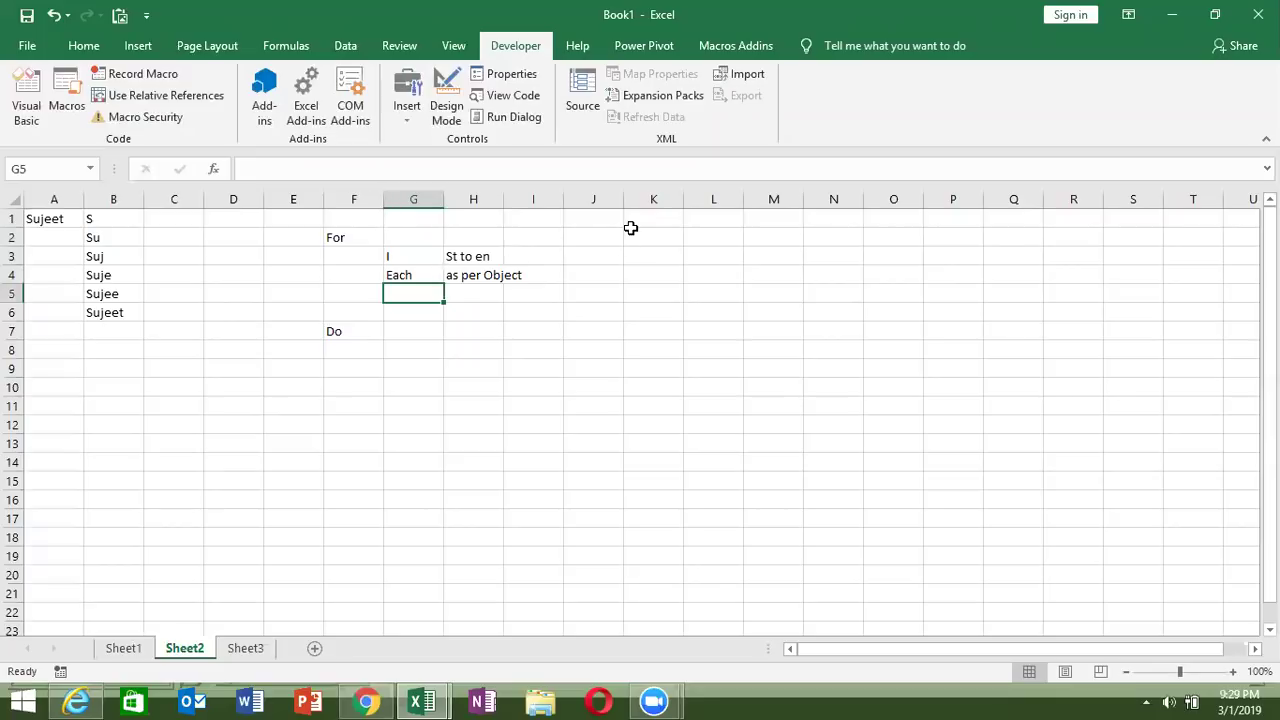
# Step: Type While in G8 and Until in G9 beneath the Do heading
pyautogui.moveTo(631, 228); pyautogui.dragTo(649, 447)
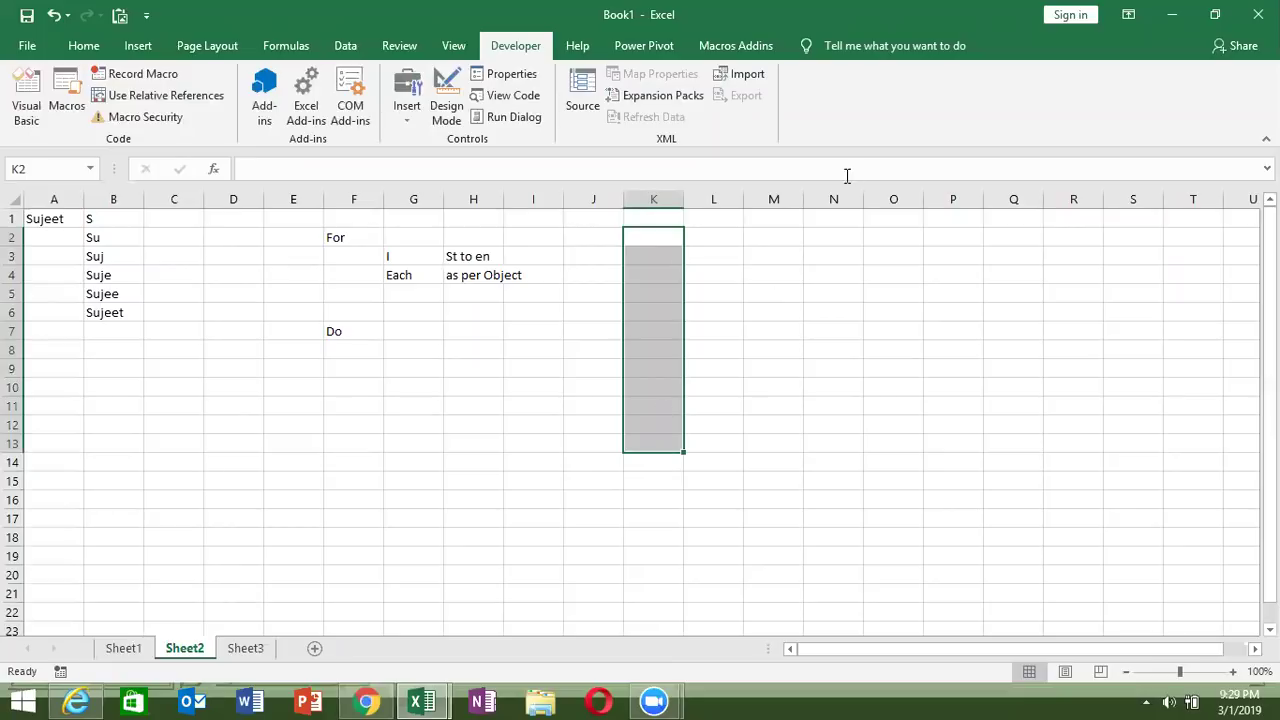
pyautogui.moveTo(742, 240); pyautogui.dragTo(810, 398)
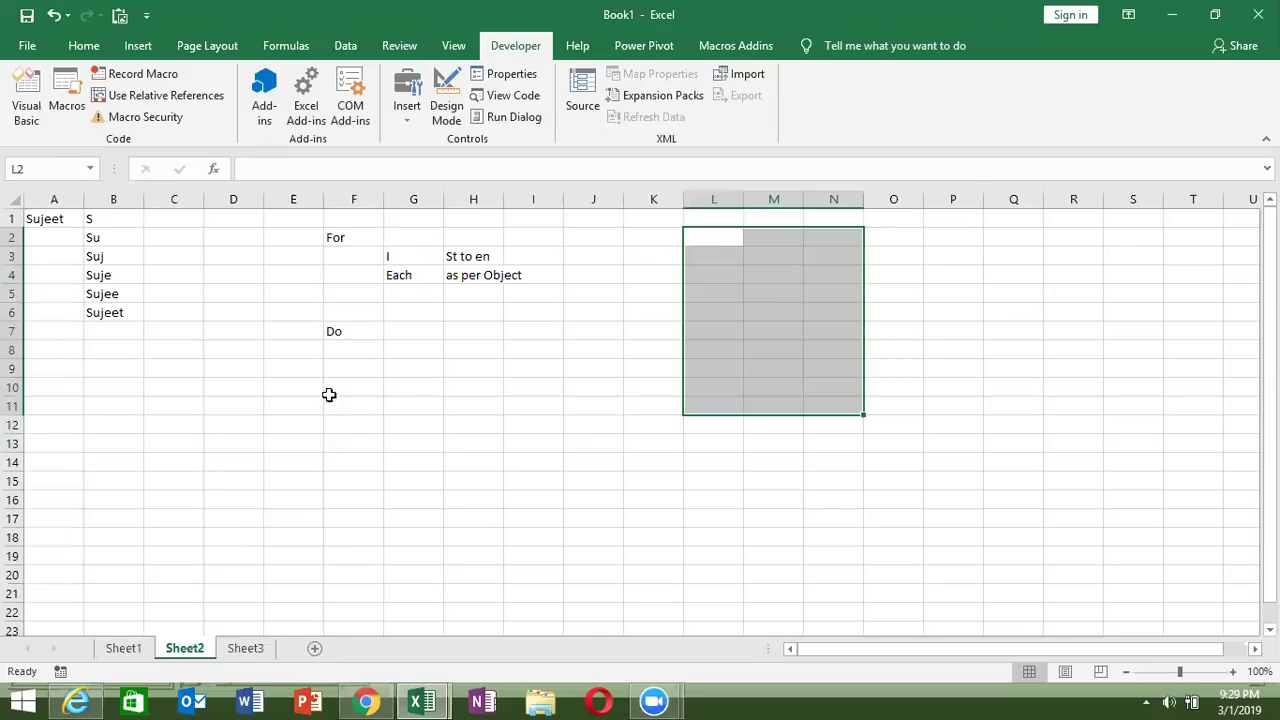
pyautogui.click(343, 332)
pyautogui.click(413, 355)
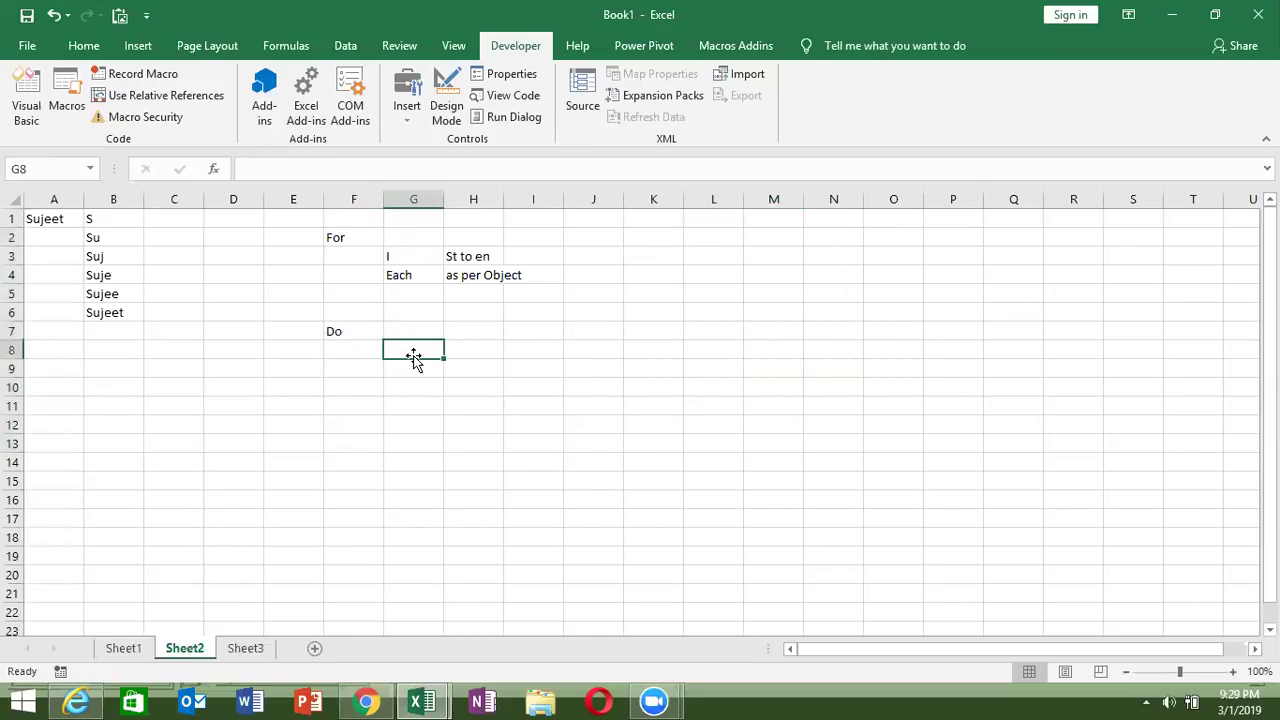
pyautogui.write('While')
pyautogui.press('Return')
pyautogui.write('Until')
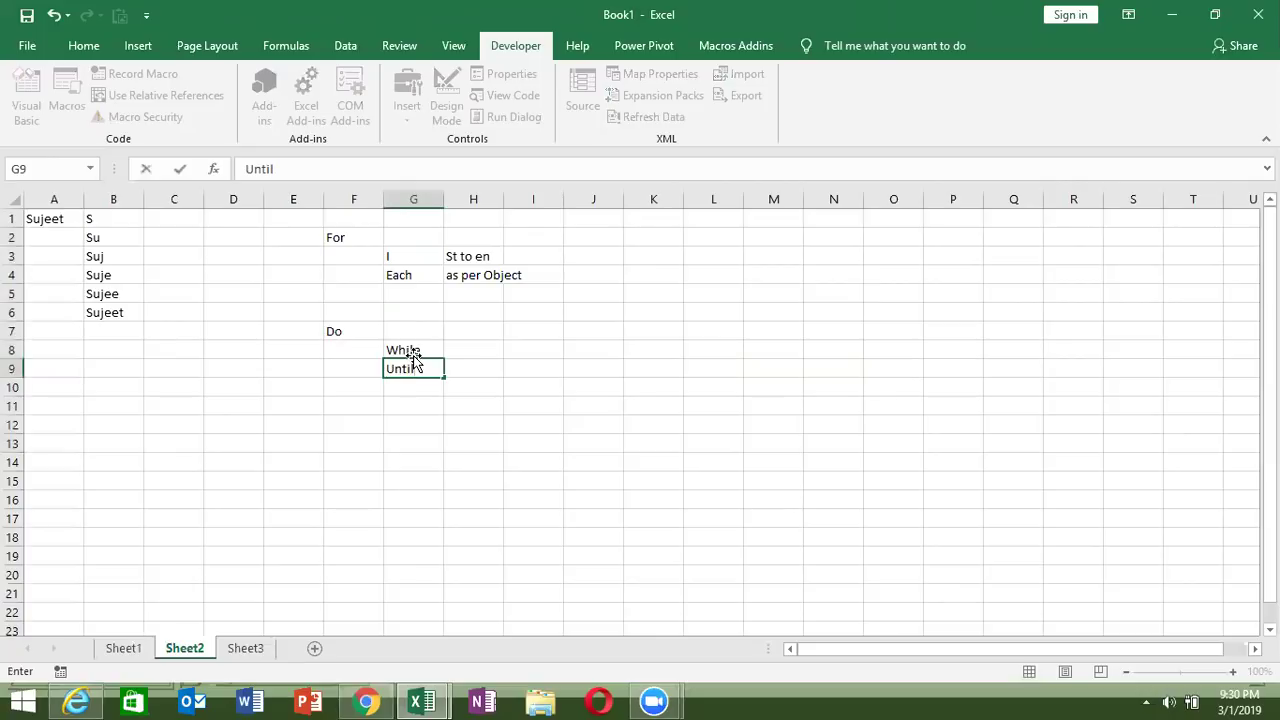
pyautogui.click(392, 293)
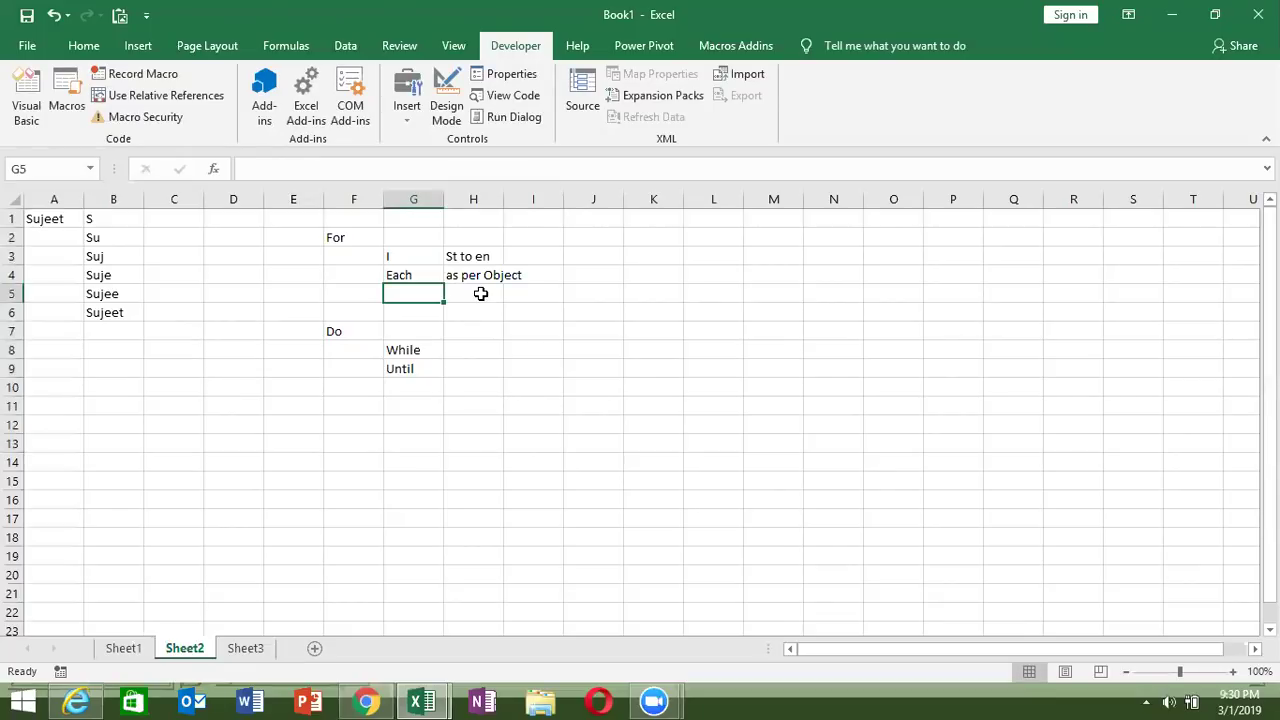
pyautogui.press('Down')
pyautogui.press('Down')
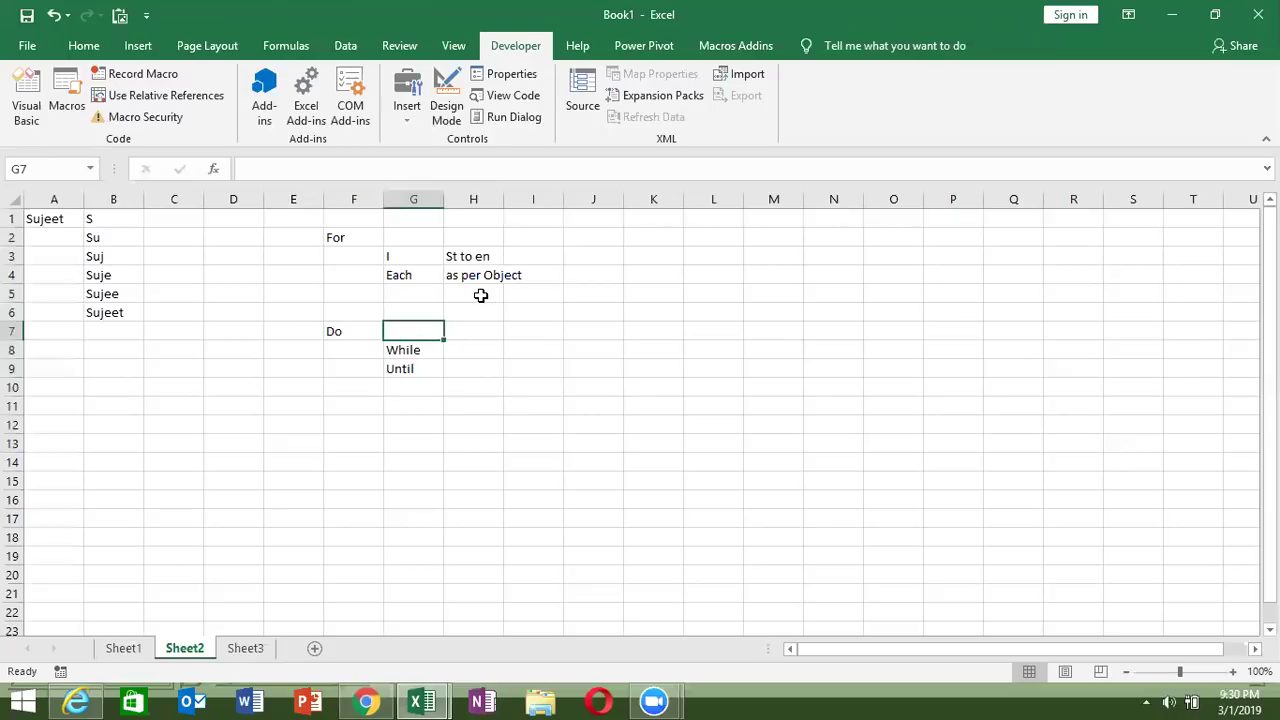
# Step: Select the I and 'St to en' cells in row 3, then move down to Each
pyautogui.press('Up')
pyautogui.press('Up')
pyautogui.press('Up')
pyautogui.press('Up')
pyautogui.hotkey('shift', 'Right')
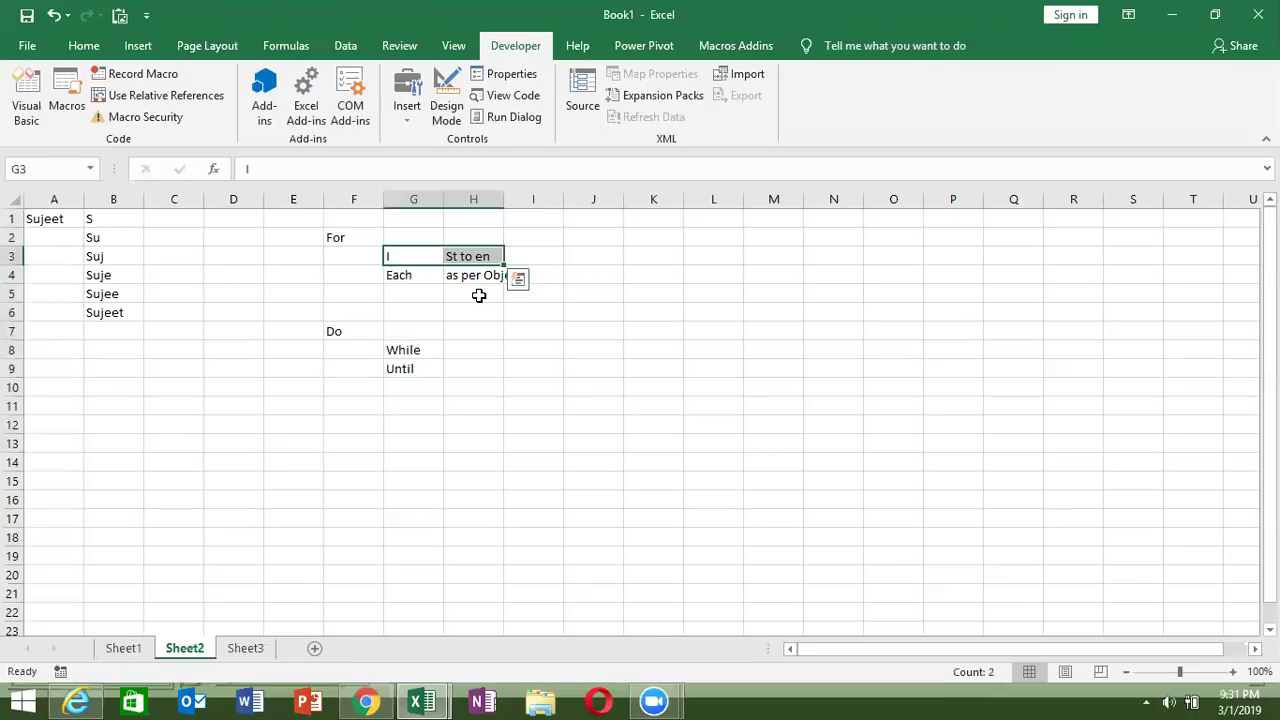
pyautogui.press('Down')
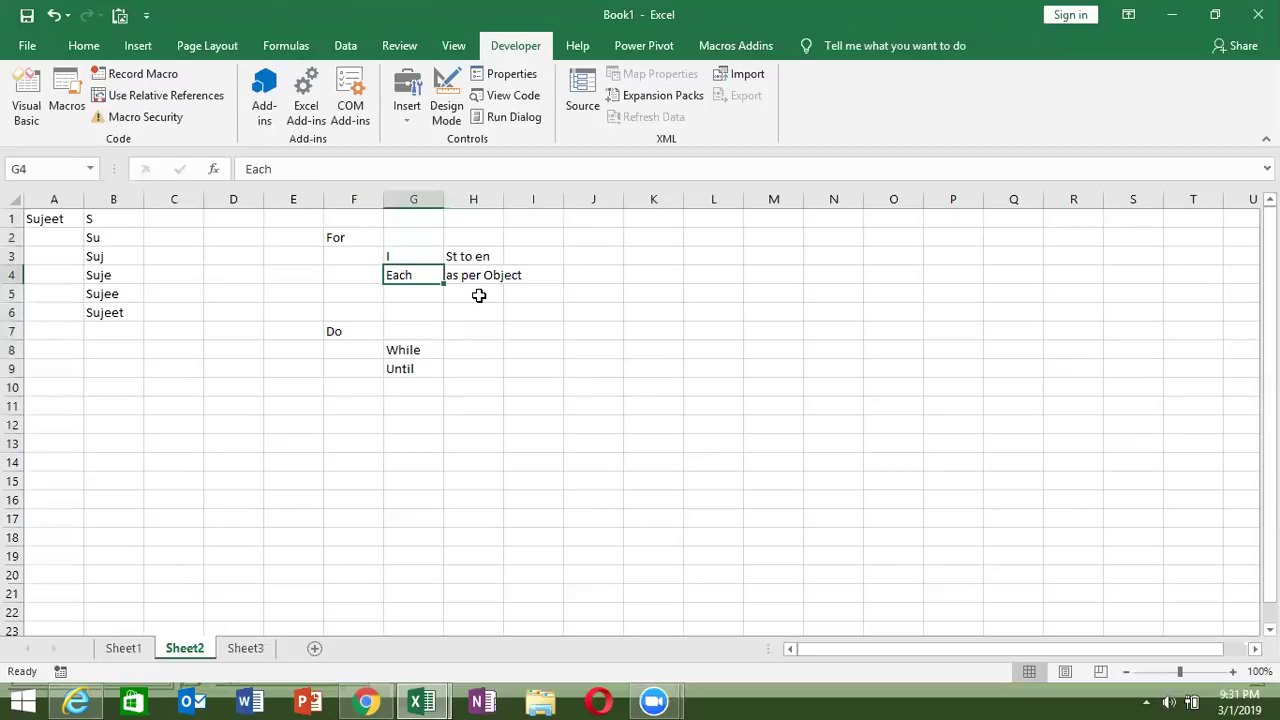
# Step: Select all of the module's macro code in the VBA editor and switch to Gmail
pyautogui.press('super+d')
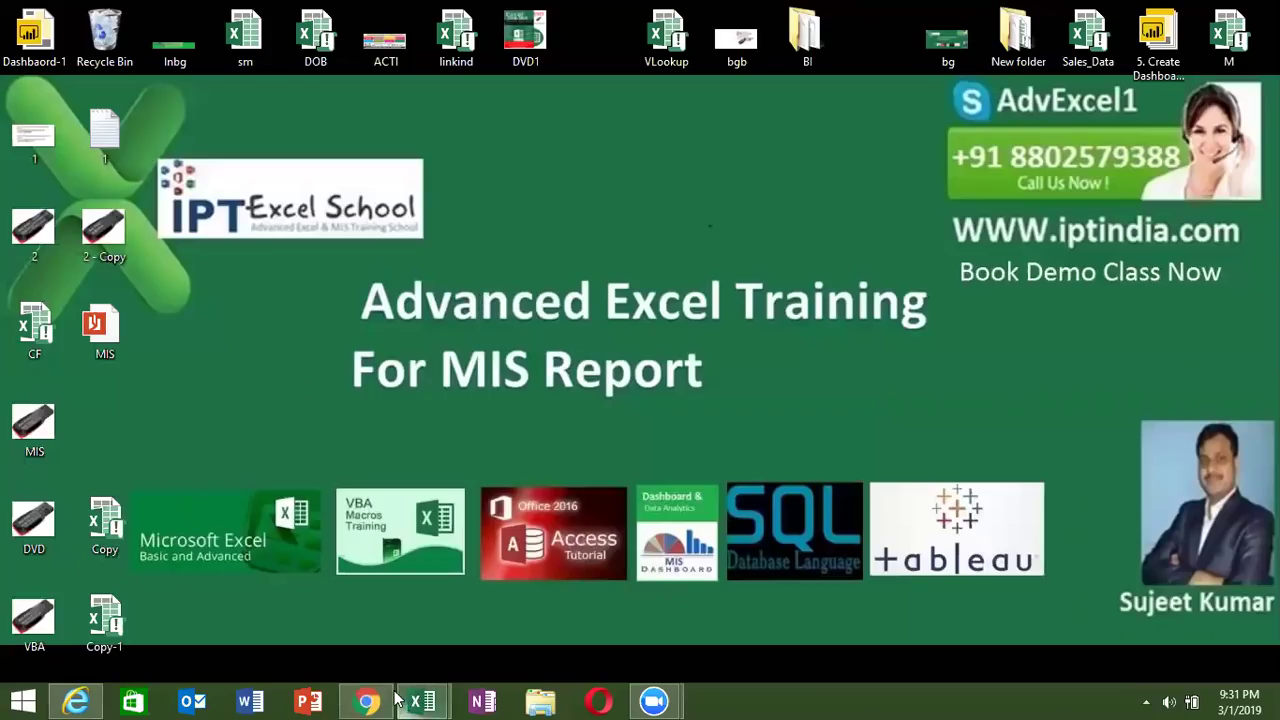
pyautogui.moveTo(420, 700)
pyautogui.click(466, 598)
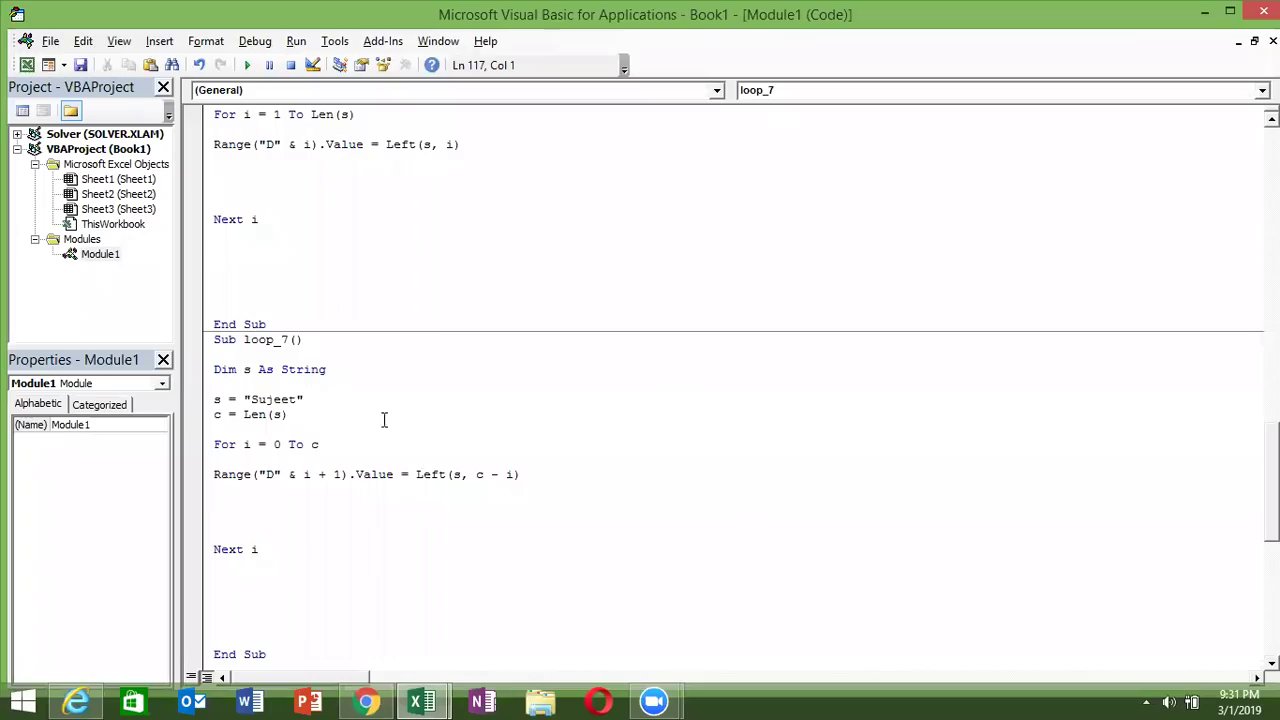
pyautogui.hotkey('ctrl', 'a')
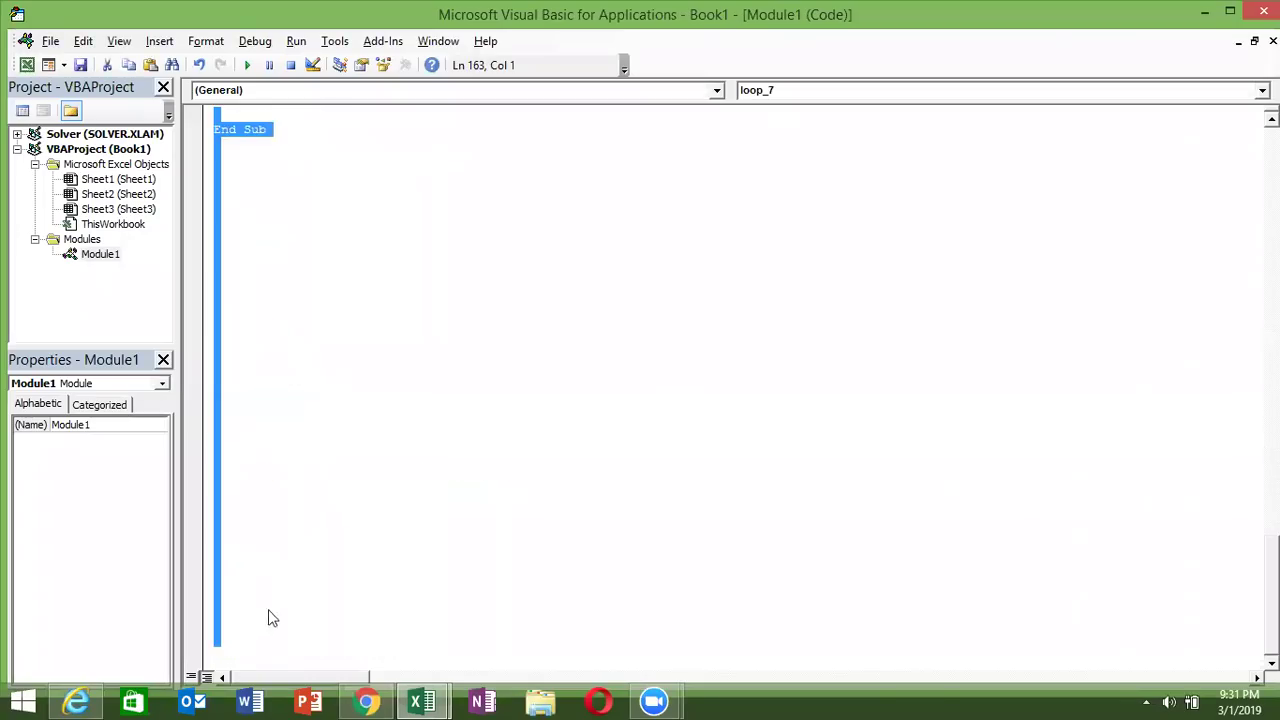
pyautogui.click(367, 702)
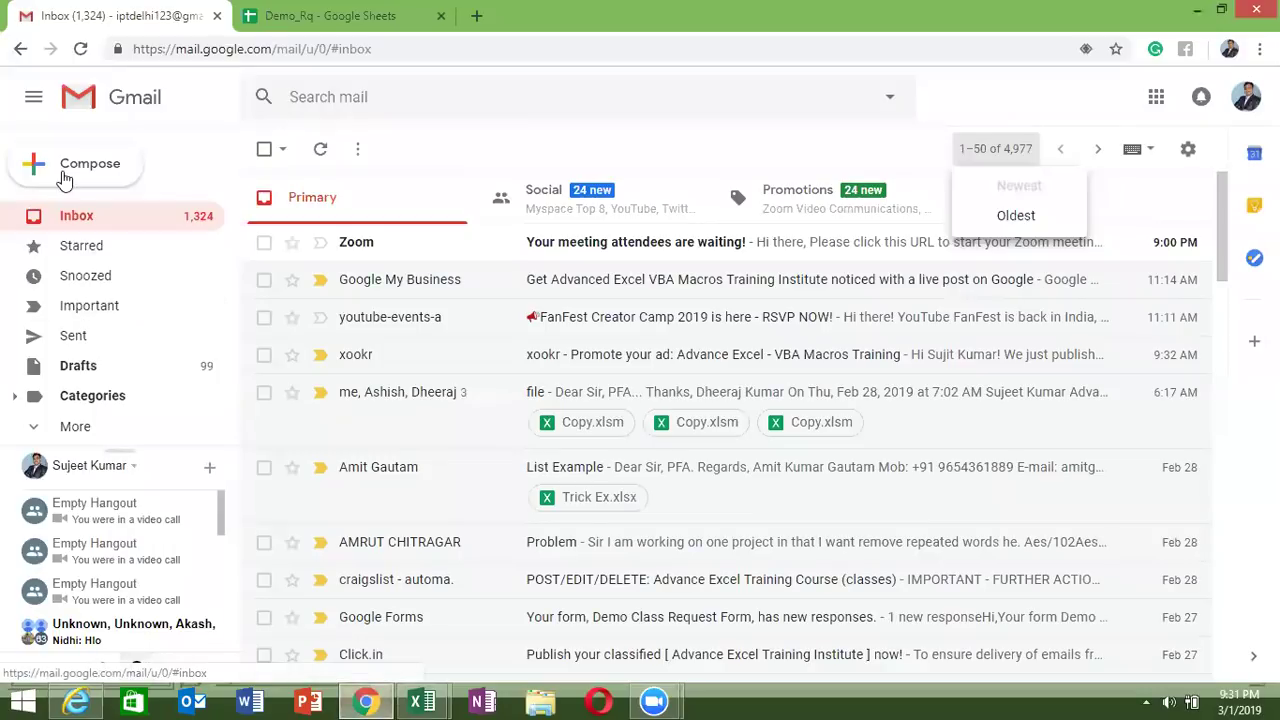
# Step: Start a new Gmail message with the copied macro code pasted into the body and subject 'Code'
pyautogui.click(113, 170)
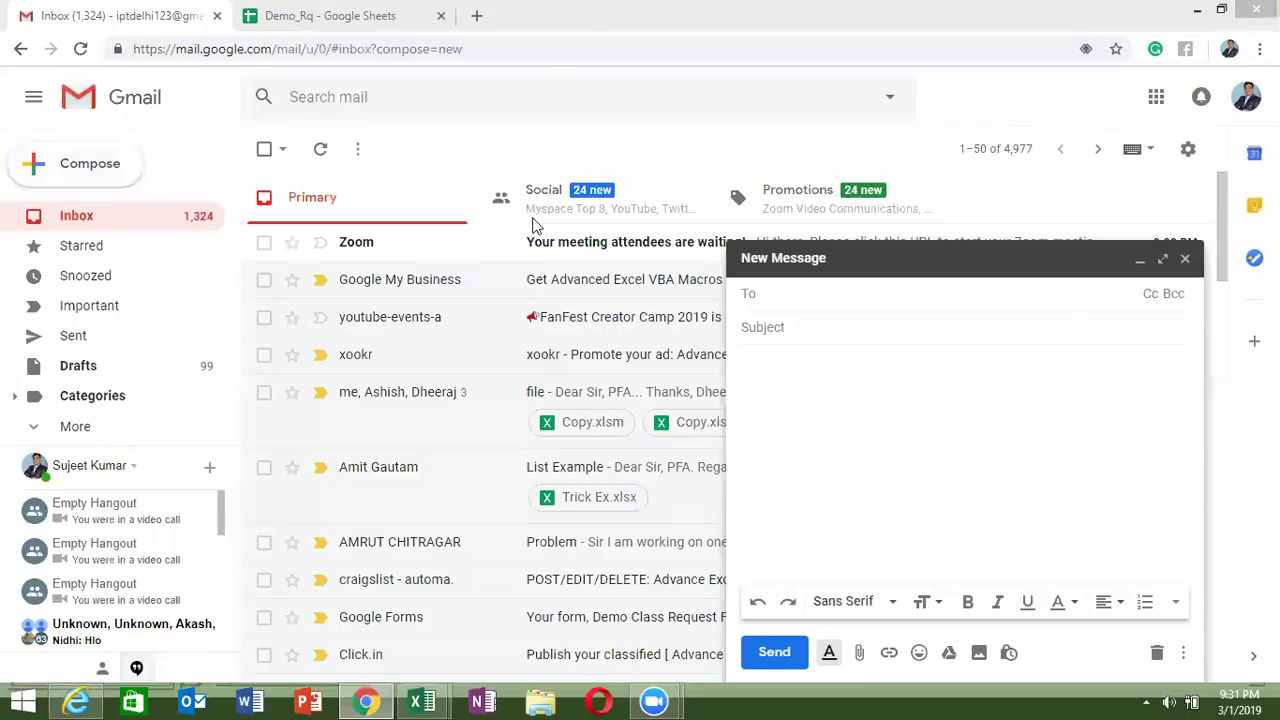
pyautogui.click(810, 375)
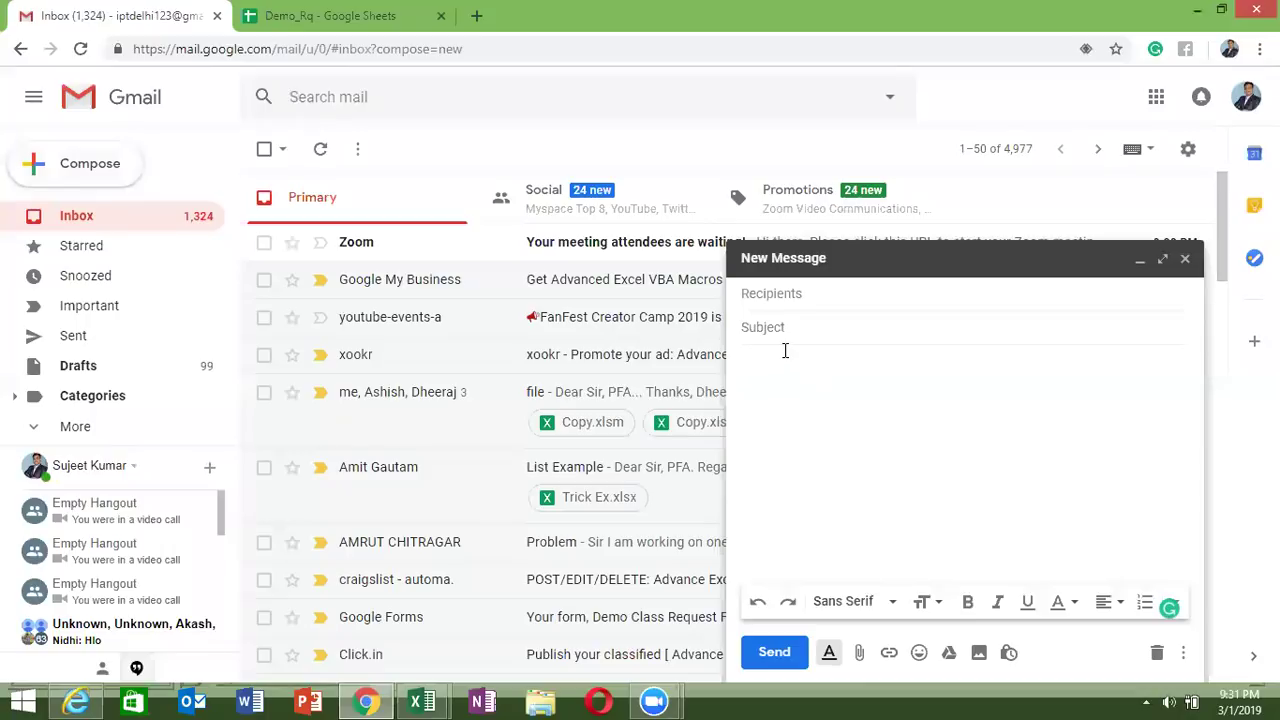
pyautogui.hotkey('ctrl', 'v')
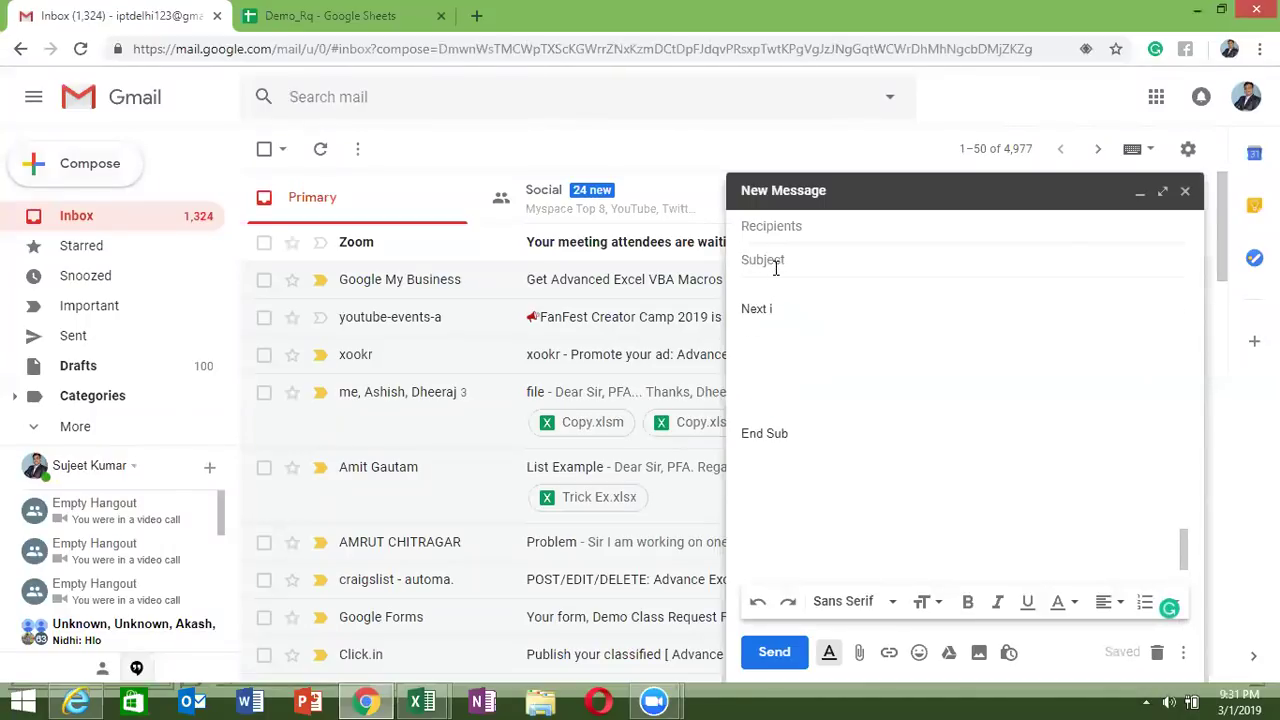
pyautogui.click(799, 268)
pyautogui.write('Code')
# Step: Add one contact from the suggestions as recipient and begin entering a second recipient
pyautogui.click(789, 224)
pyautogui.write('ak')
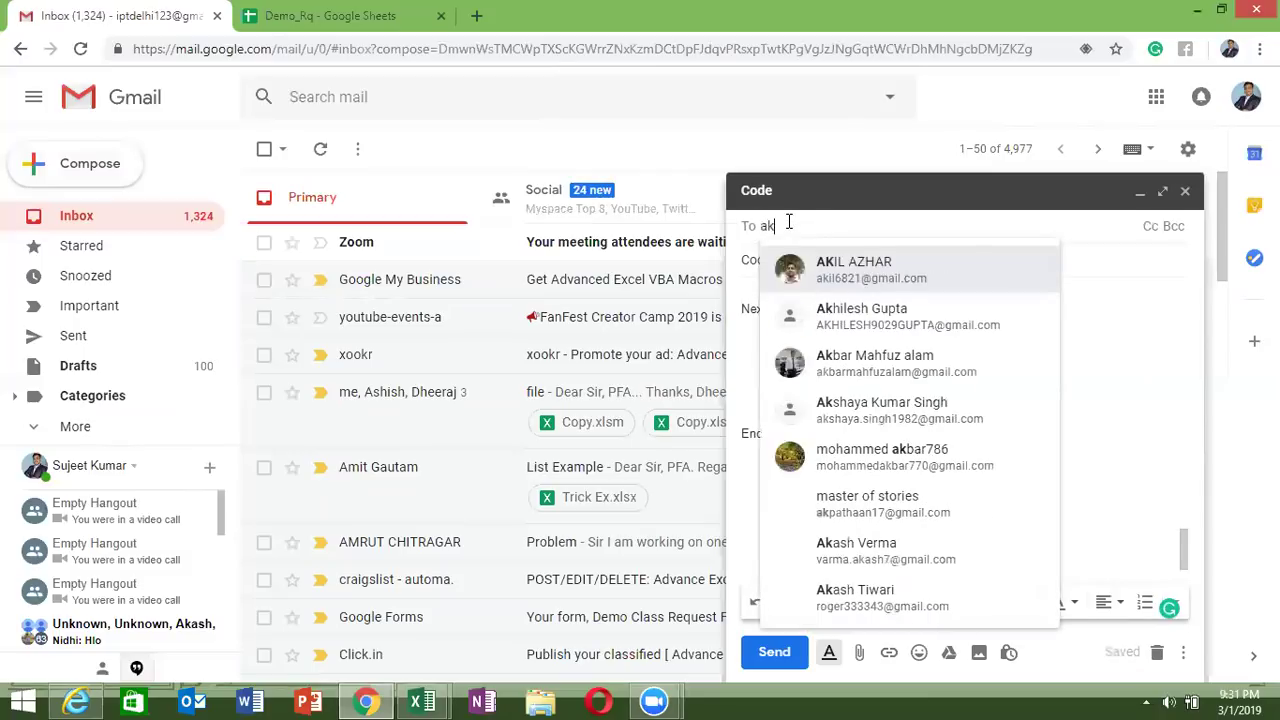
pyautogui.write('hi')
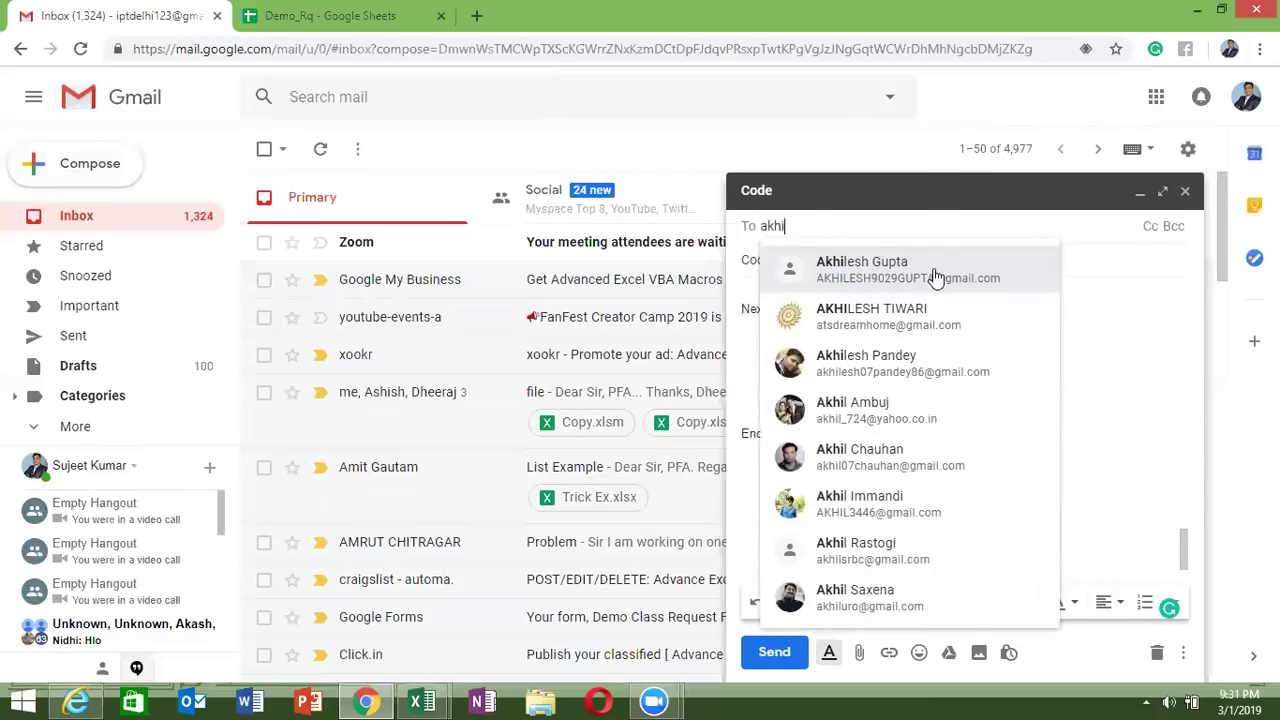
pyautogui.click(935, 275)
pyautogui.write('ka')
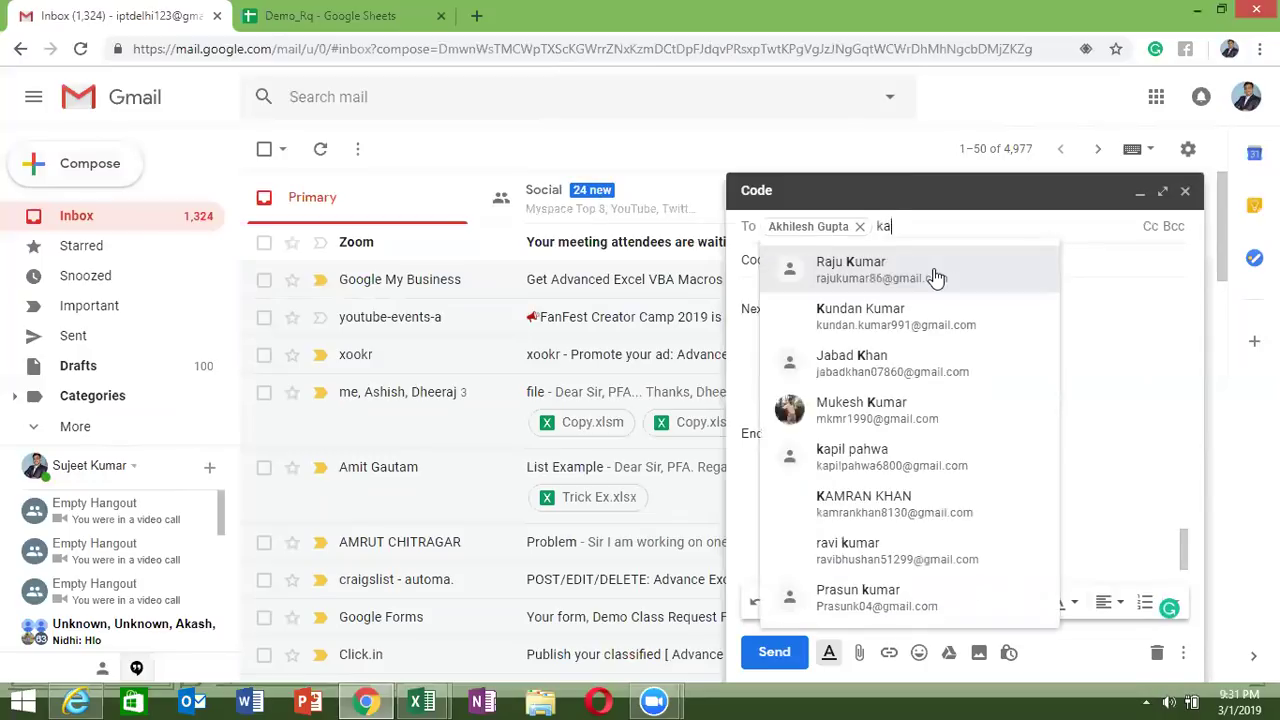
pyautogui.write('ran')
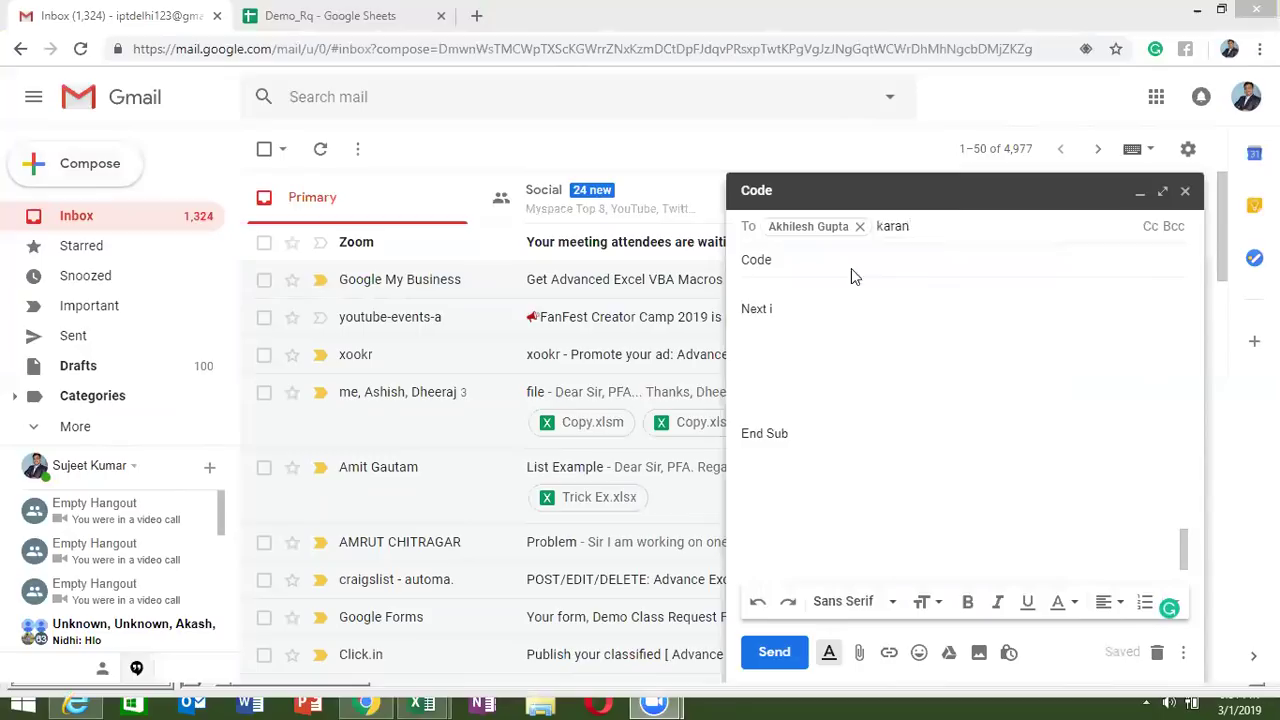
pyautogui.click(952, 220)
pyautogui.press('BackSpace')
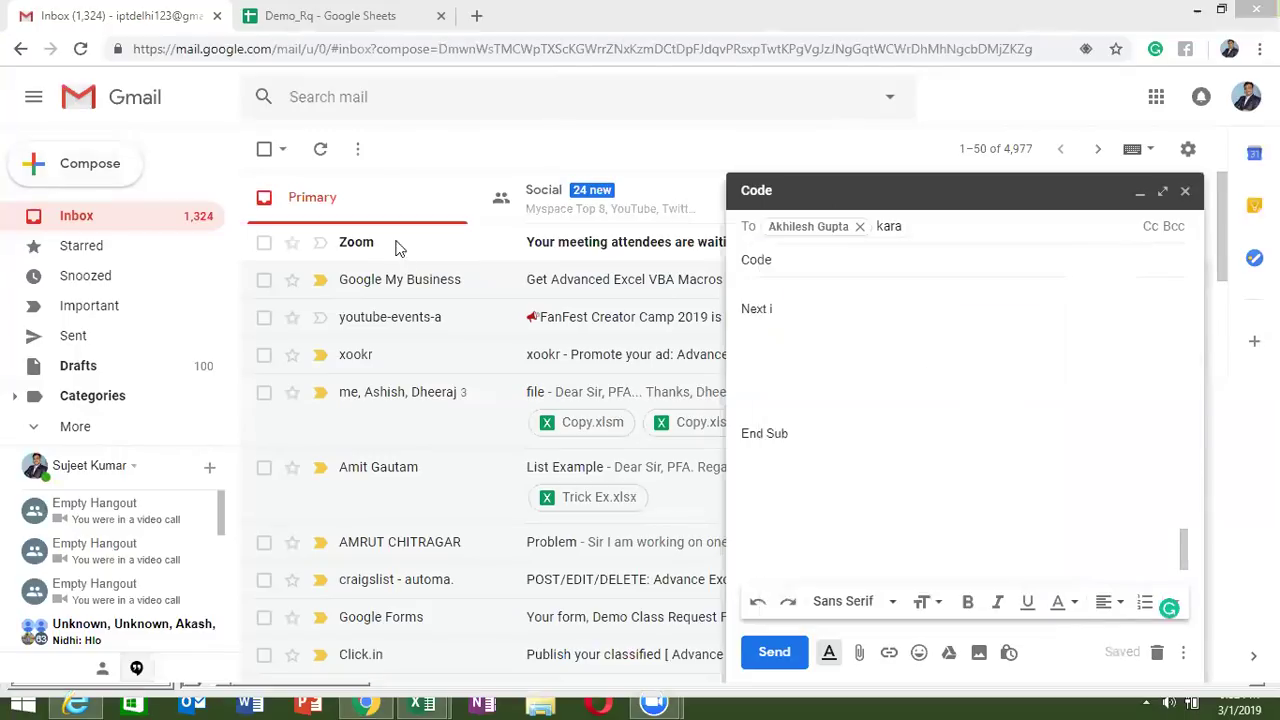
# Step: Replace the invalid recipient entry with the correct matching contact's email address
pyautogui.click(485, 133)
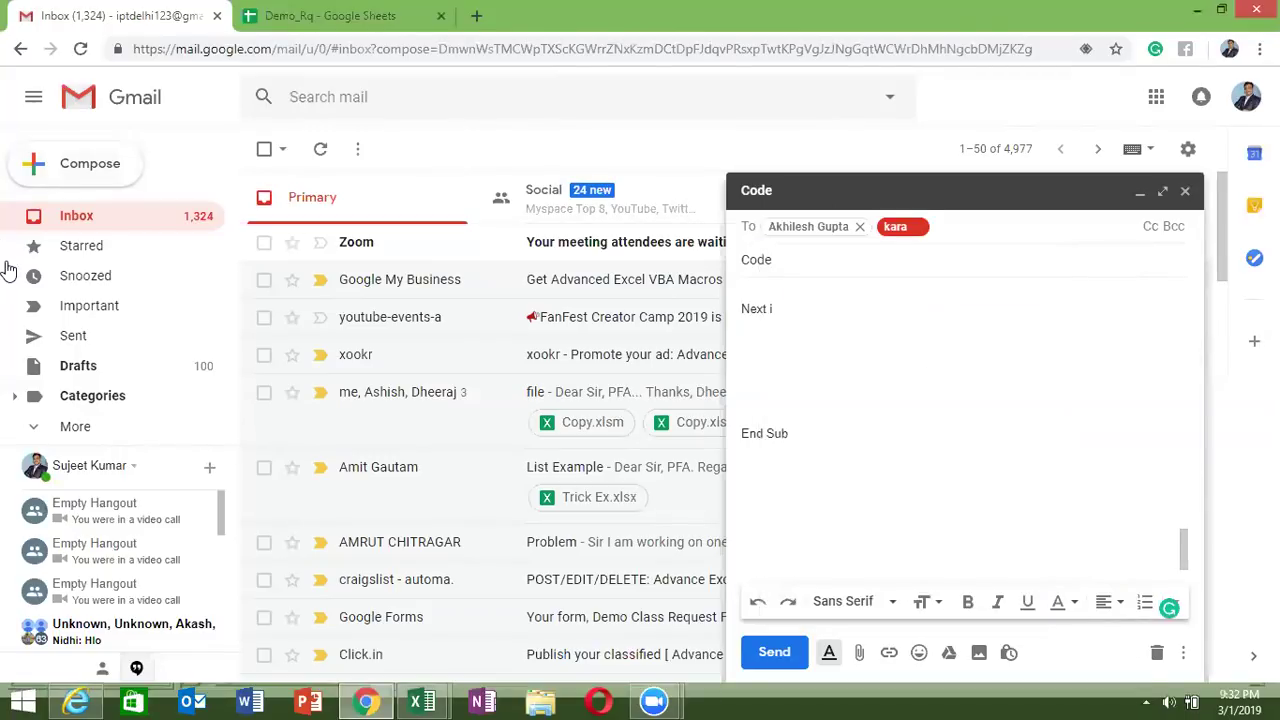
pyautogui.click(917, 228)
pyautogui.write('kara')
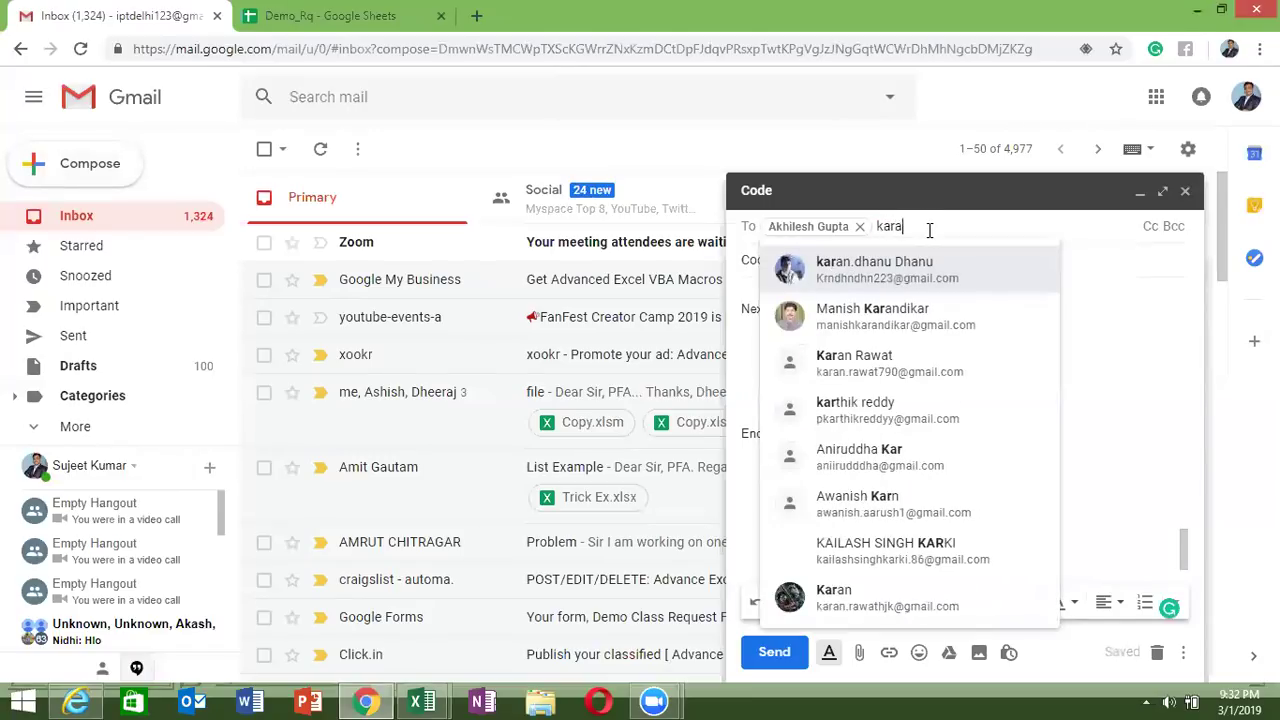
pyautogui.write('n')
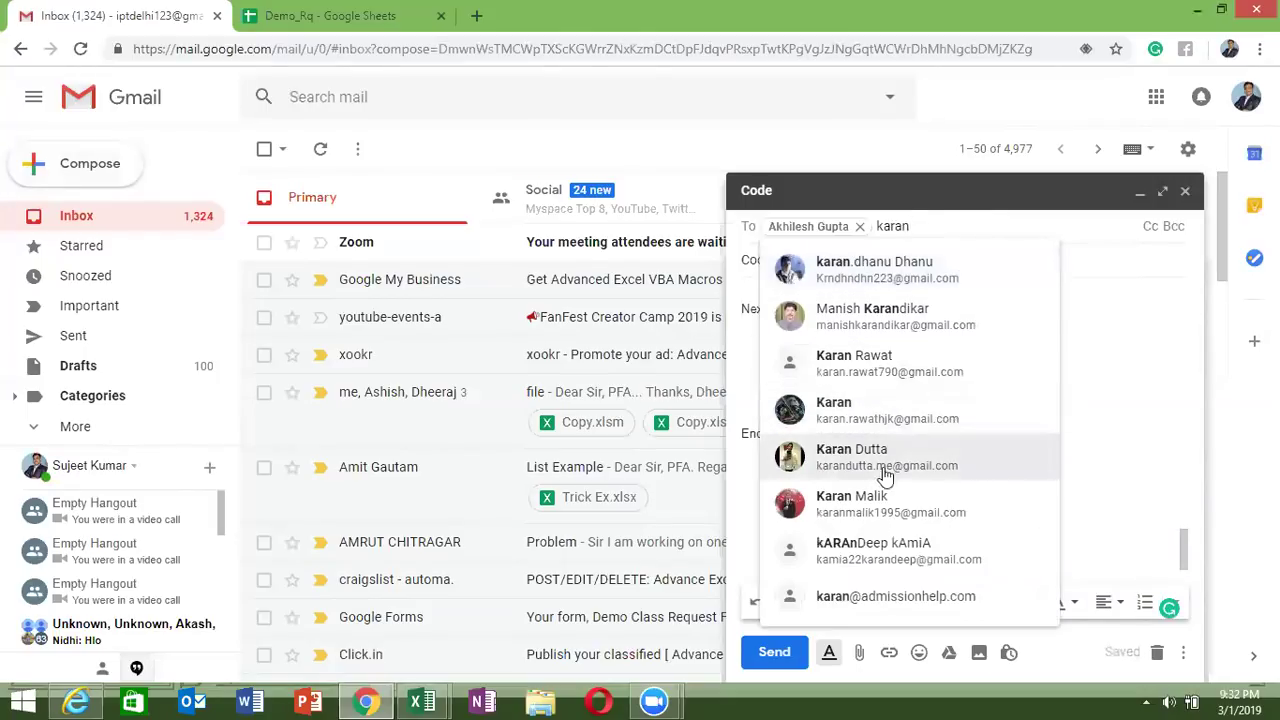
pyautogui.moveTo(886, 463)
pyautogui.write('t')
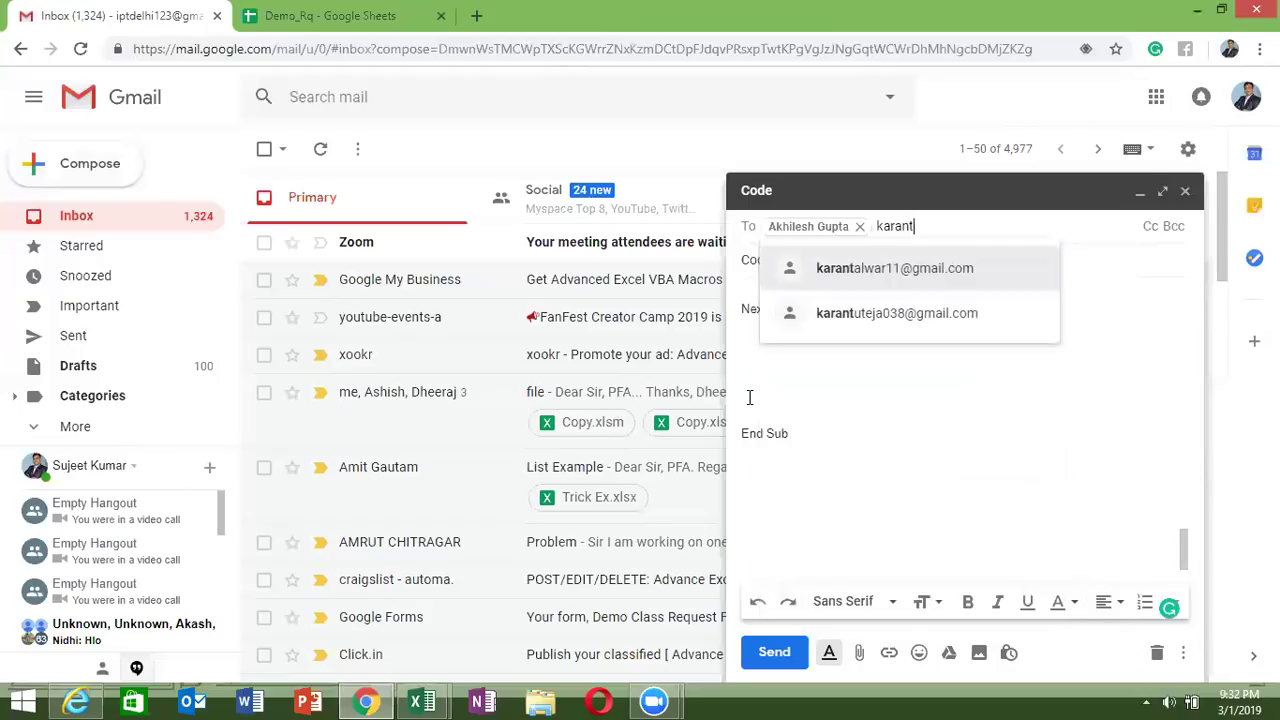
pyautogui.click(893, 315)
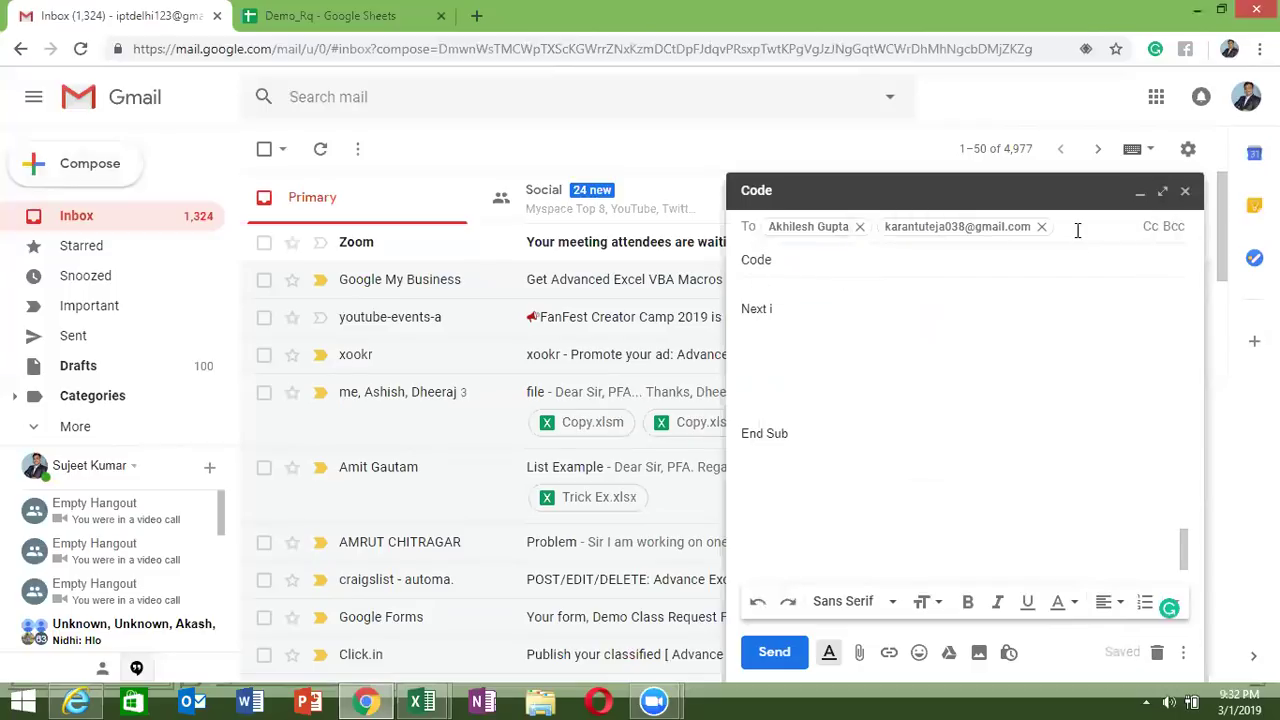
# Step: Add three more contacts as recipients, choosing each from the suggestion list
pyautogui.write('muk')
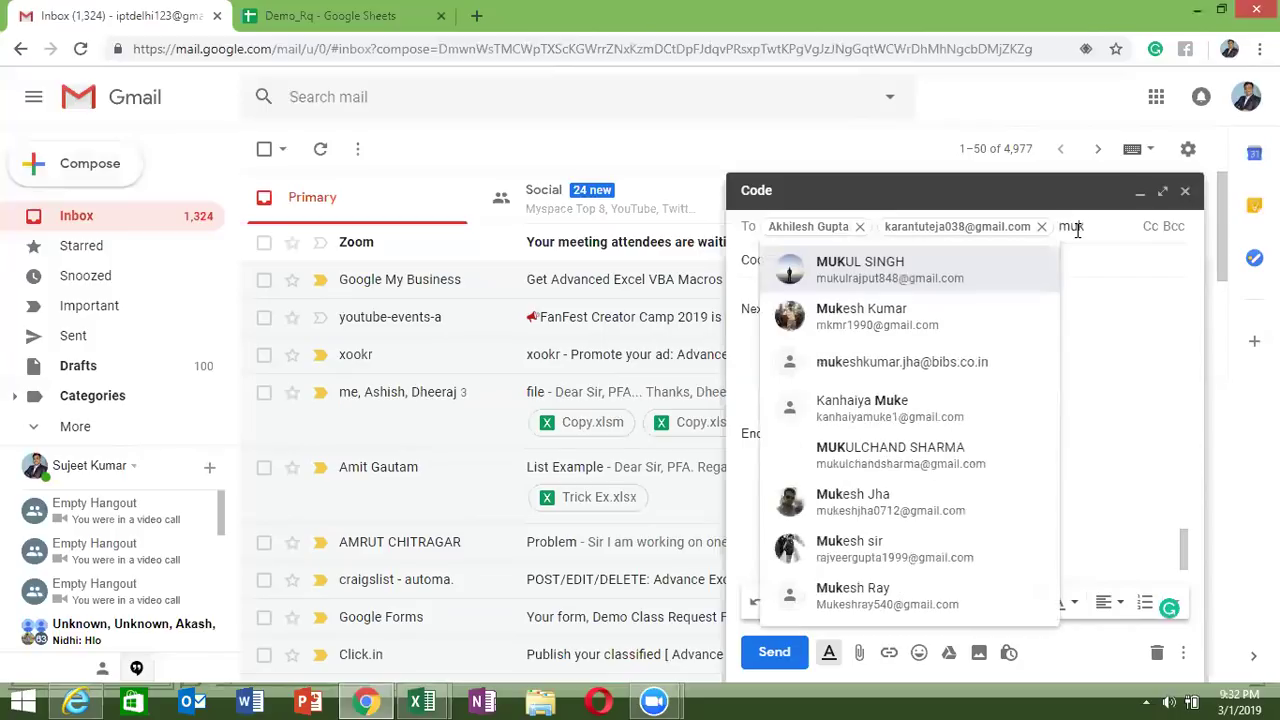
pyautogui.press('Up')
pyautogui.press('Return')
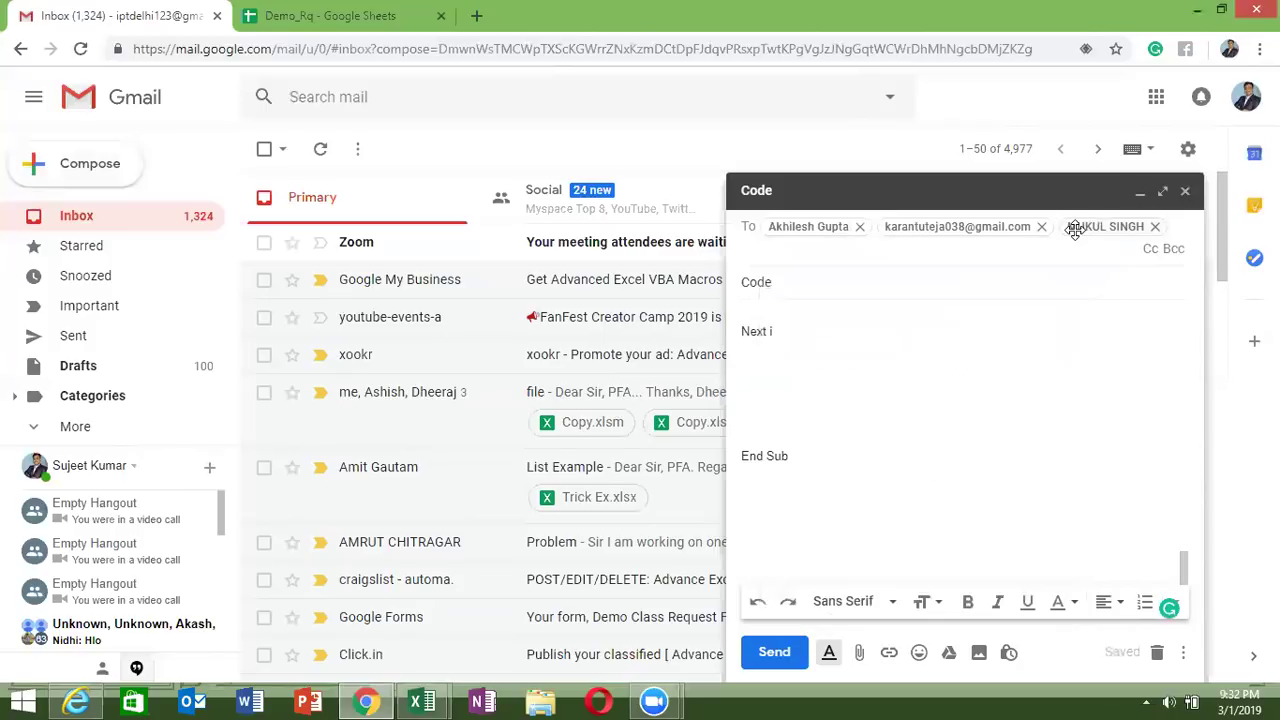
pyautogui.write('raju')
pyautogui.press('Return')
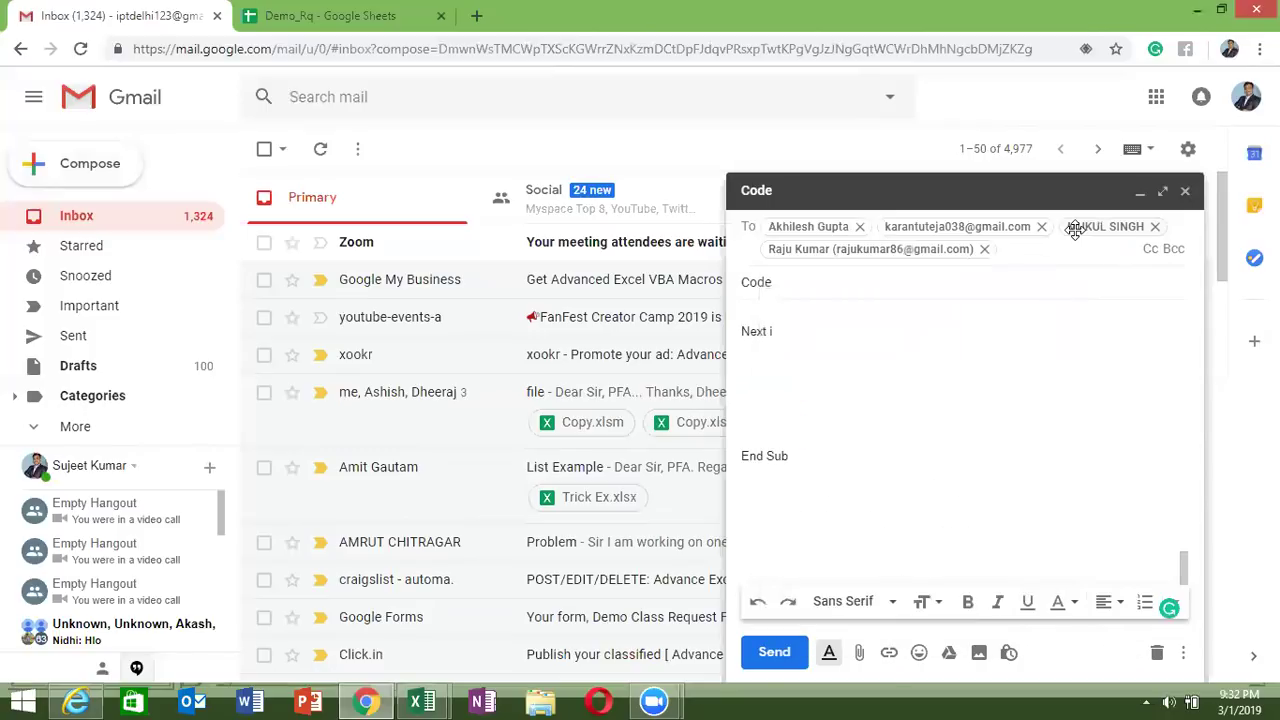
pyautogui.write('muku')
pyautogui.press('Down')
pyautogui.press('Up')
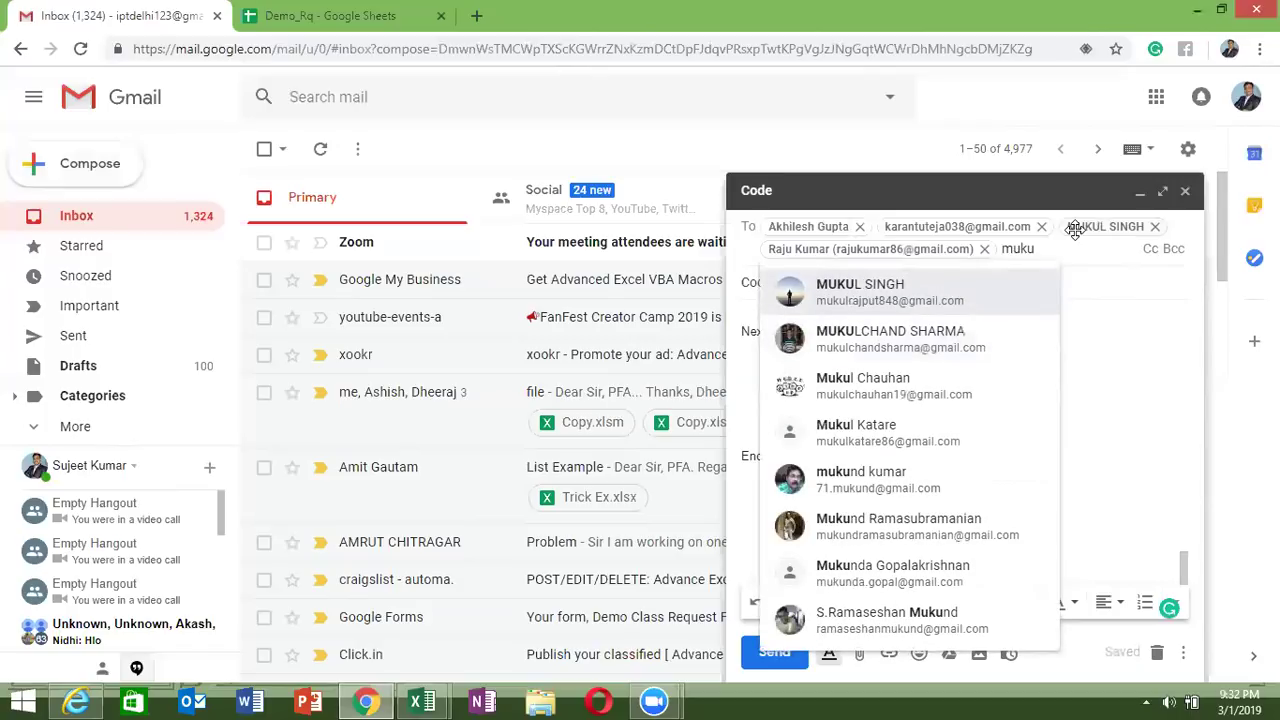
pyautogui.press('Return')
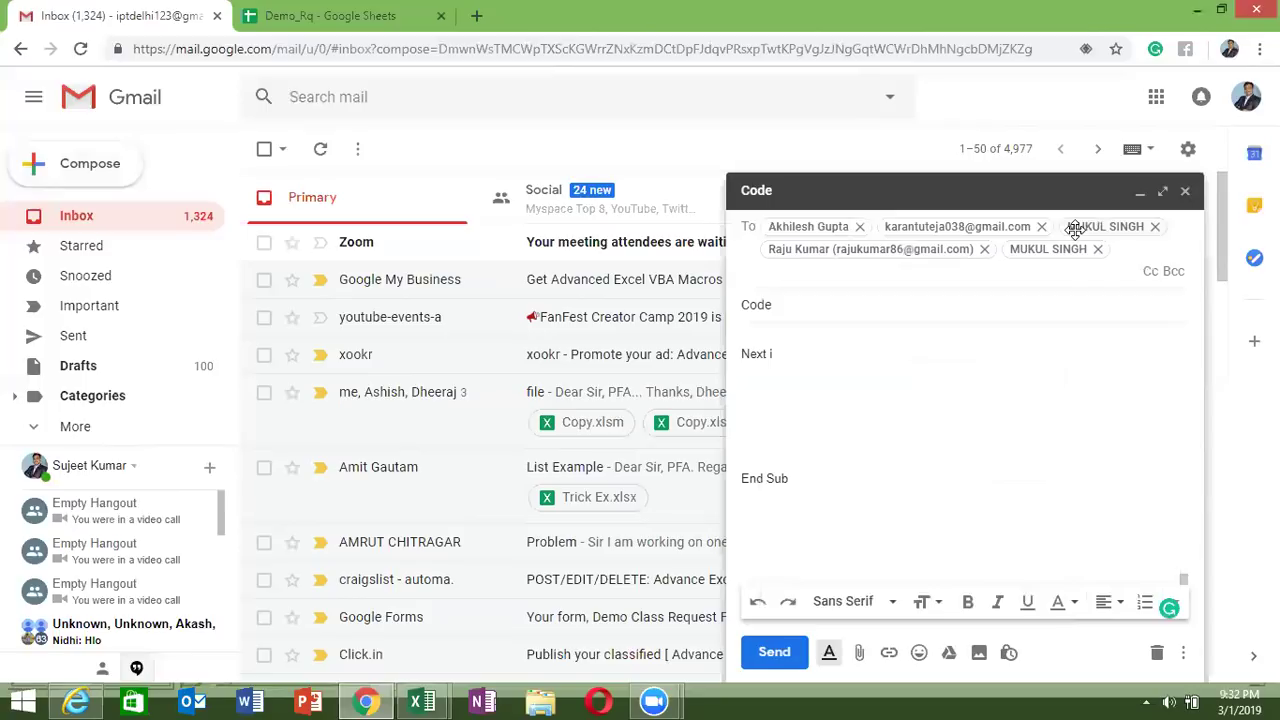
# Step: Add the final contact as recipient and send the Code message
pyautogui.write('inder')
pyautogui.press('Down')
pyautogui.press('Up')
pyautogui.press('Return')
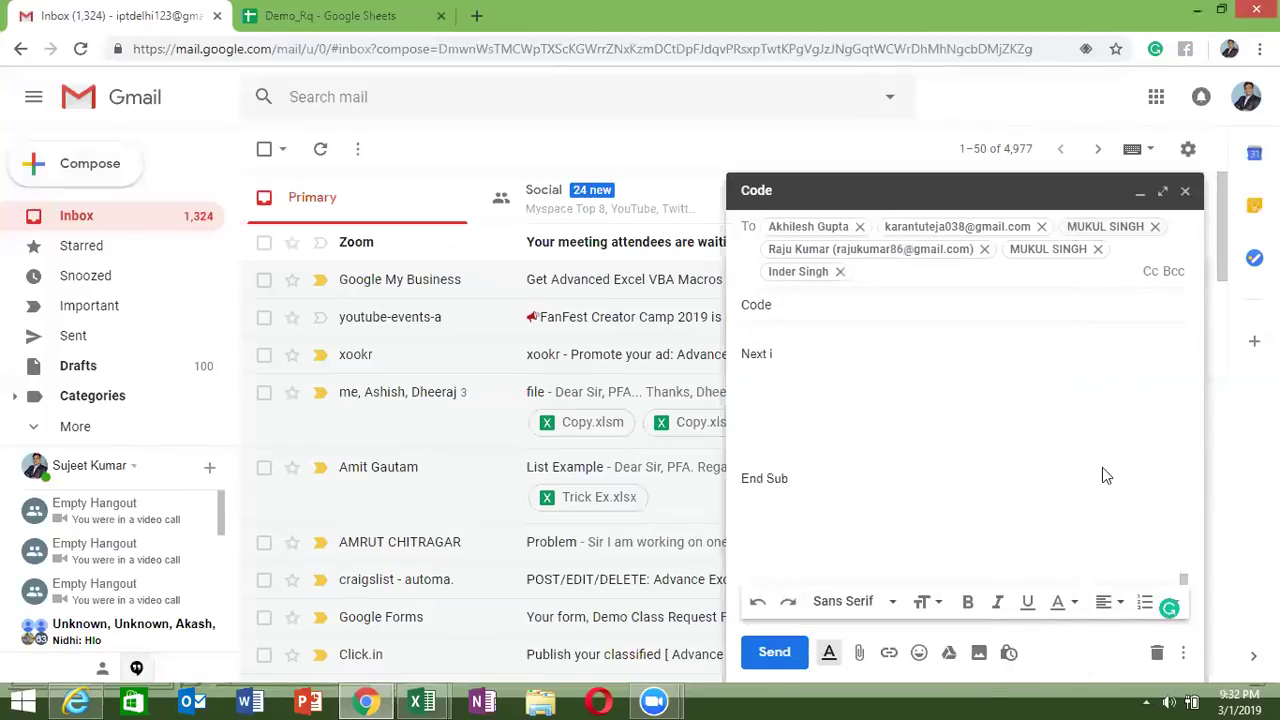
pyautogui.click(790, 658)
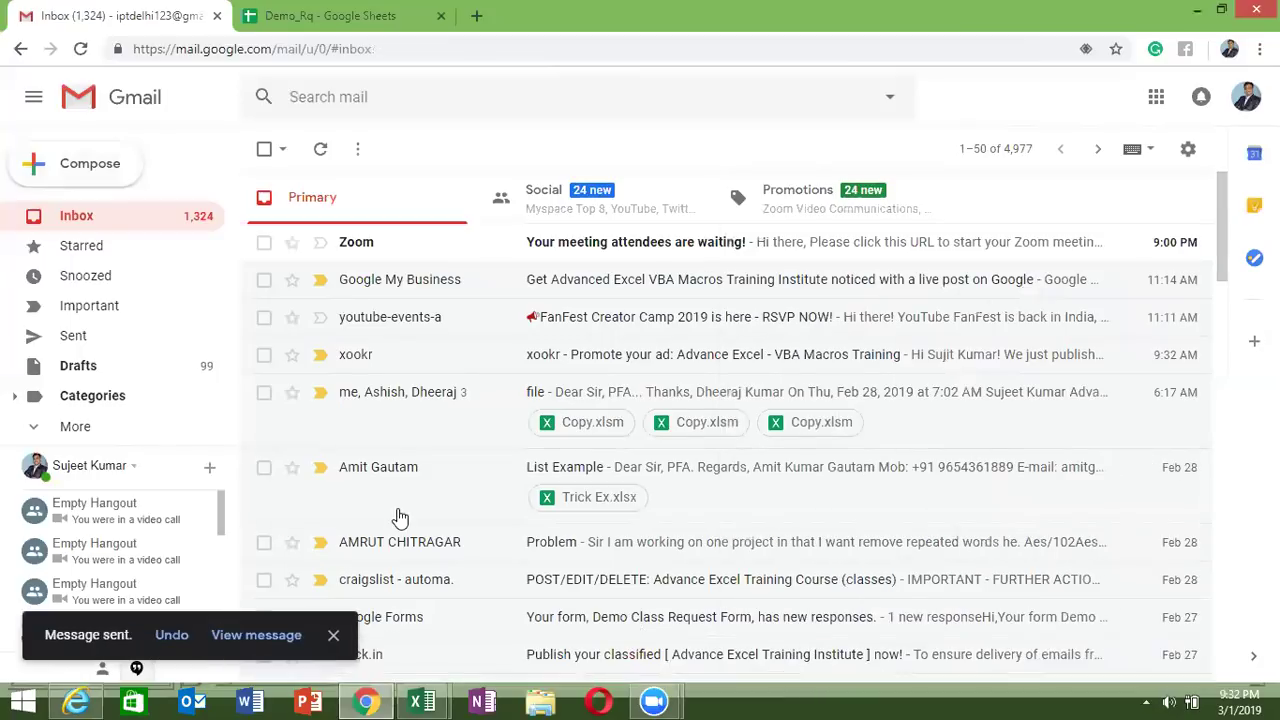
# Step: Show the desktop with Win+D and bring up Zoom's End Meeting confirmation with Alt+Q
pyautogui.press('super+d')
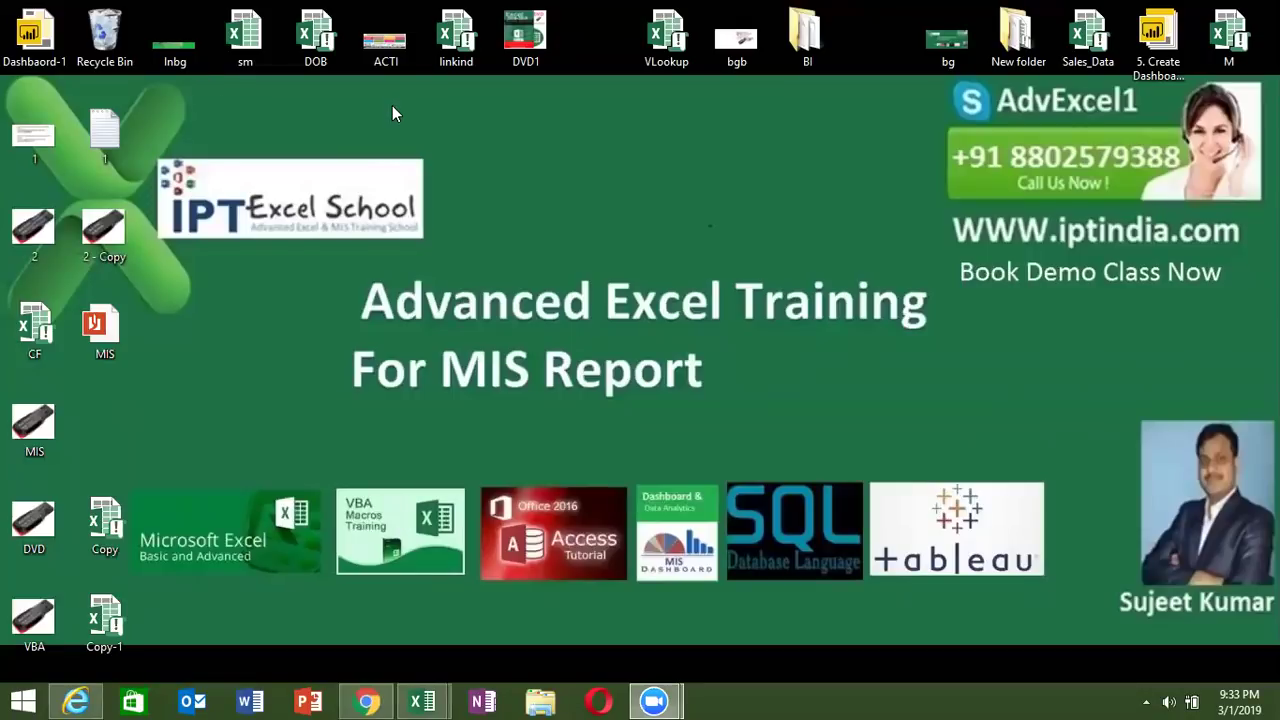
pyautogui.hotkey('alt', 'q')
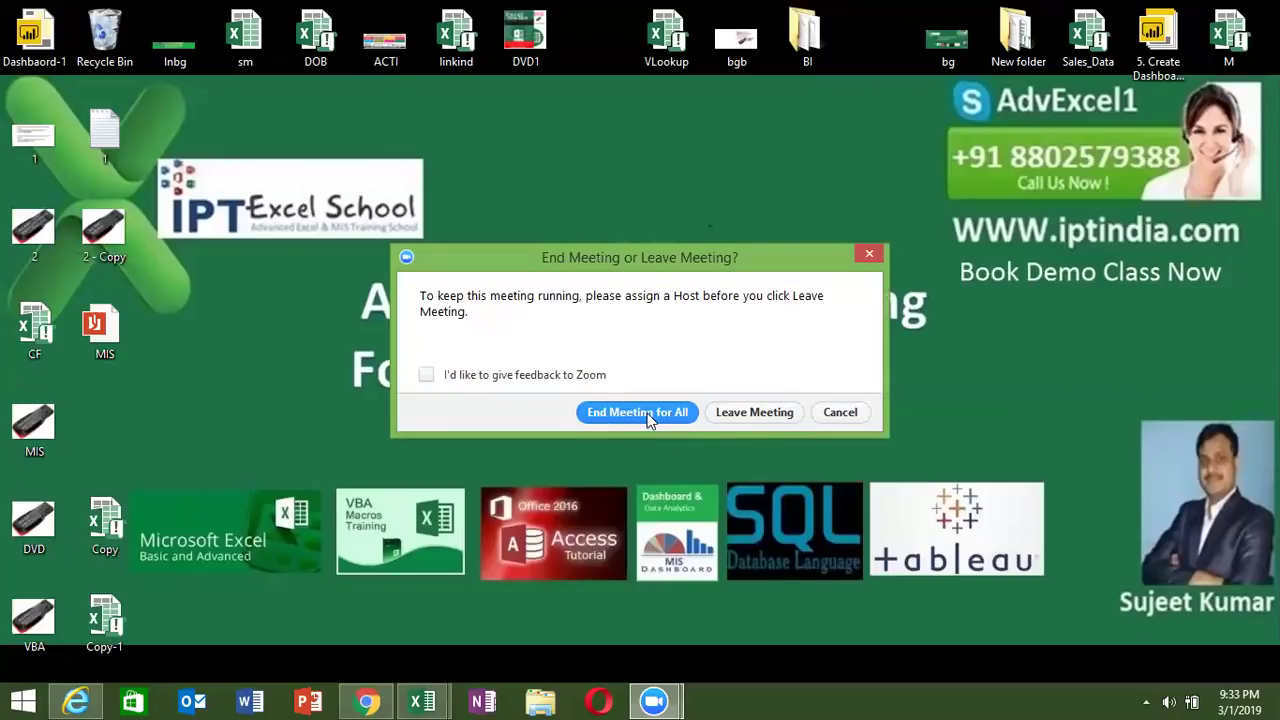